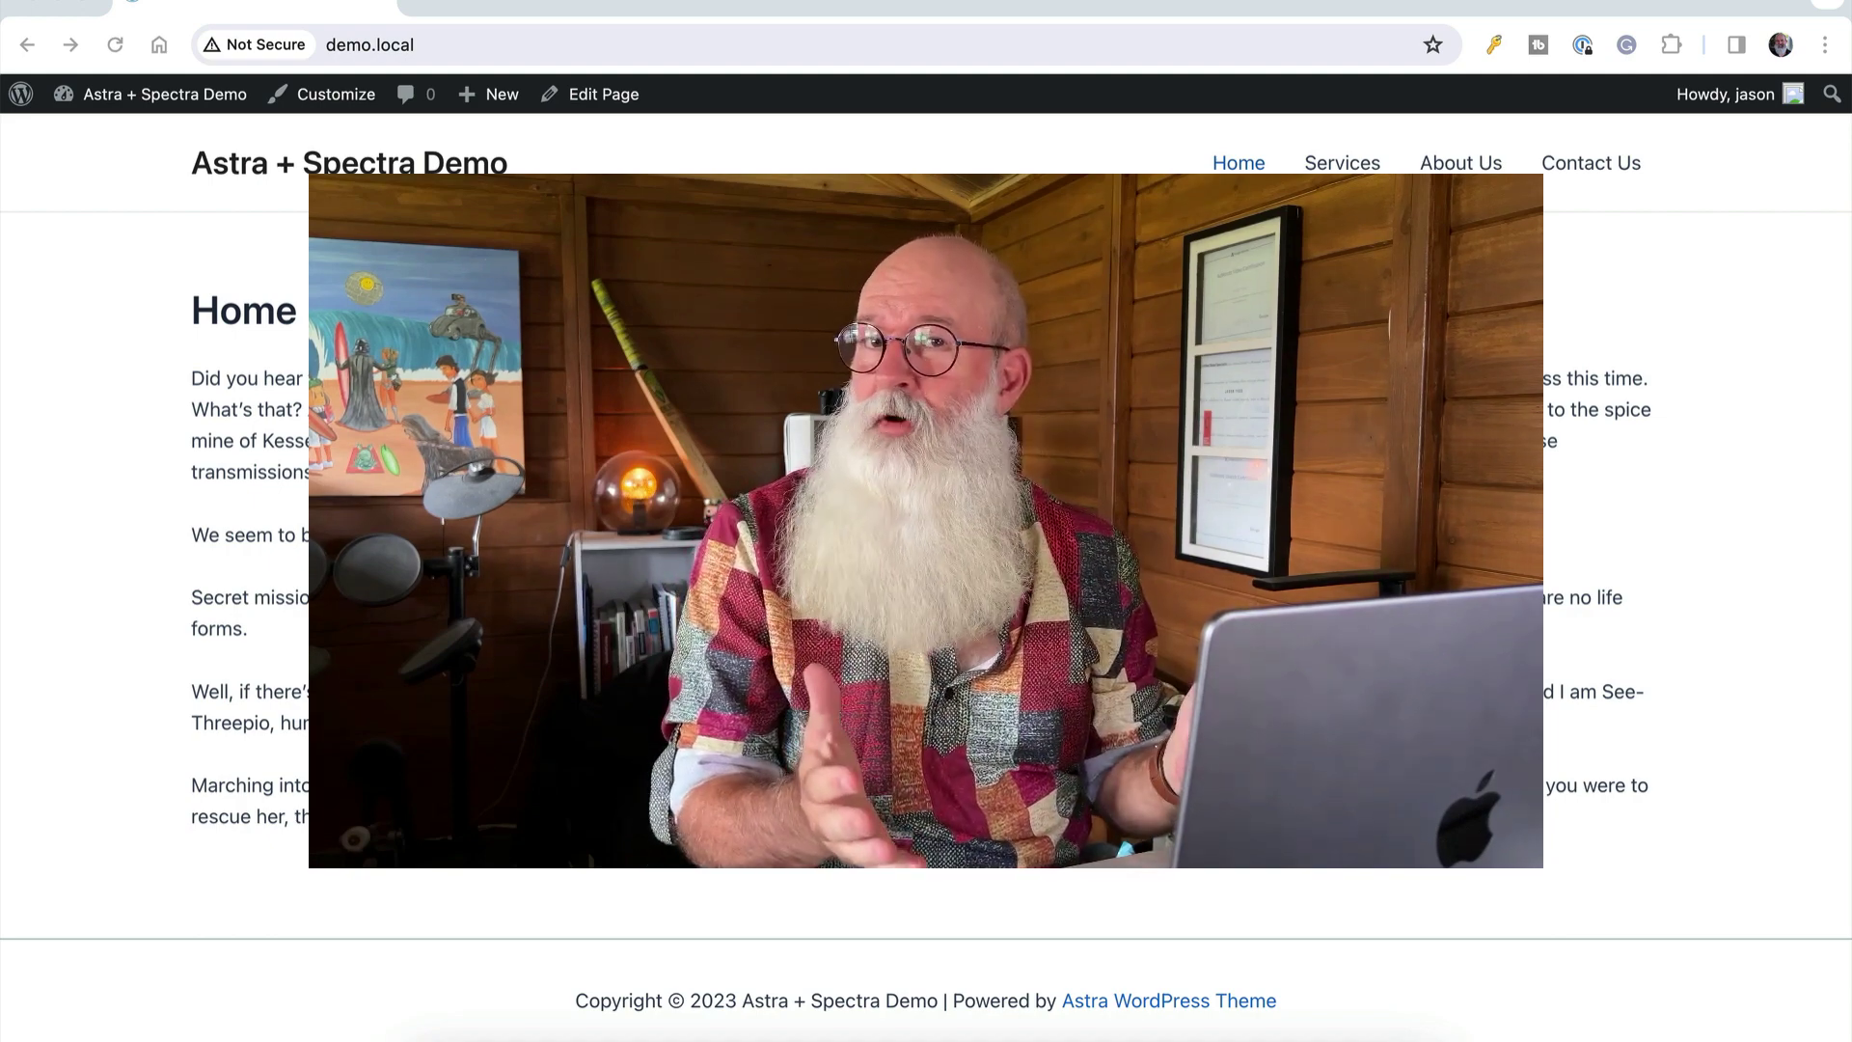
Browse the Home, Services, About Us and Contact Us pages, then go to the admin Dashboard
{"action": "left_click", "coordinate": [154, 105]}
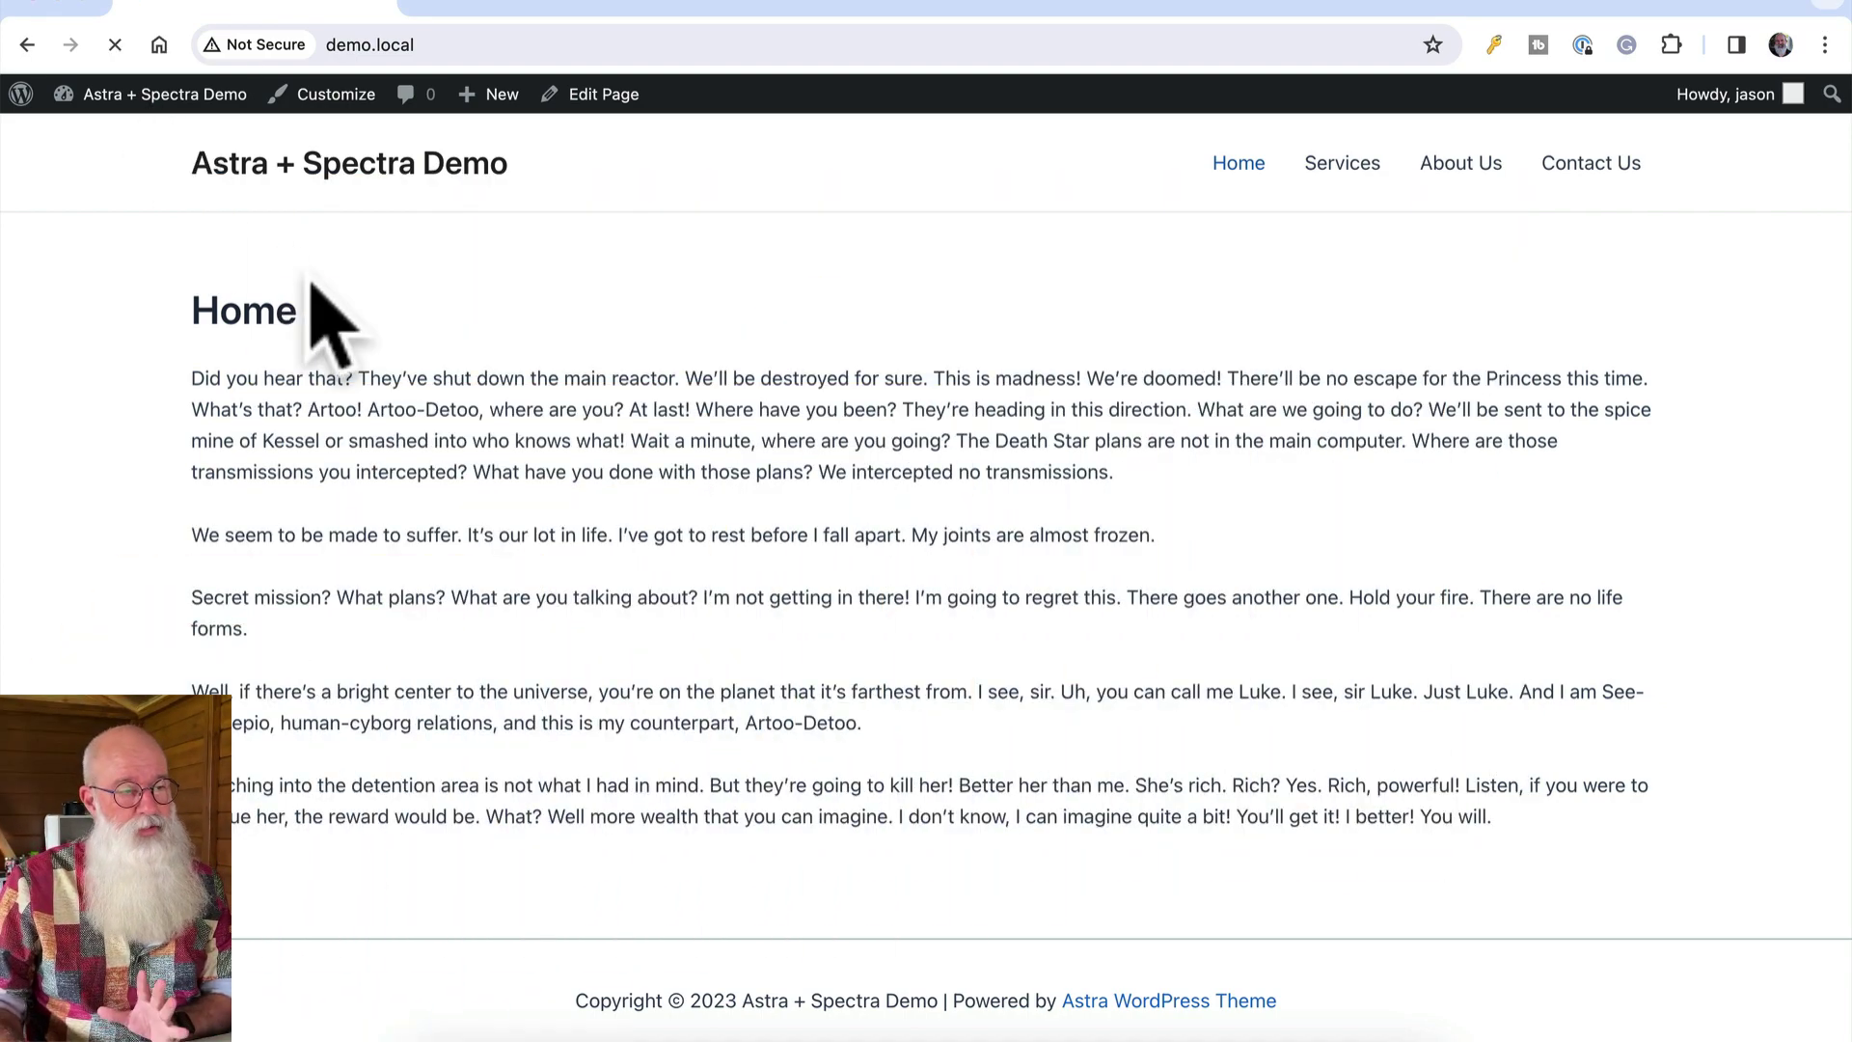
{"action": "left_click", "coordinate": [1321, 172]}
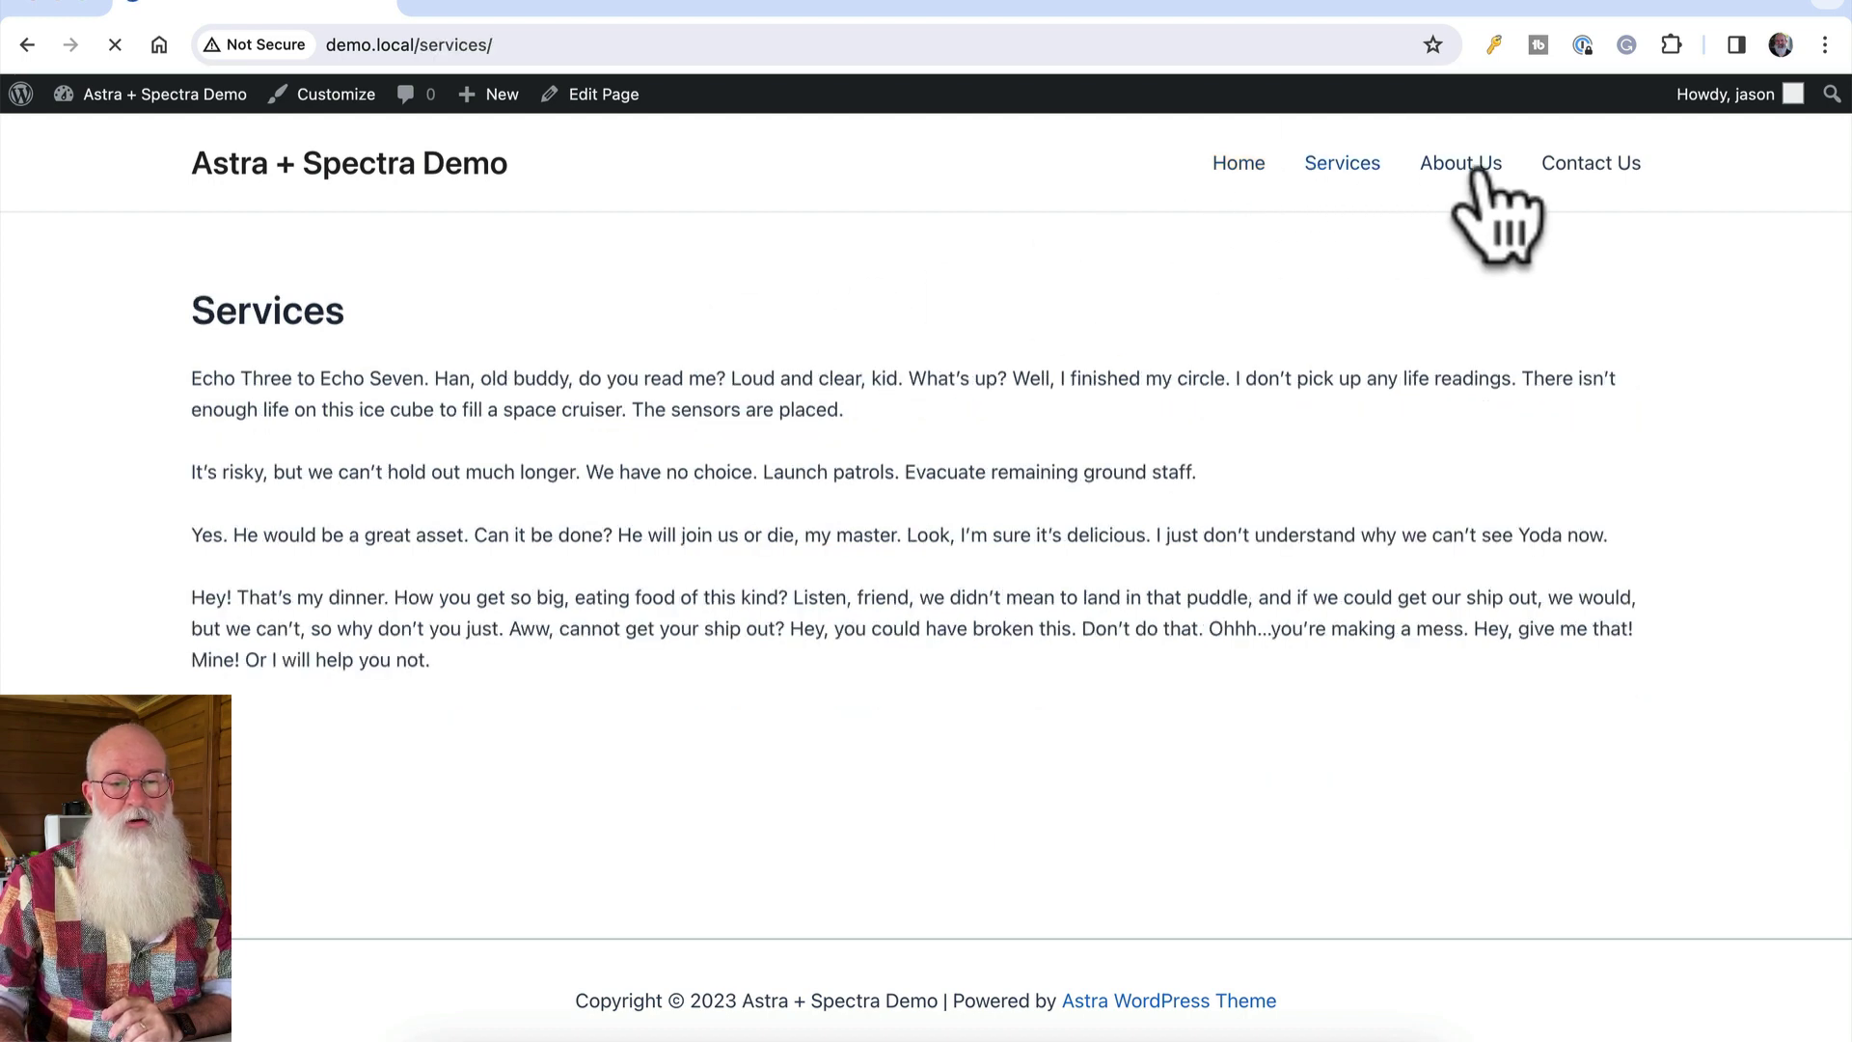
{"action": "left_click", "coordinate": [1474, 169]}
{"action": "left_click", "coordinate": [1557, 169]}
{"action": "left_click", "coordinate": [1234, 166]}
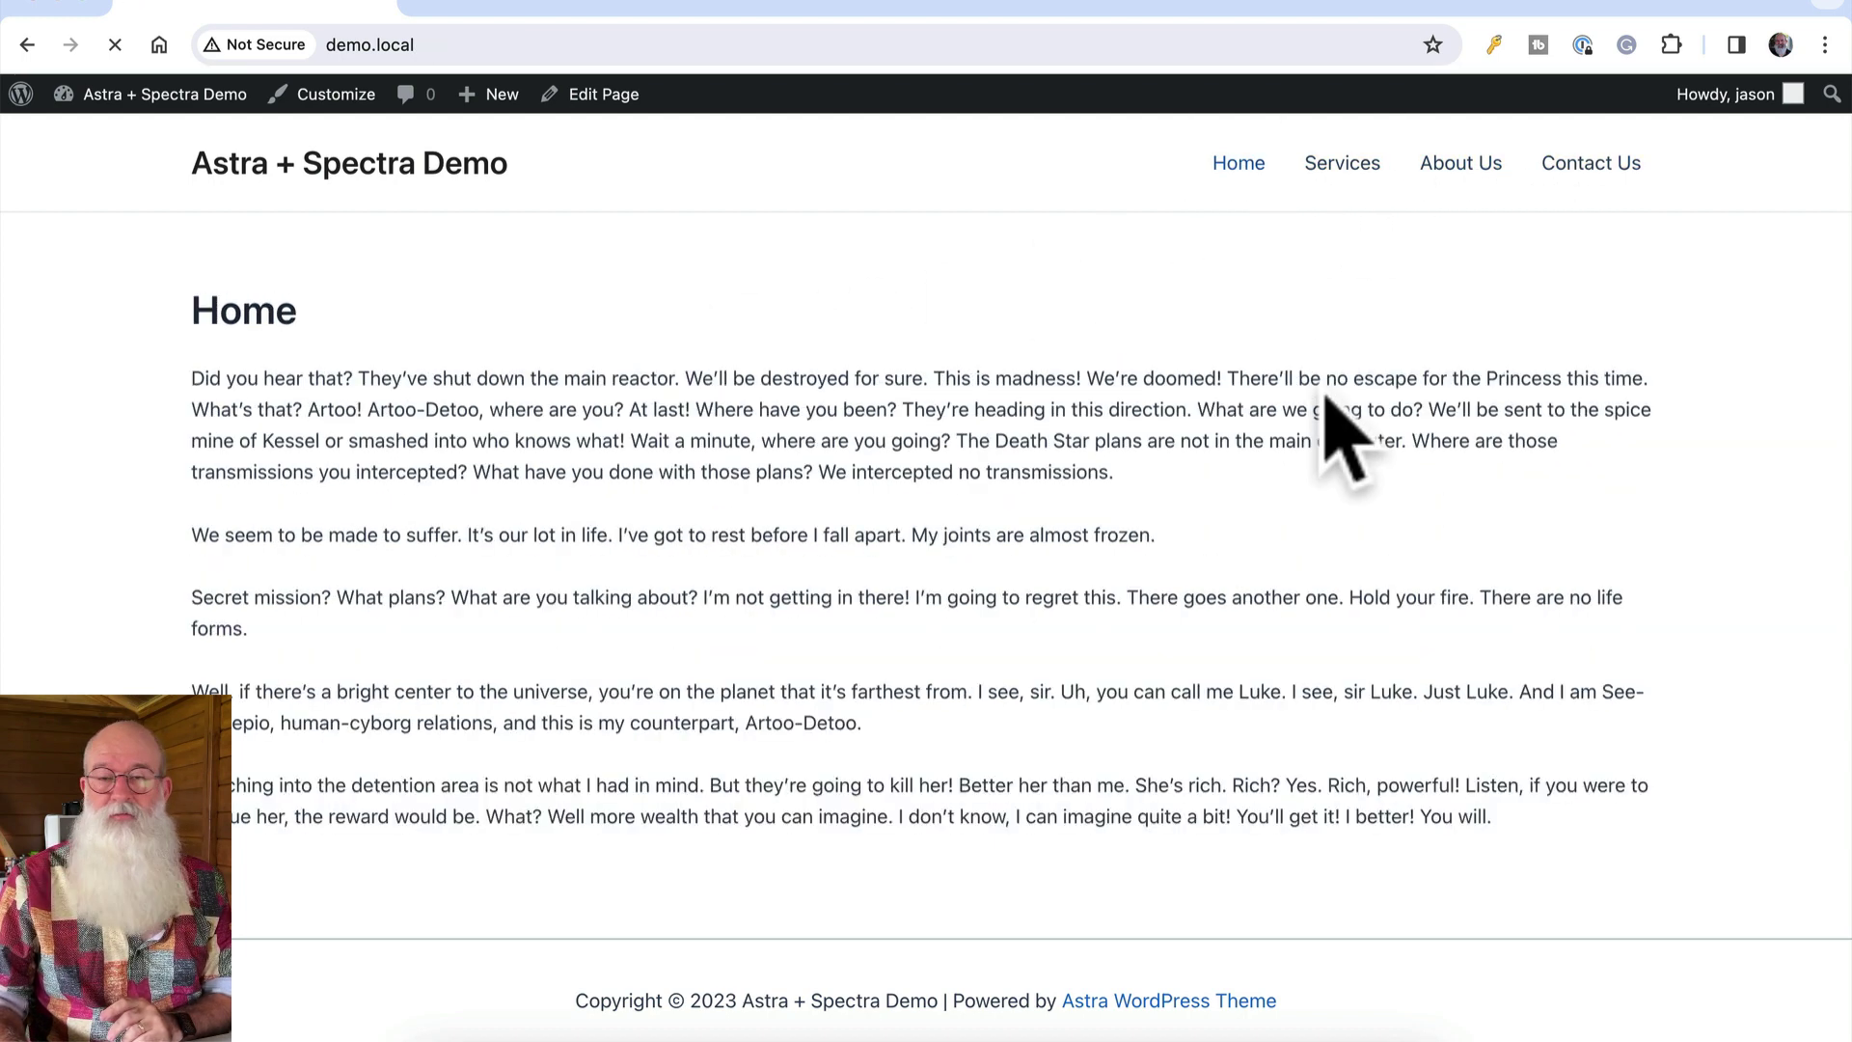
{"action": "left_click", "coordinate": [96, 96]}
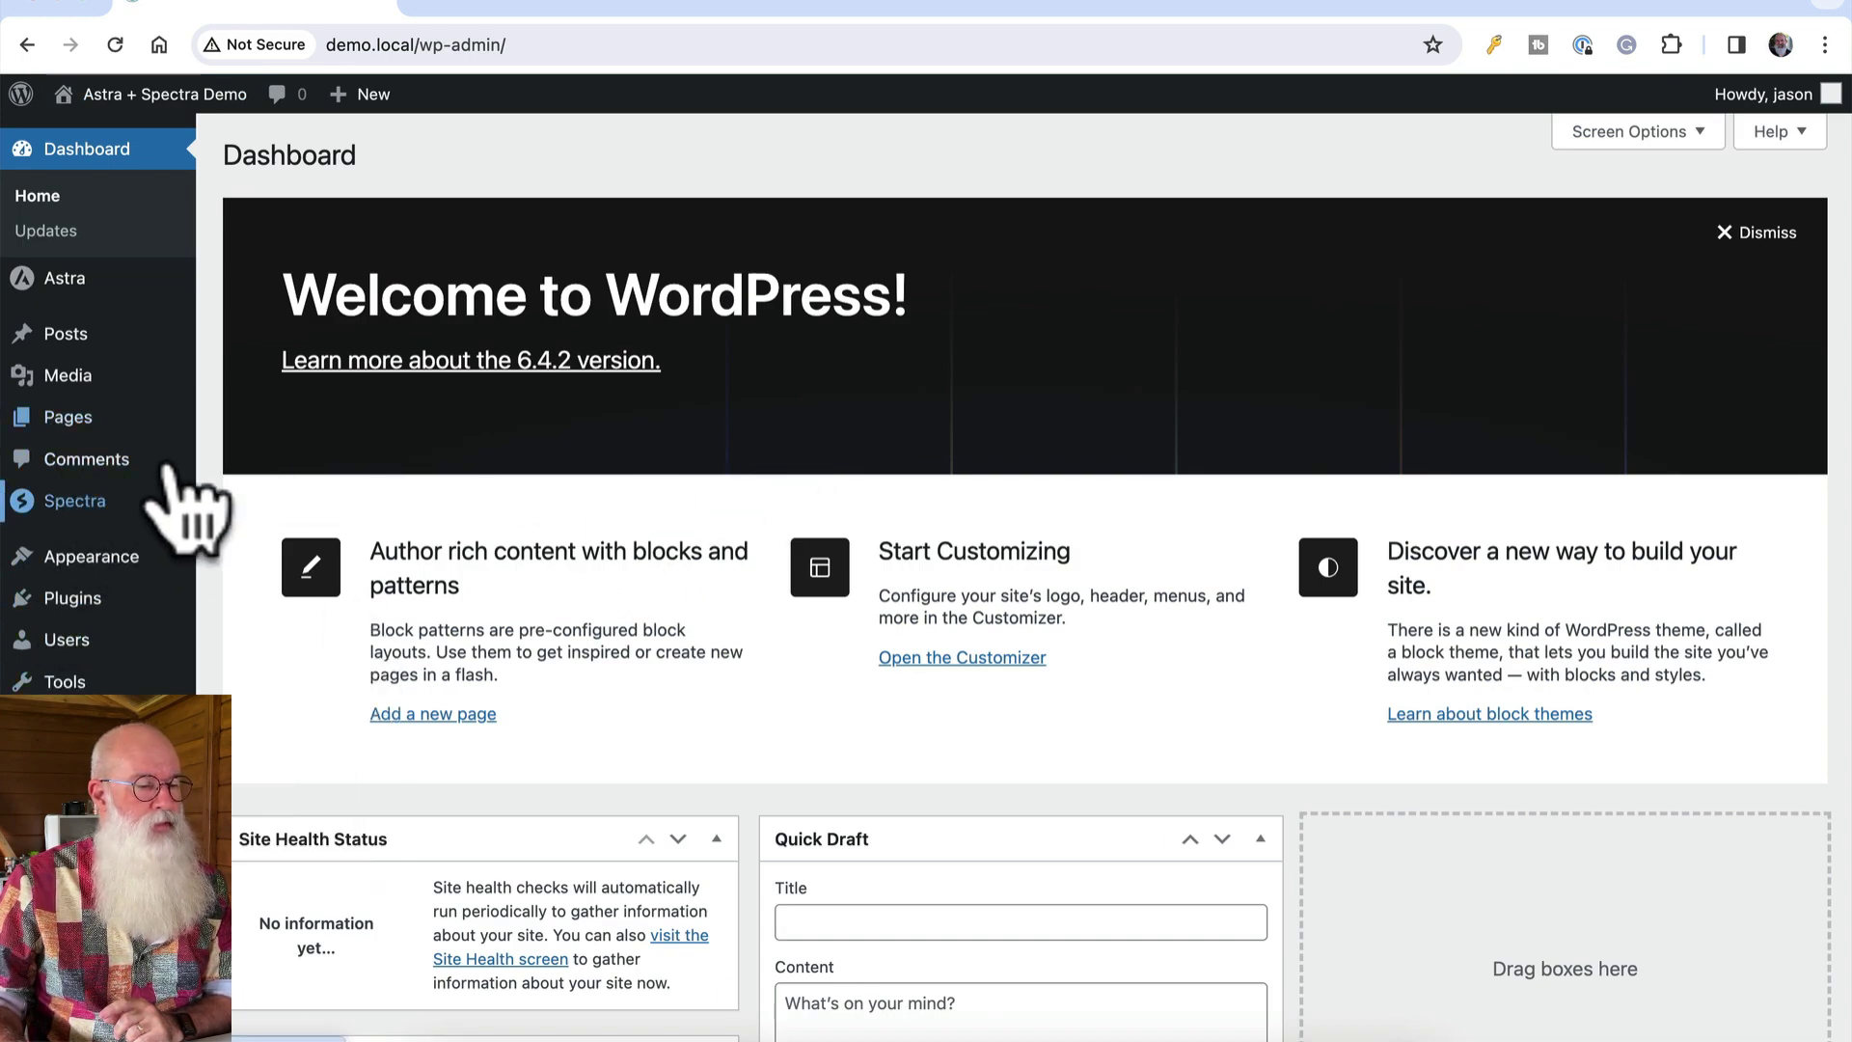
Review the Plugins list with Astra Pro and Spectra, then visit the live Home page
{"action": "left_click", "coordinate": [79, 600]}
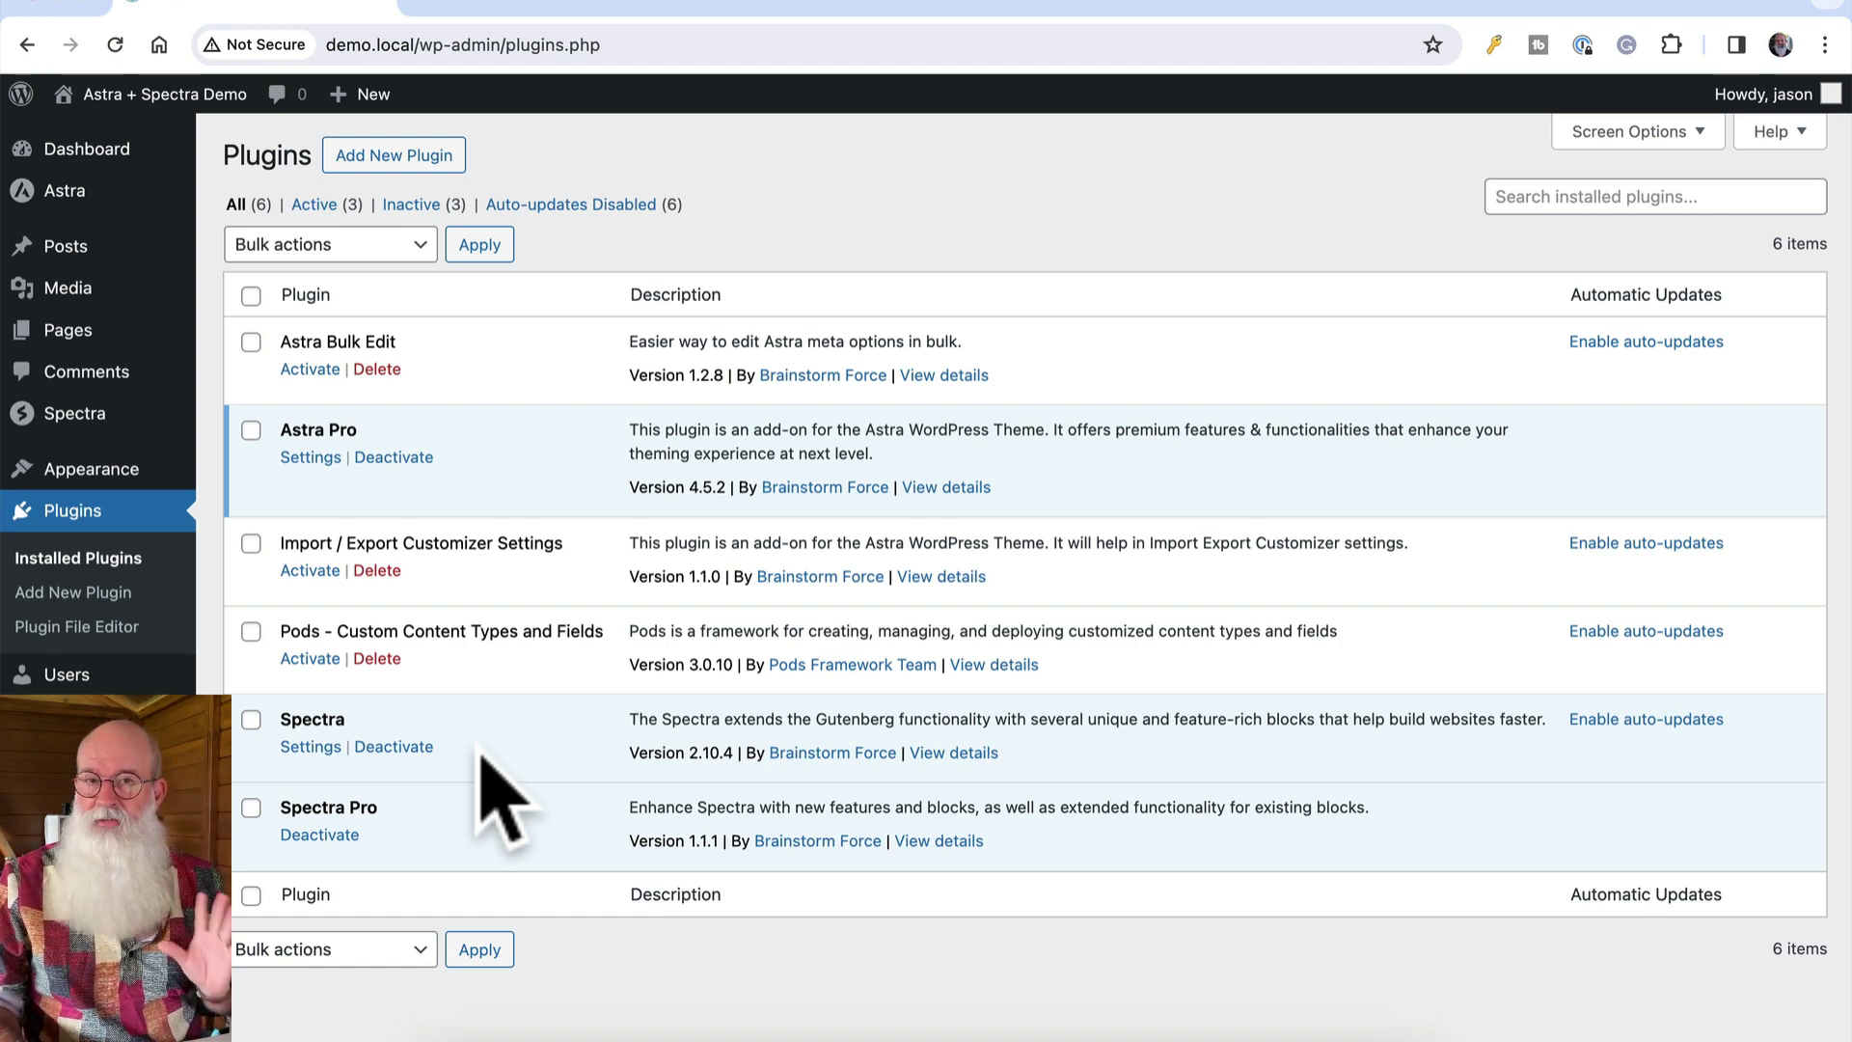
{"action": "left_click", "coordinate": [166, 97]}
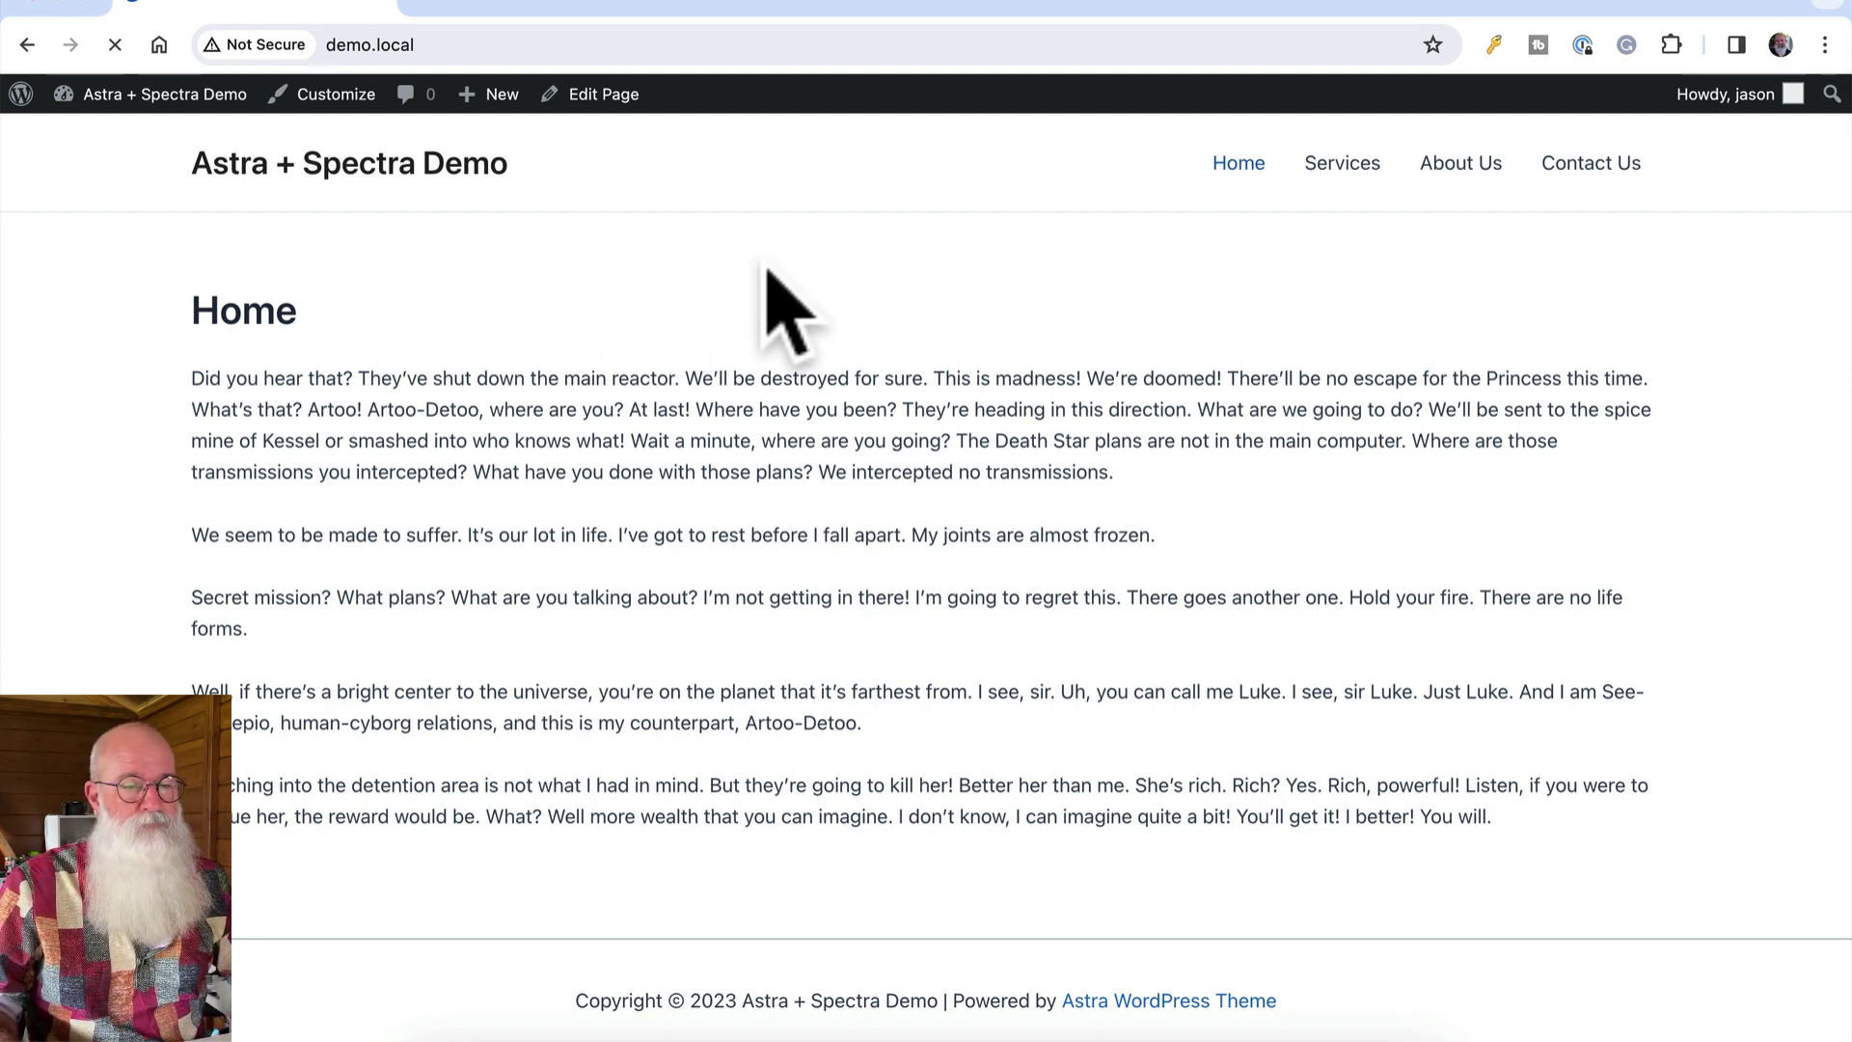
In the Services page editor, set the golden clouds-over-hills photo (IMG_4869) as featured image
{"action": "left_click", "coordinate": [1337, 178]}
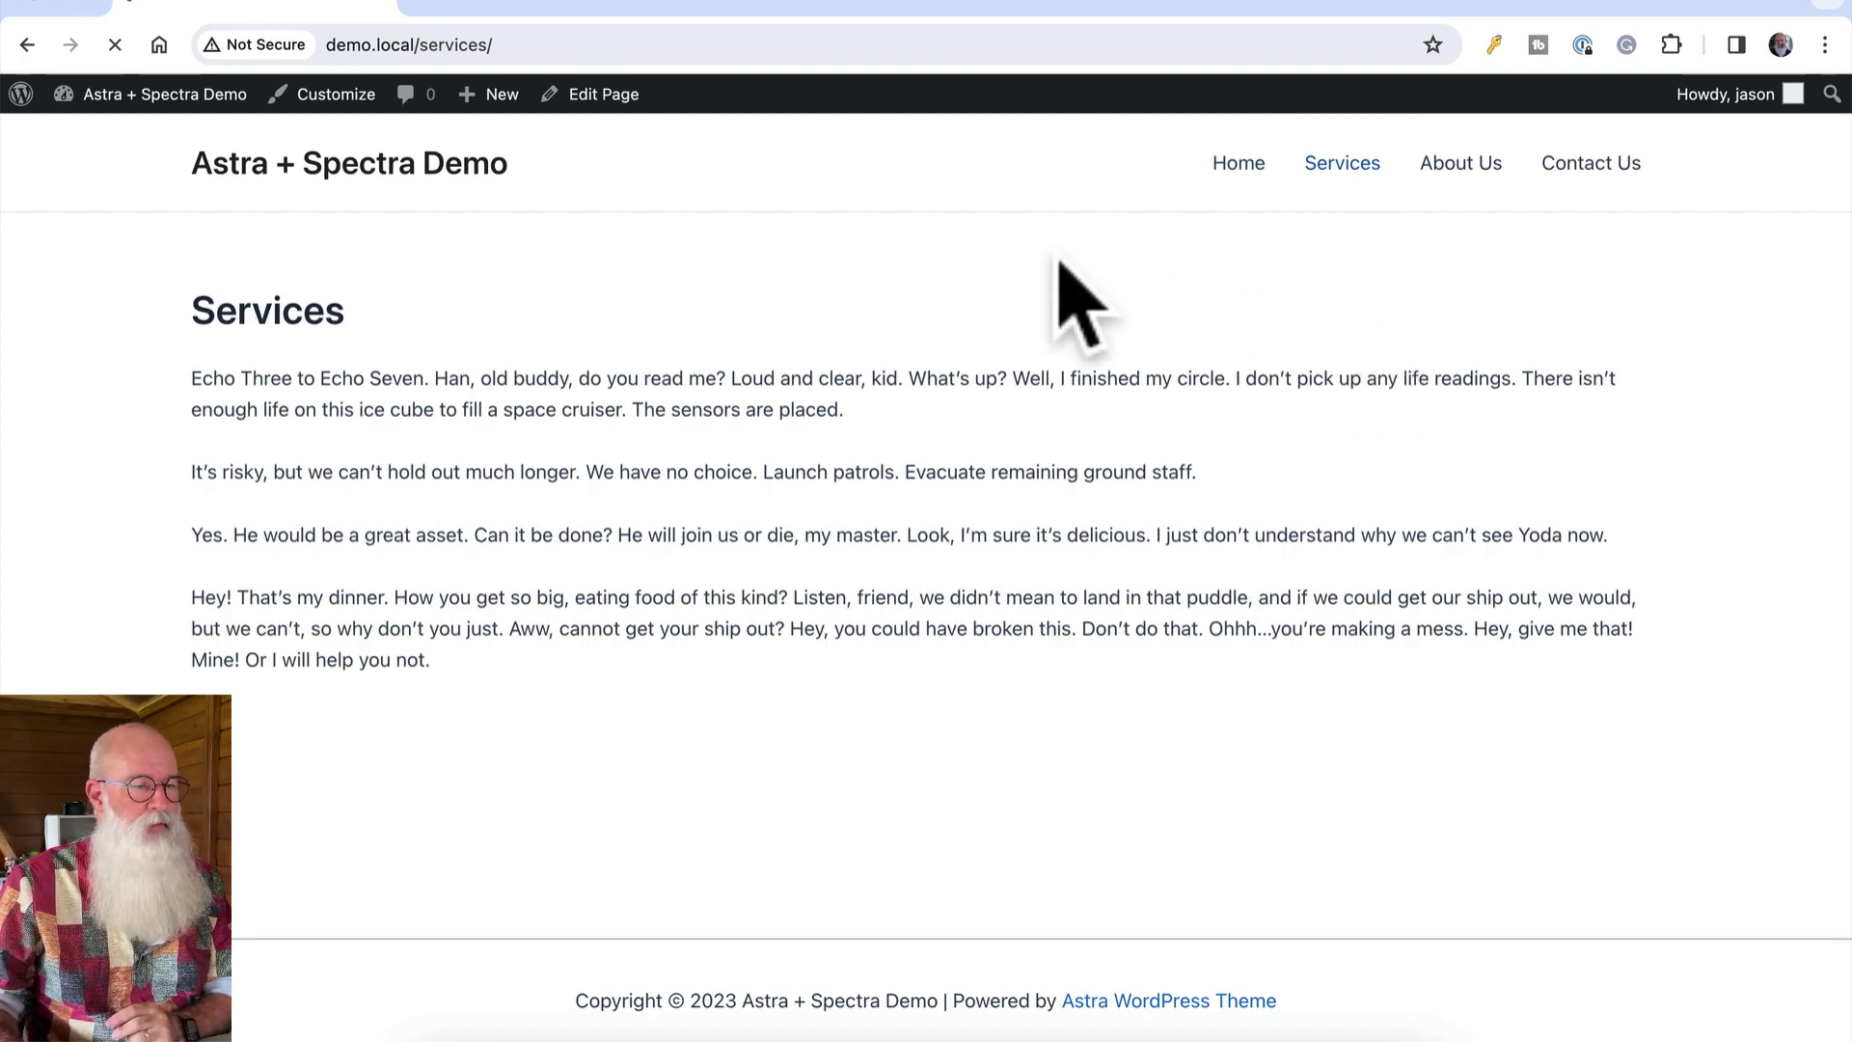
{"action": "left_click", "coordinate": [598, 94]}
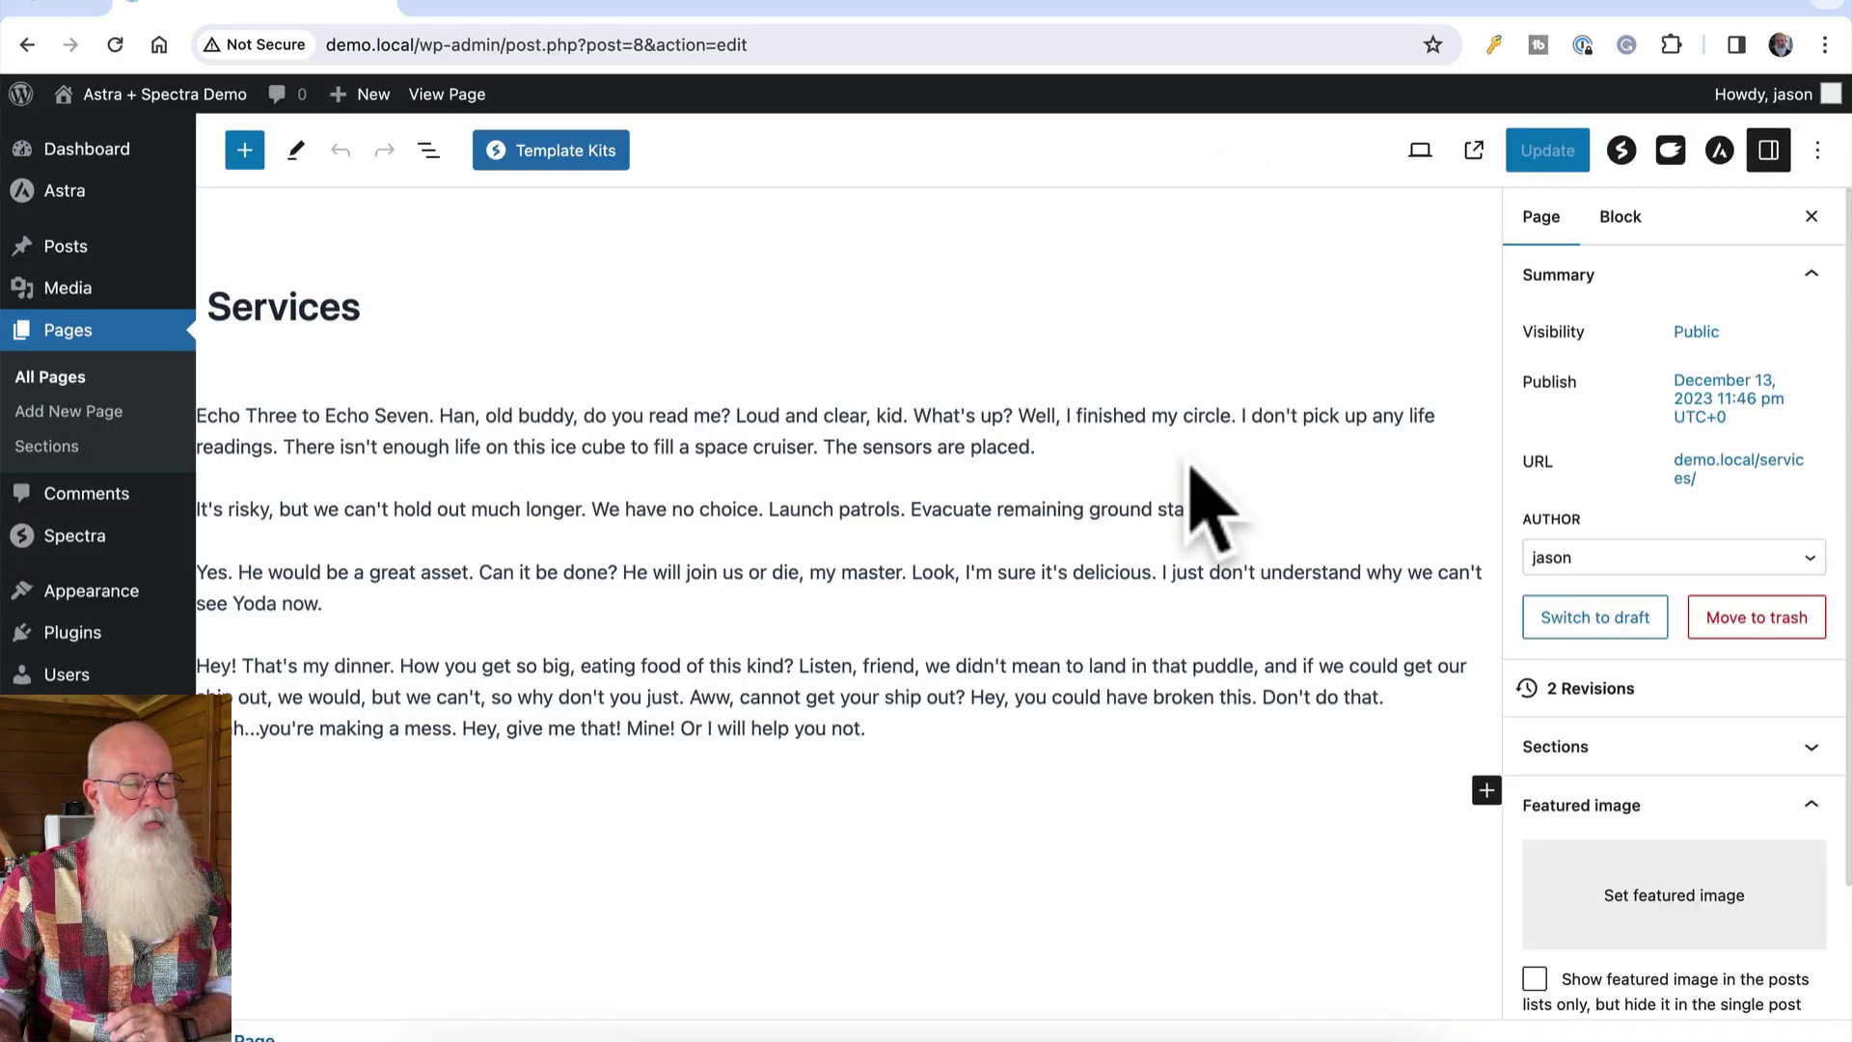
{"action": "left_click", "coordinate": [1649, 911]}
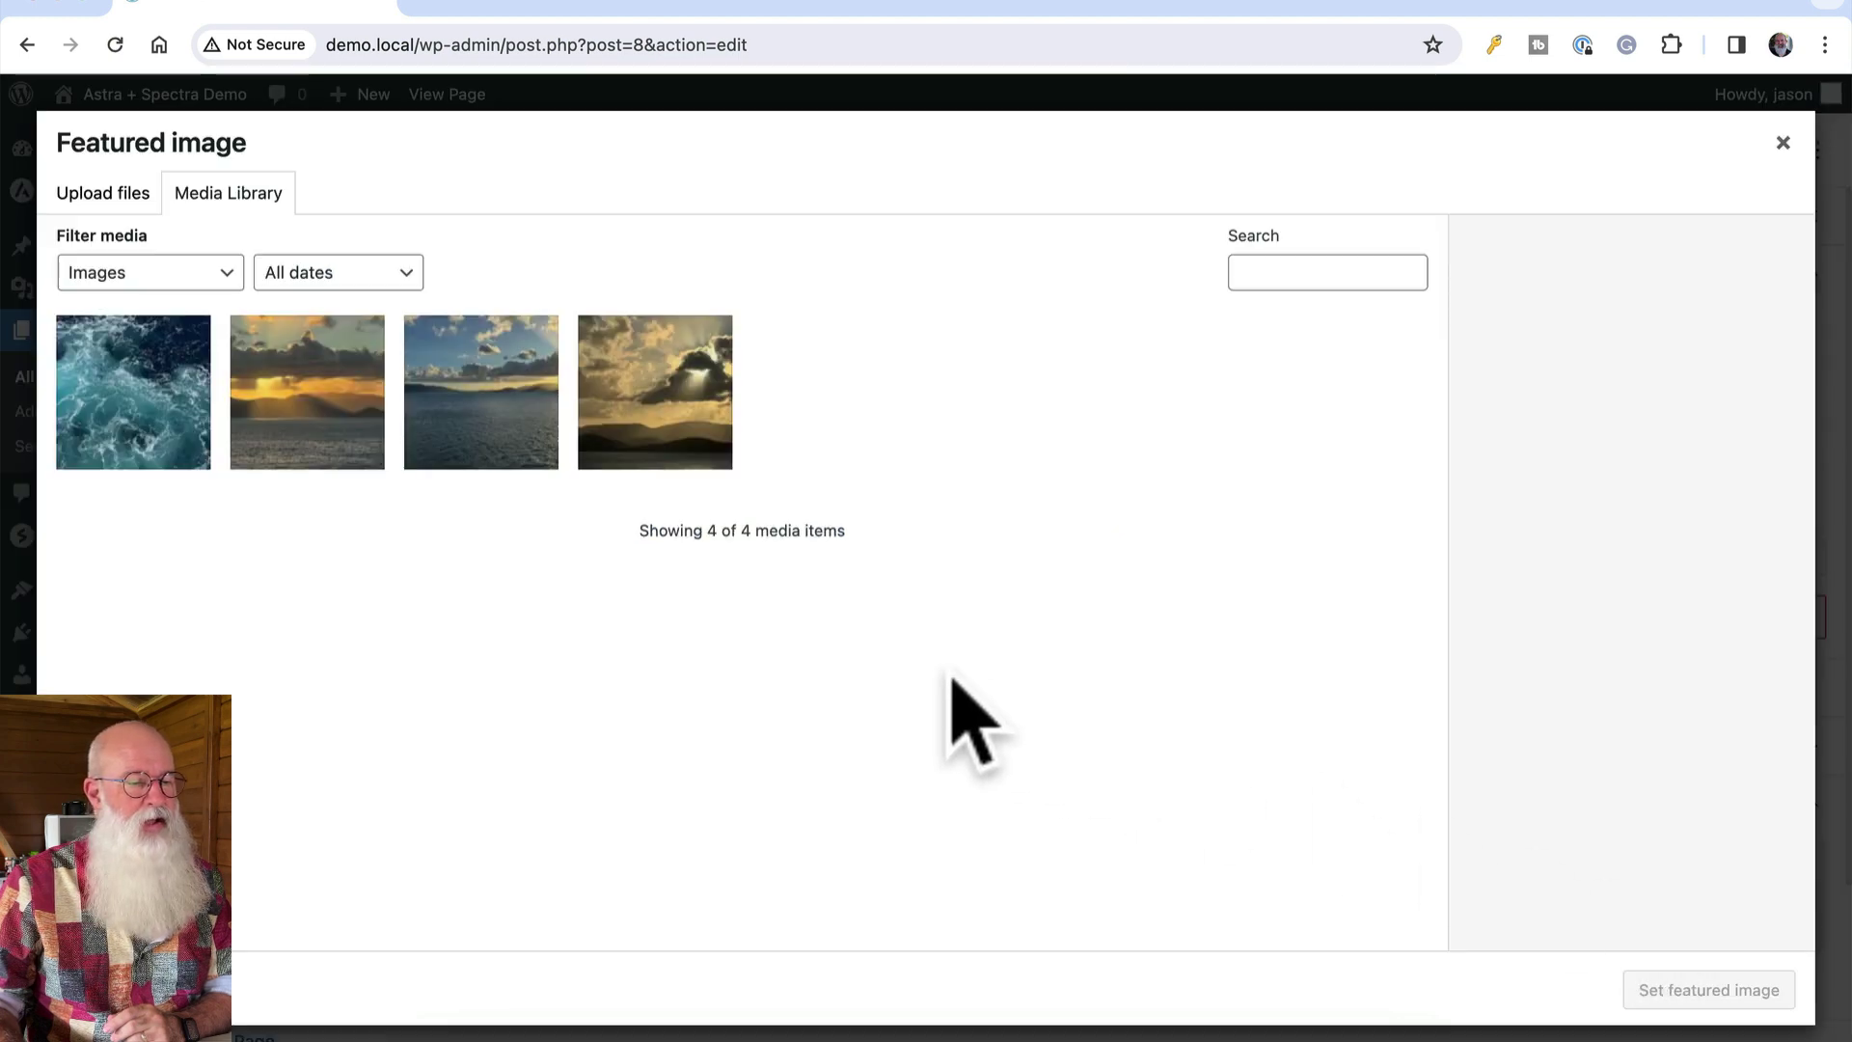
{"action": "left_click", "coordinate": [641, 446]}
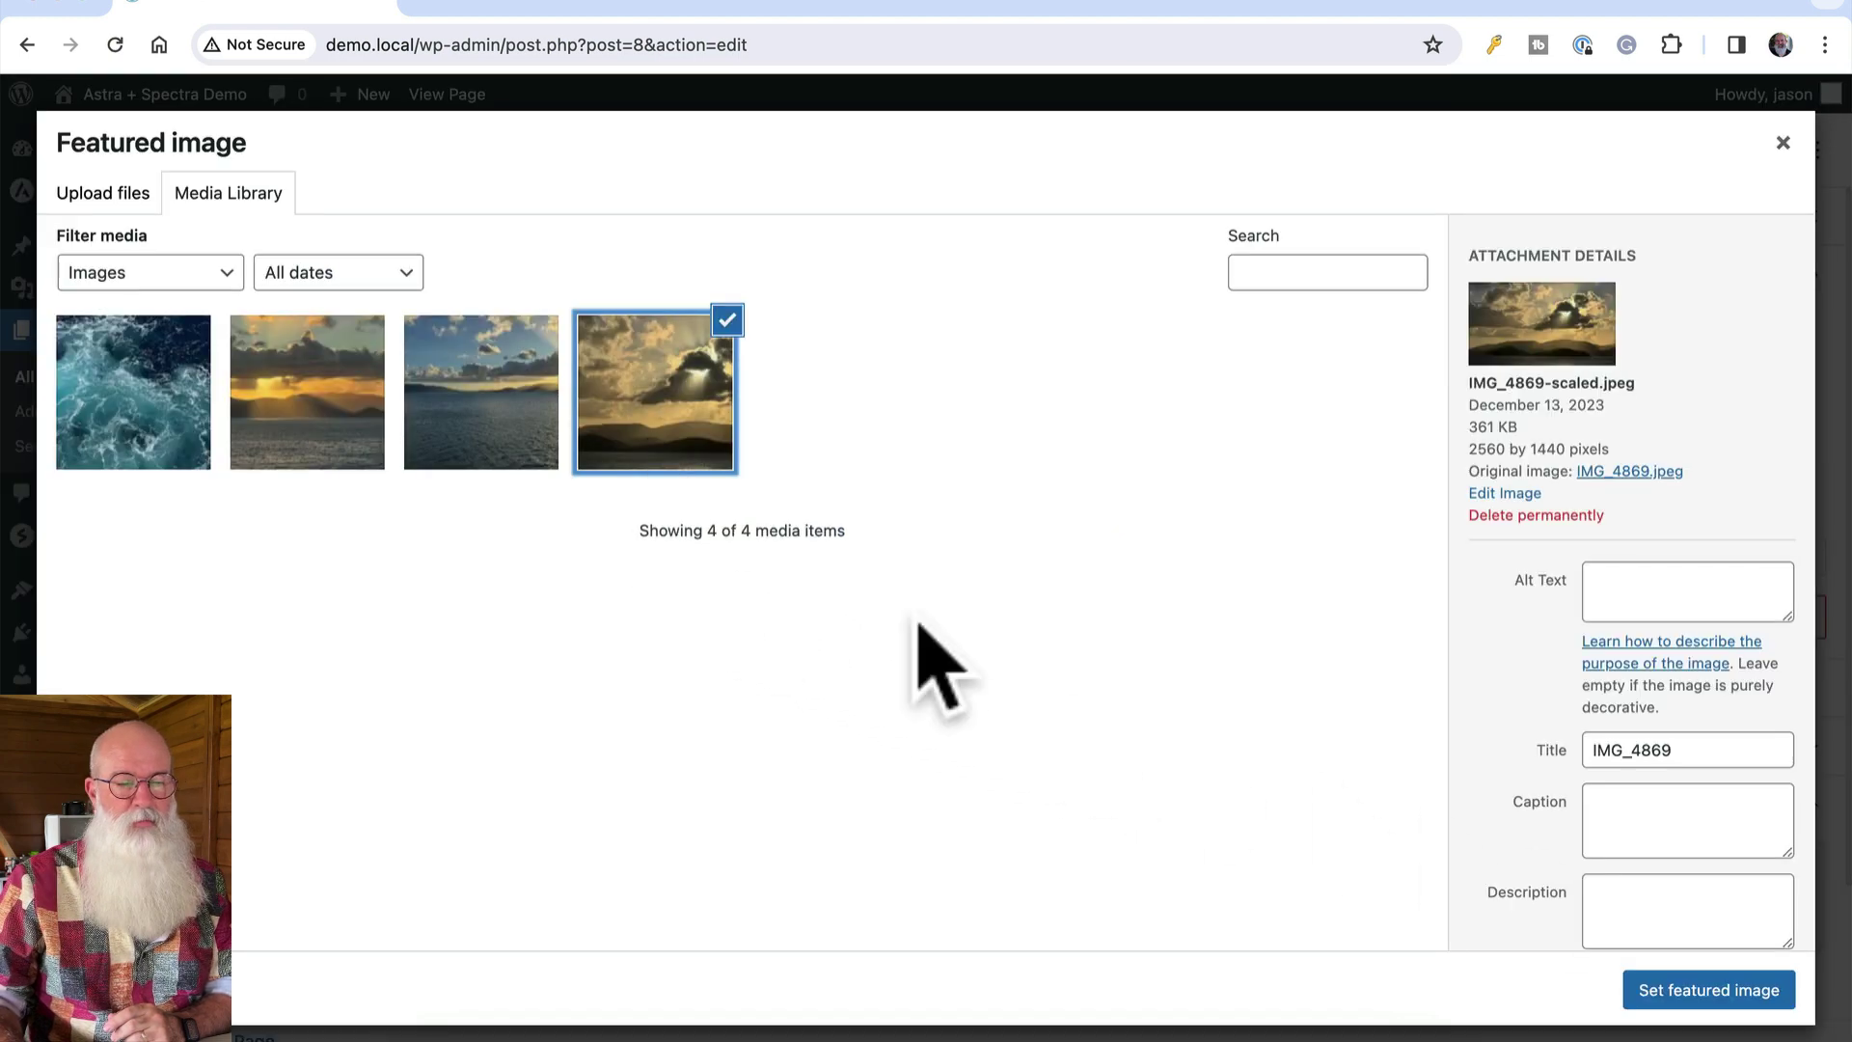
{"action": "left_click", "coordinate": [1693, 989]}
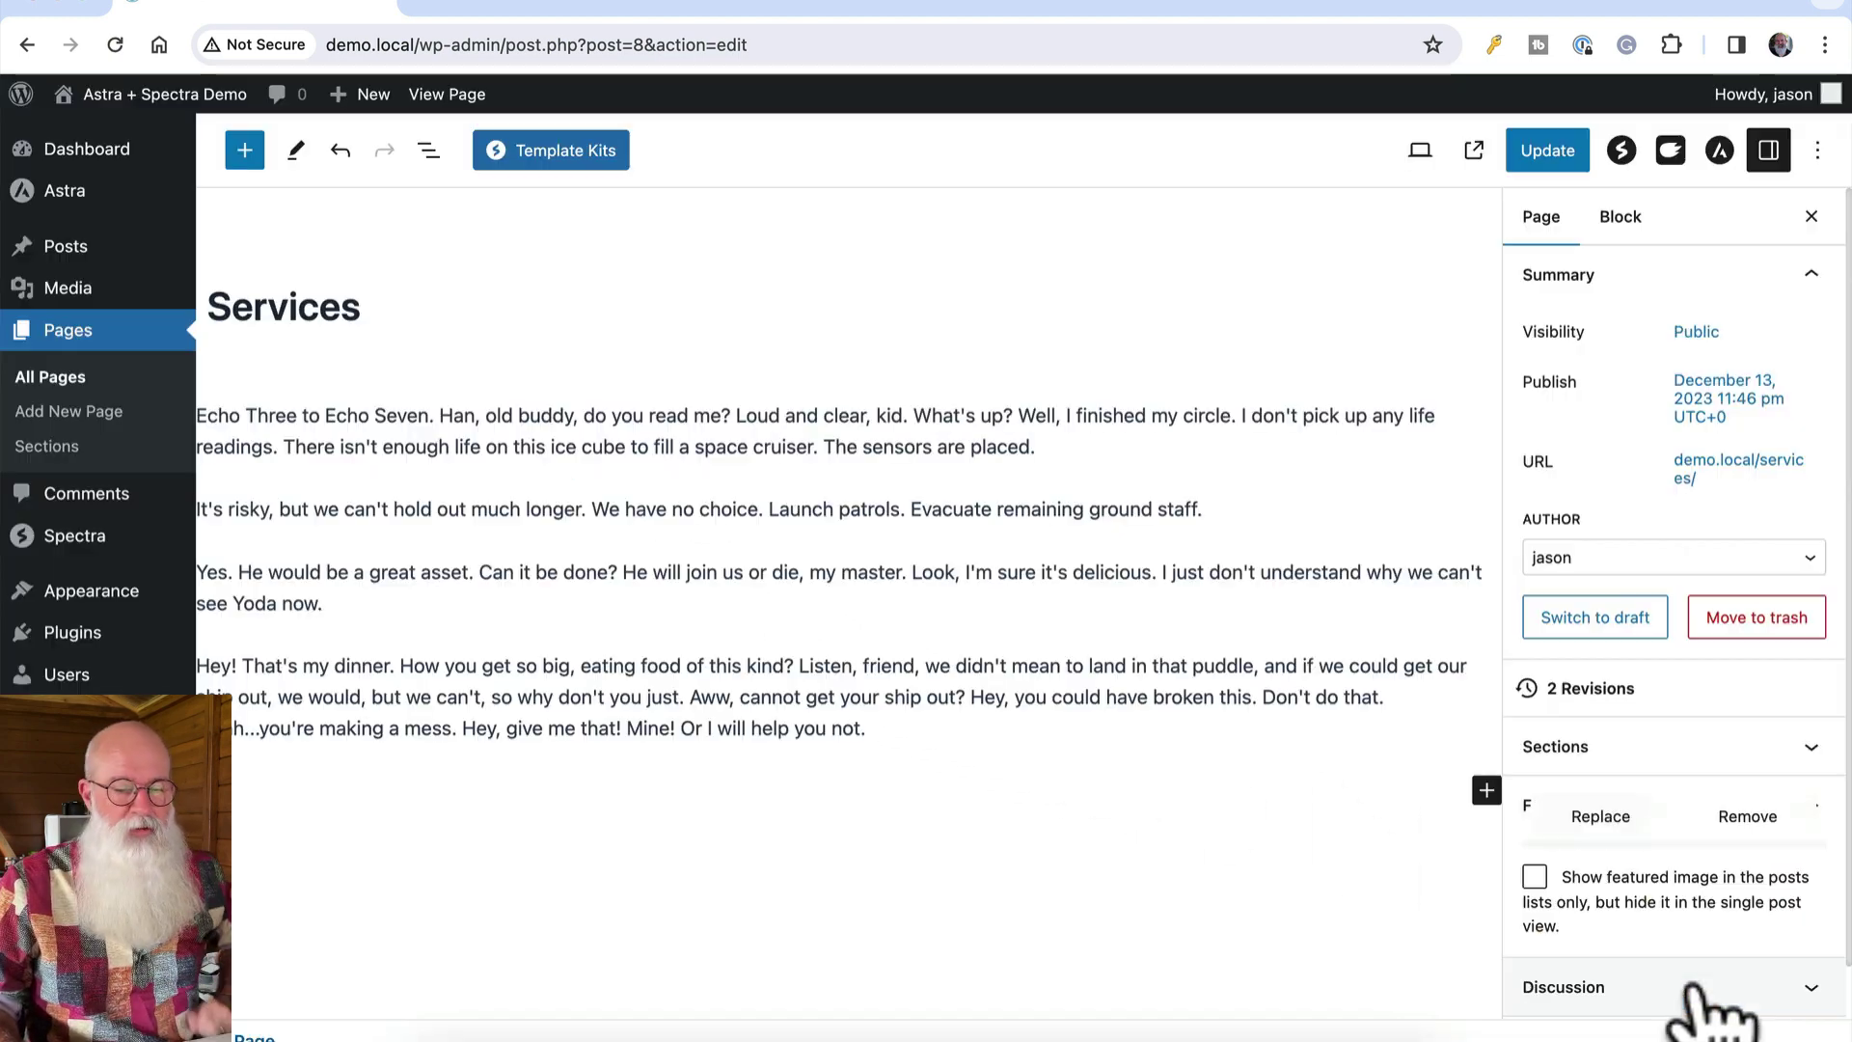
Update the Services page and view it live with its new featured image
{"action": "left_click", "coordinate": [1551, 154]}
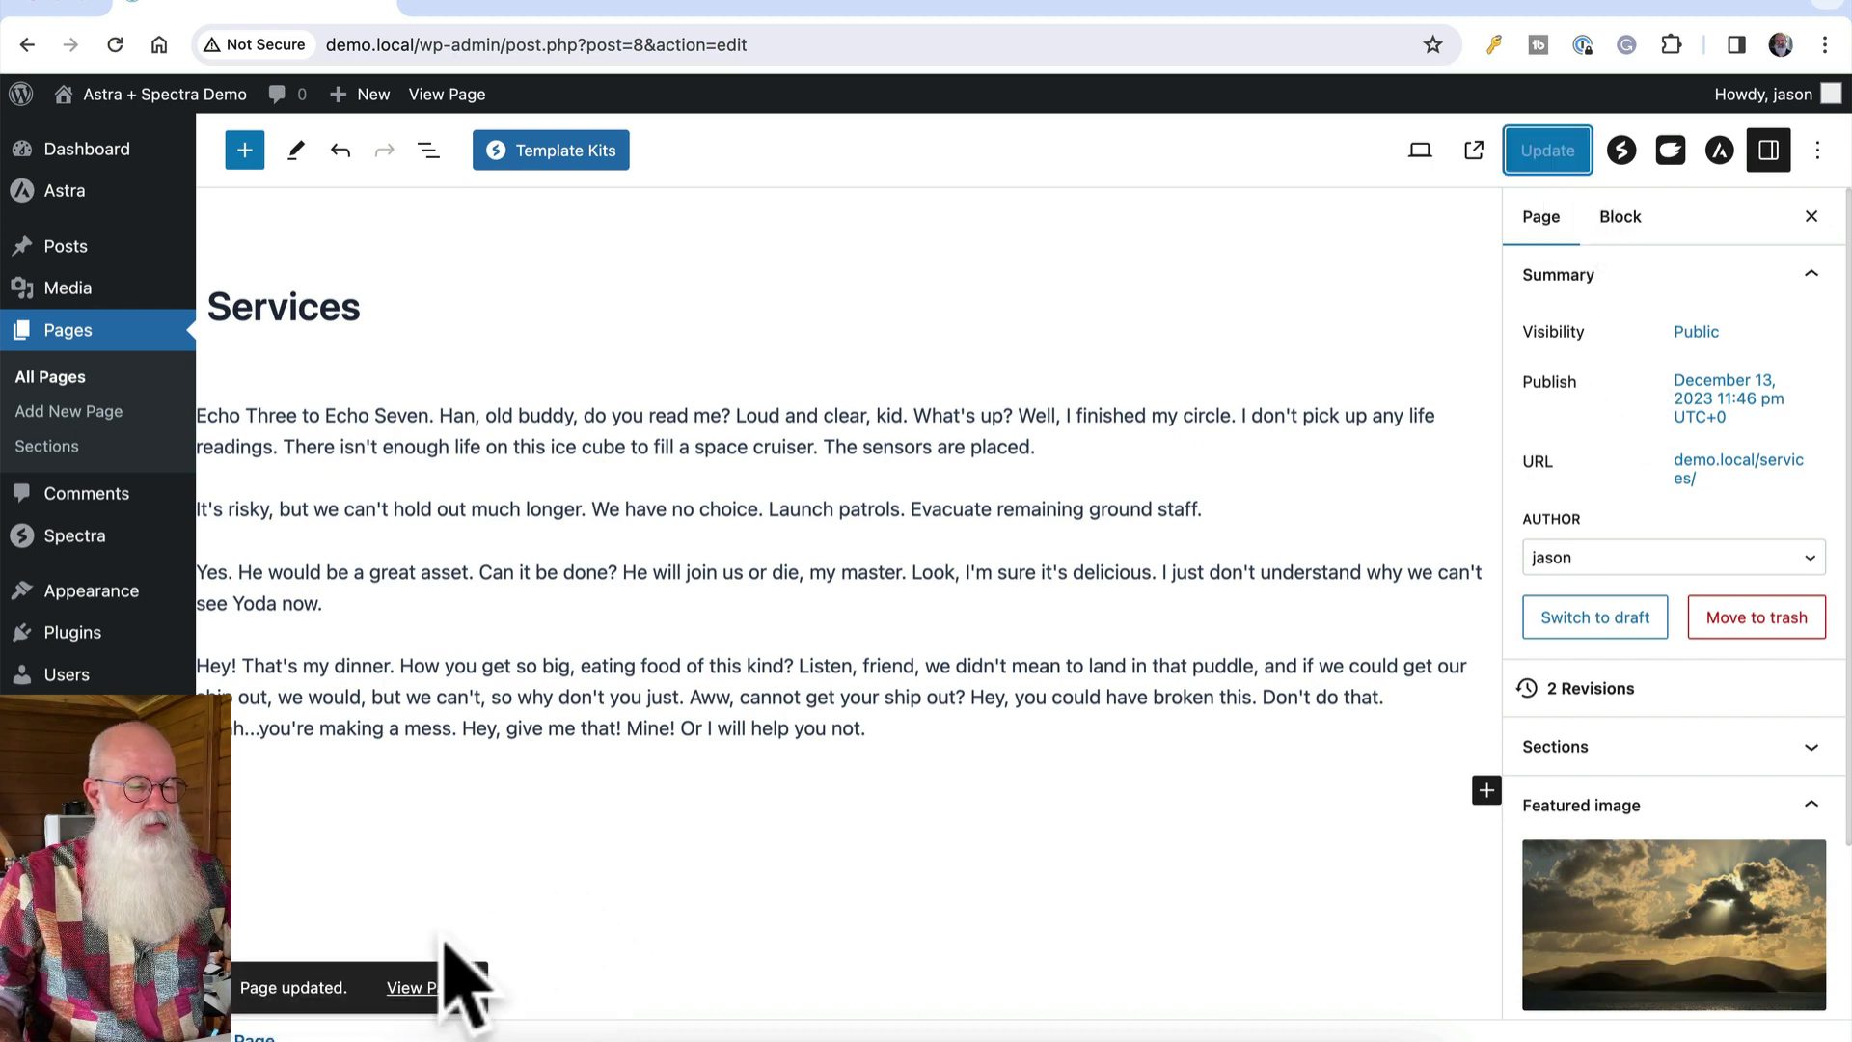
{"action": "left_click", "coordinate": [415, 988]}
{"action": "scroll", "coordinate": [849, 989], "scroll_direction": "down", "scroll_amount": 4}
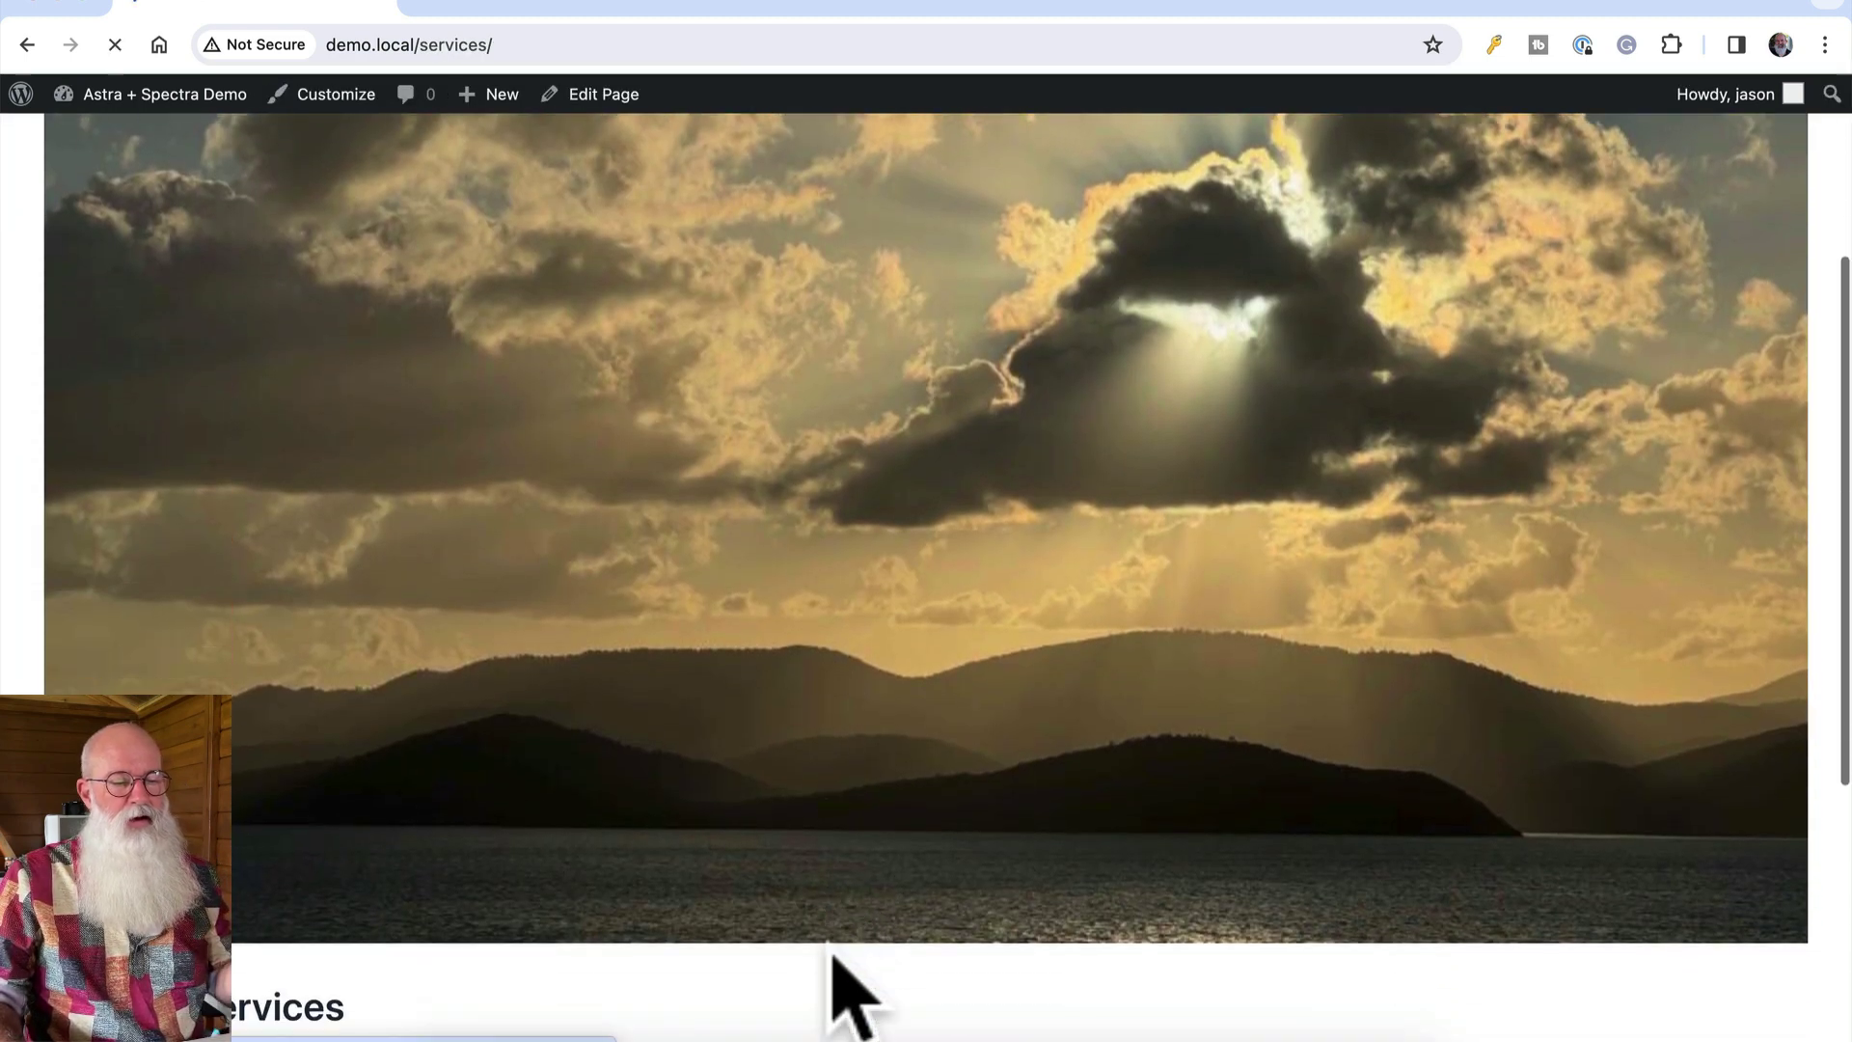
{"action": "scroll", "coordinate": [849, 989], "scroll_direction": "up", "scroll_amount": 4}
{"action": "scroll", "coordinate": [849, 988], "scroll_direction": "down", "scroll_amount": 1}
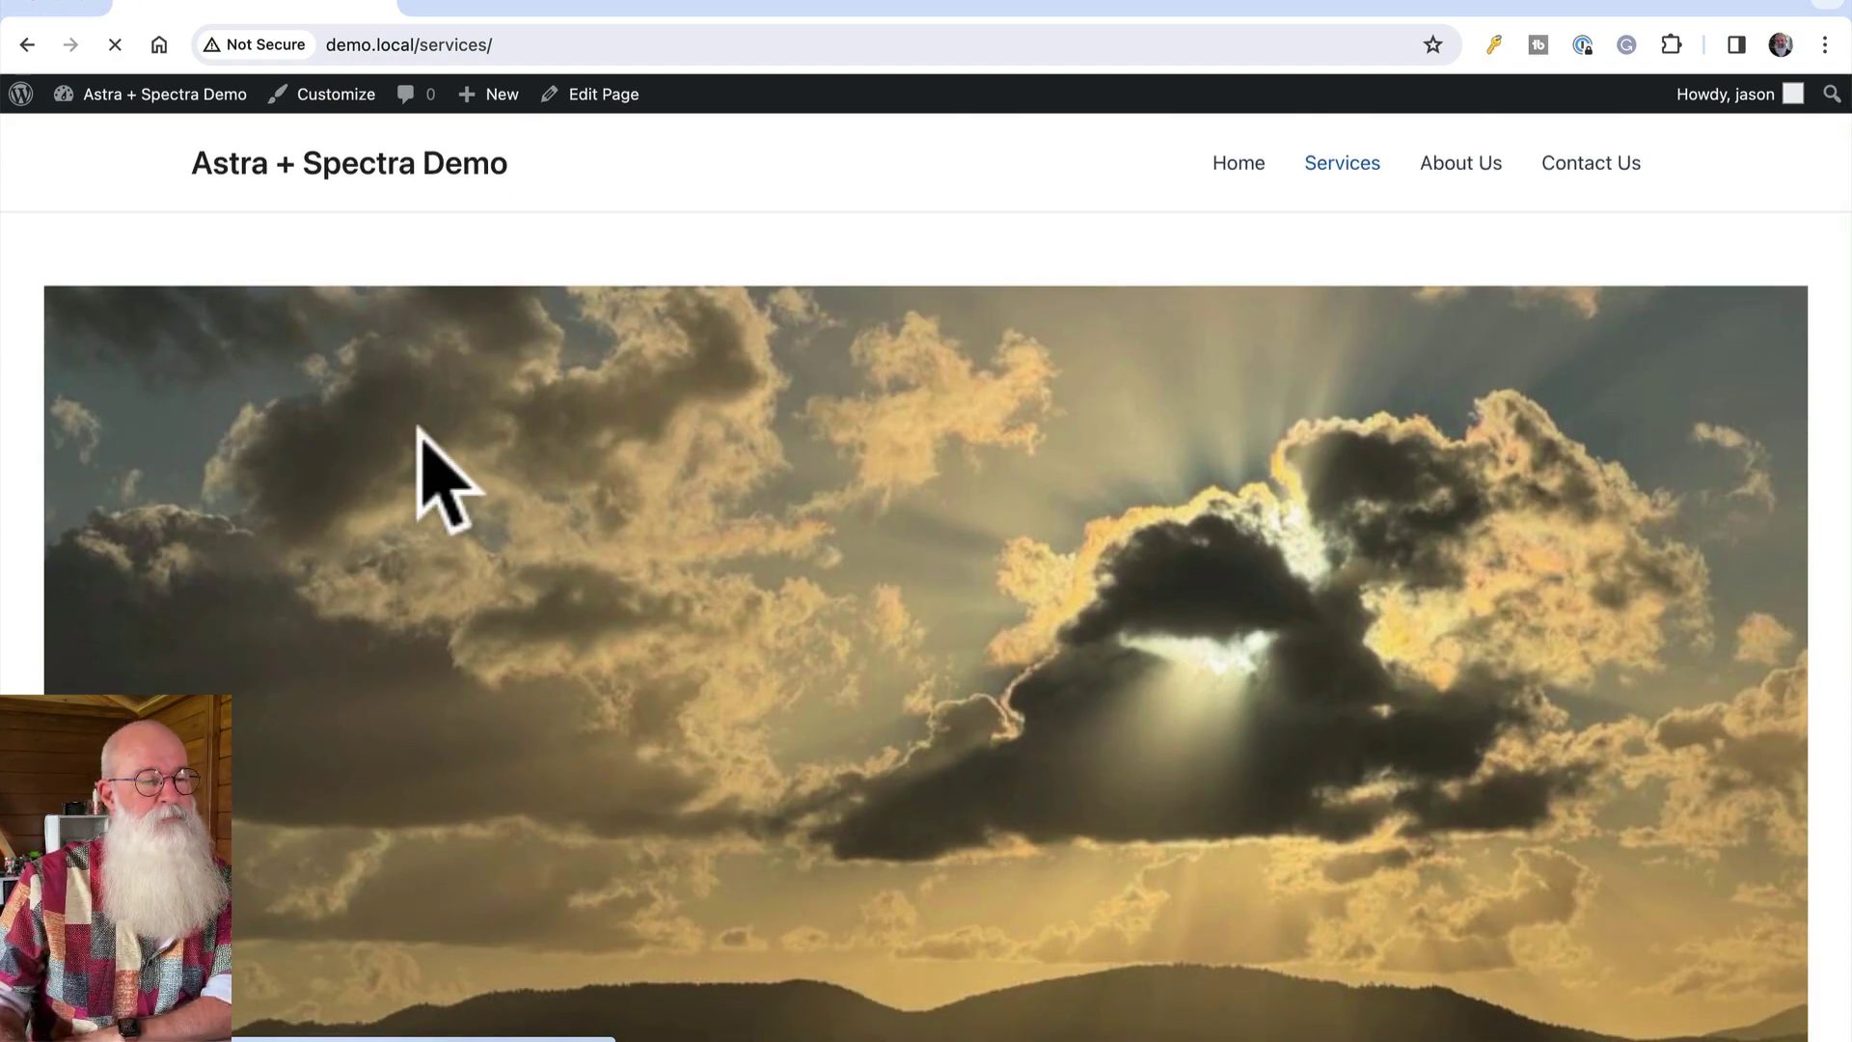
In the Customizer's Page > Page Title settings, choose Banner Layout 2
{"action": "left_click", "coordinate": [328, 96]}
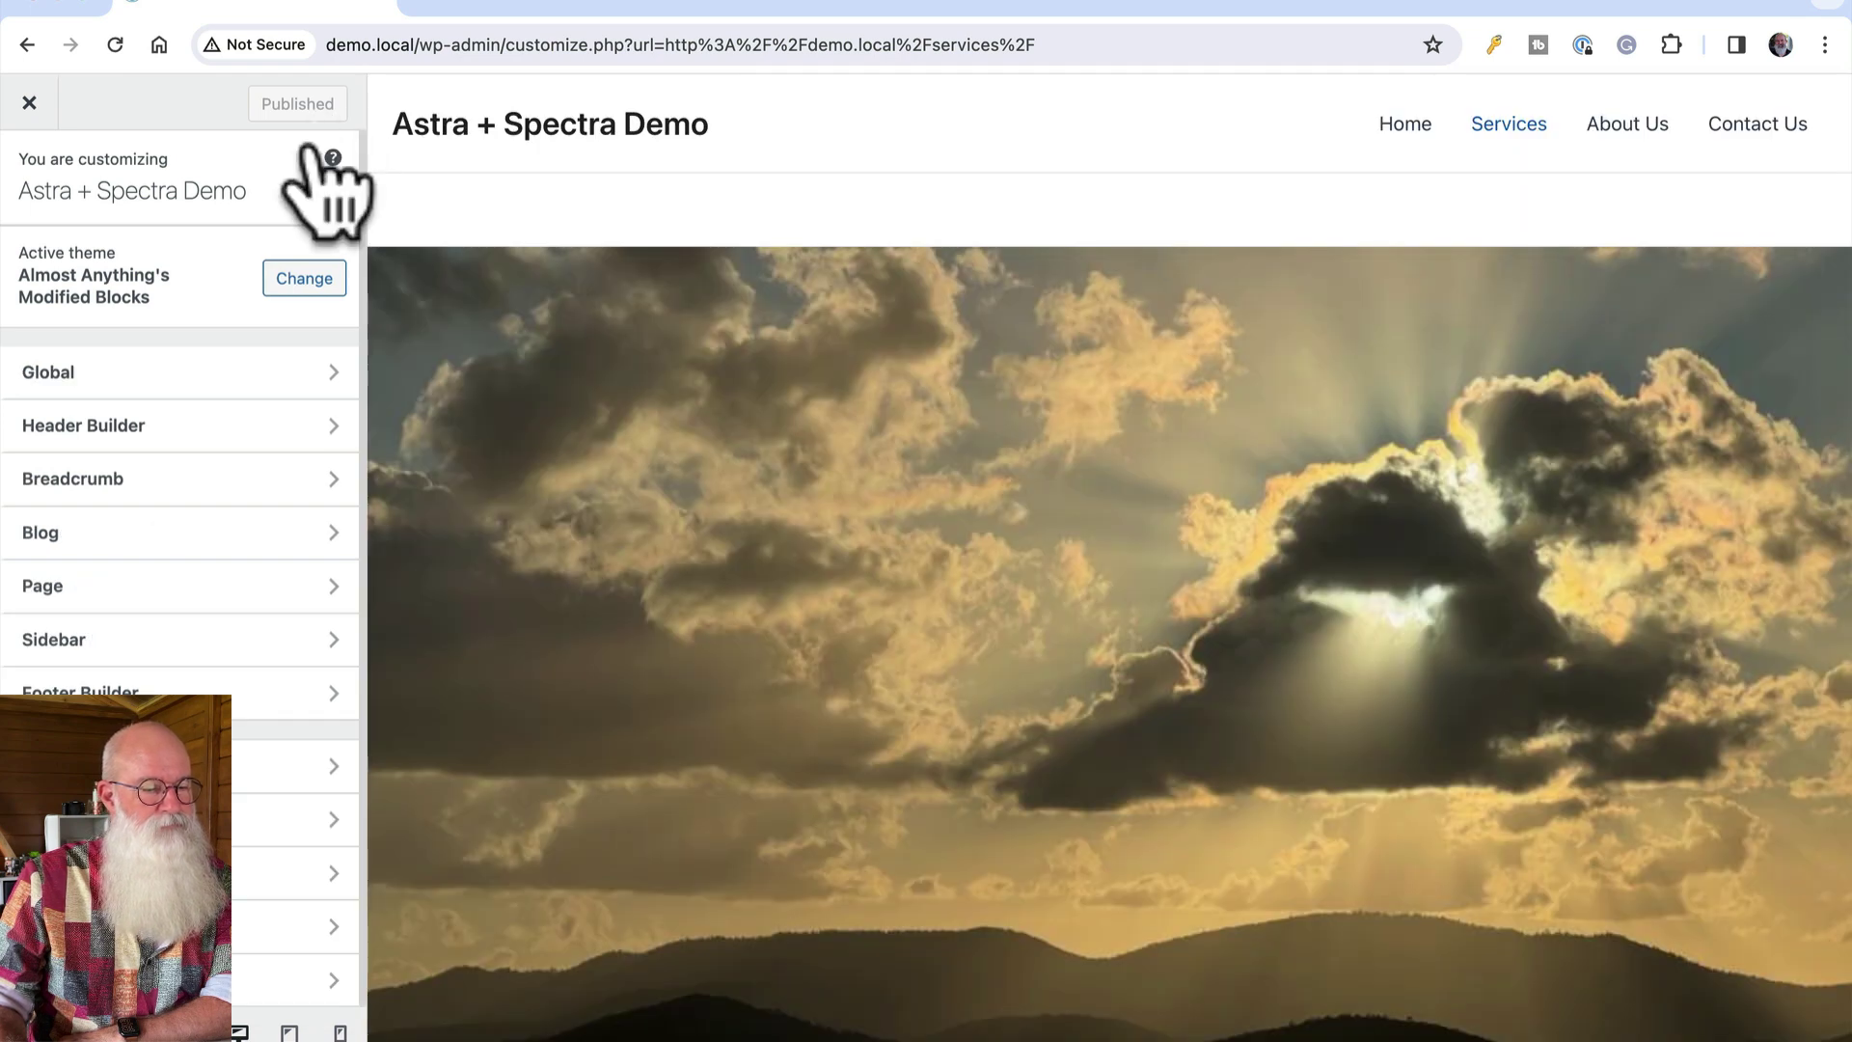
{"action": "left_click", "coordinate": [236, 588]}
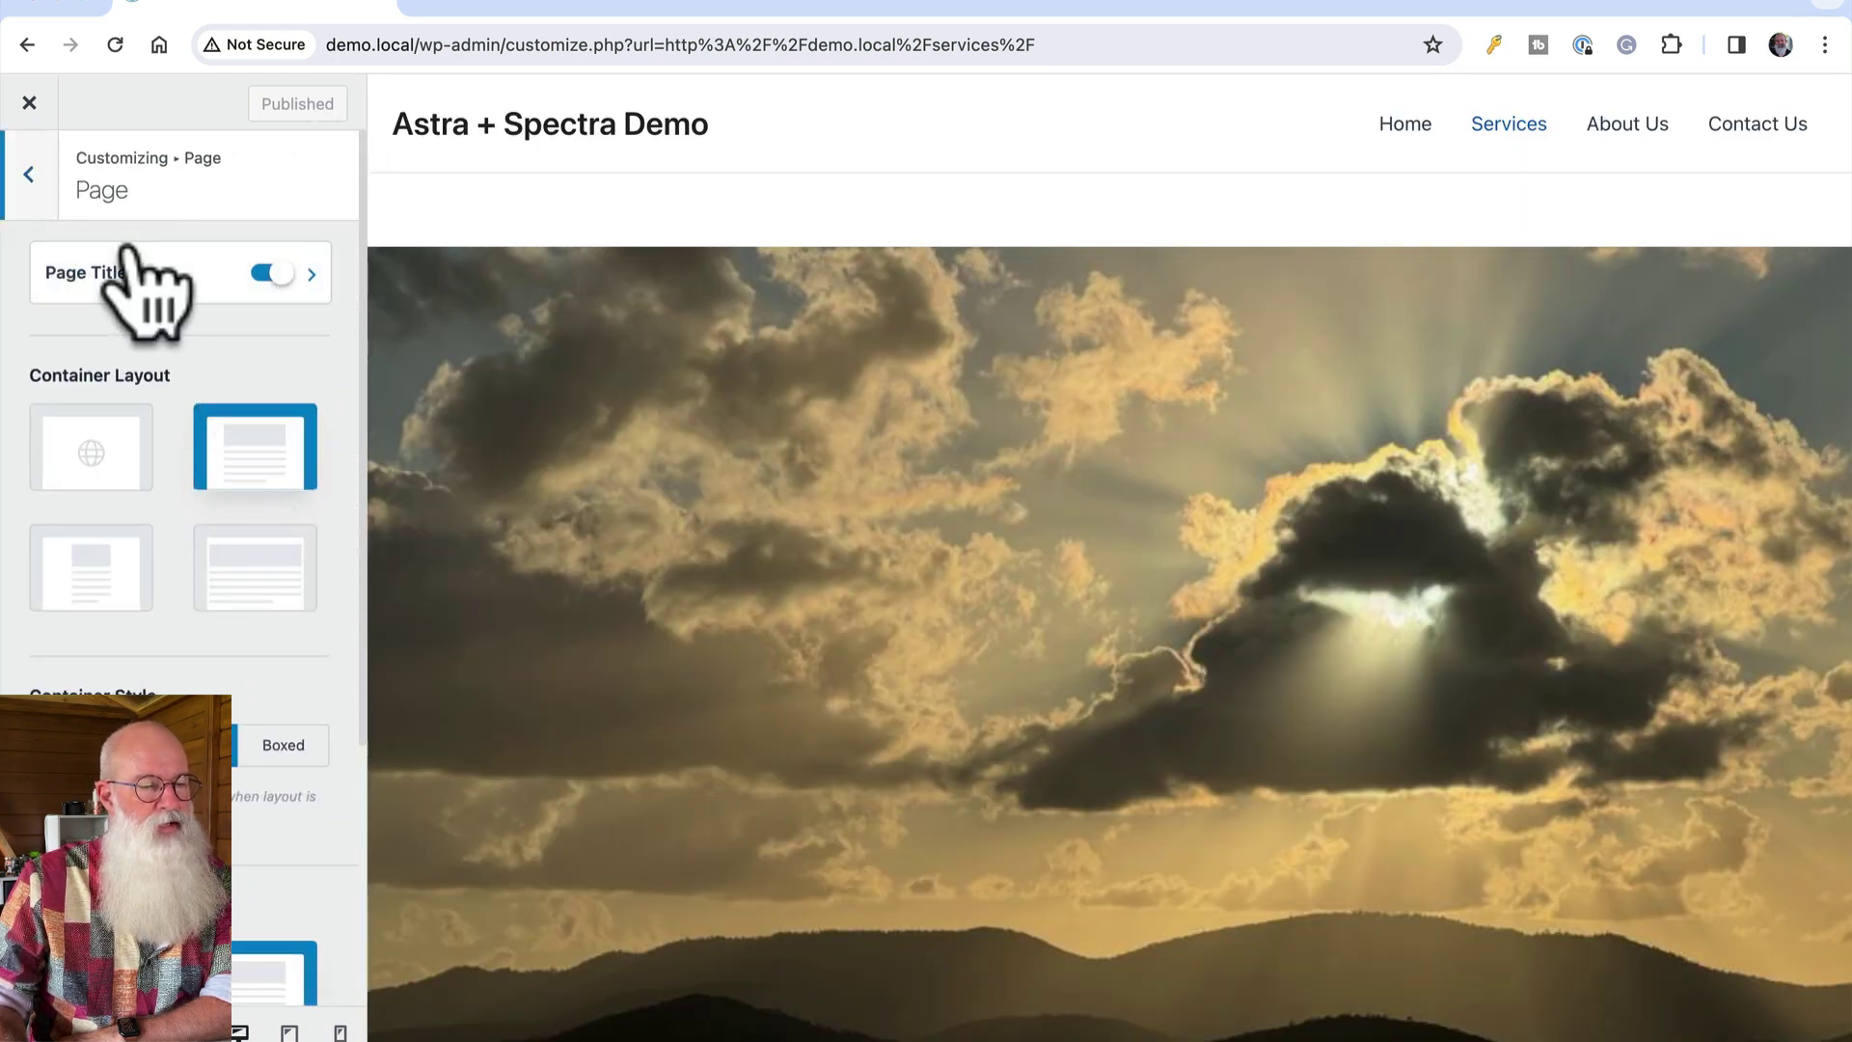
{"action": "left_click", "coordinate": [309, 276]}
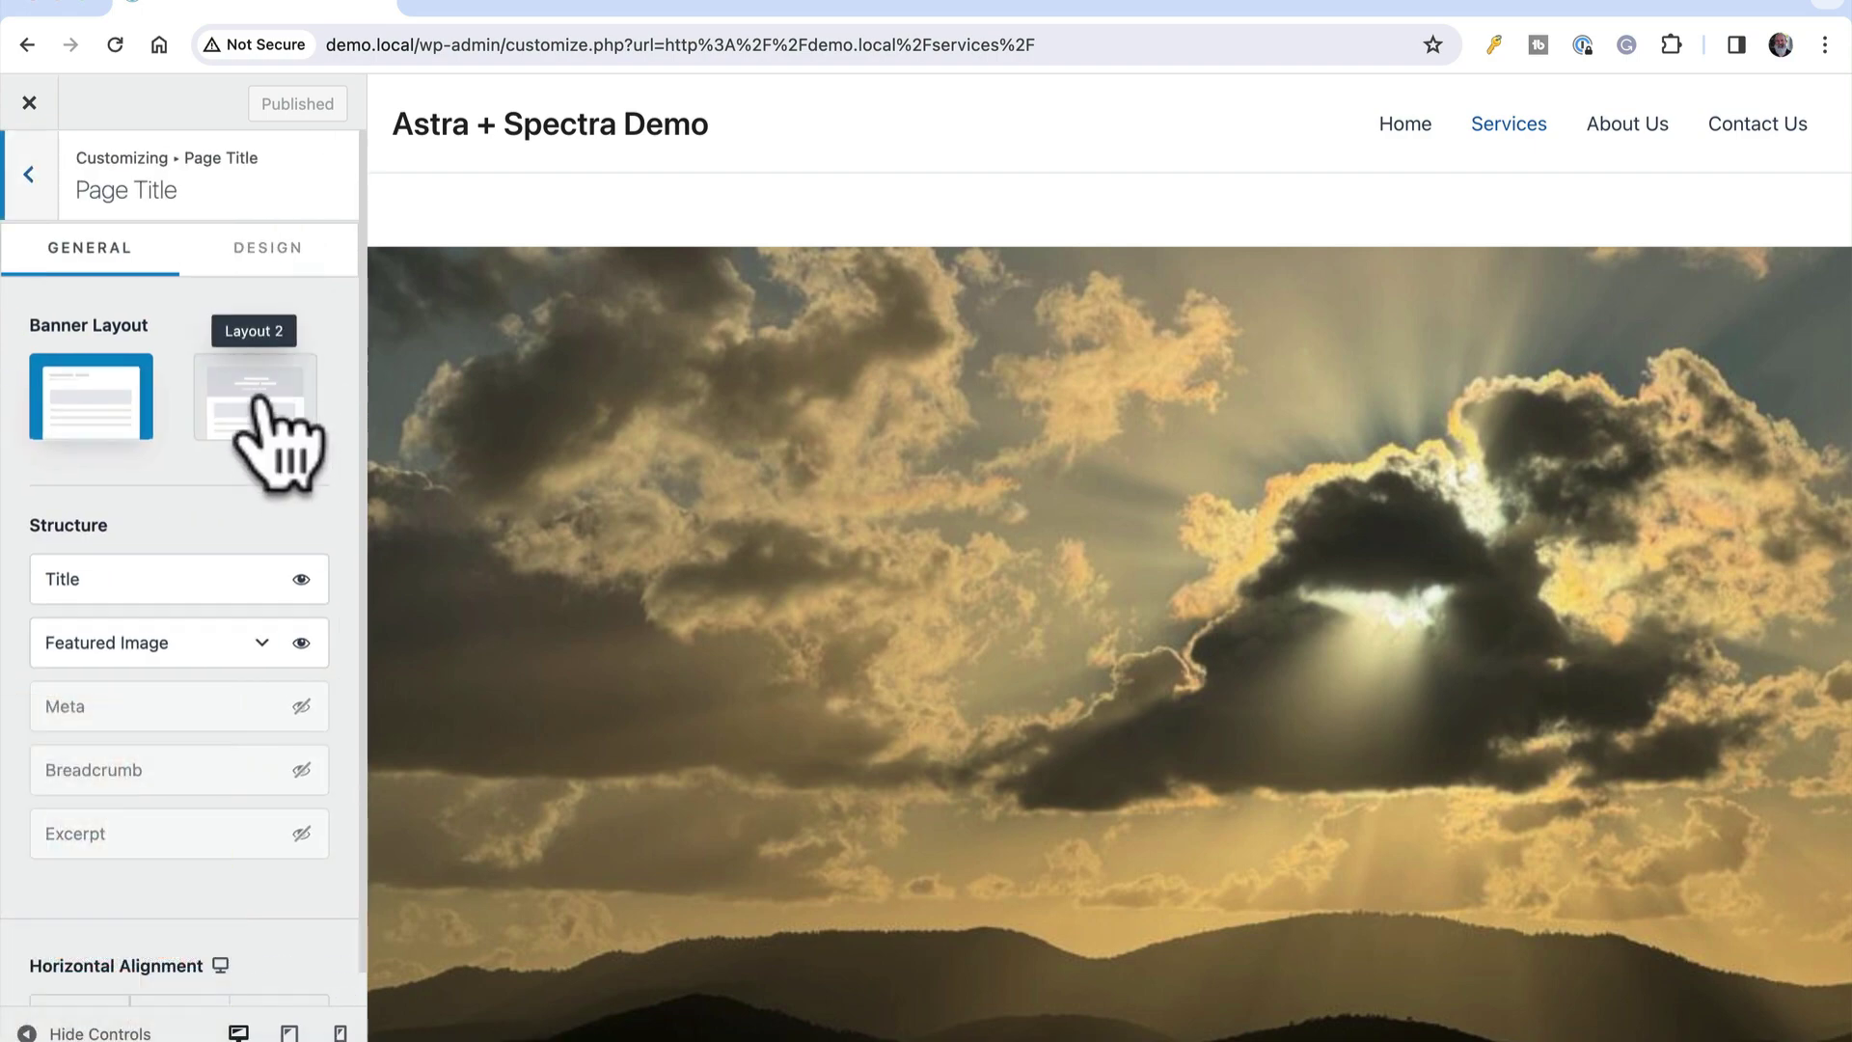
{"action": "left_click", "coordinate": [266, 415]}
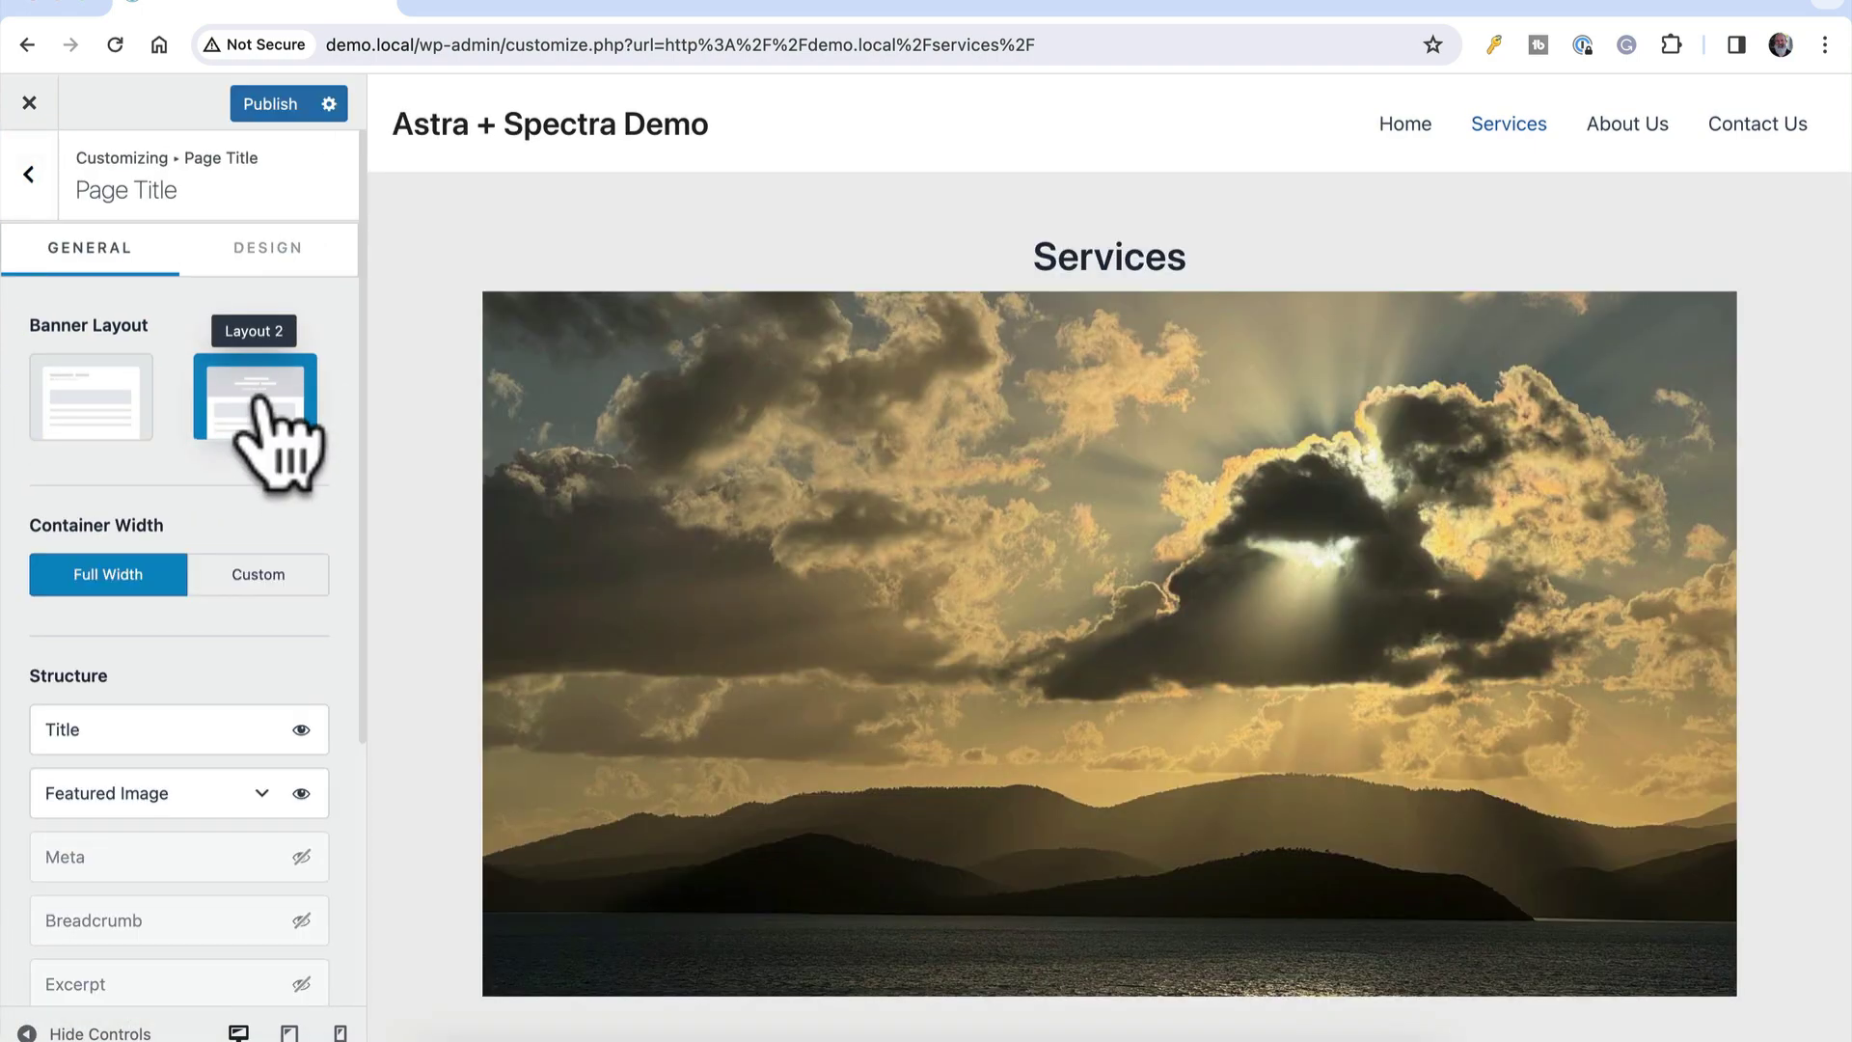
Turn on the featured image as the title banner background and publish
{"action": "scroll", "coordinate": [212, 579], "scroll_direction": "down", "scroll_amount": 3}
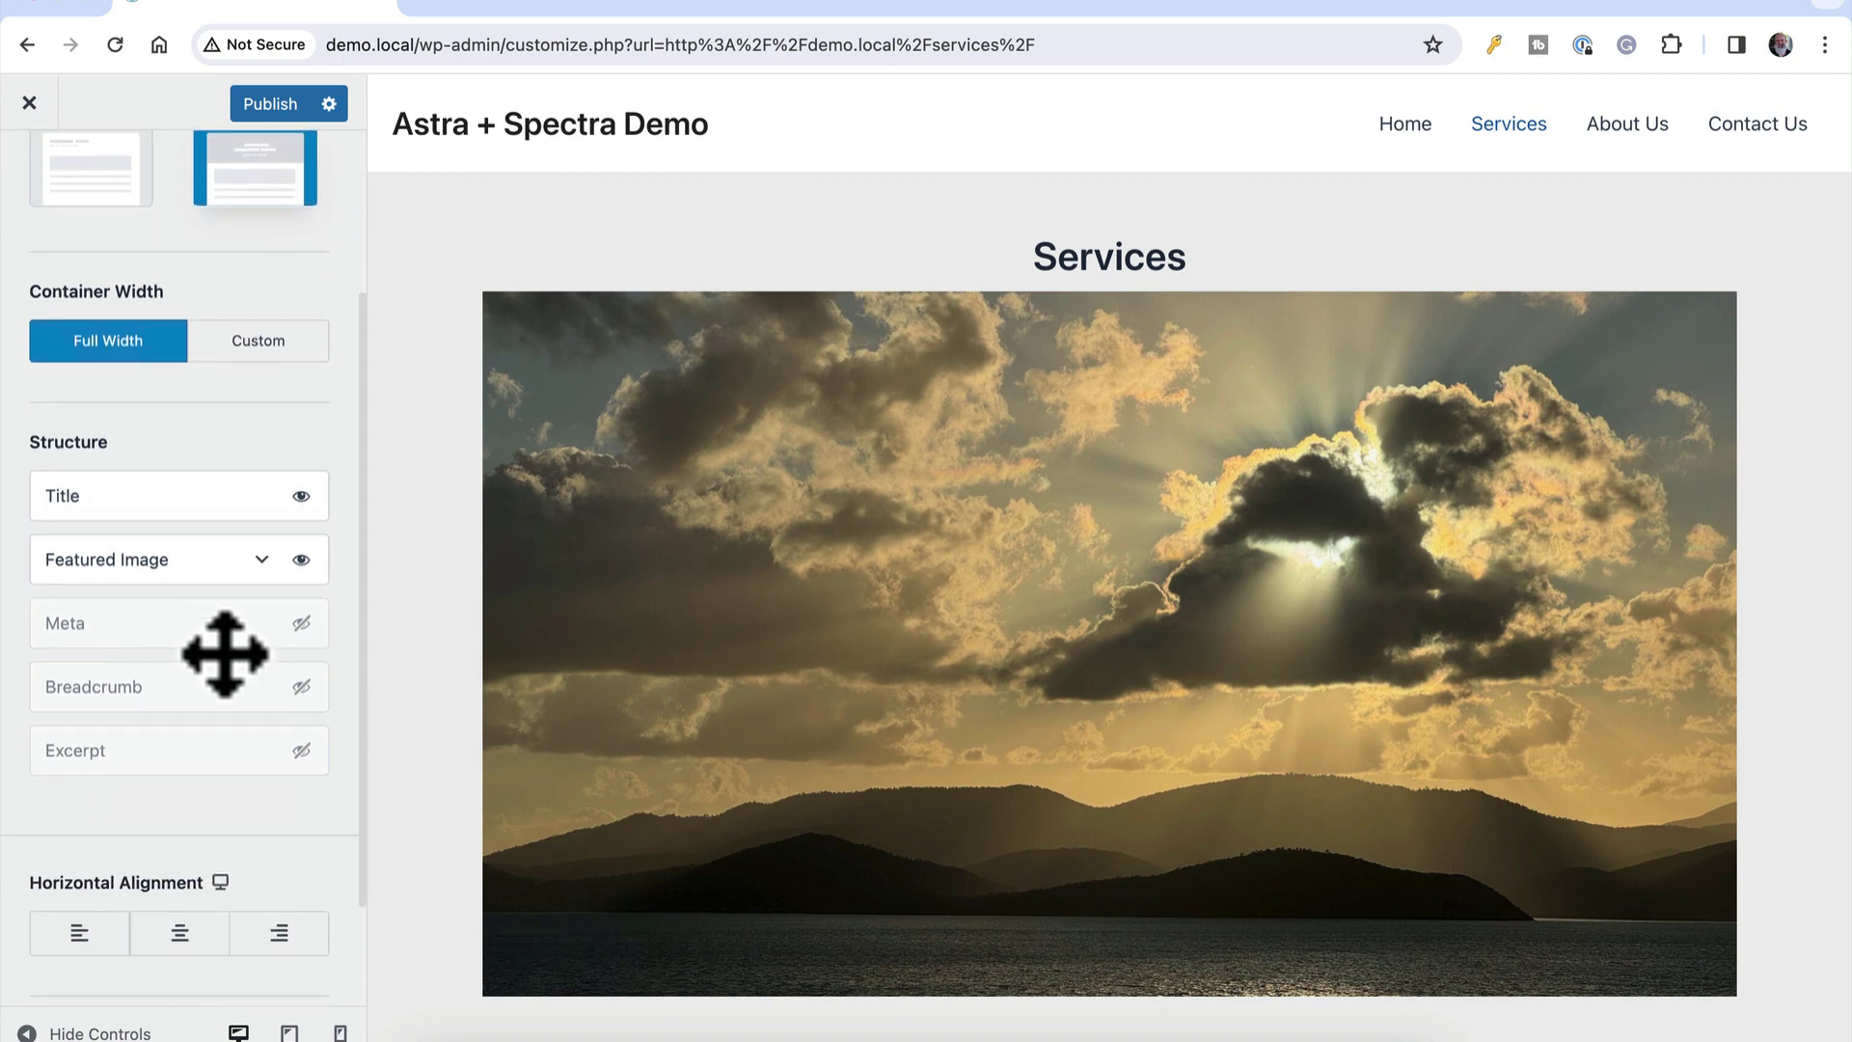
{"action": "left_click", "coordinate": [258, 561]}
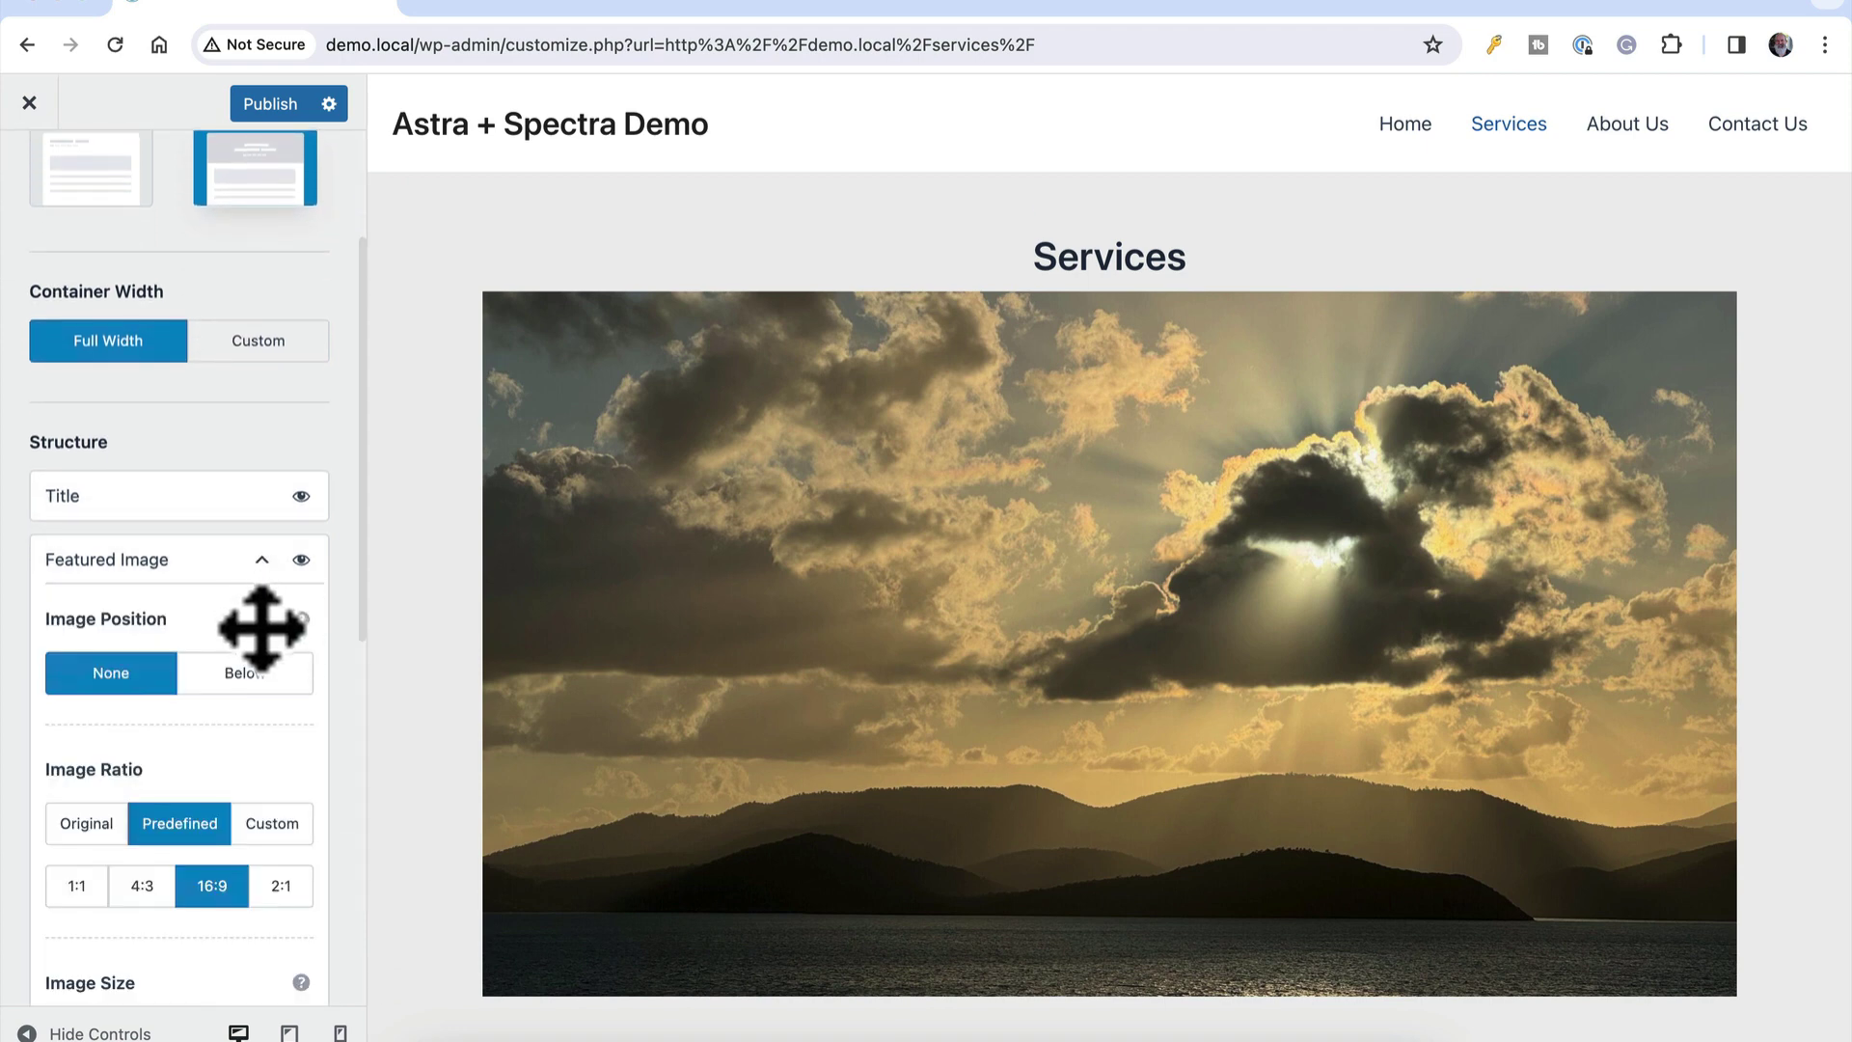
{"action": "scroll", "coordinate": [261, 622], "scroll_direction": "down", "scroll_amount": 5}
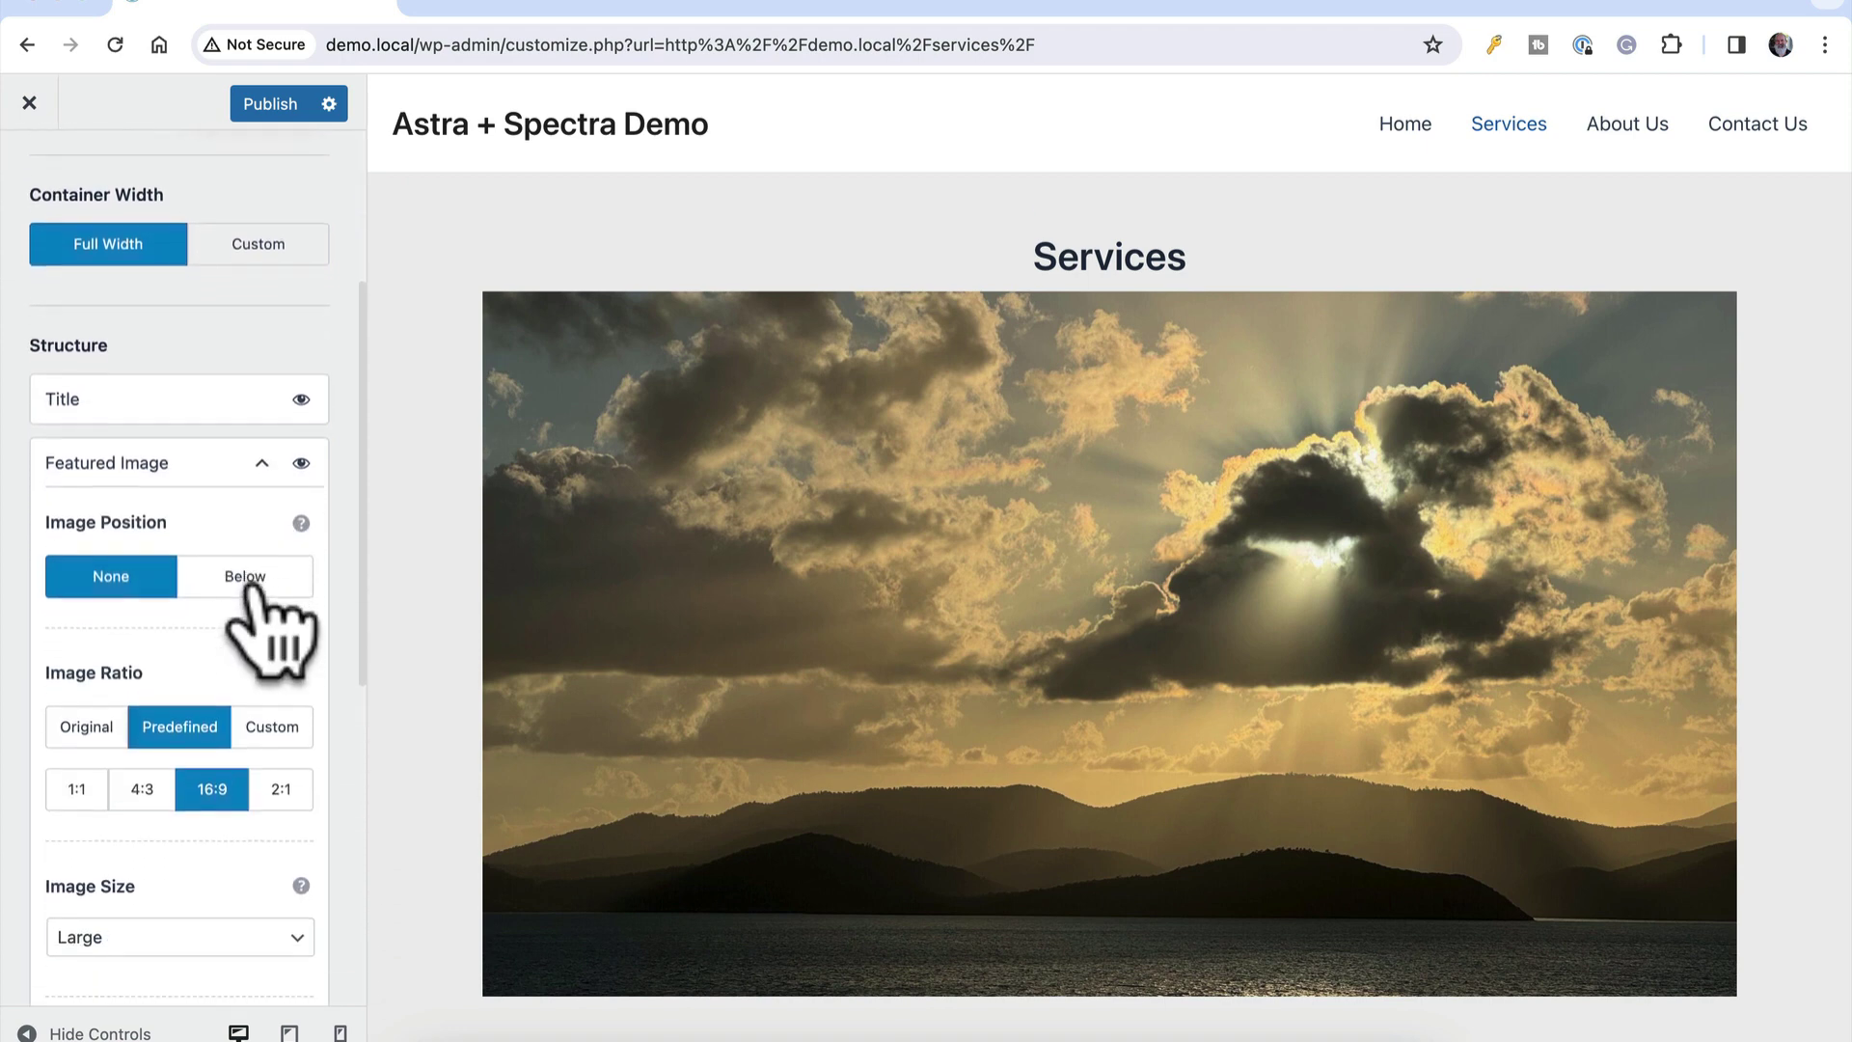
{"action": "scroll", "coordinate": [265, 868], "scroll_direction": "down", "scroll_amount": 1}
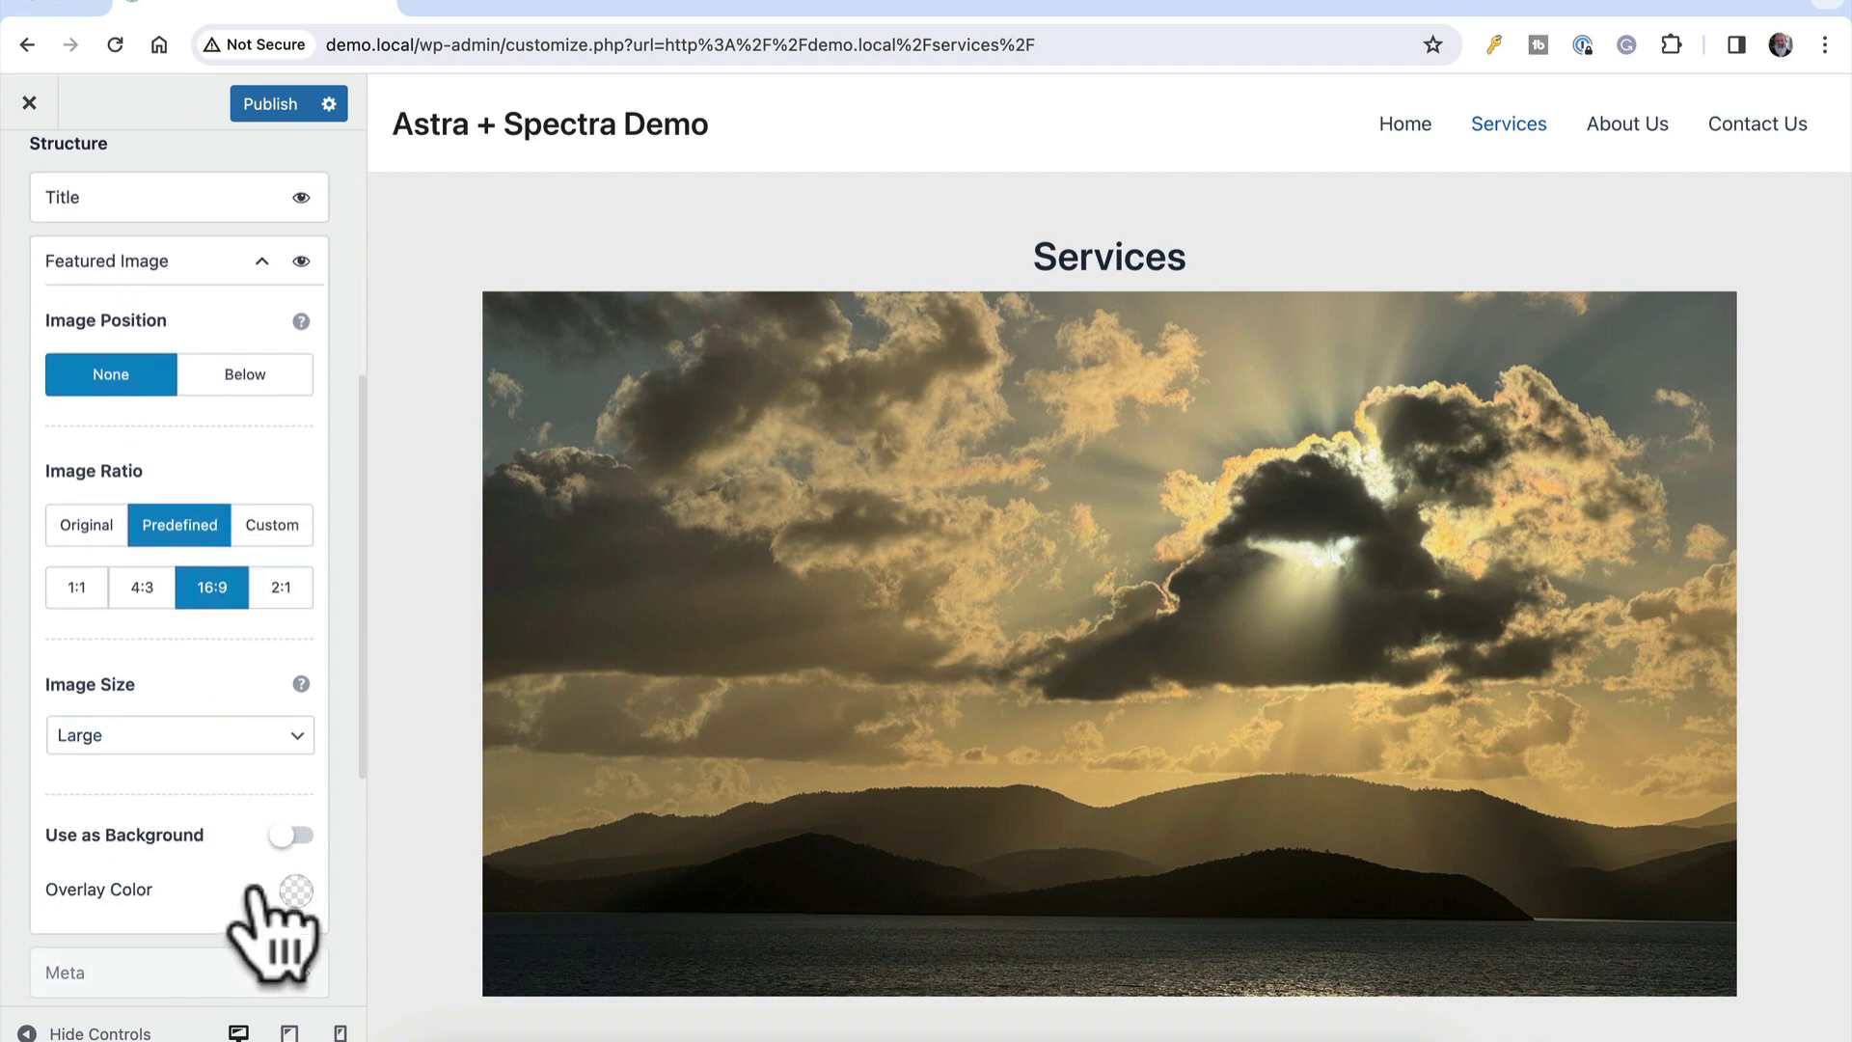
{"action": "left_click", "coordinate": [281, 818]}
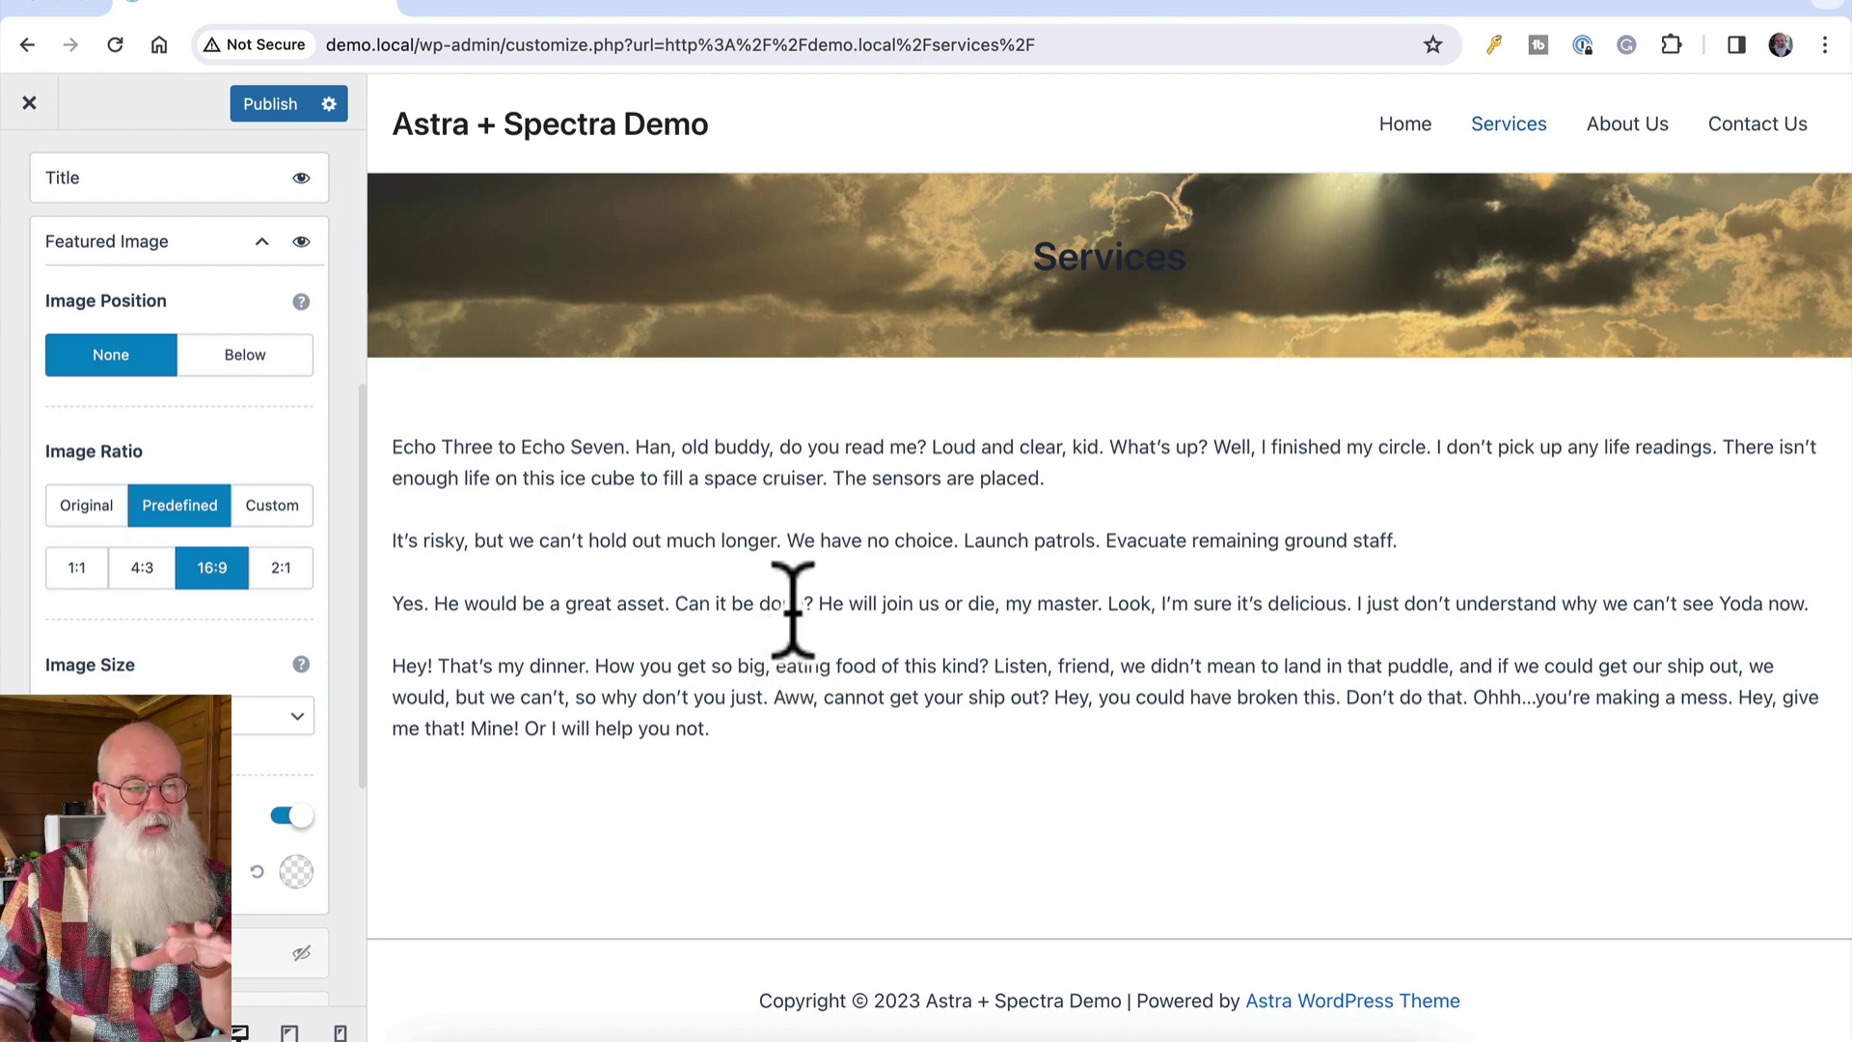
{"action": "left_click", "coordinate": [254, 106]}
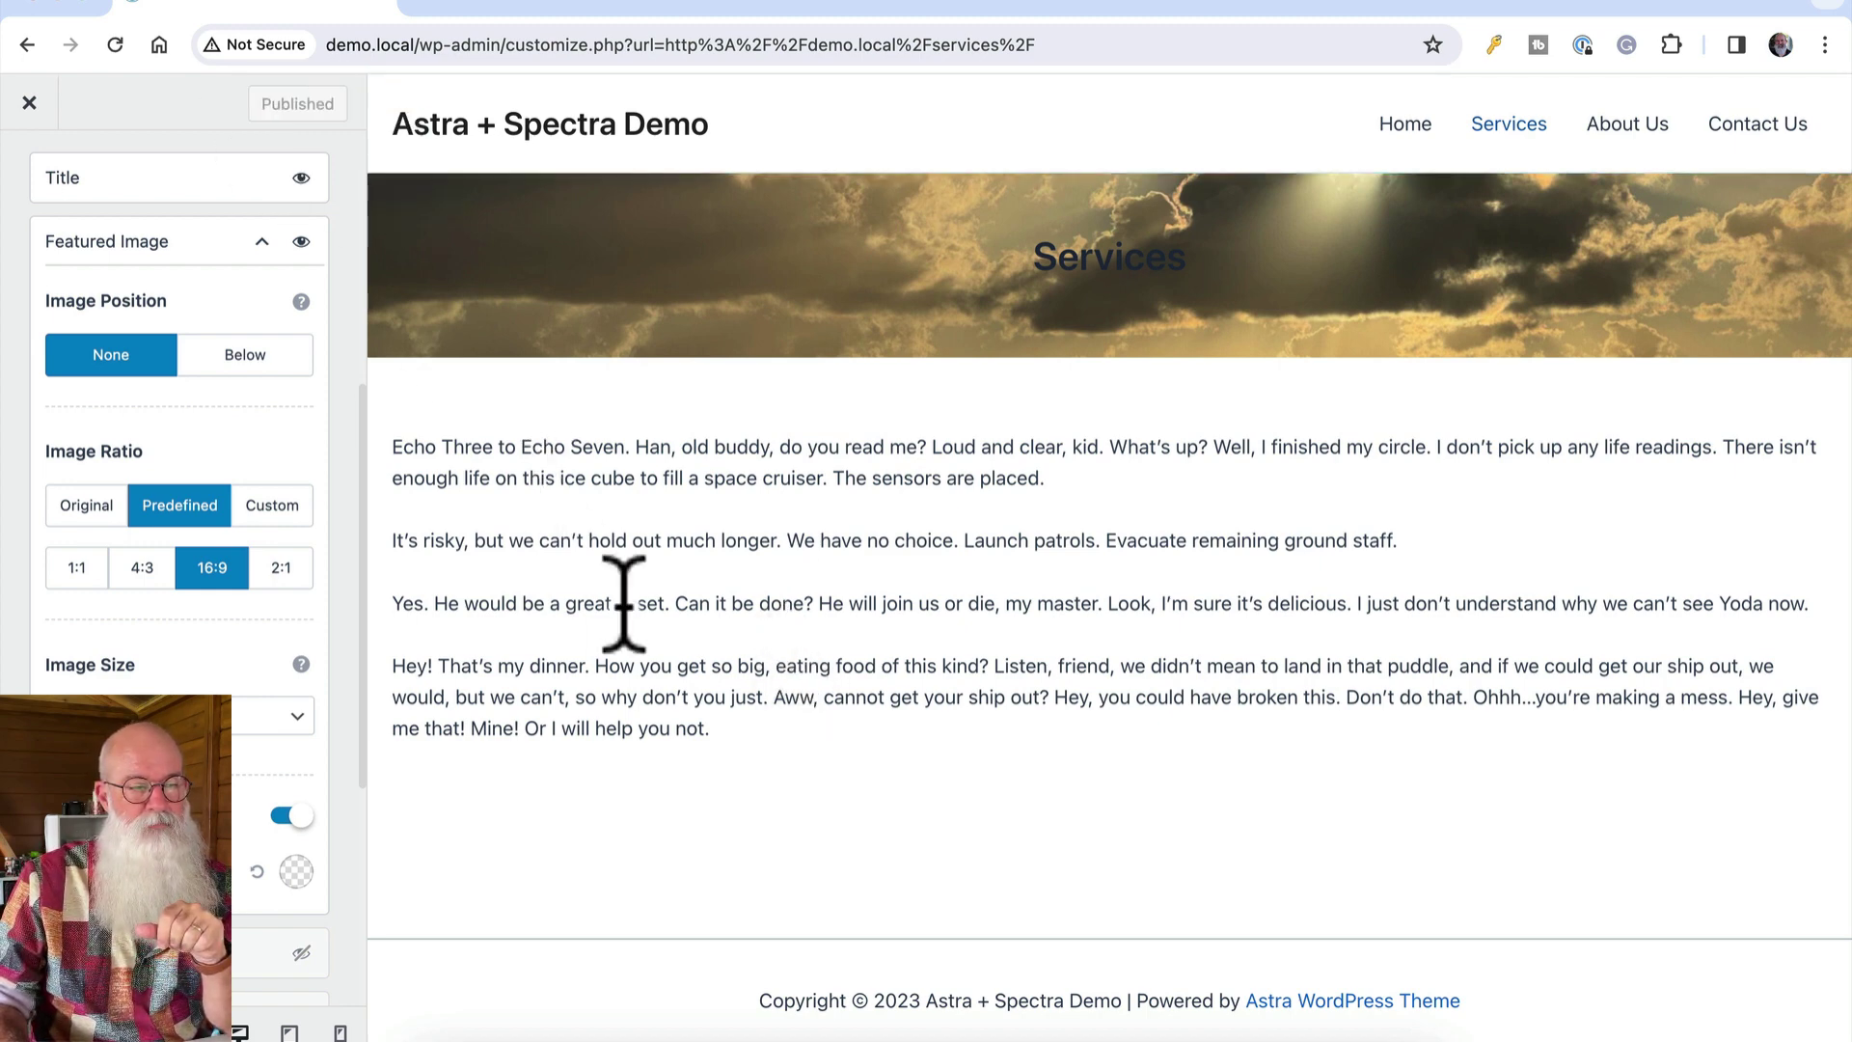
Check the cloud-photo title banner on About Us, Contact Us, Home and Services, then reopen the Customizer
{"action": "left_click", "coordinate": [29, 103]}
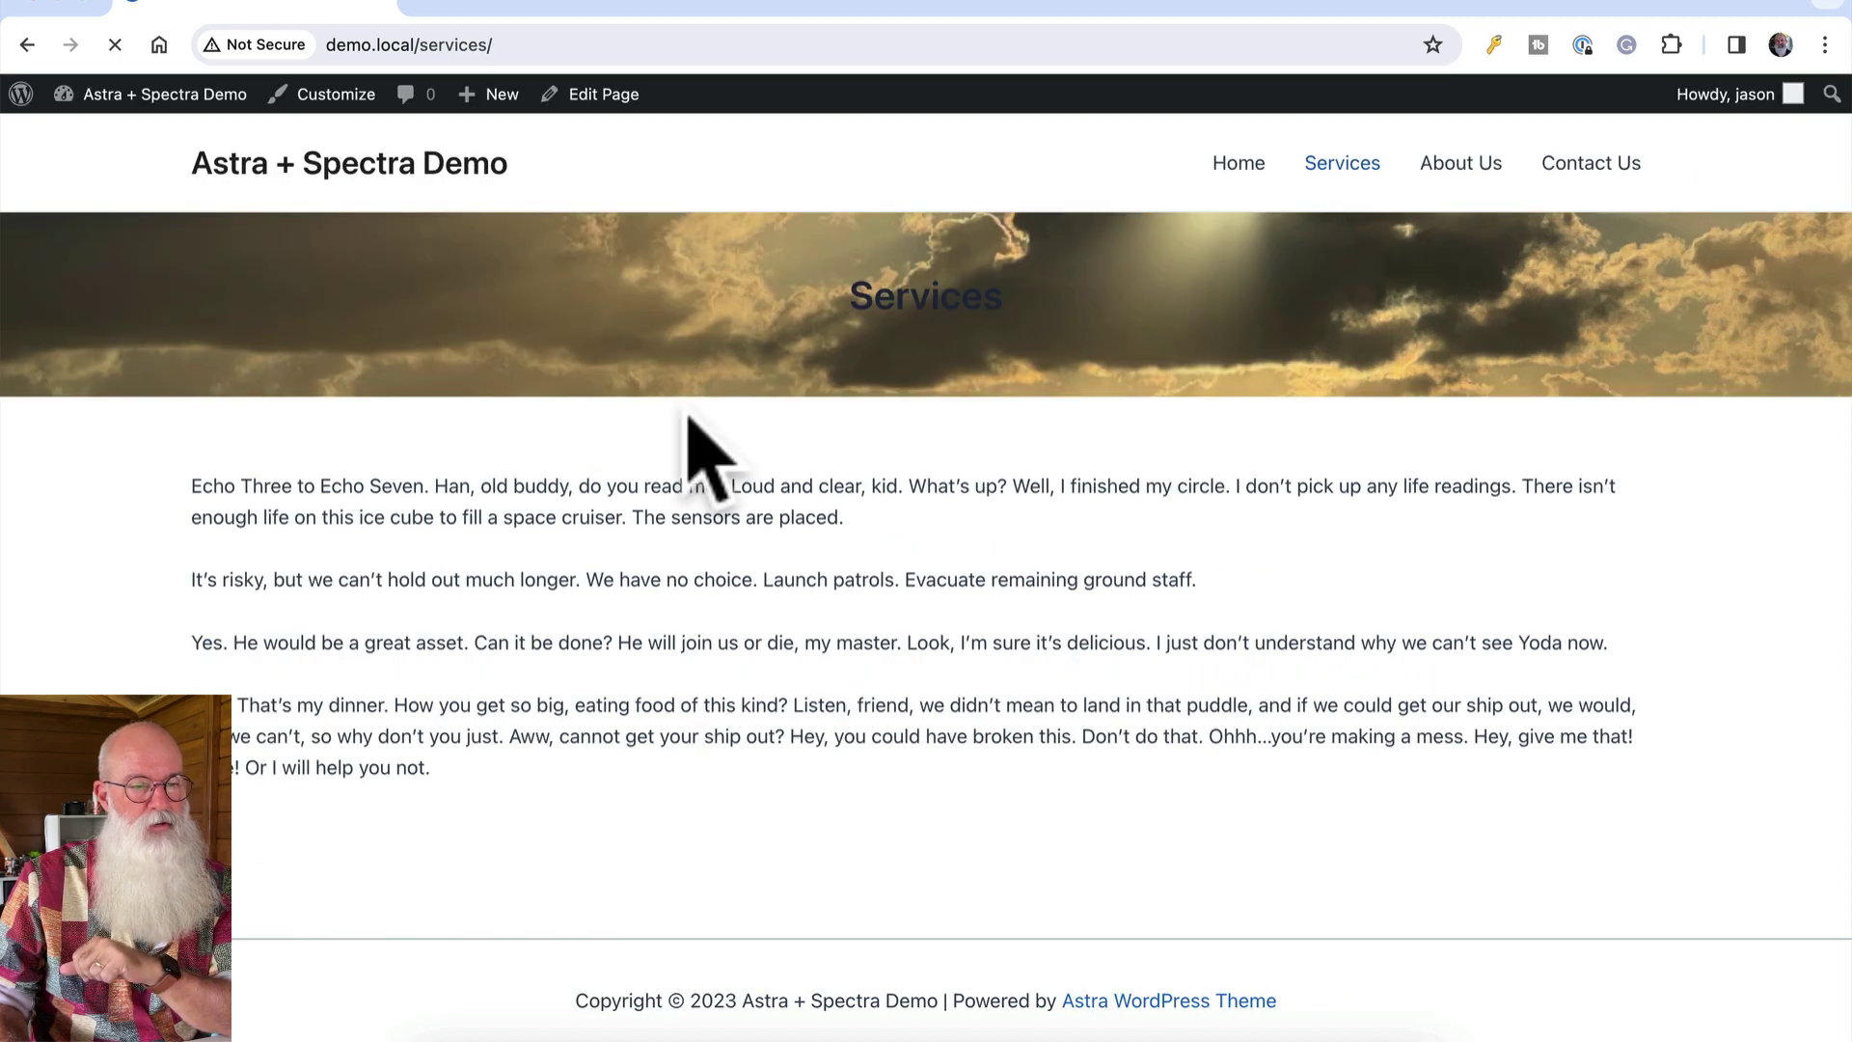
{"action": "left_click", "coordinate": [1454, 164]}
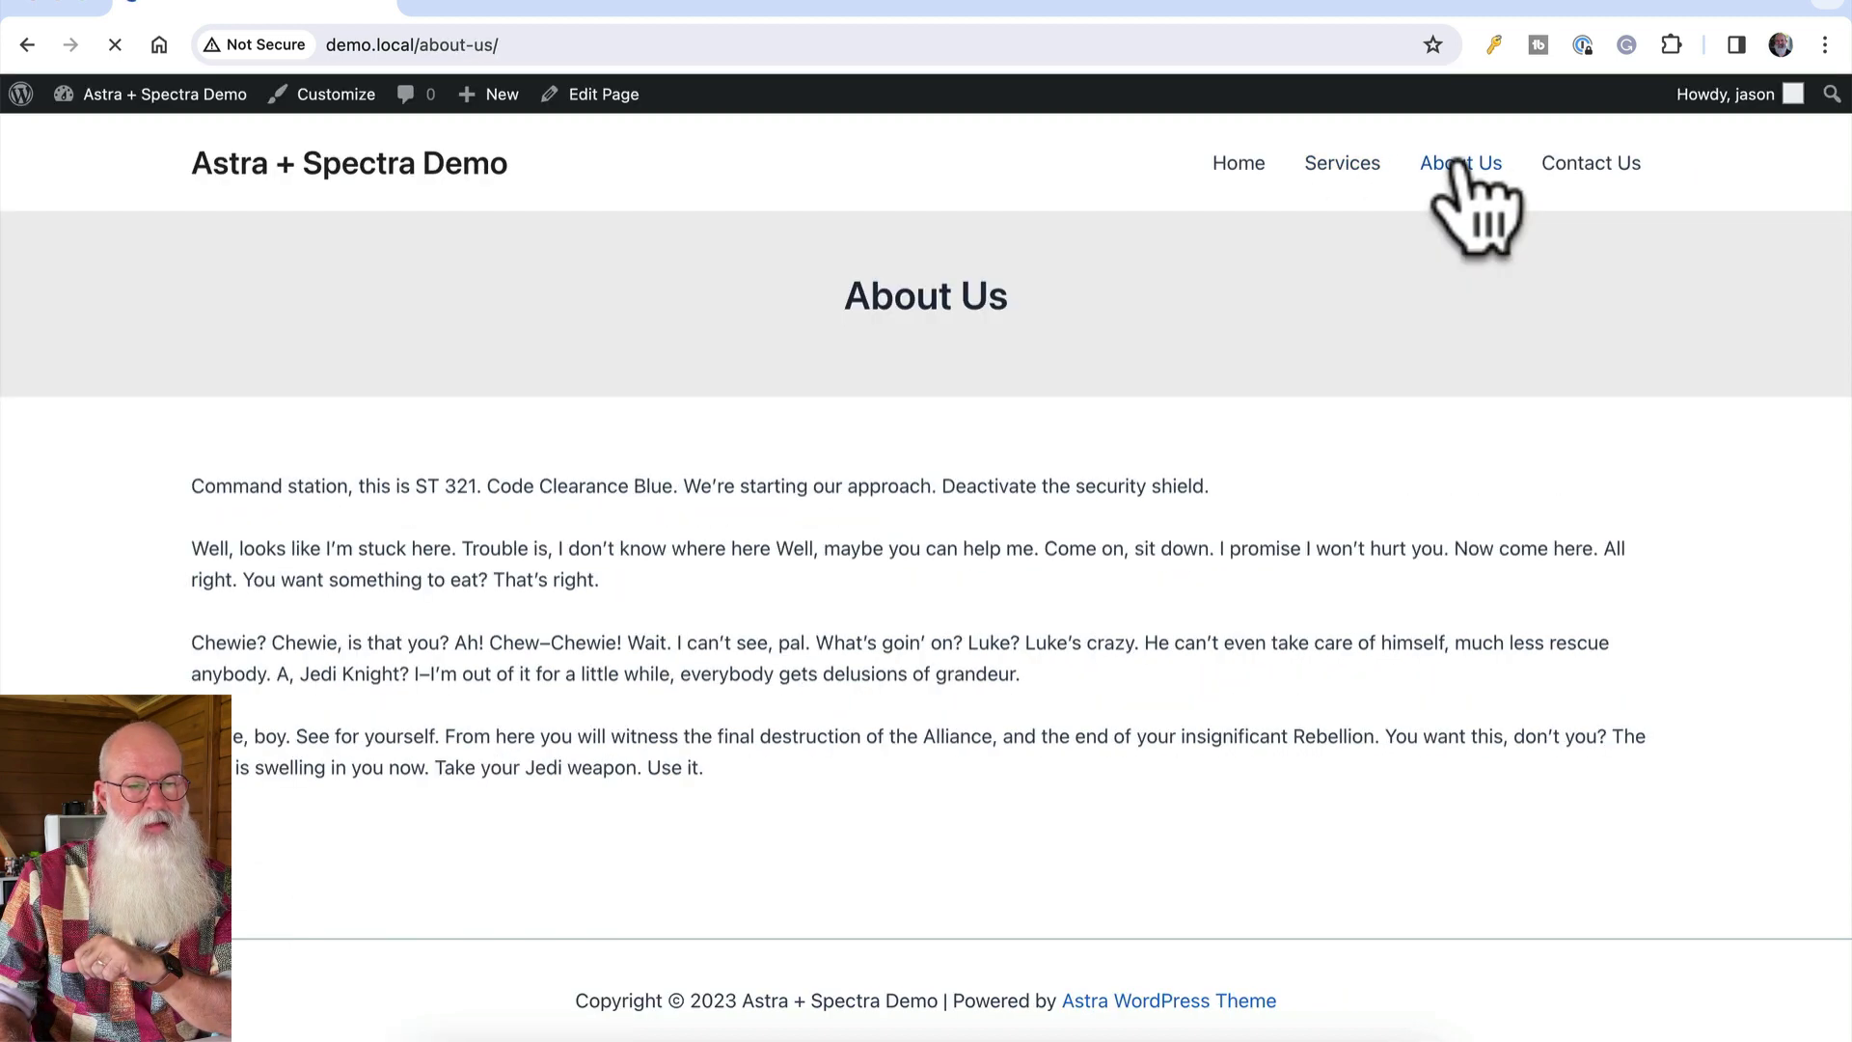
{"action": "left_click", "coordinate": [1580, 165]}
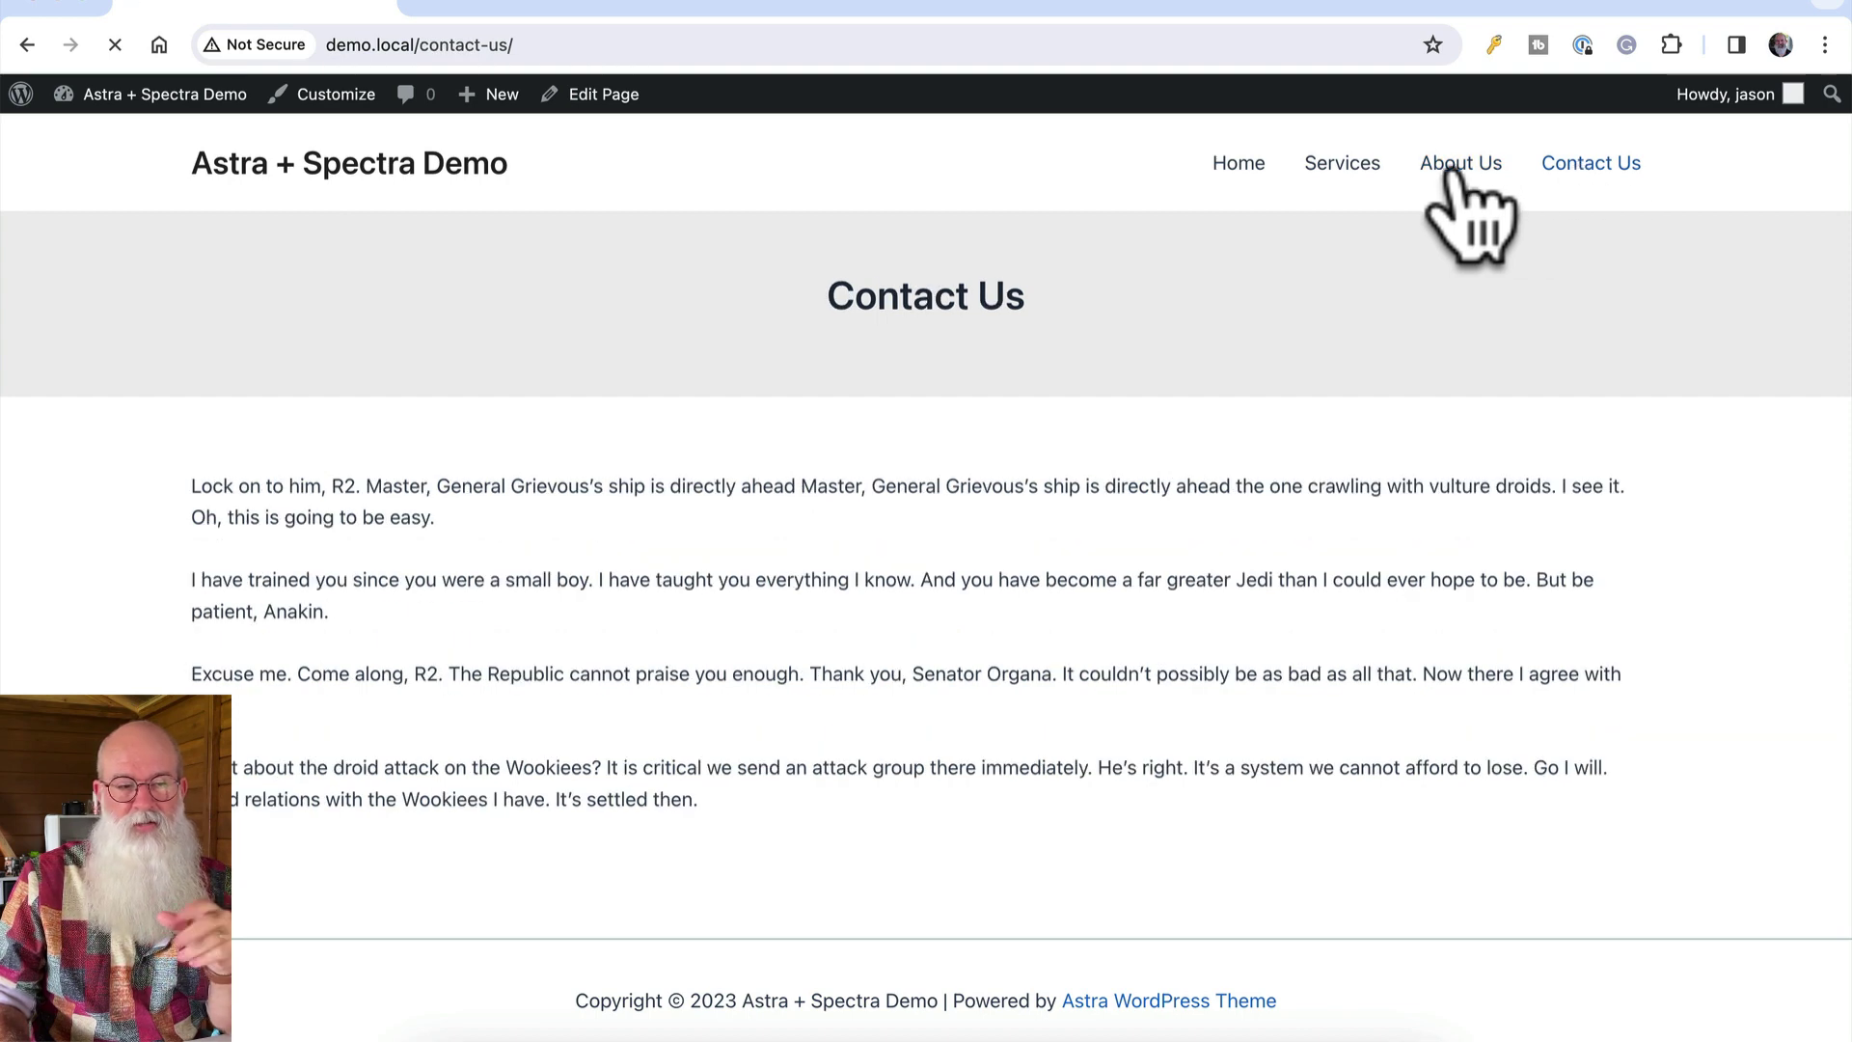
{"action": "left_click", "coordinate": [1218, 166]}
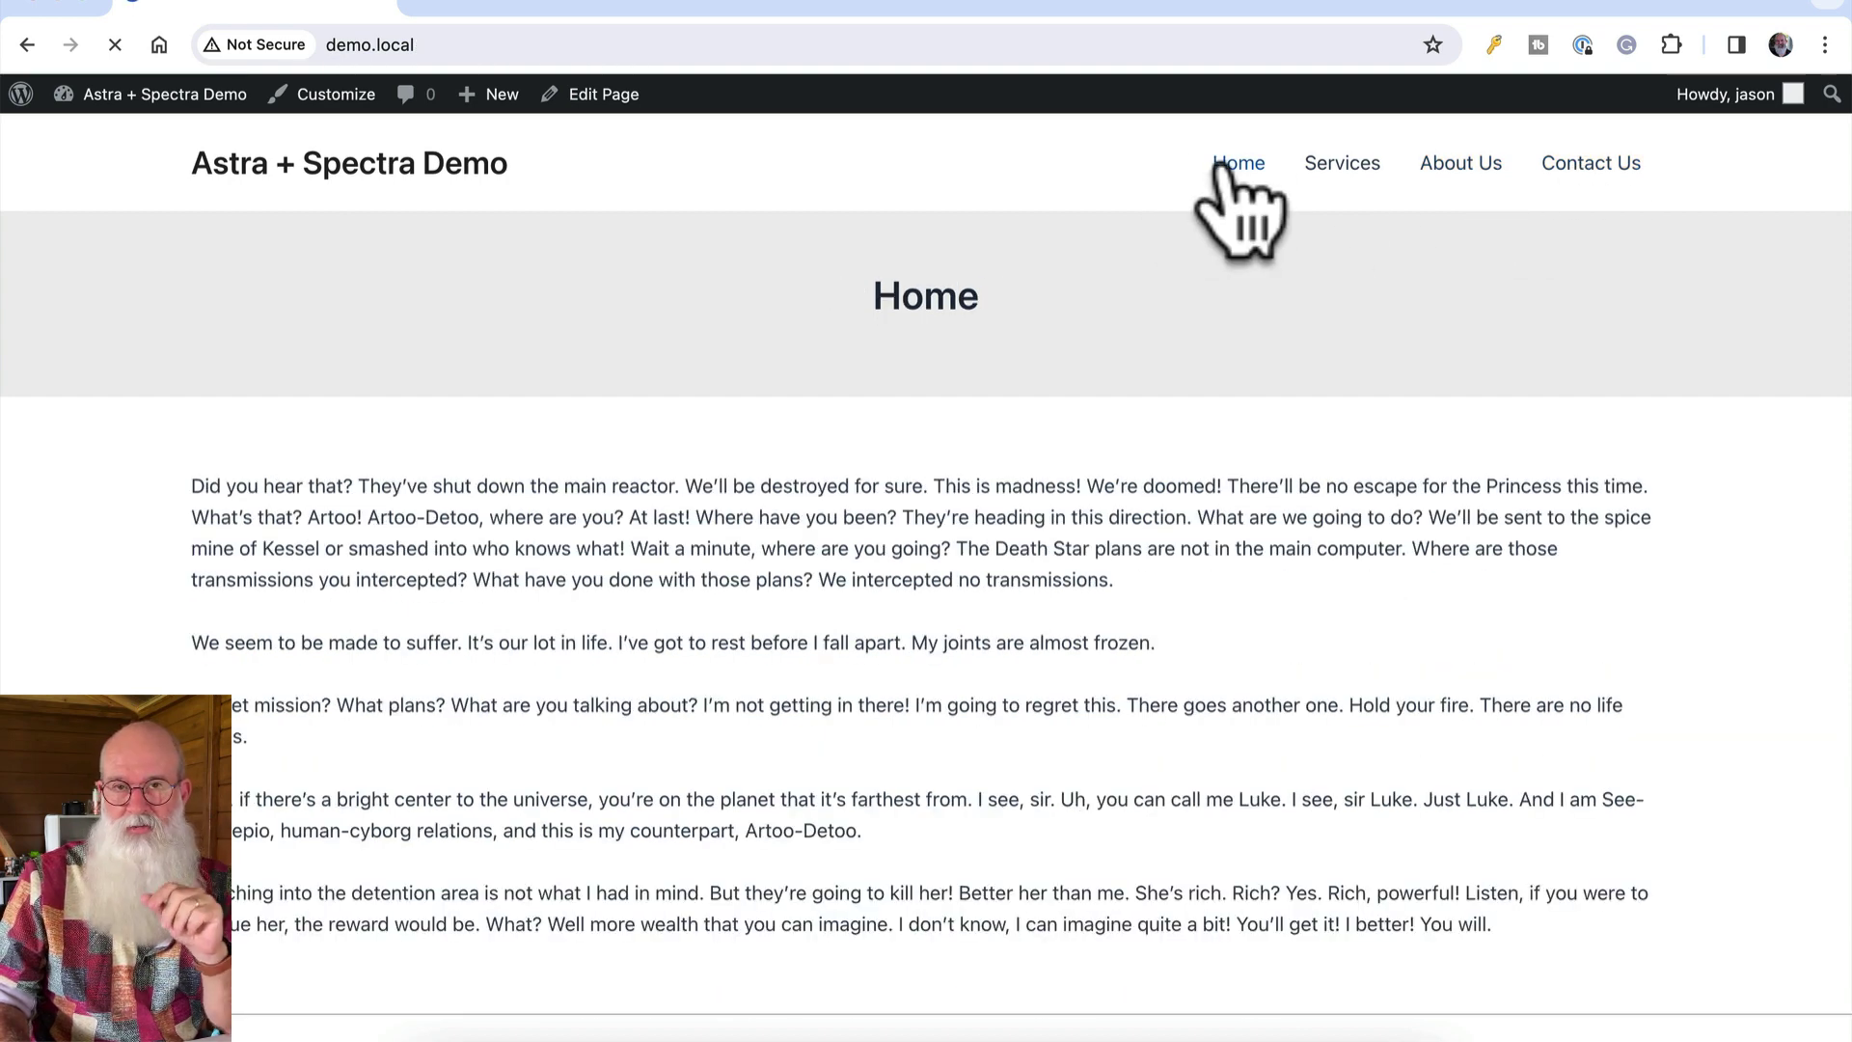
{"action": "left_click", "coordinate": [1323, 168]}
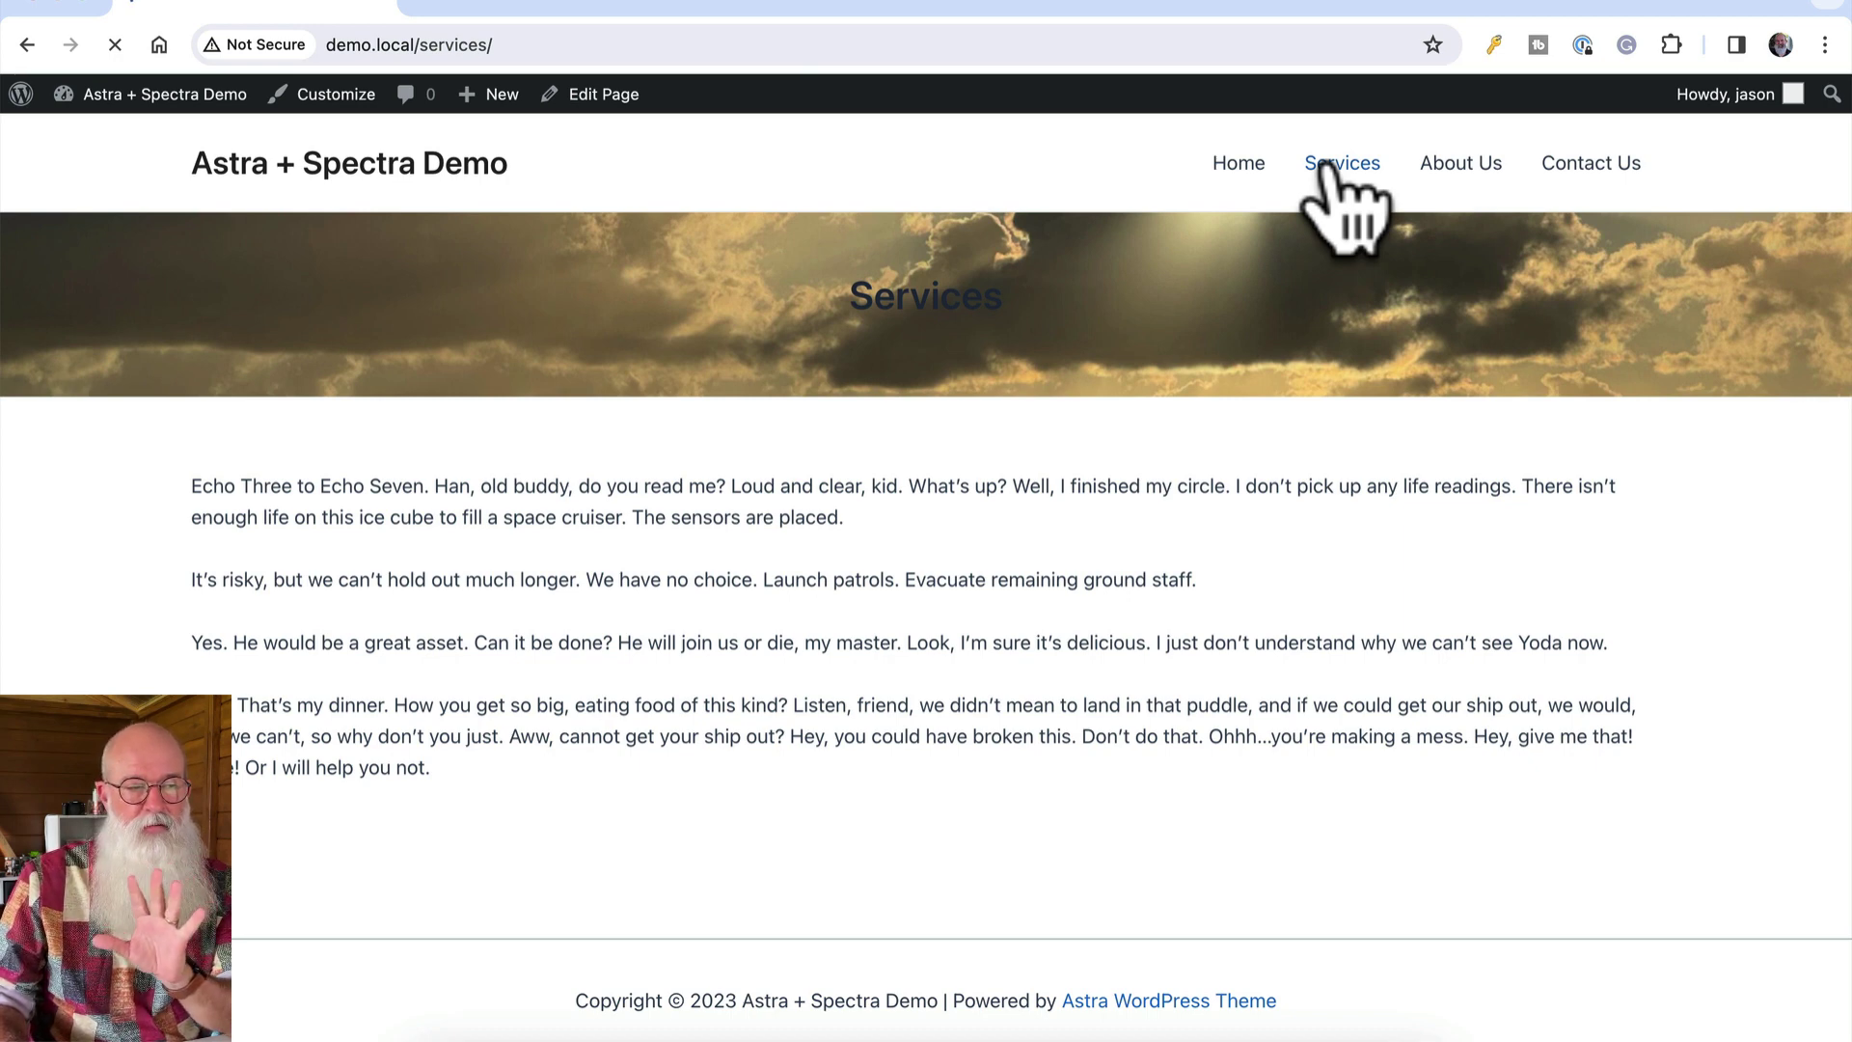
{"action": "left_click", "coordinate": [331, 97]}
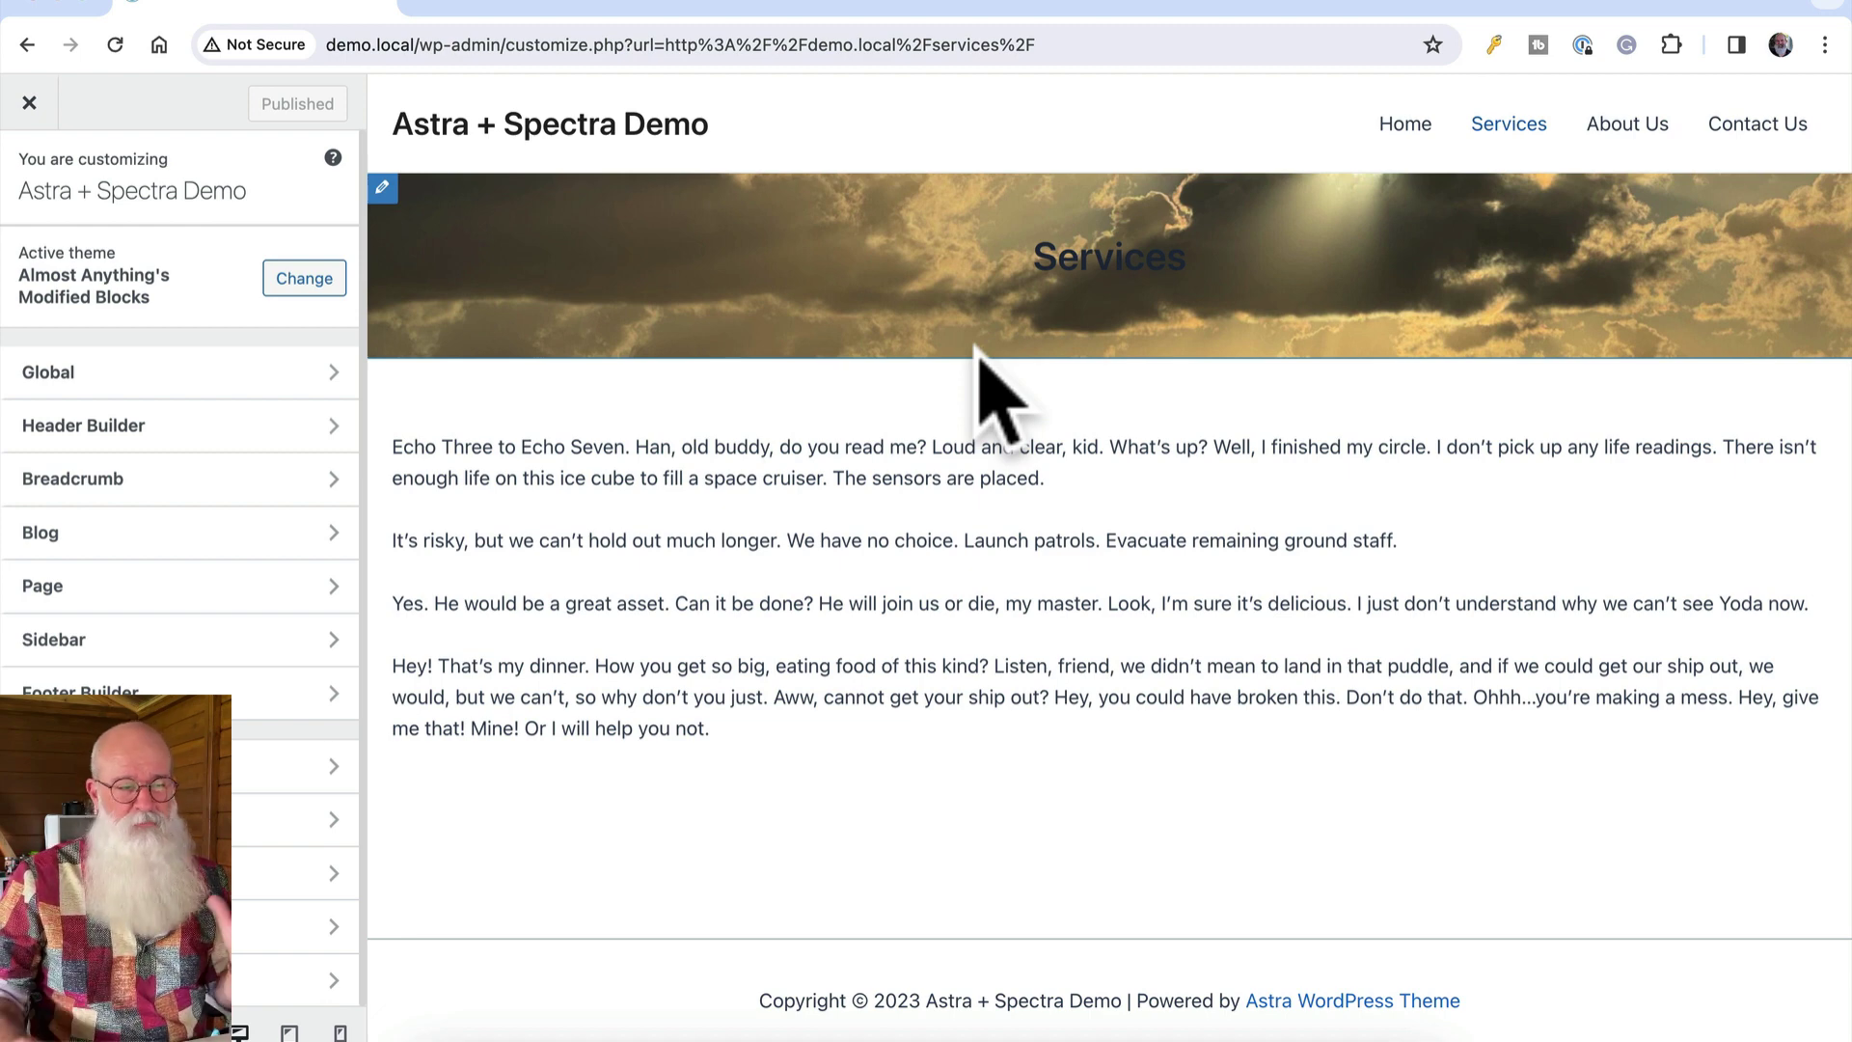
Remove the image background from the page title banner, switch off Page Title, and publish
{"action": "left_click", "coordinate": [185, 591]}
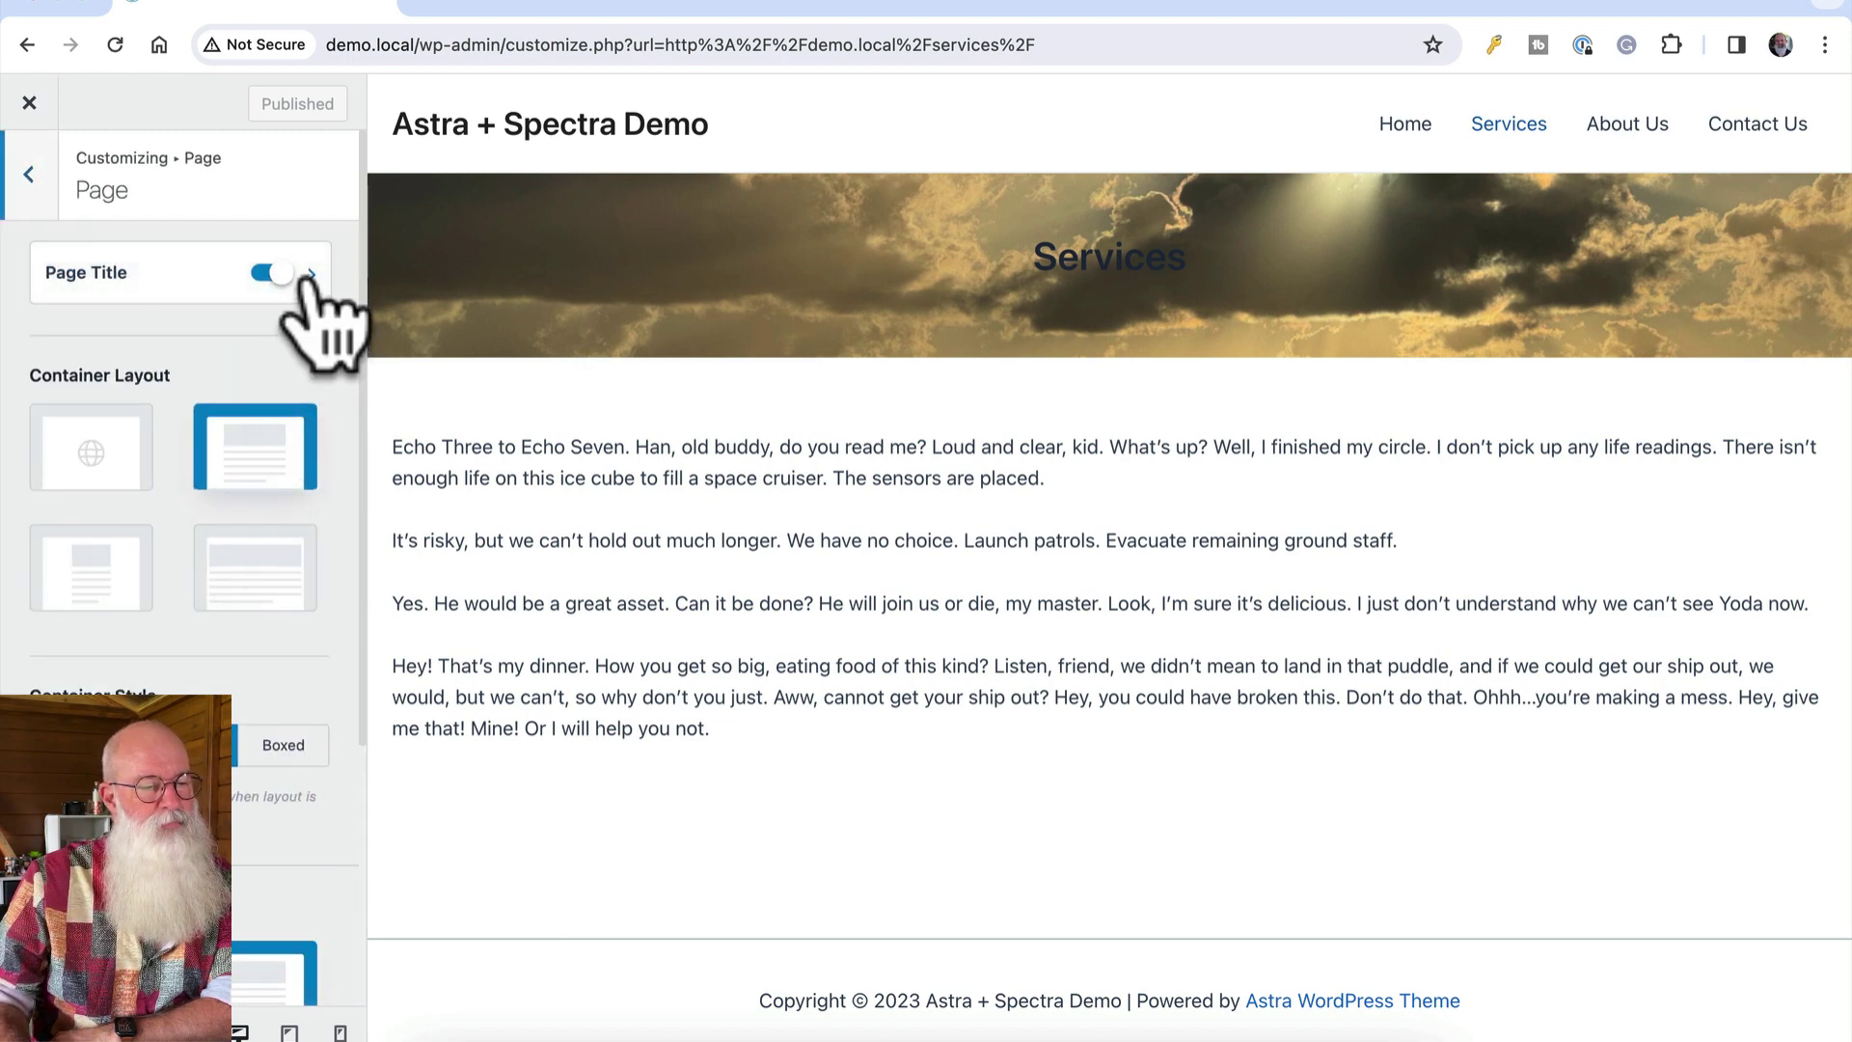
{"action": "left_click", "coordinate": [309, 274]}
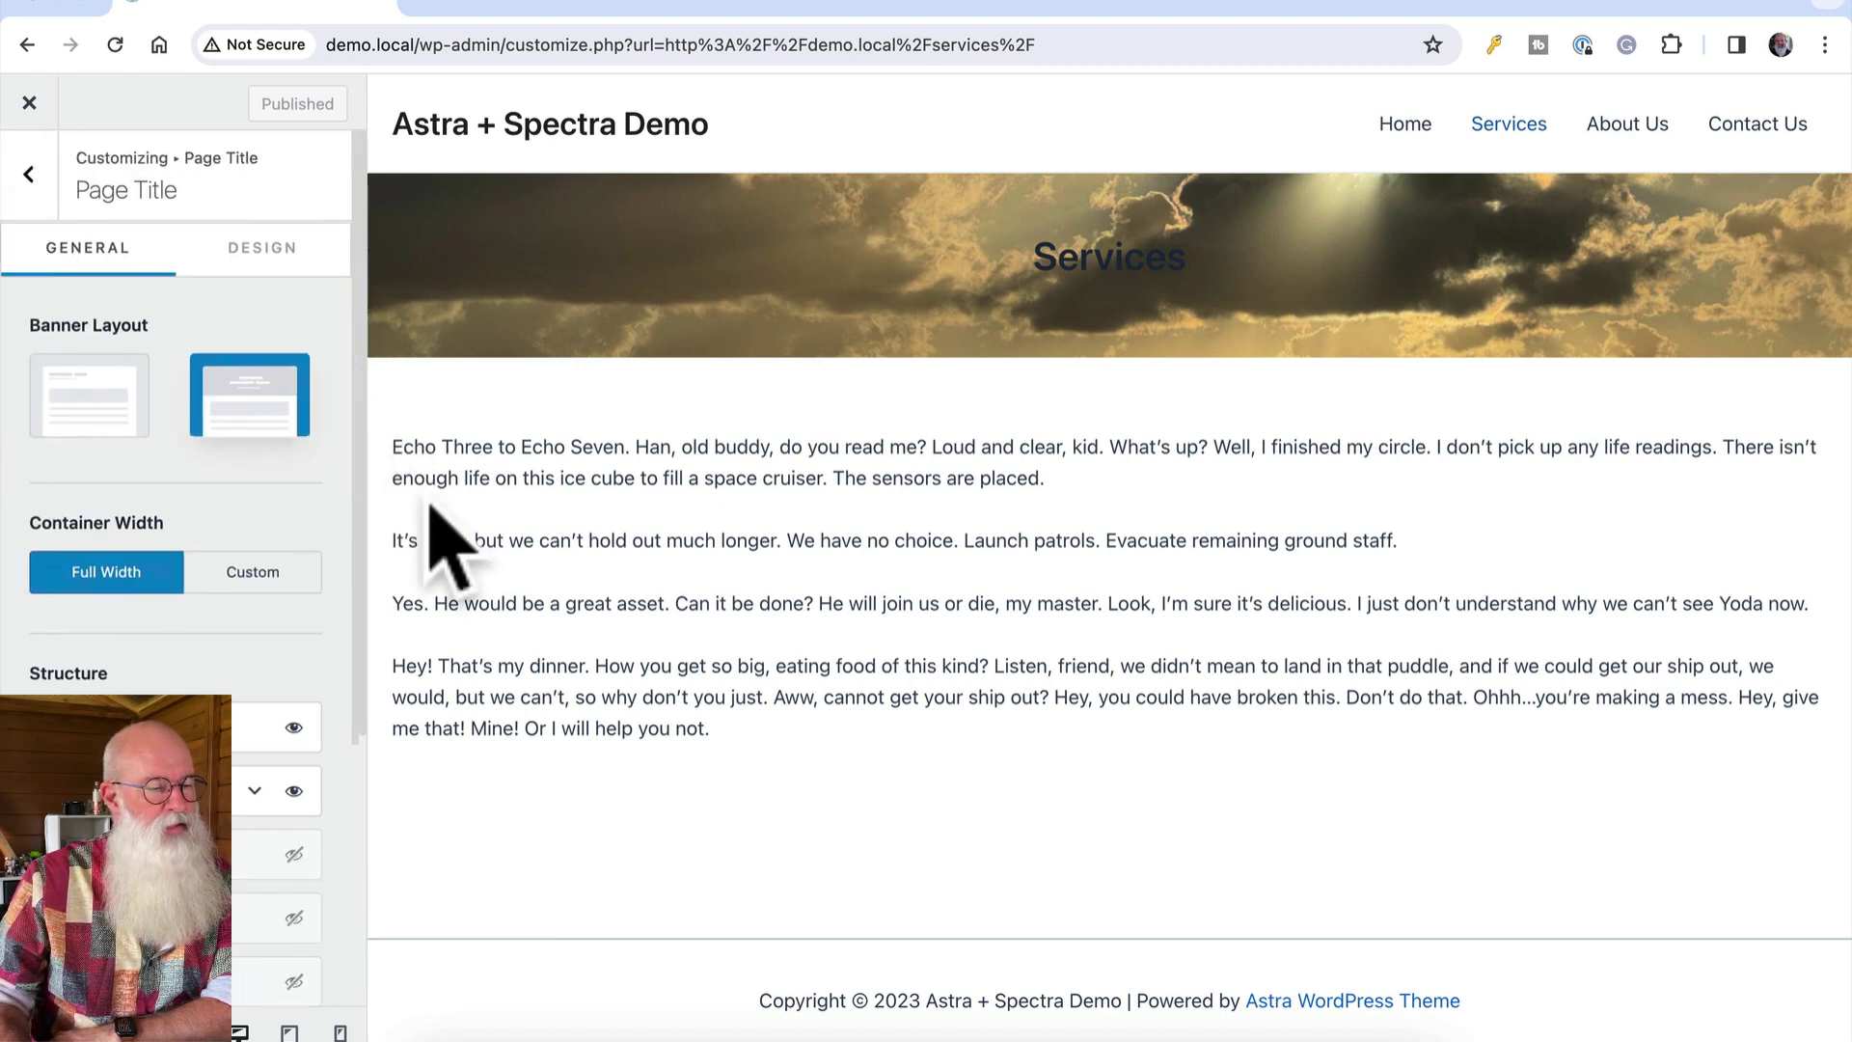
{"action": "left_click", "coordinate": [302, 793]}
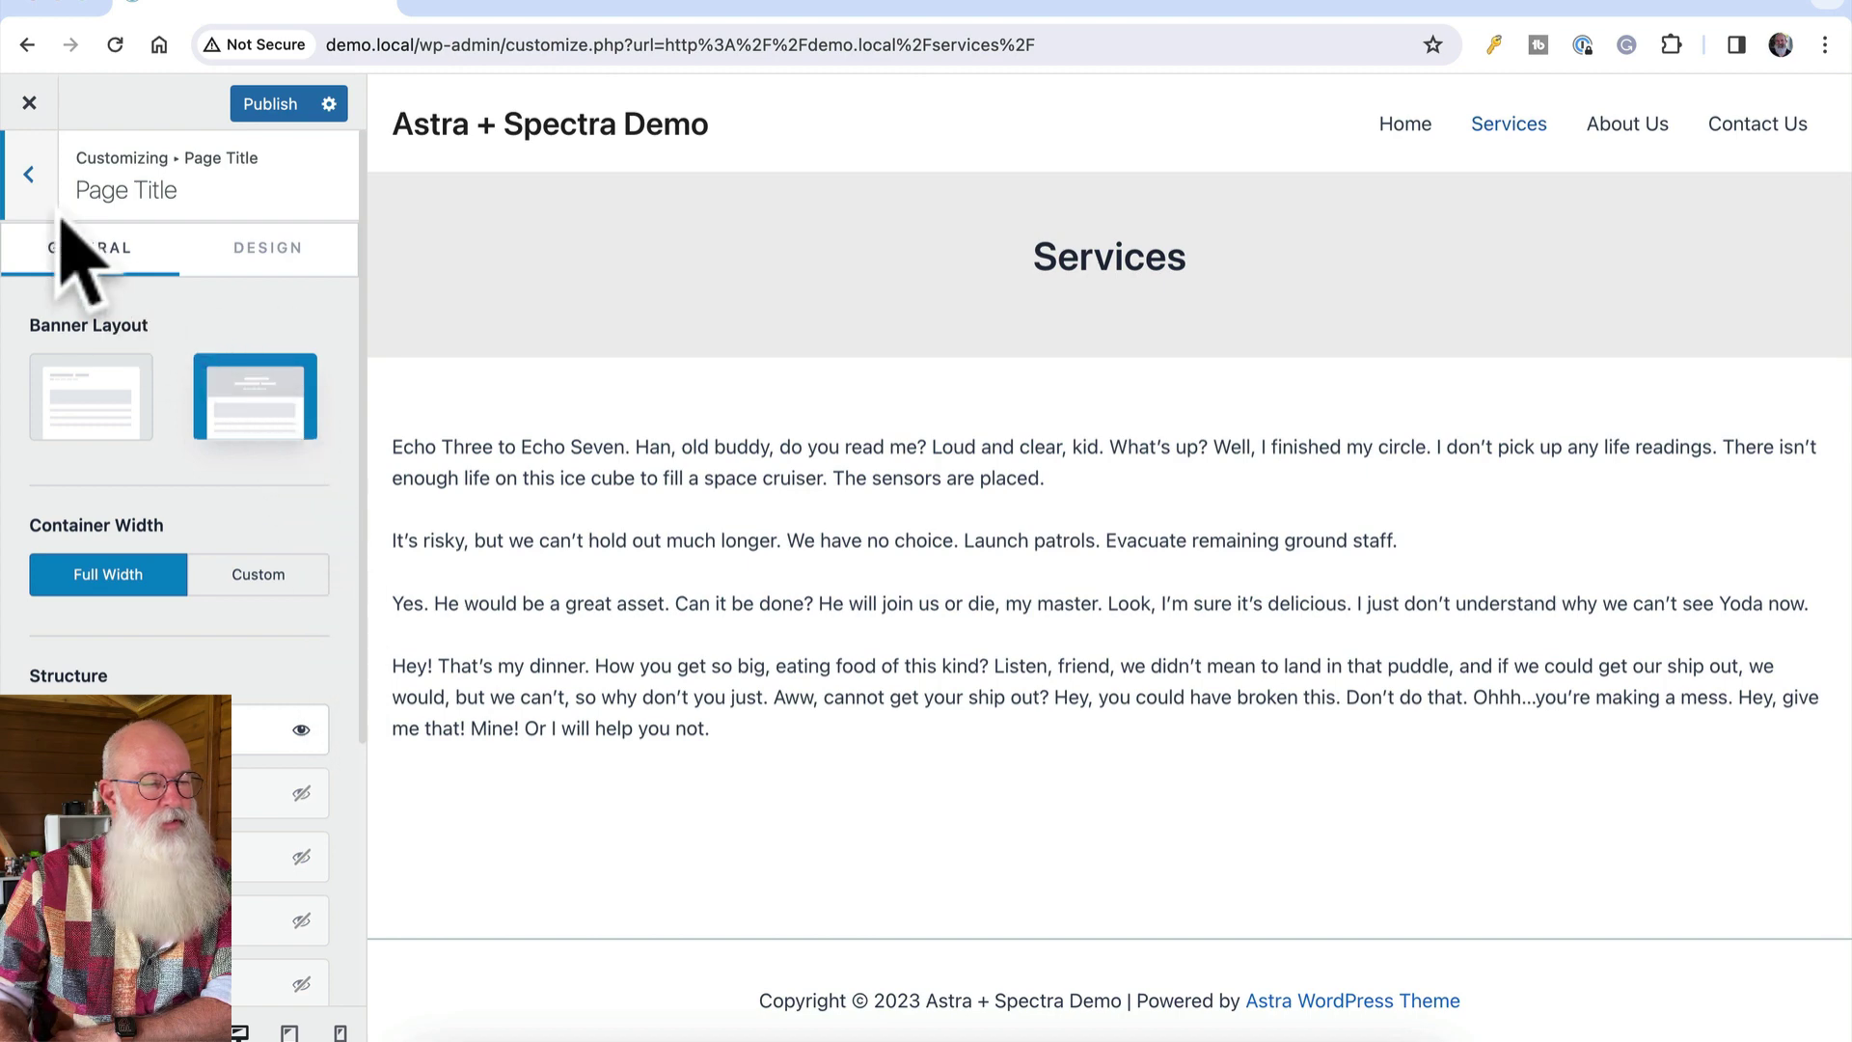
{"action": "left_click", "coordinate": [39, 188]}
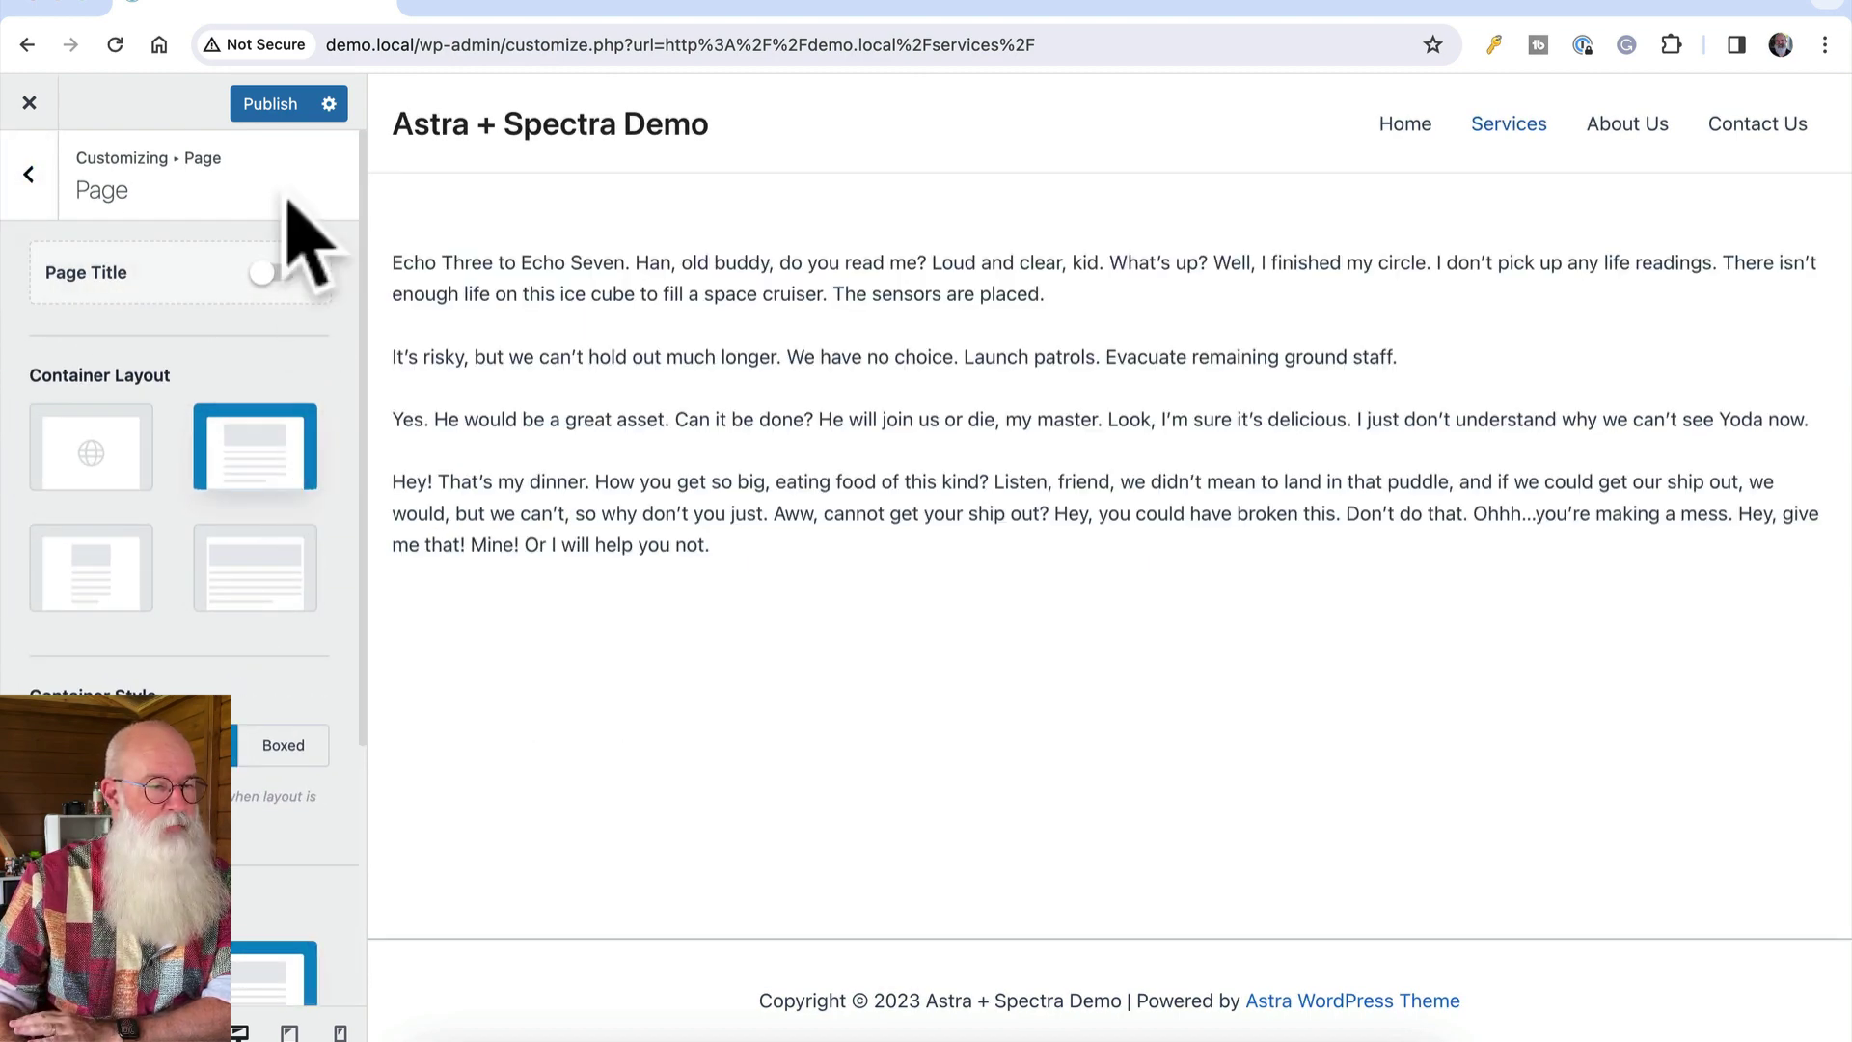
{"action": "left_click", "coordinate": [276, 102]}
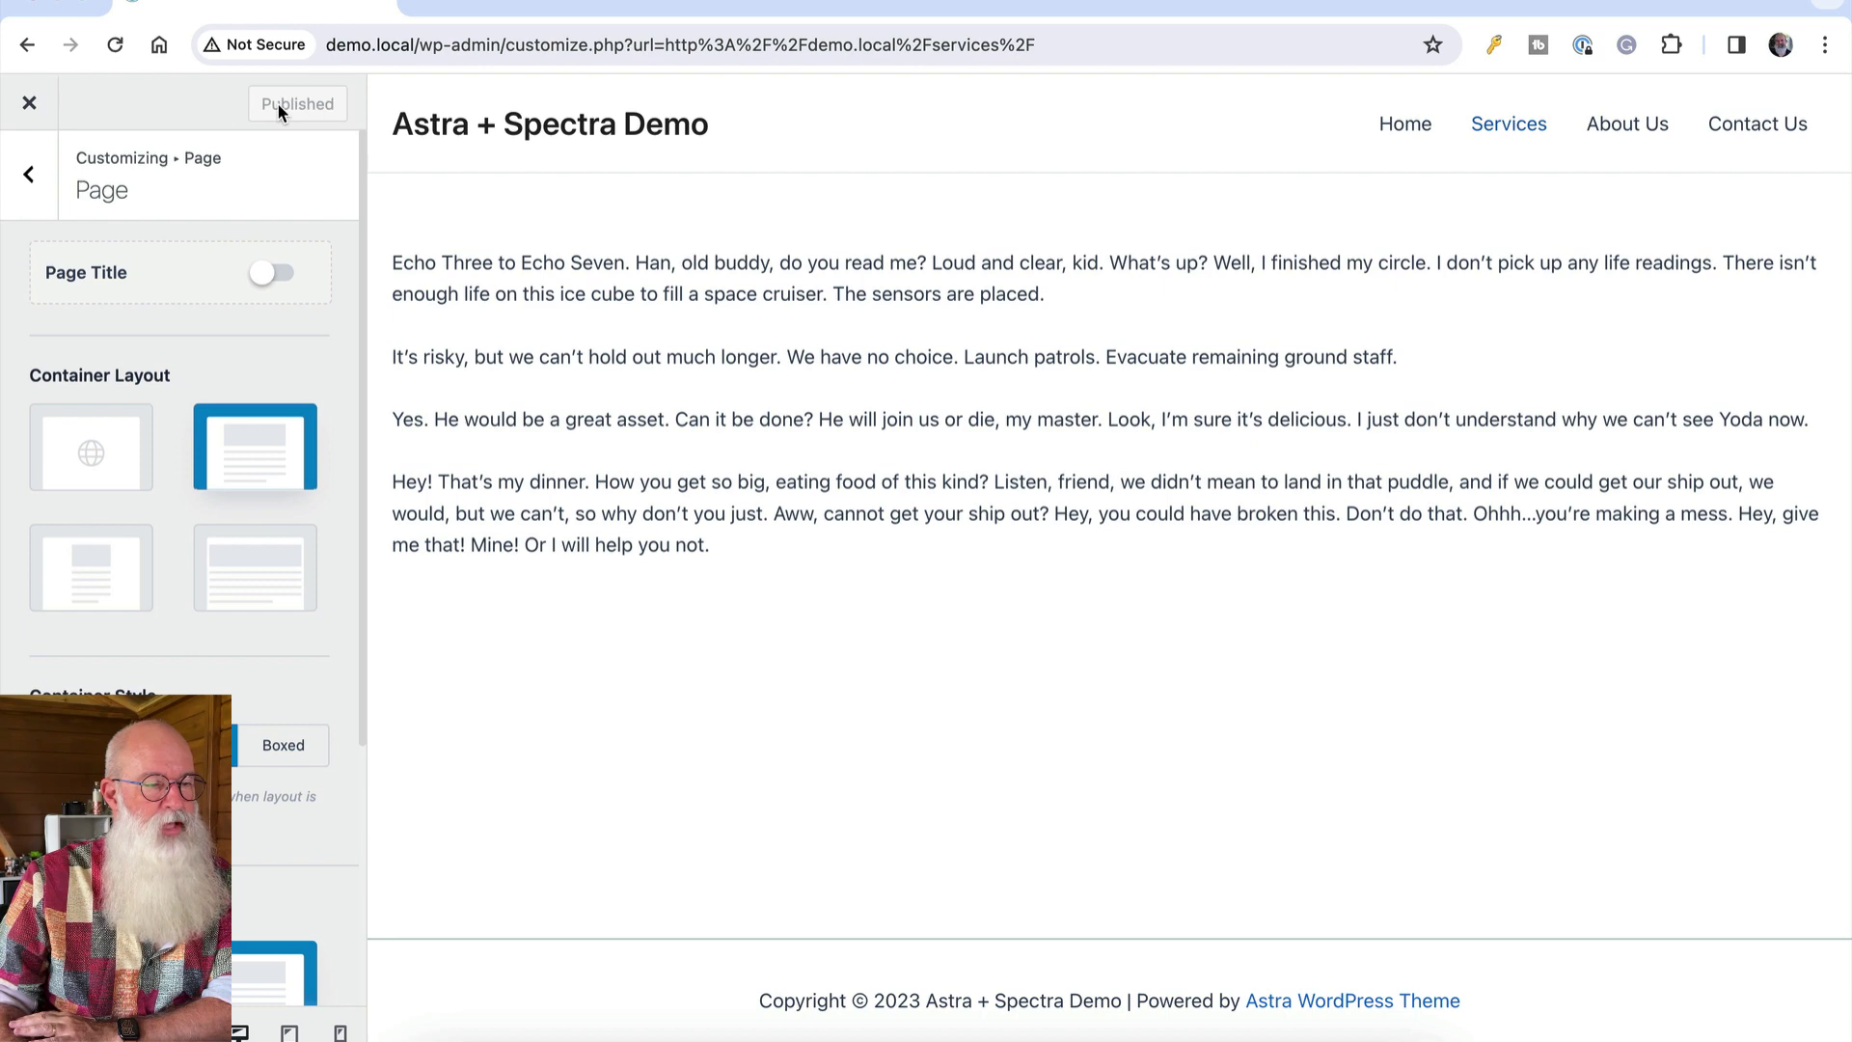
Browse the live Home, Services, About Us and Contact Us pages without the title banner
{"action": "left_click", "coordinate": [28, 103]}
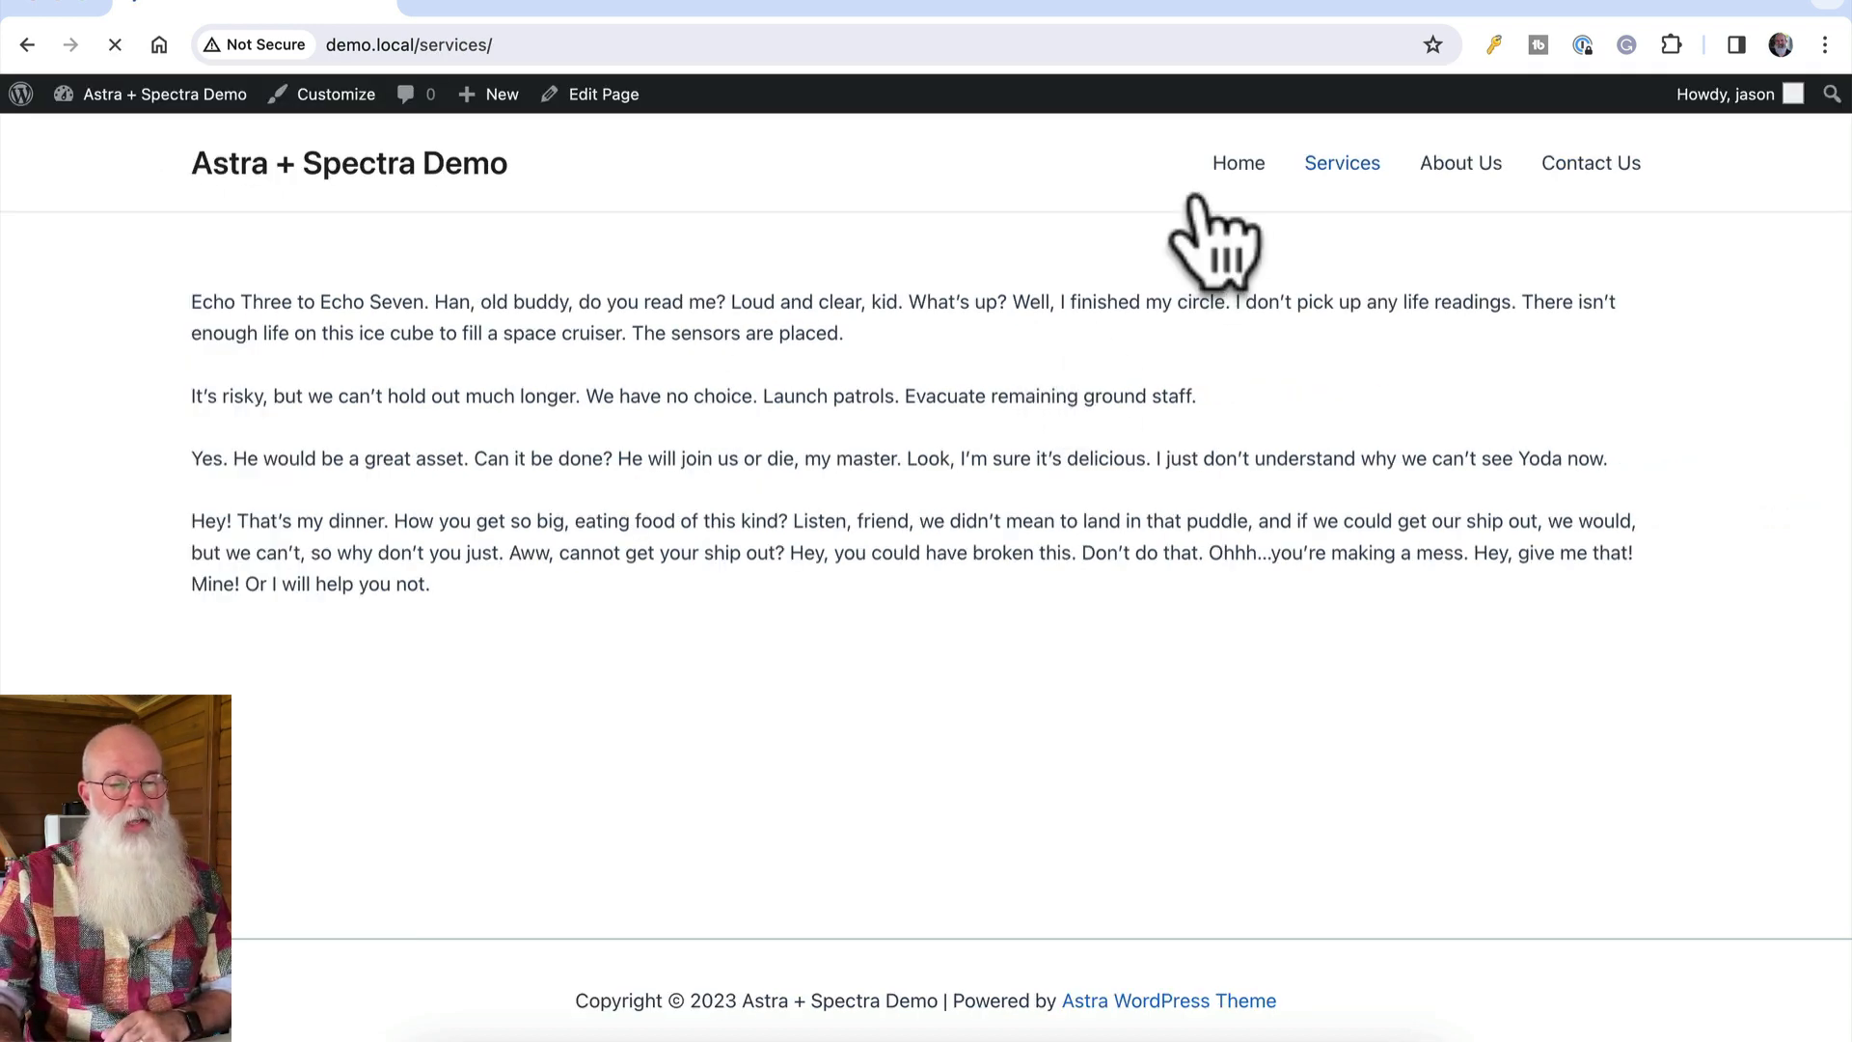
{"action": "left_click", "coordinate": [1224, 164]}
{"action": "left_click", "coordinate": [1341, 162]}
{"action": "left_click", "coordinate": [1426, 166]}
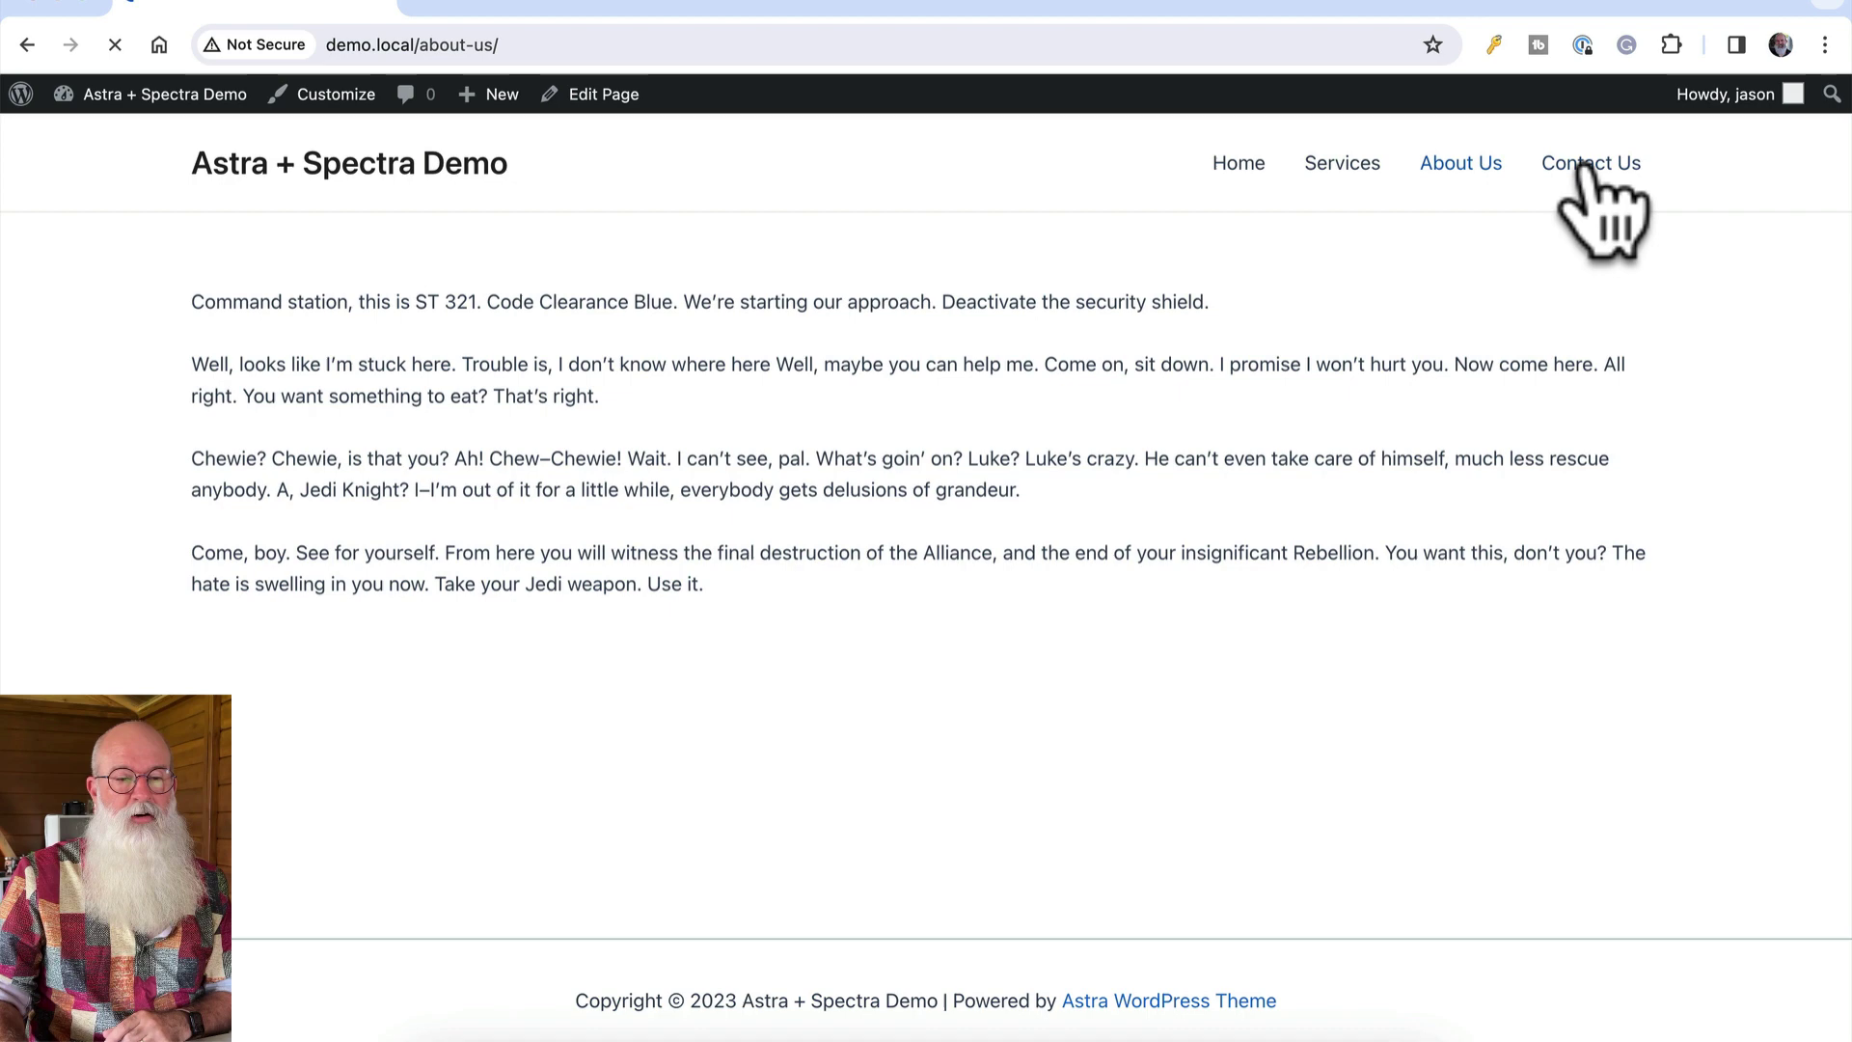
{"action": "left_click", "coordinate": [1587, 165]}
Revisit the Home and Services pages, then go to the Astra theme dashboard
{"action": "left_click", "coordinate": [1239, 164]}
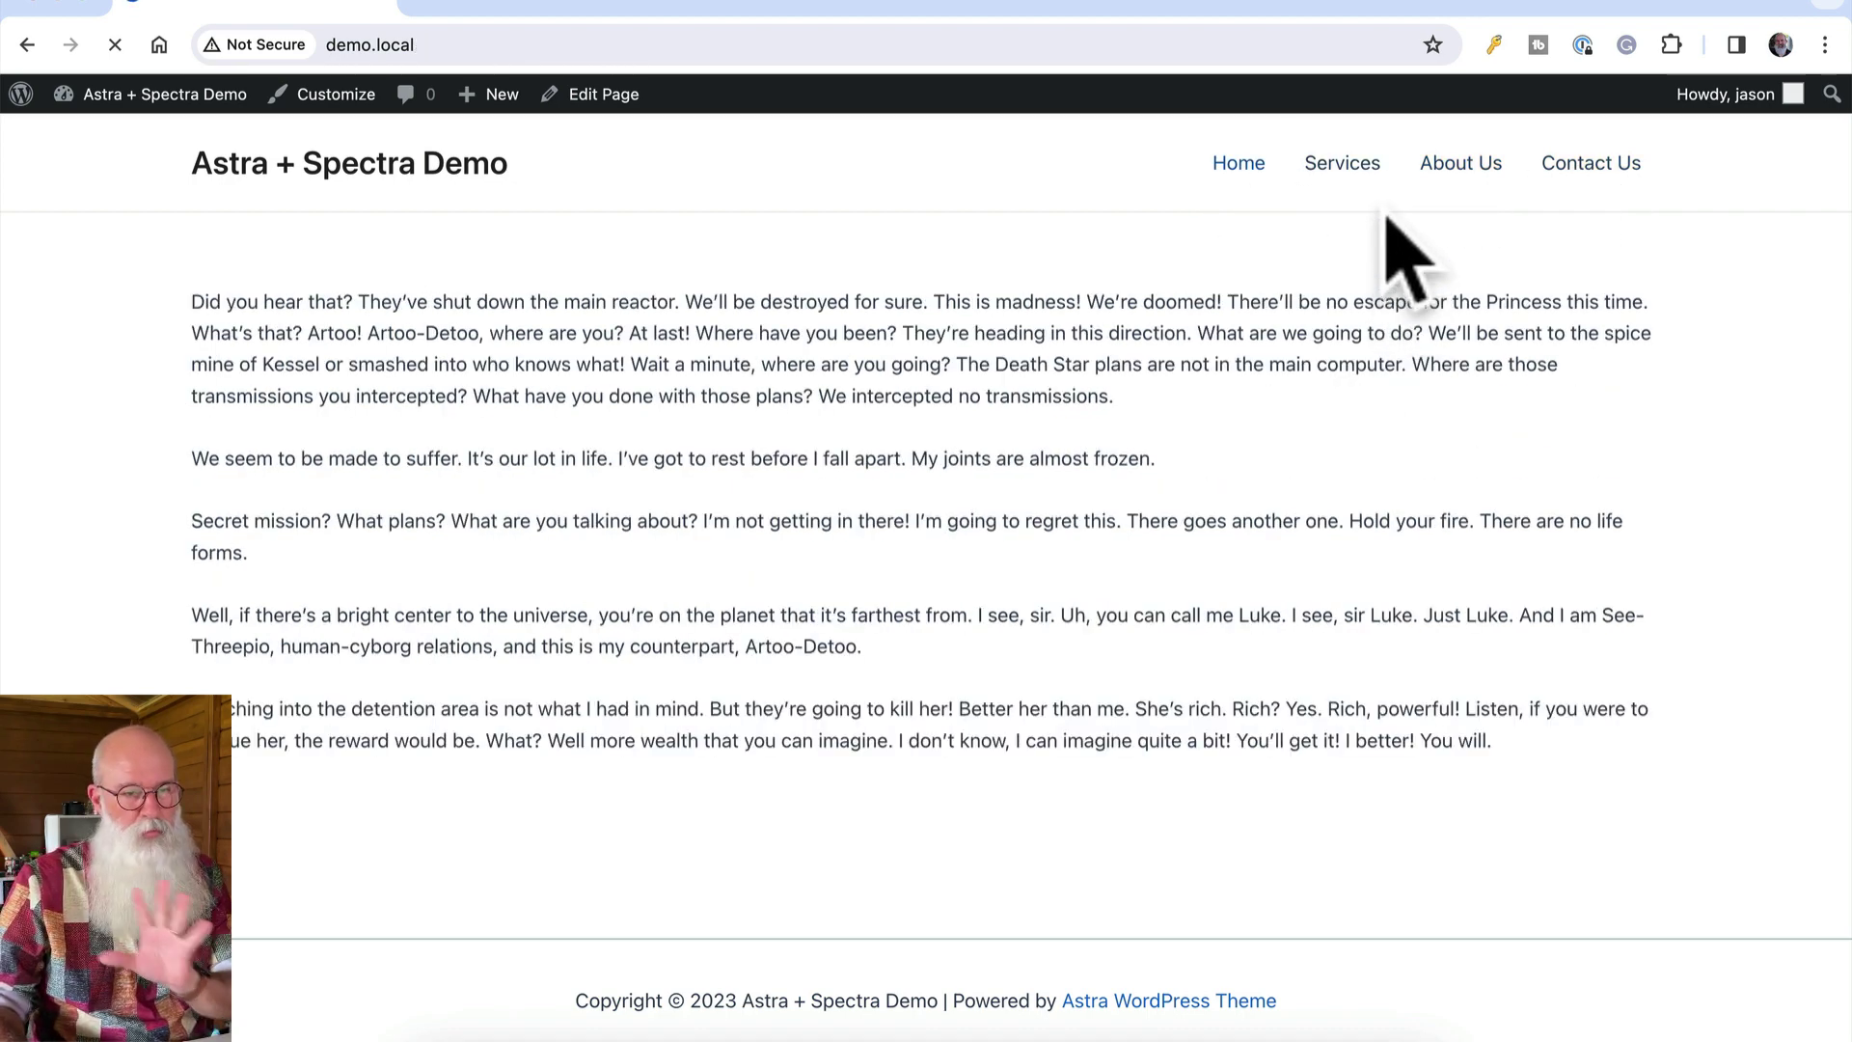
{"action": "left_click", "coordinate": [1341, 164]}
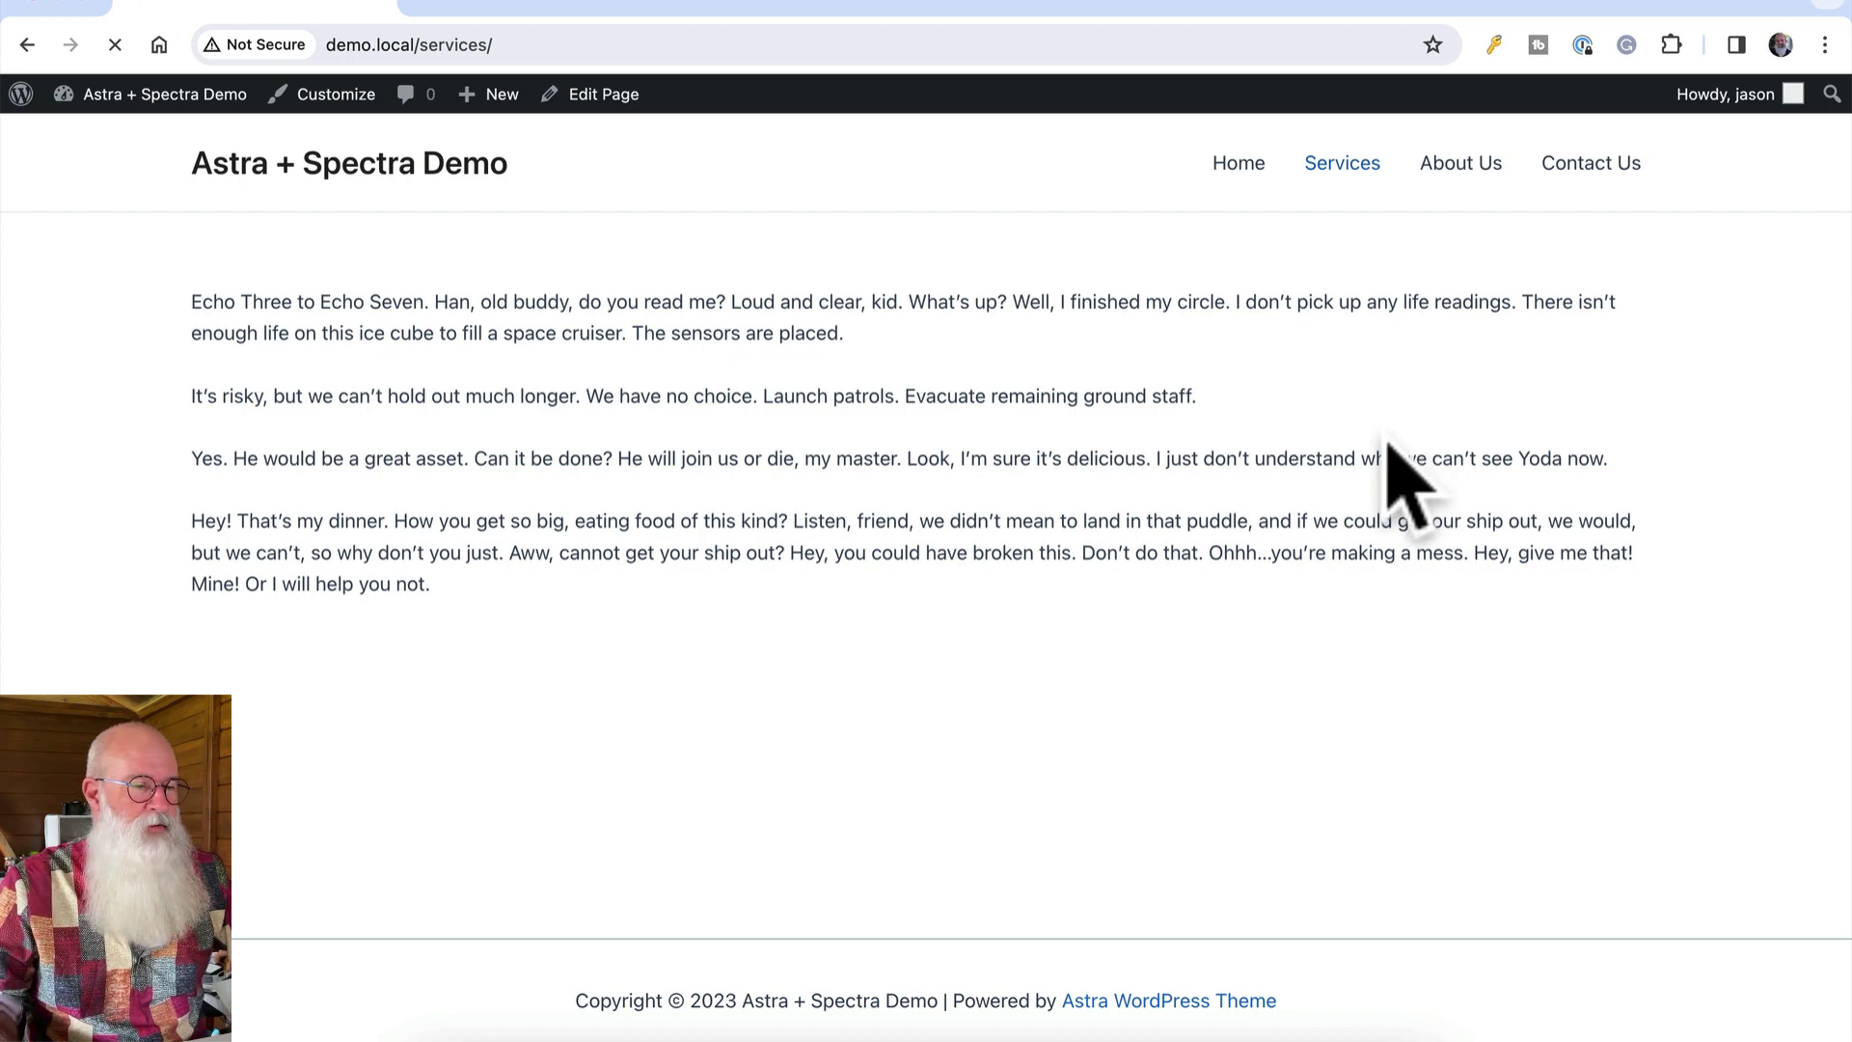
{"action": "left_click", "coordinate": [203, 108]}
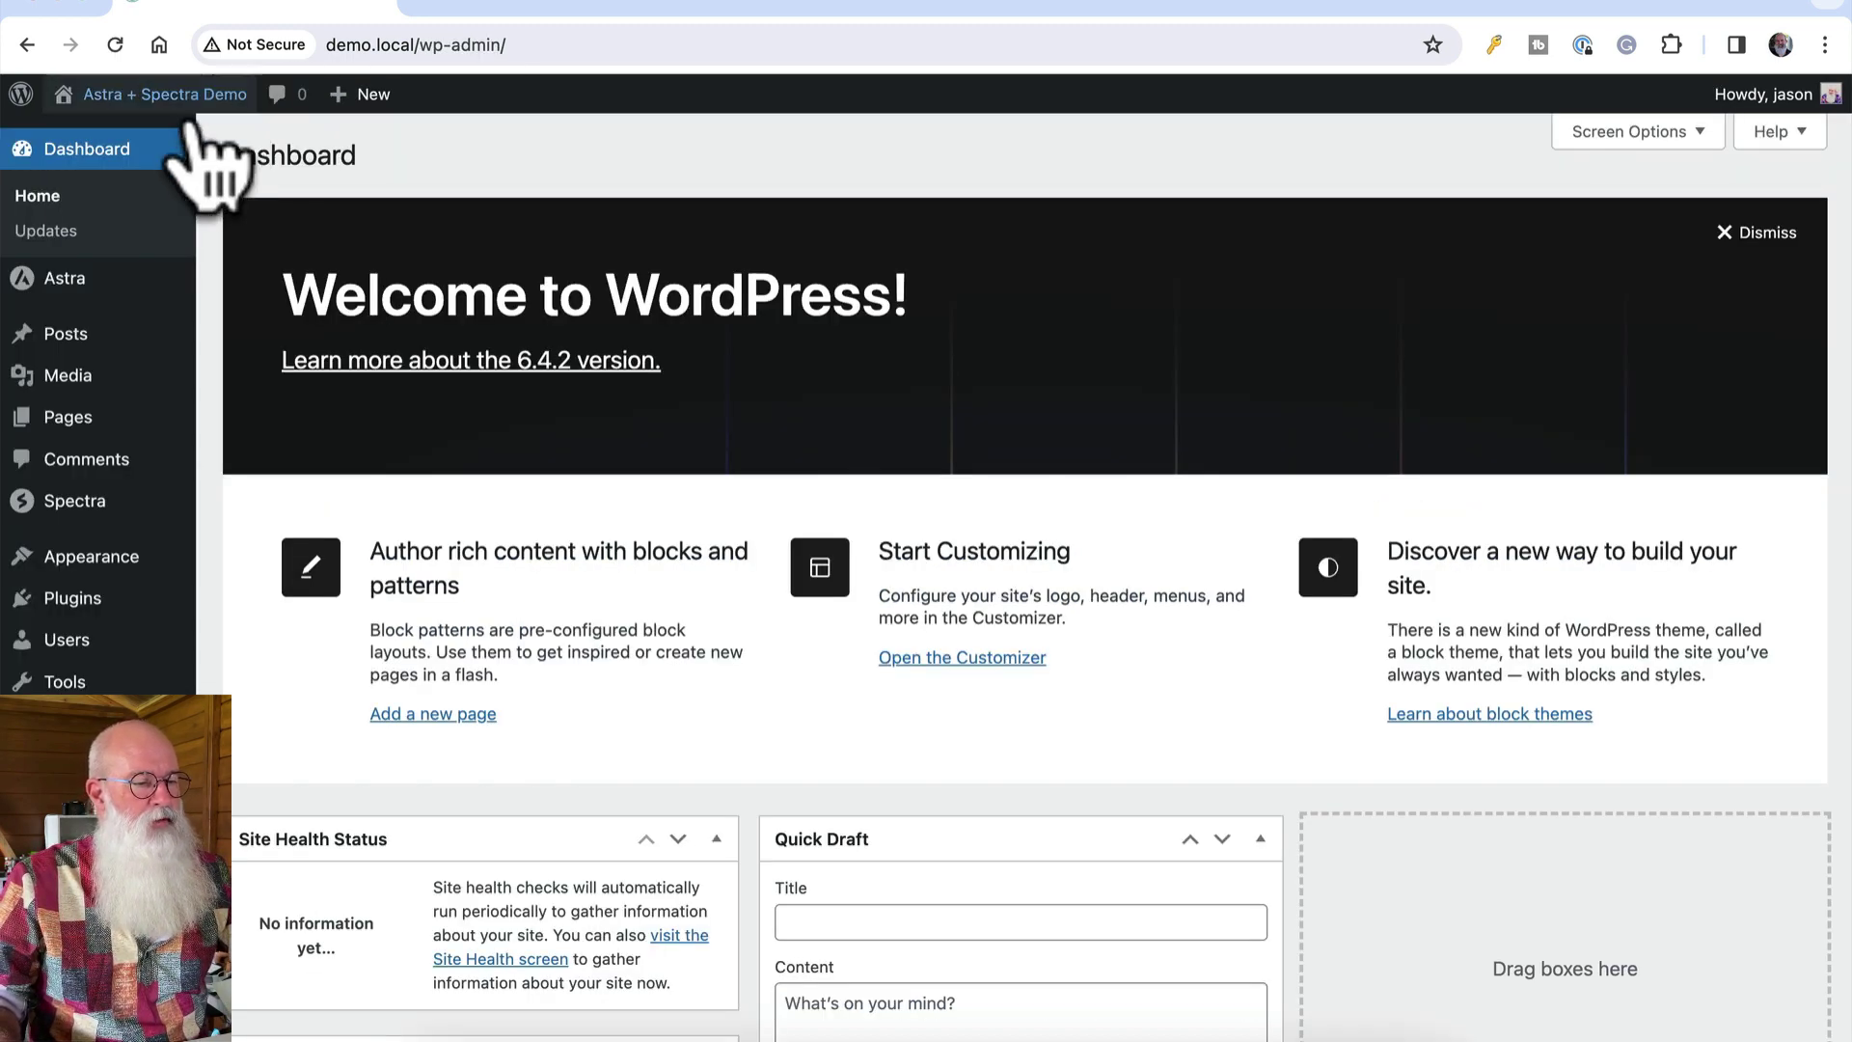
{"action": "left_click", "coordinate": [253, 281]}
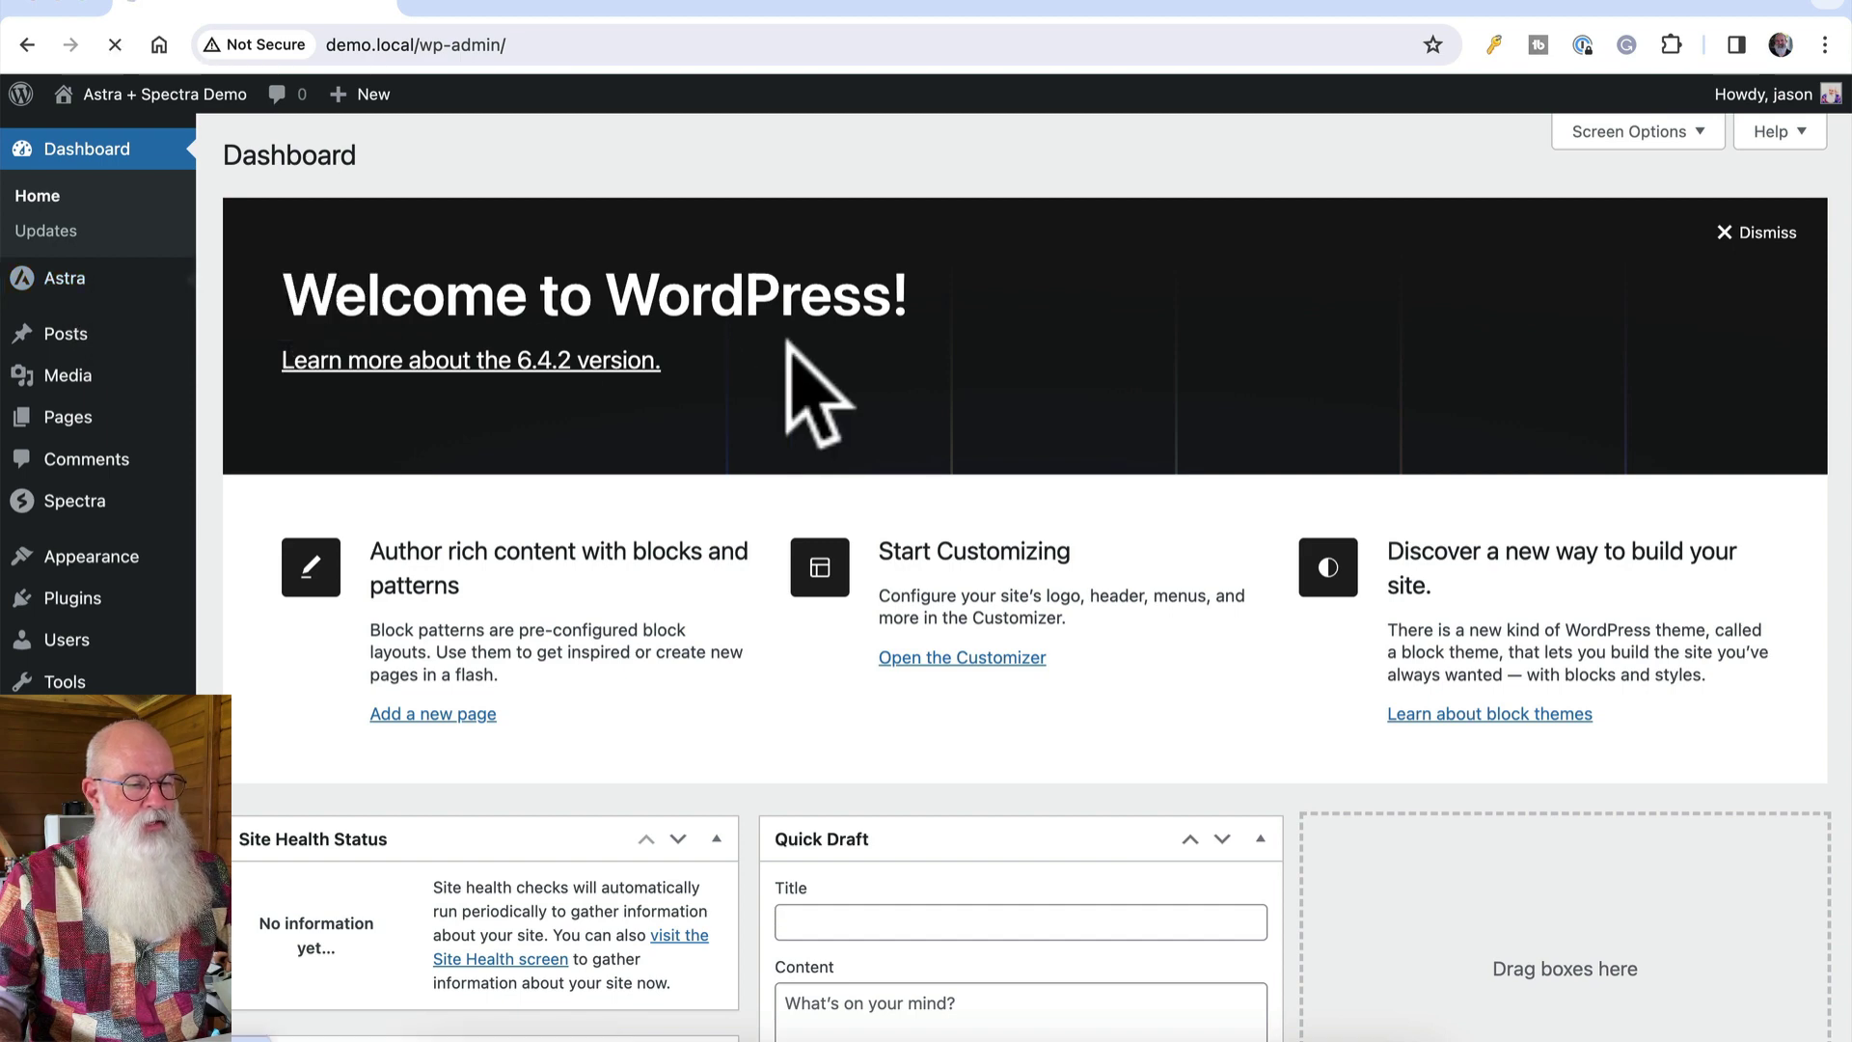
In Astra Pro Modules, activate Site Builder and leave Site Layouts deactivated
{"action": "scroll", "coordinate": [1136, 400], "scroll_direction": "down", "scroll_amount": 4}
{"action": "scroll", "coordinate": [1152, 439], "scroll_direction": "down", "scroll_amount": 8}
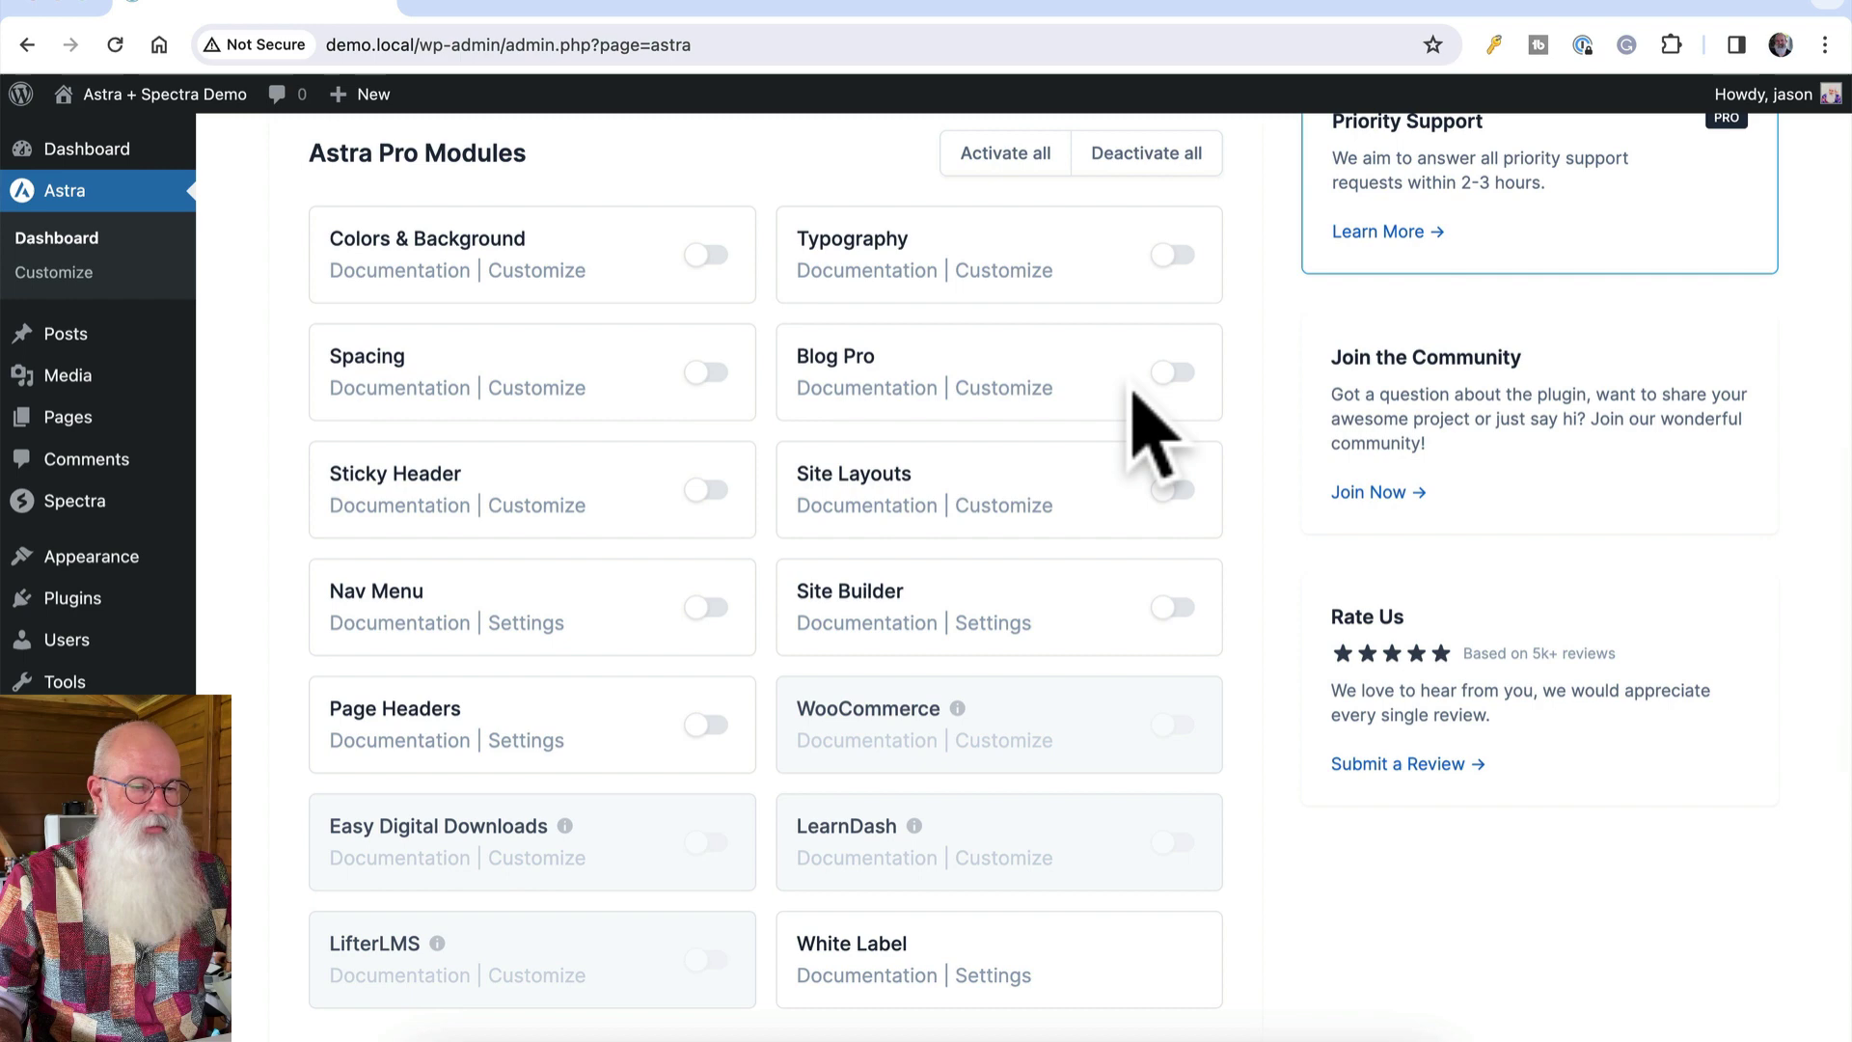
{"action": "scroll", "coordinate": [1153, 438], "scroll_direction": "down", "scroll_amount": 1}
{"action": "left_click", "coordinate": [1171, 407]}
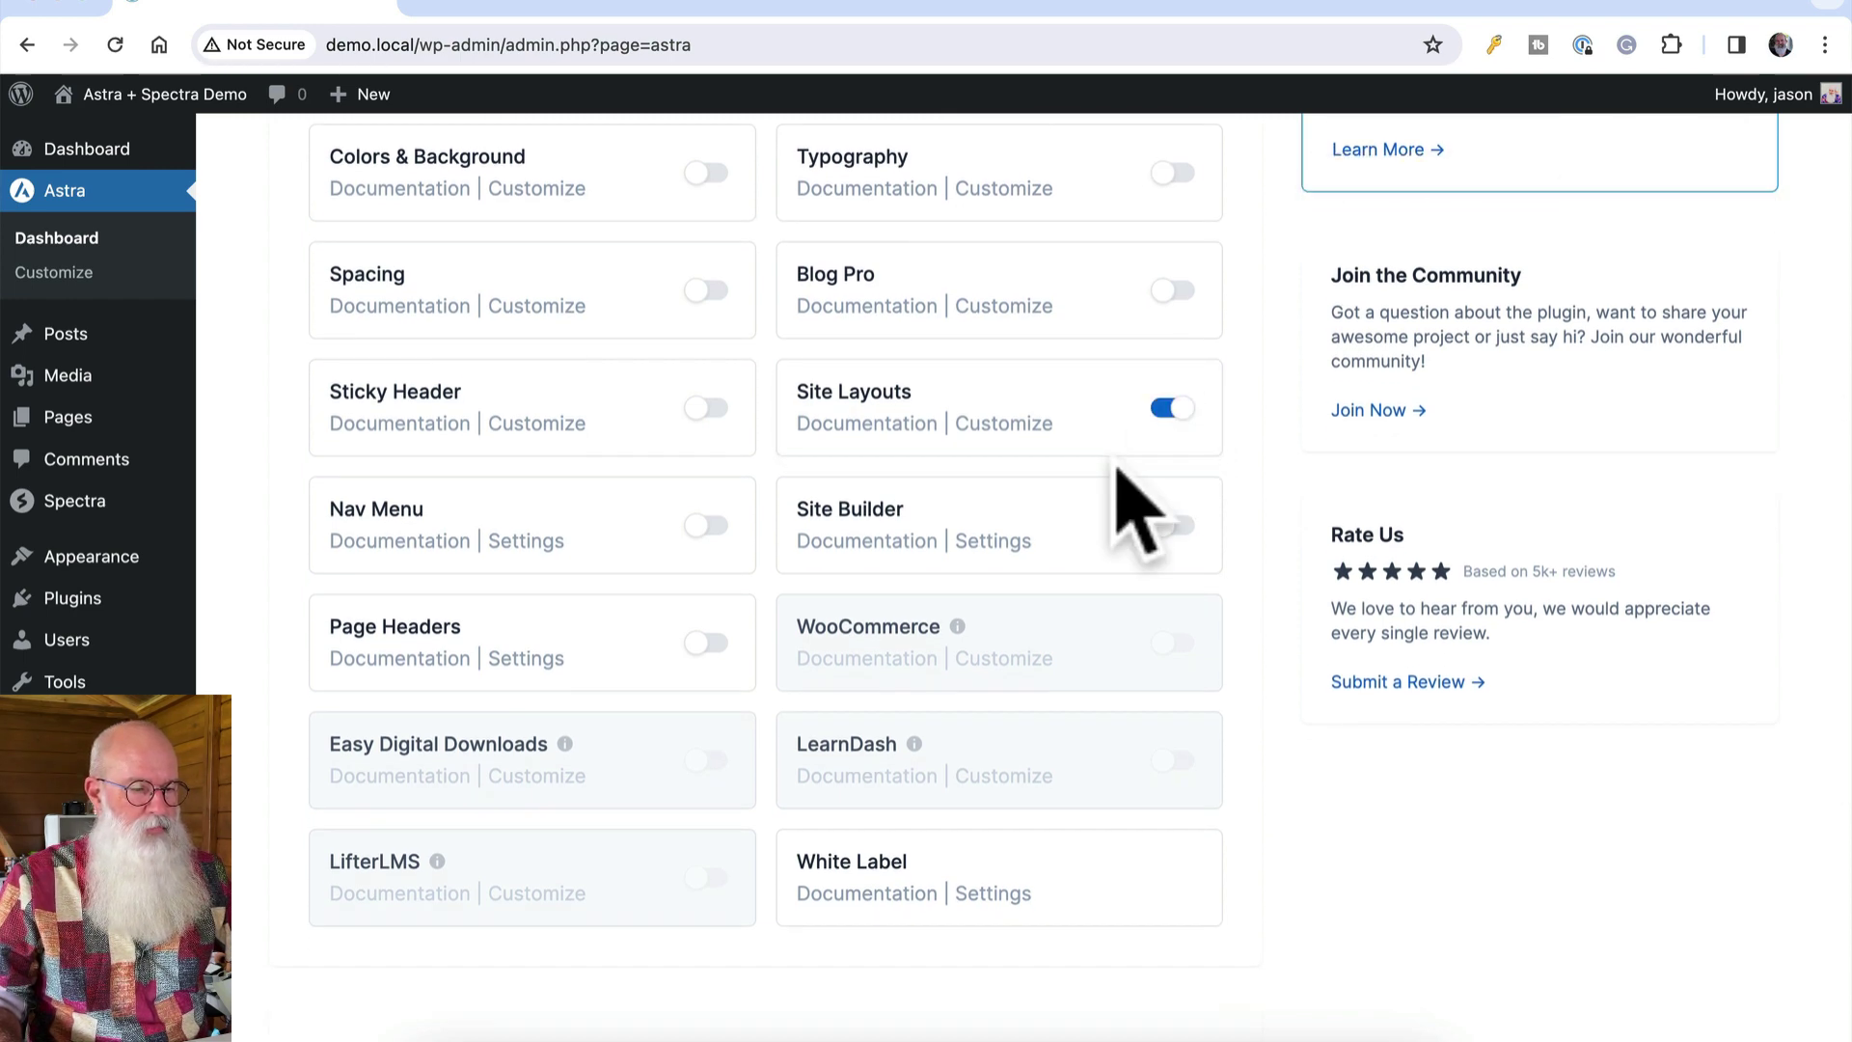
{"action": "left_click", "coordinate": [1172, 525]}
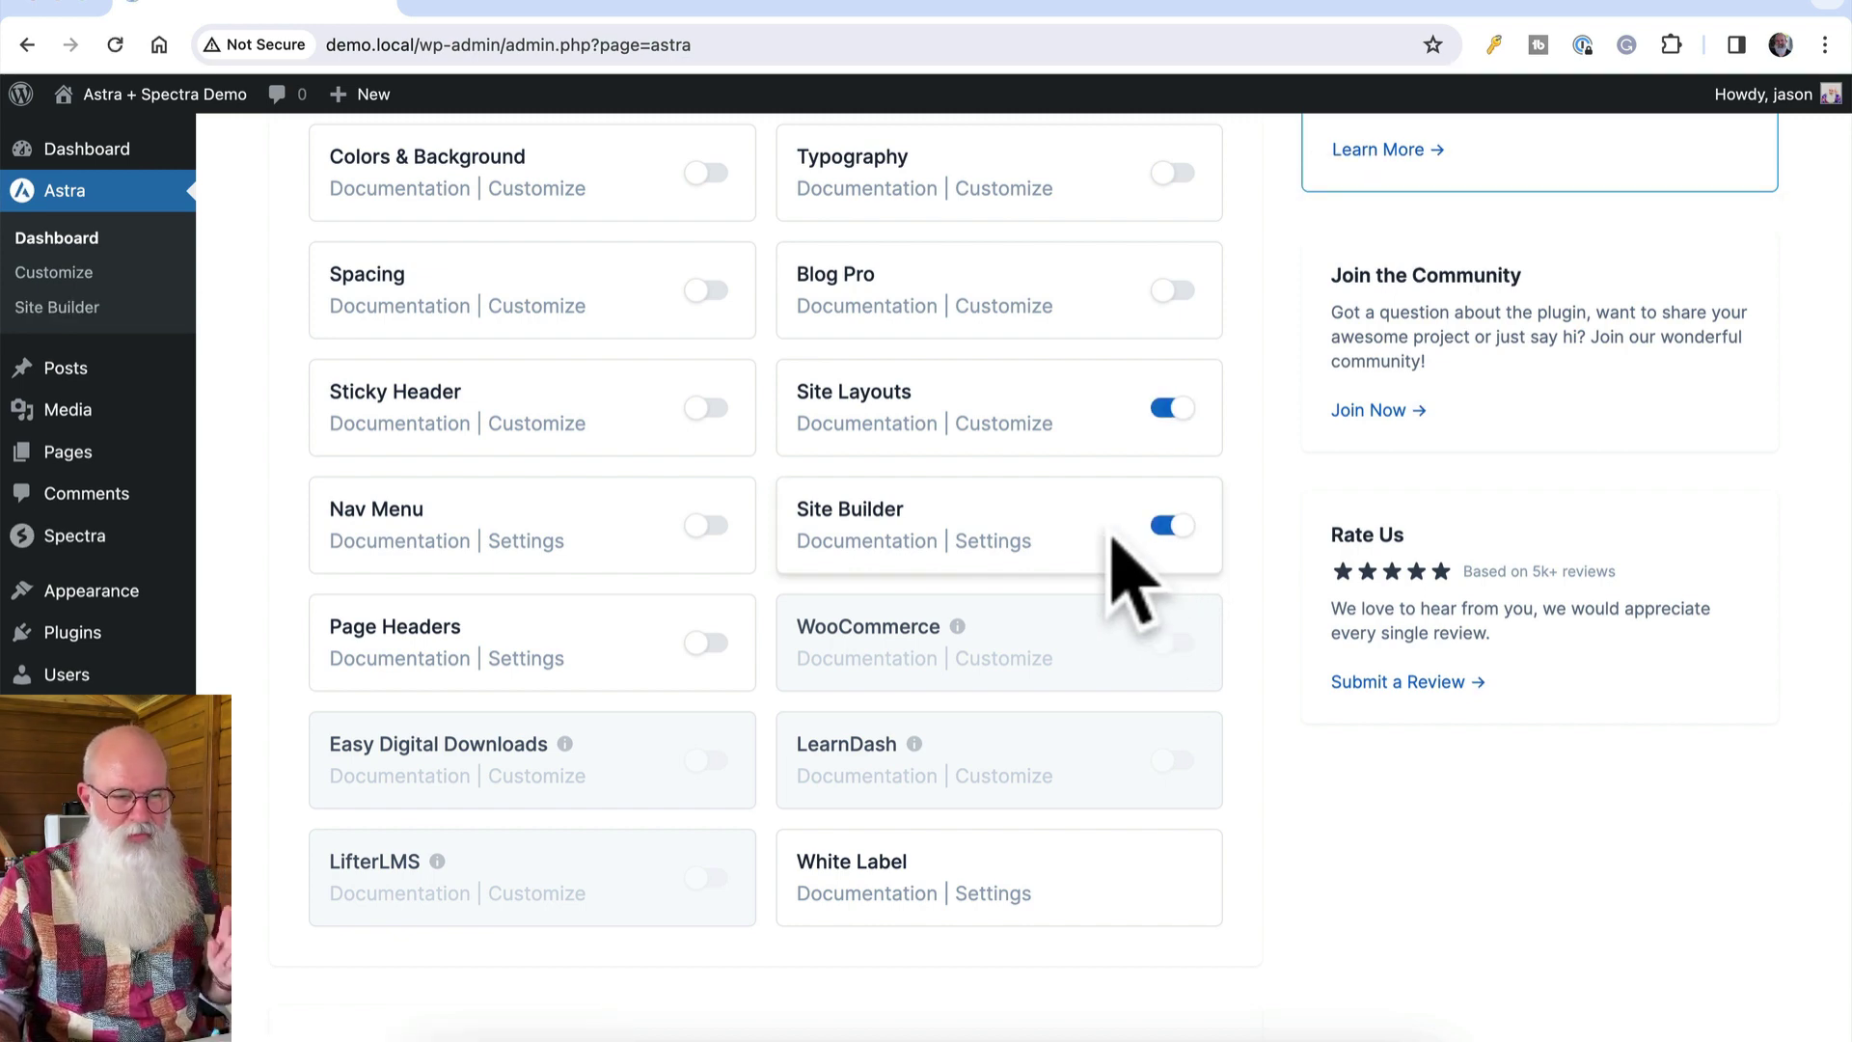
{"action": "left_click", "coordinate": [1168, 408]}
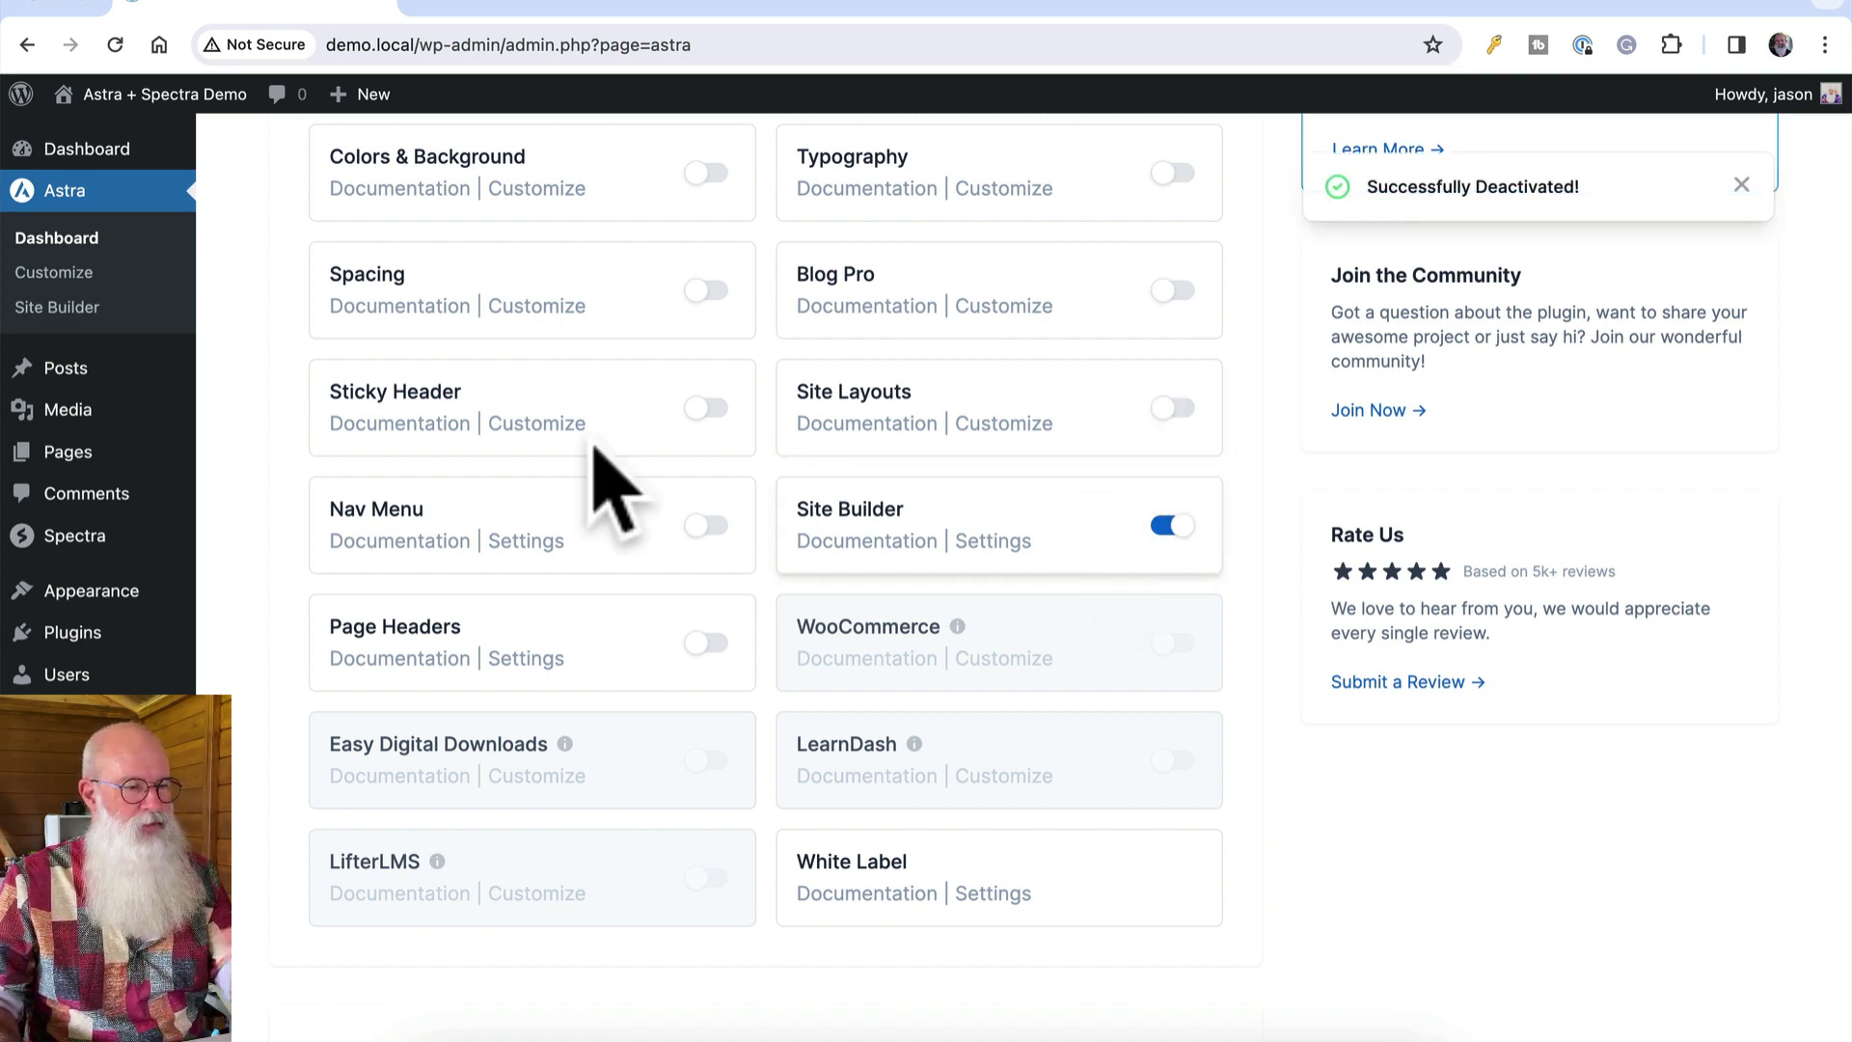
{"action": "left_click", "coordinate": [58, 307]}
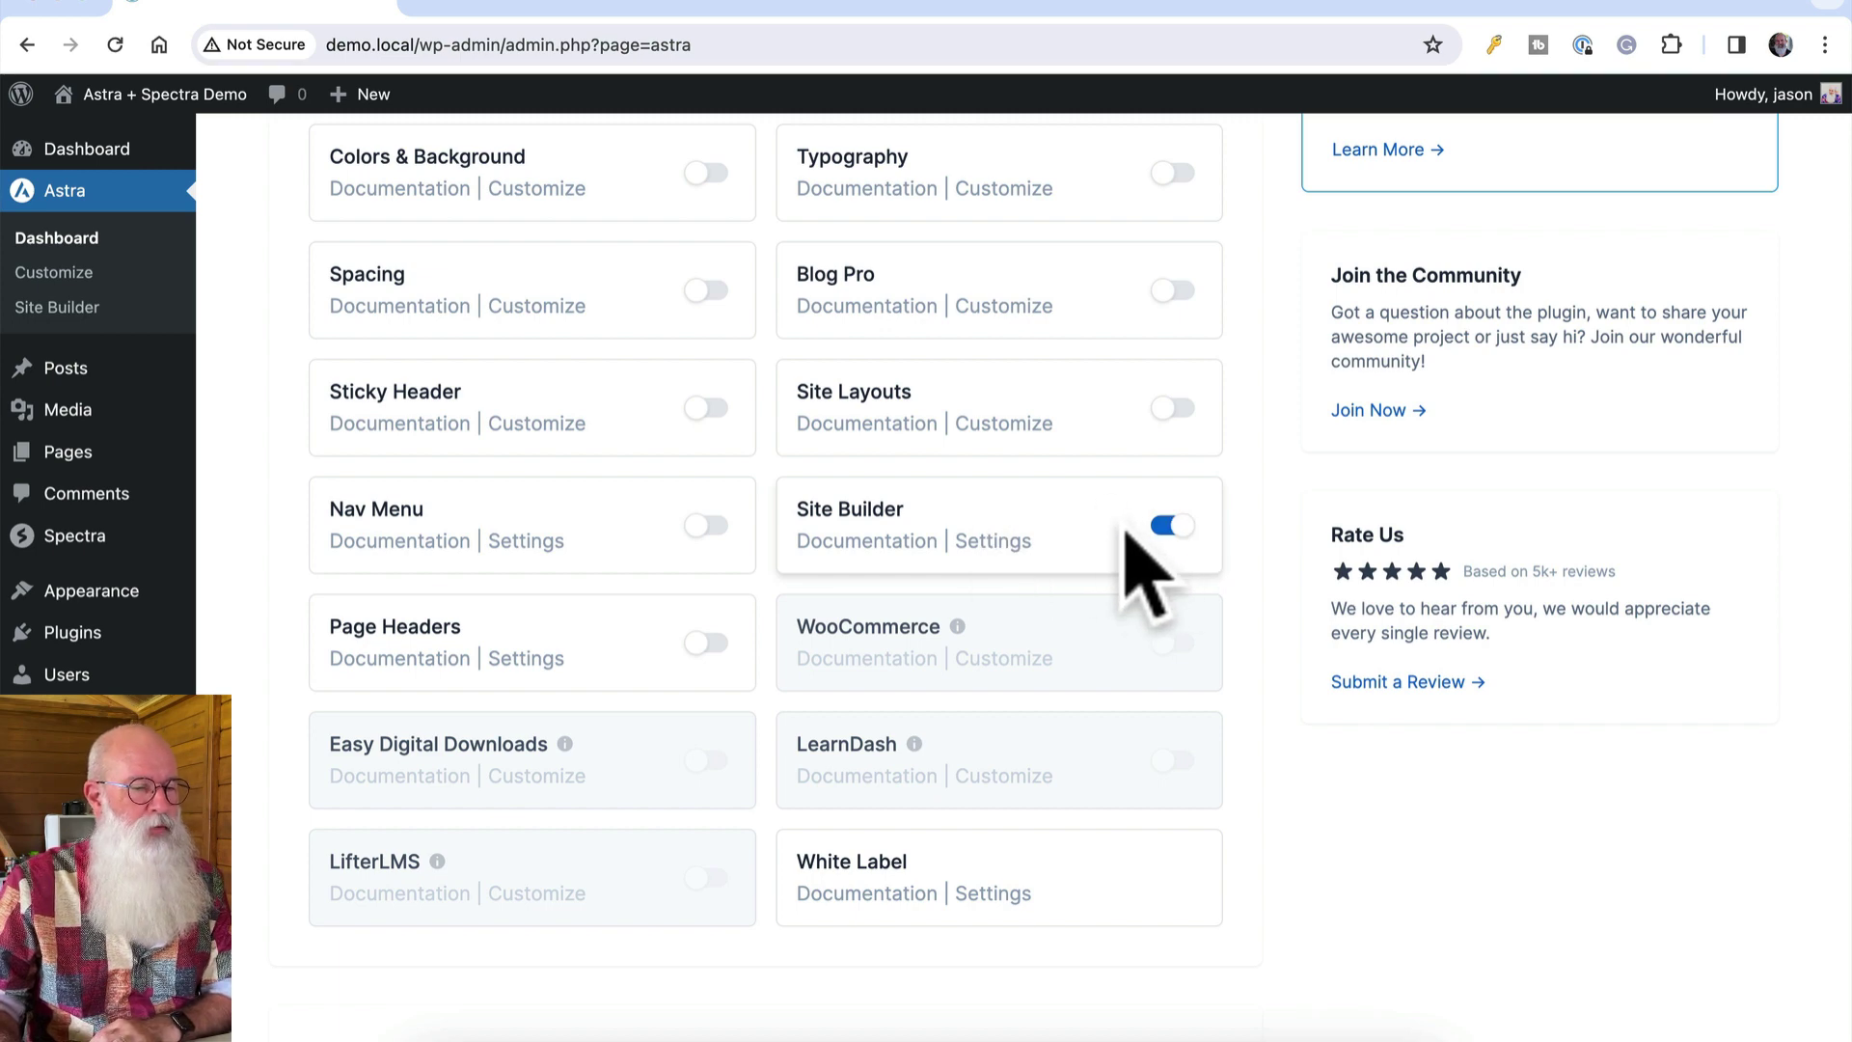
{"action": "left_click", "coordinate": [1153, 526]}
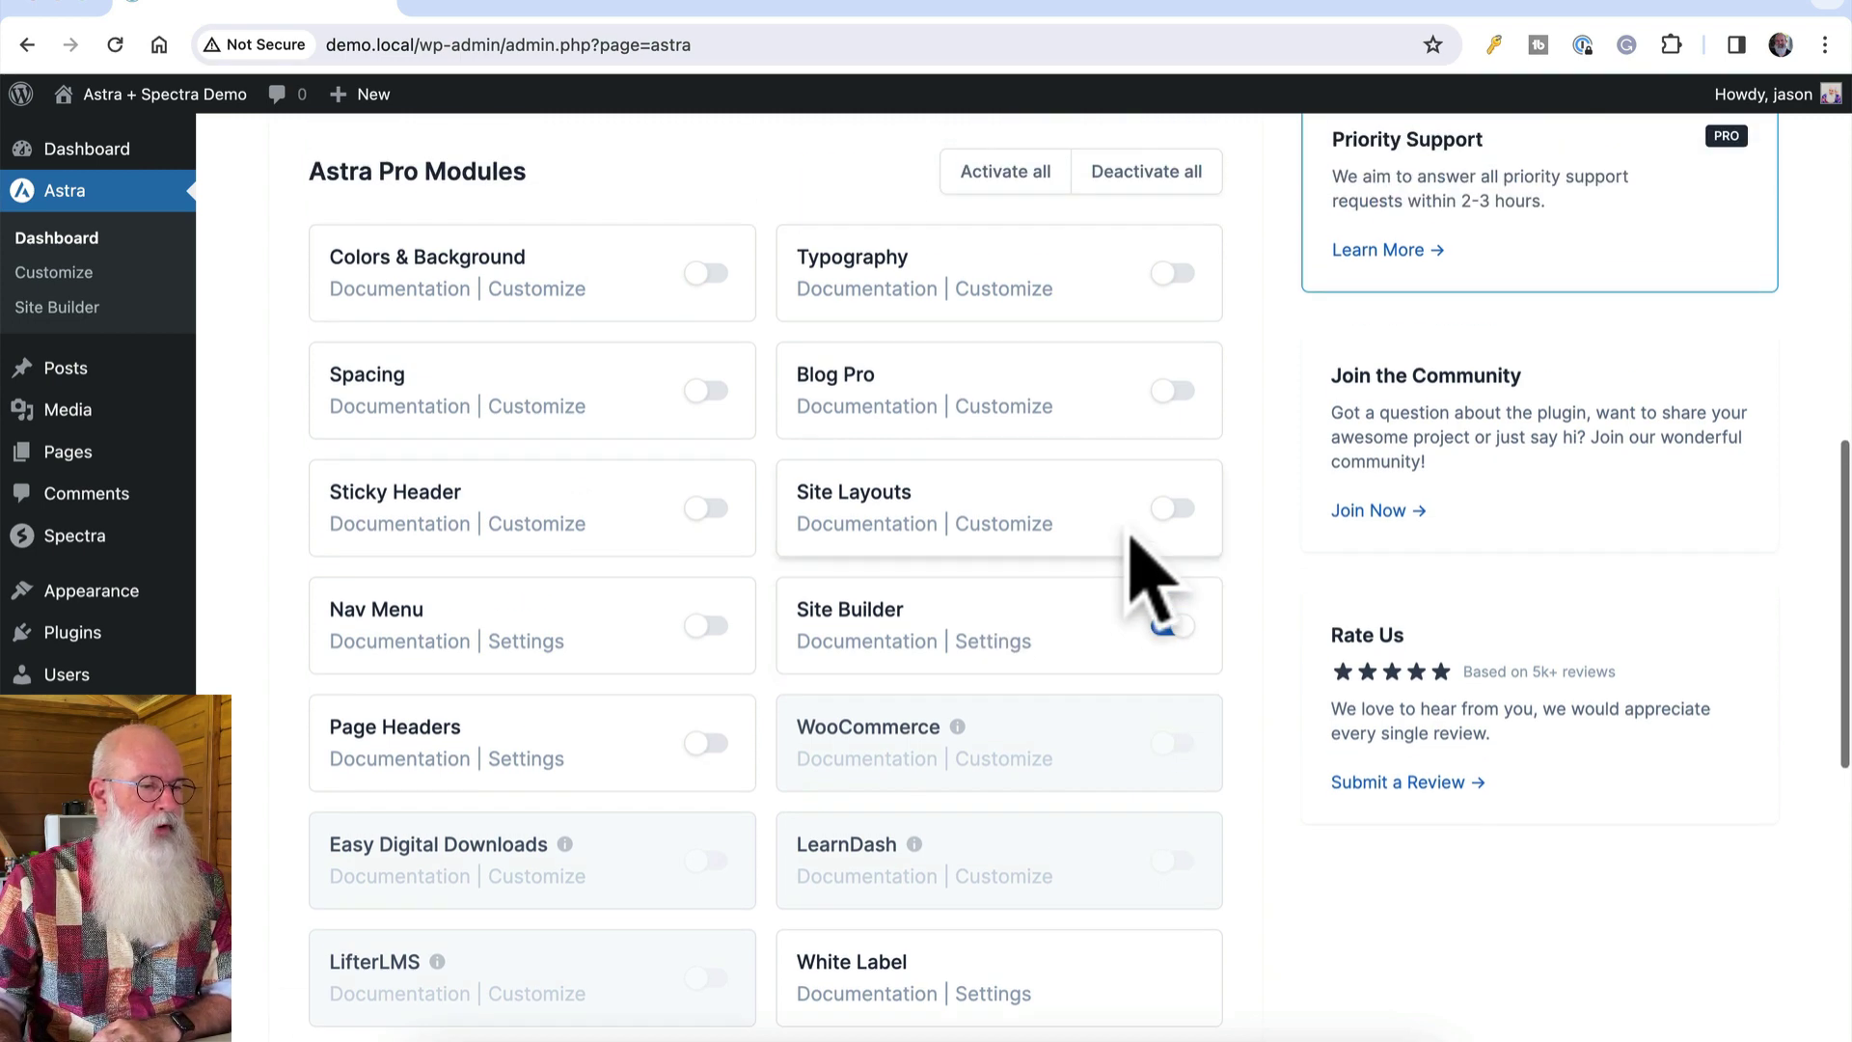
Create a new layout from the Hooks section of Astra's Site Builder
{"action": "left_click", "coordinate": [58, 307]}
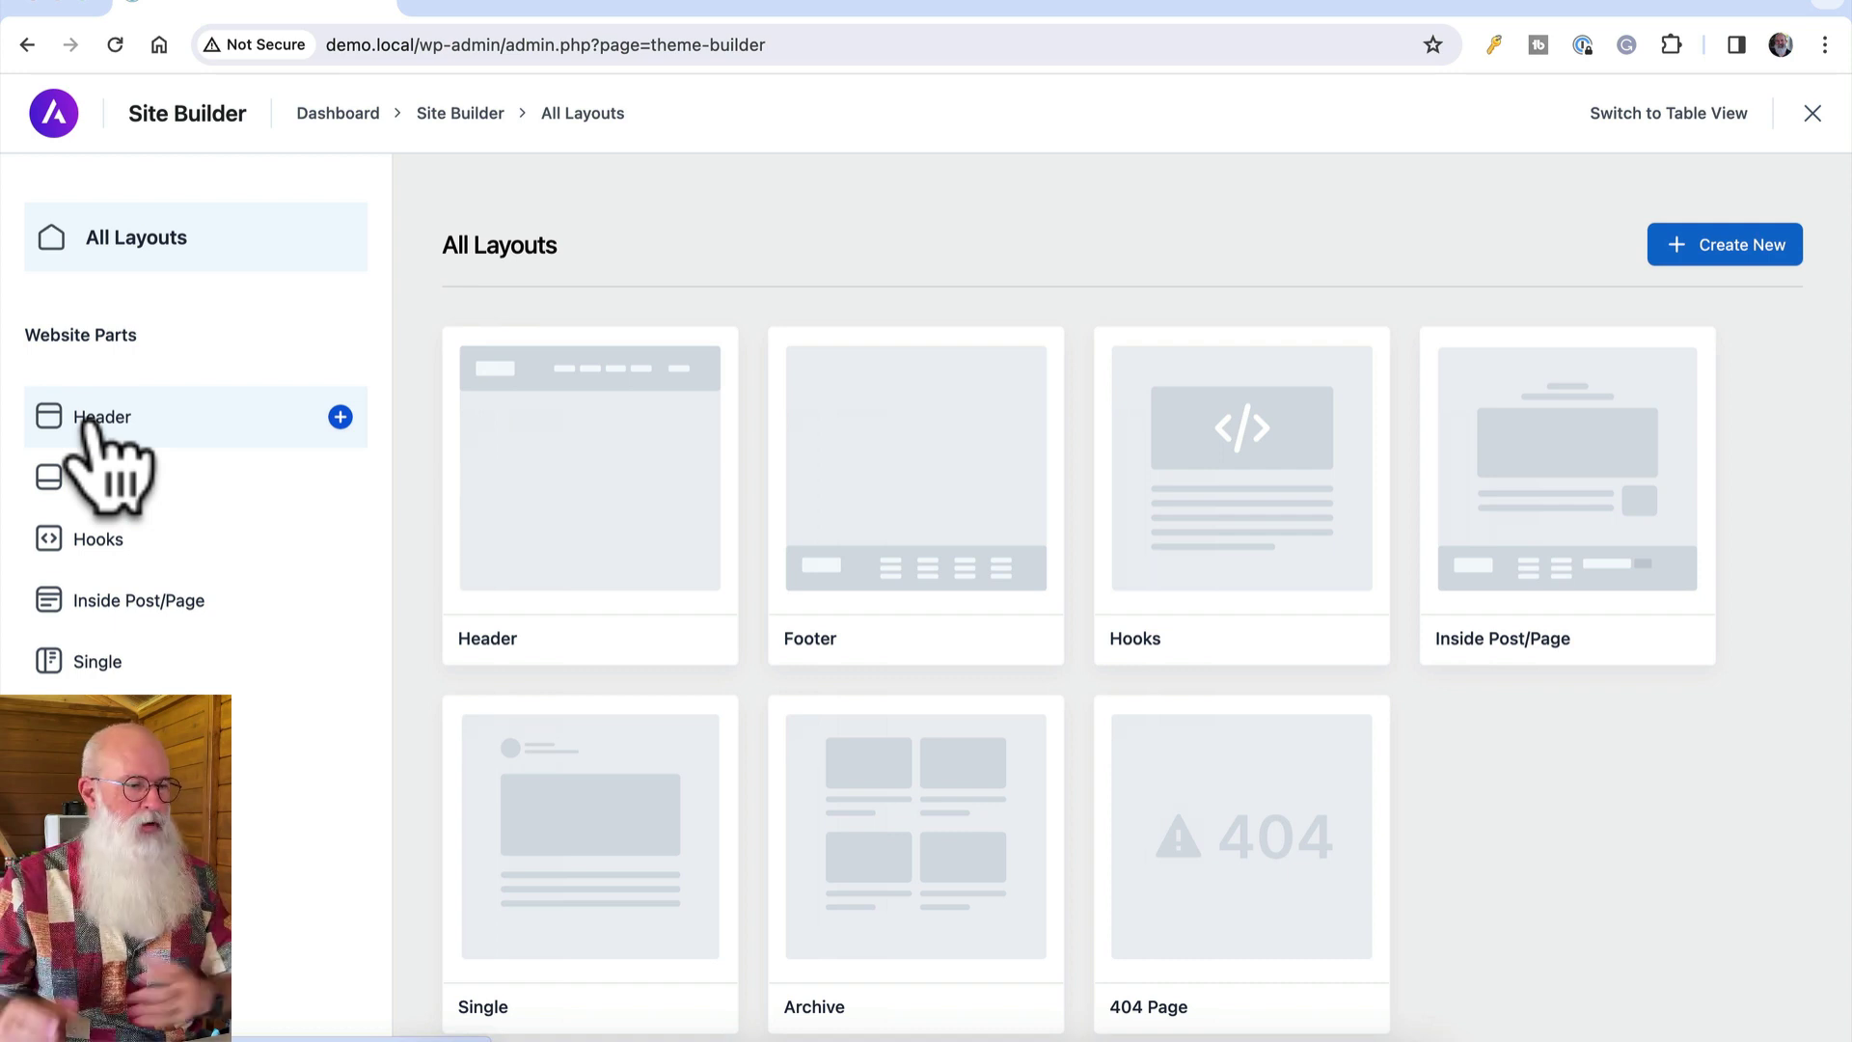
{"action": "left_click", "coordinate": [99, 540]}
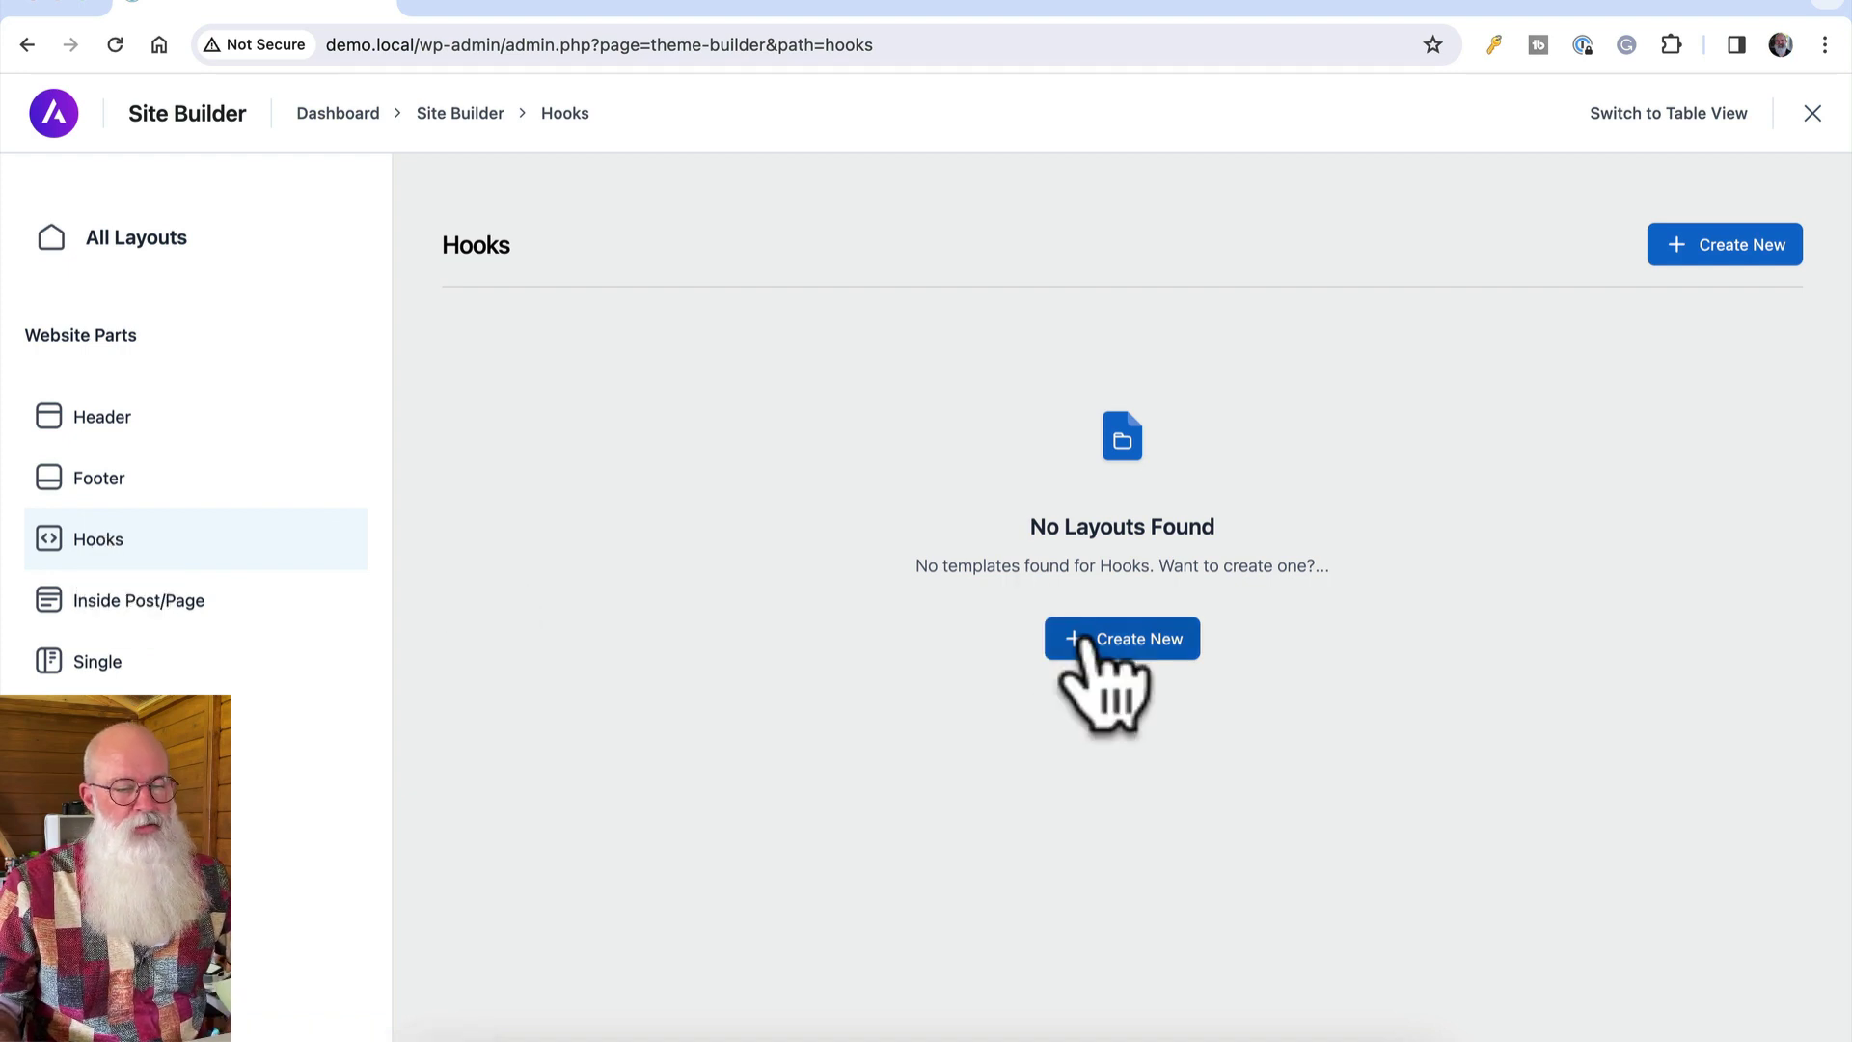
{"action": "left_click", "coordinate": [1076, 642]}
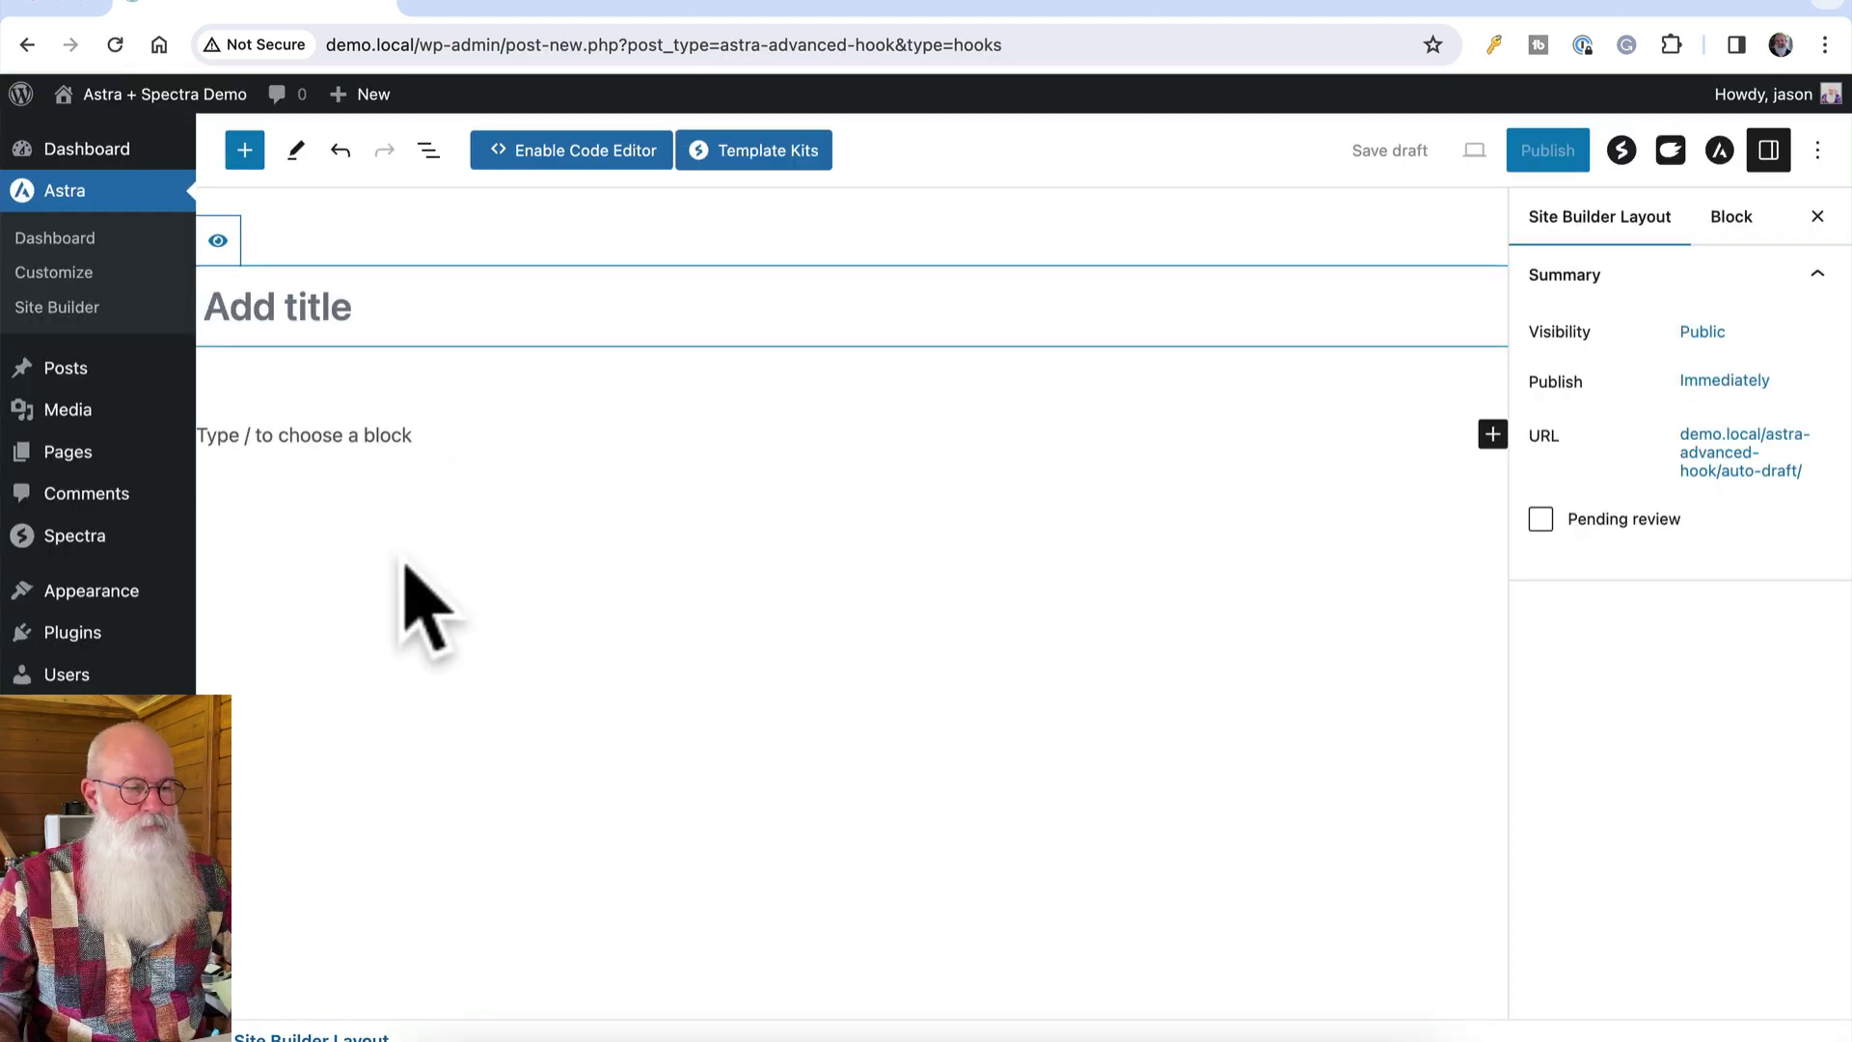
Title the hook 'Page header' and set its placement to After Header
{"action": "type", "text": "Page header"}
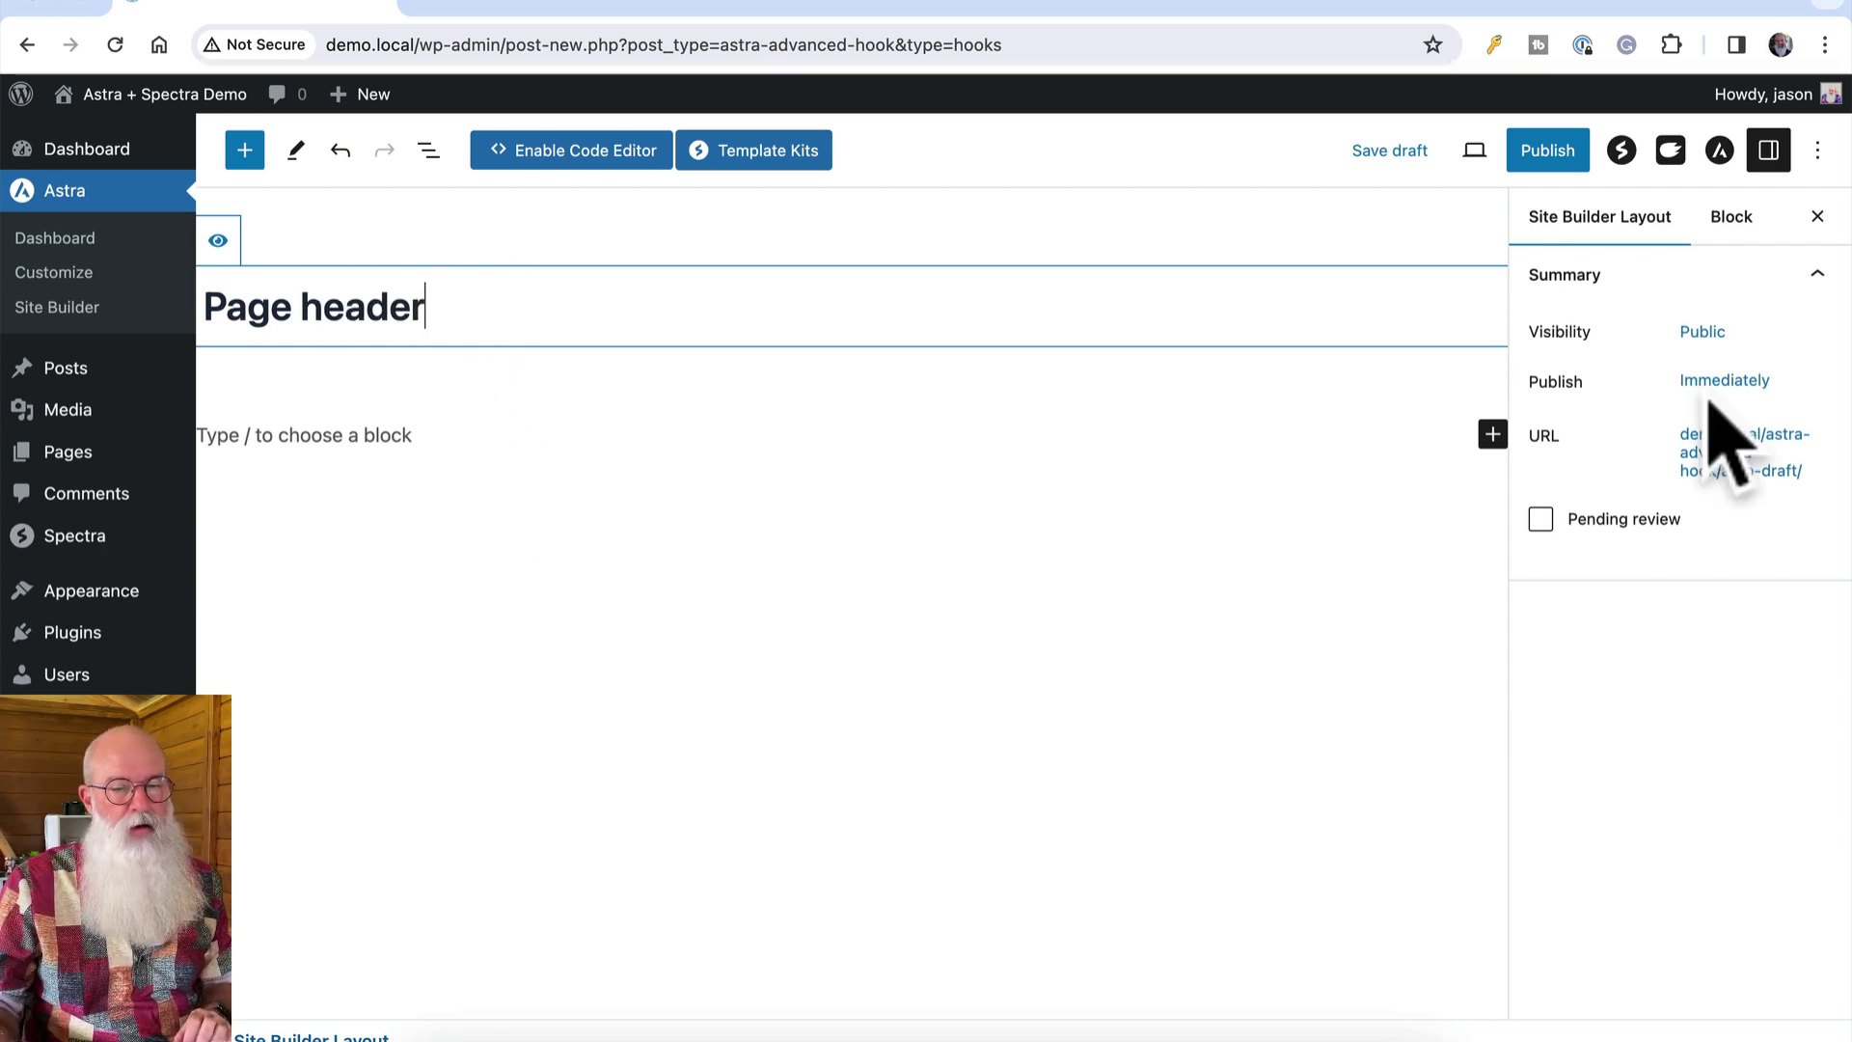
{"action": "left_click", "coordinate": [1718, 152]}
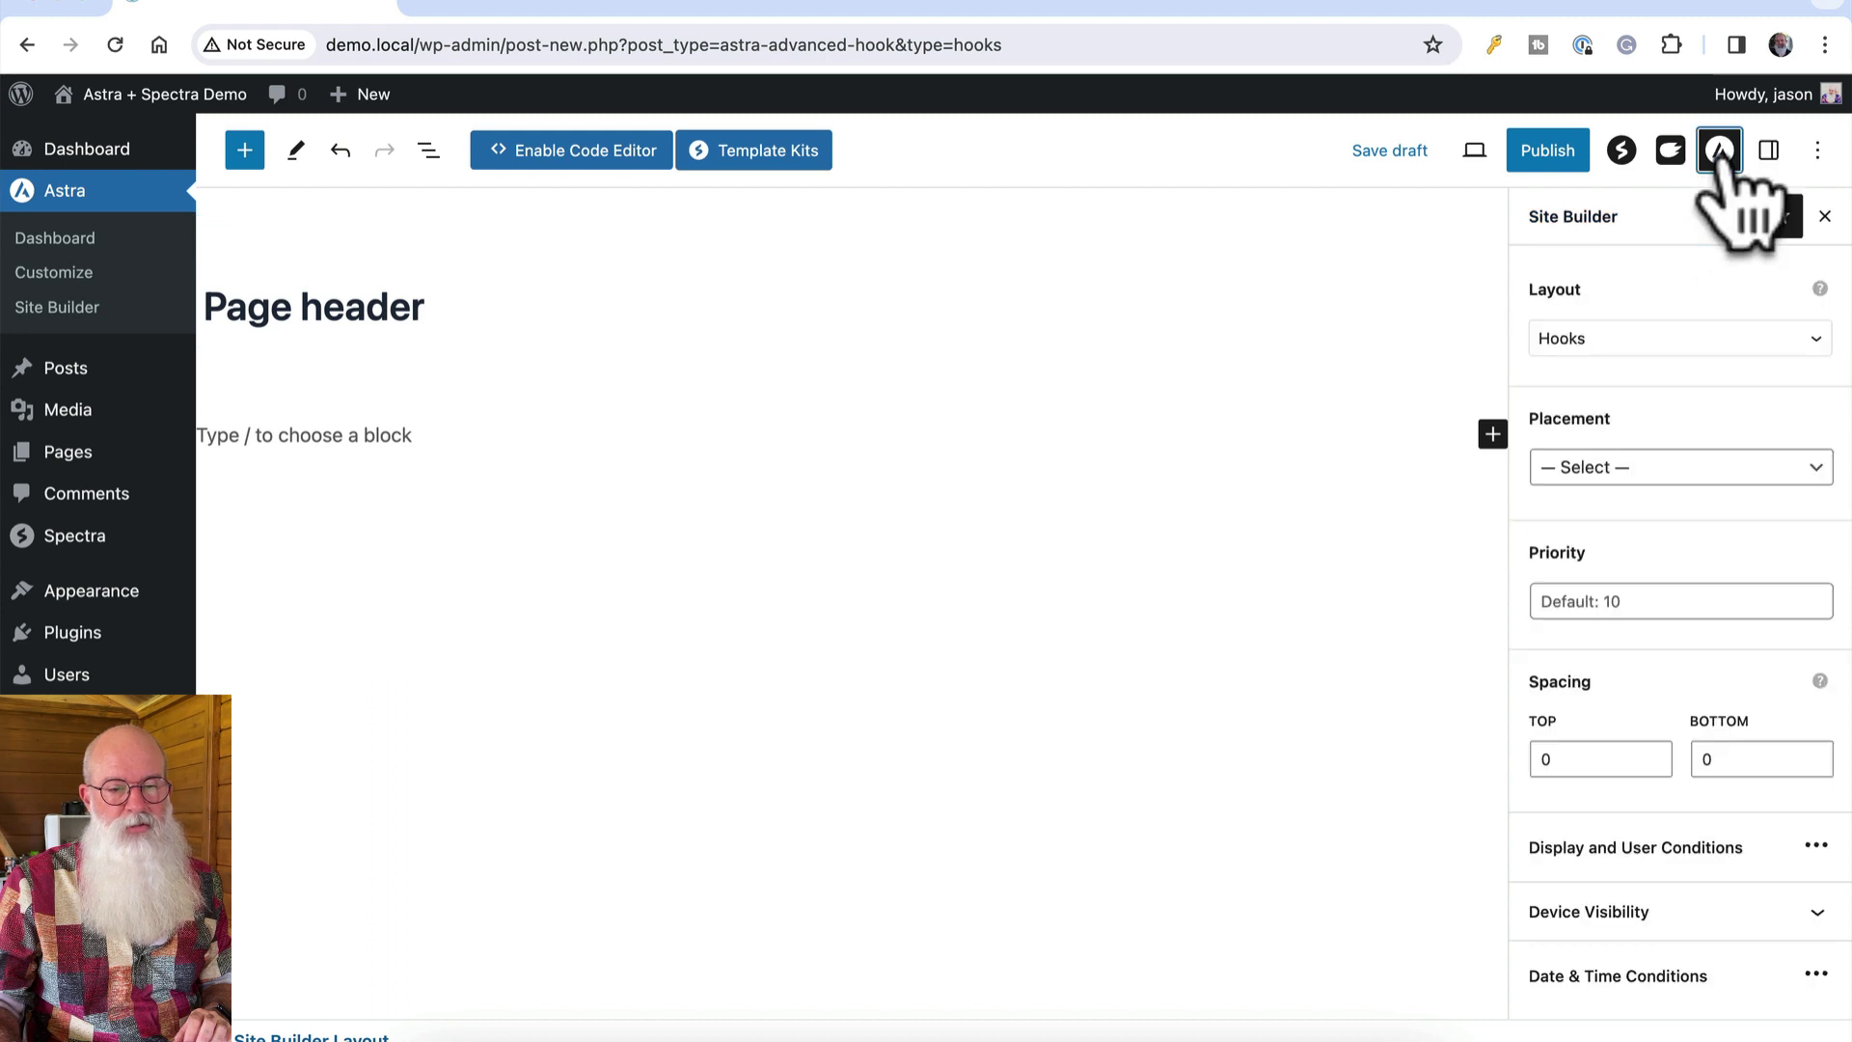
{"action": "left_click", "coordinate": [1633, 467]}
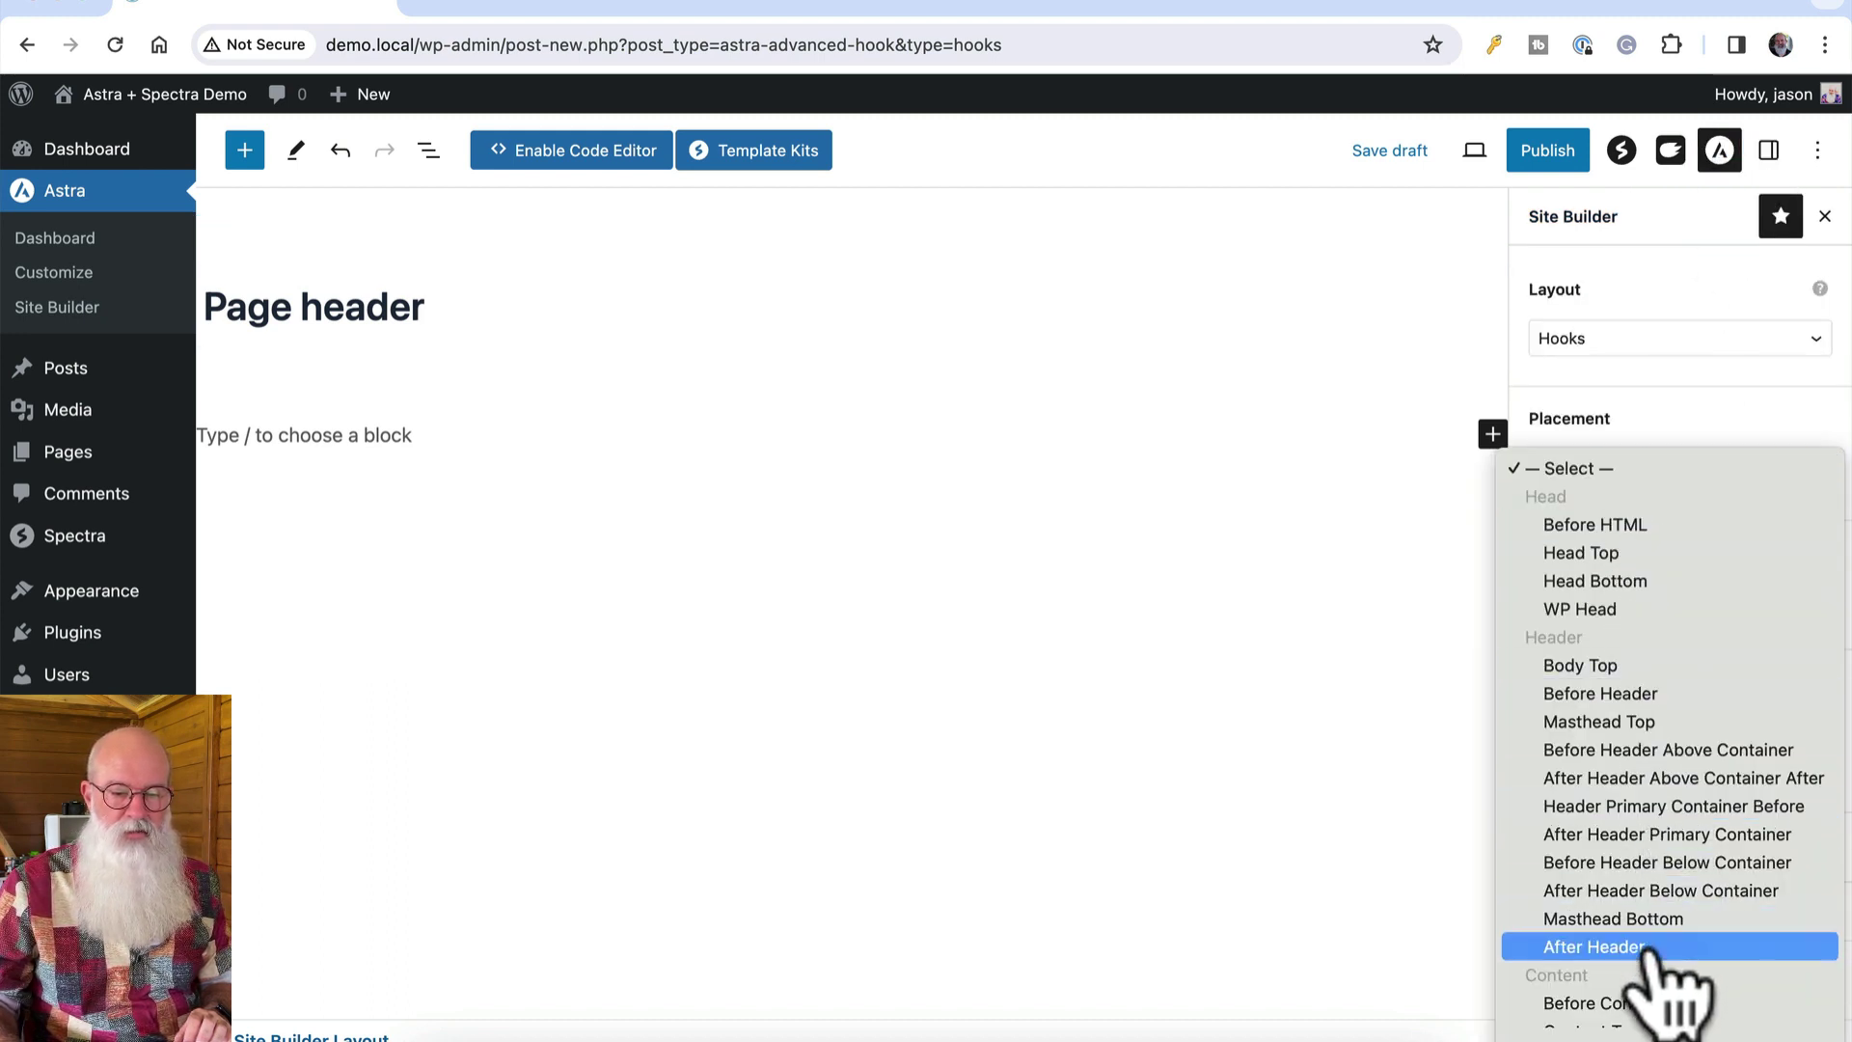
{"action": "left_click", "coordinate": [1601, 946]}
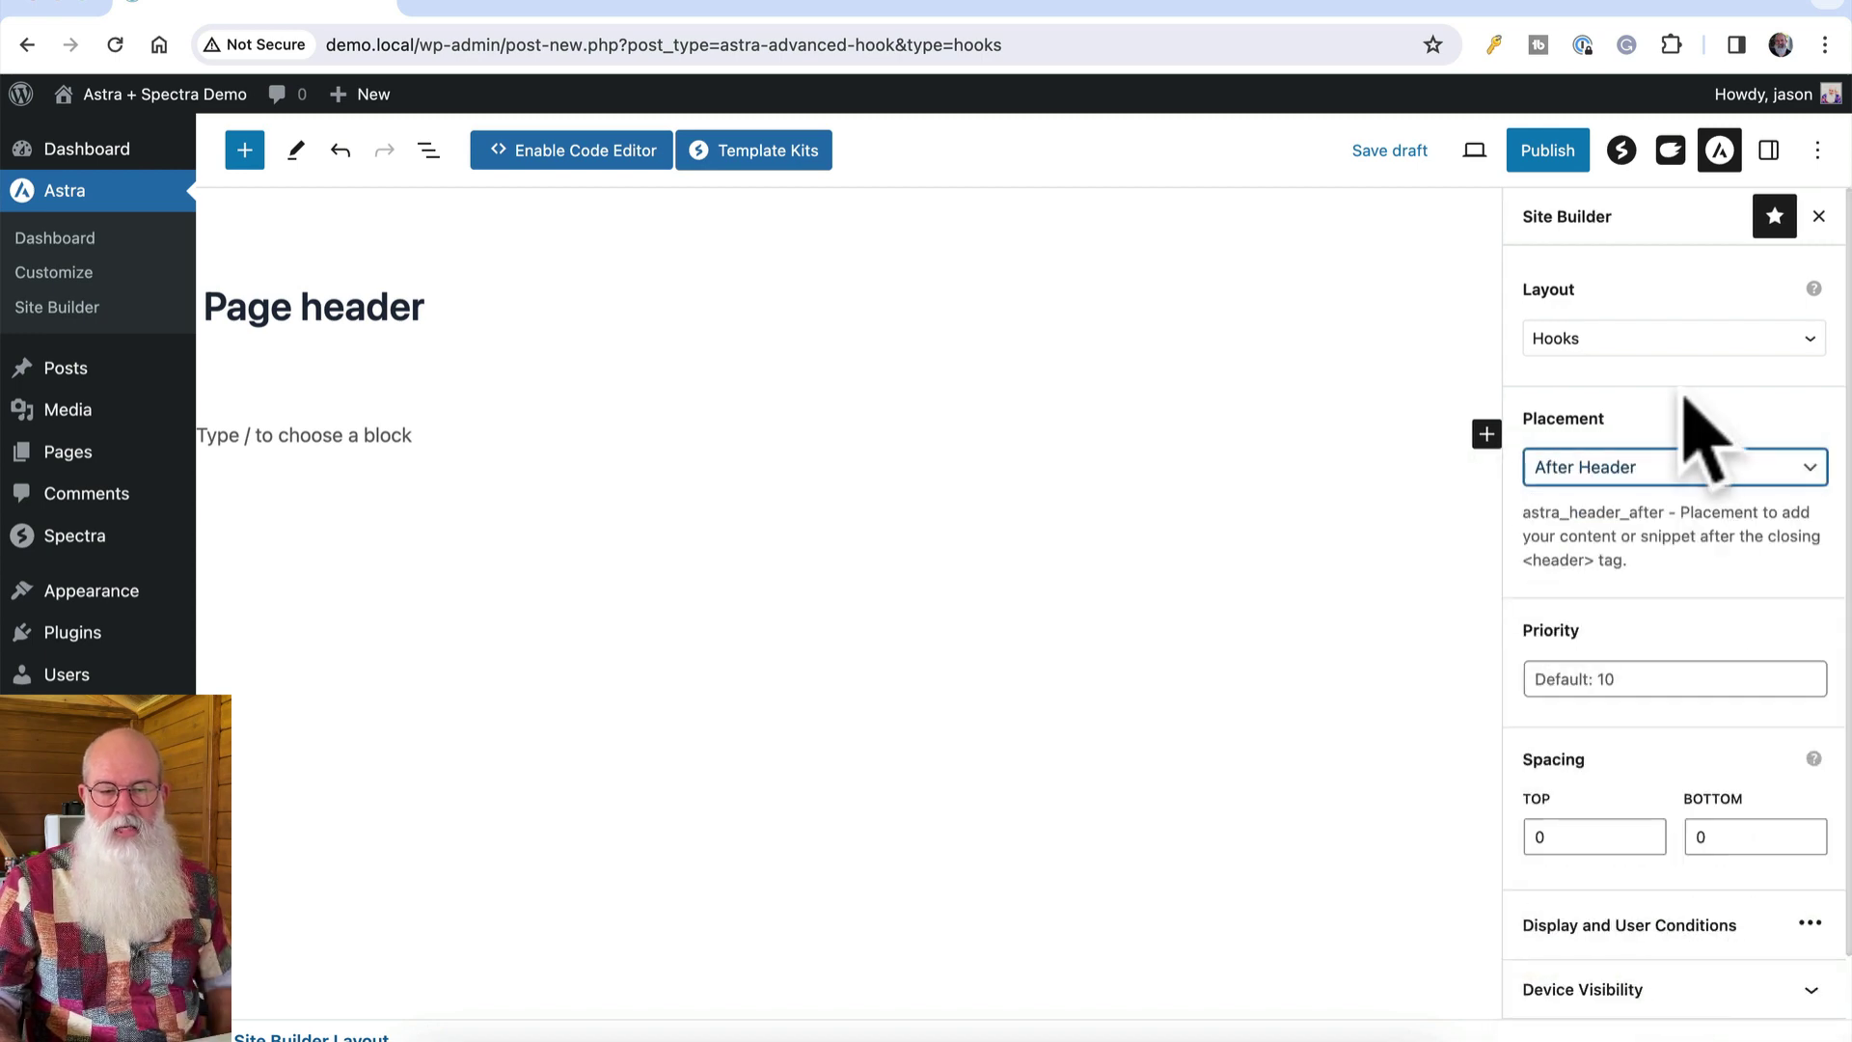
Set the hook to display on the Entire Website but not on the Front Page
{"action": "scroll", "coordinate": [1678, 627], "scroll_direction": "down", "scroll_amount": 1}
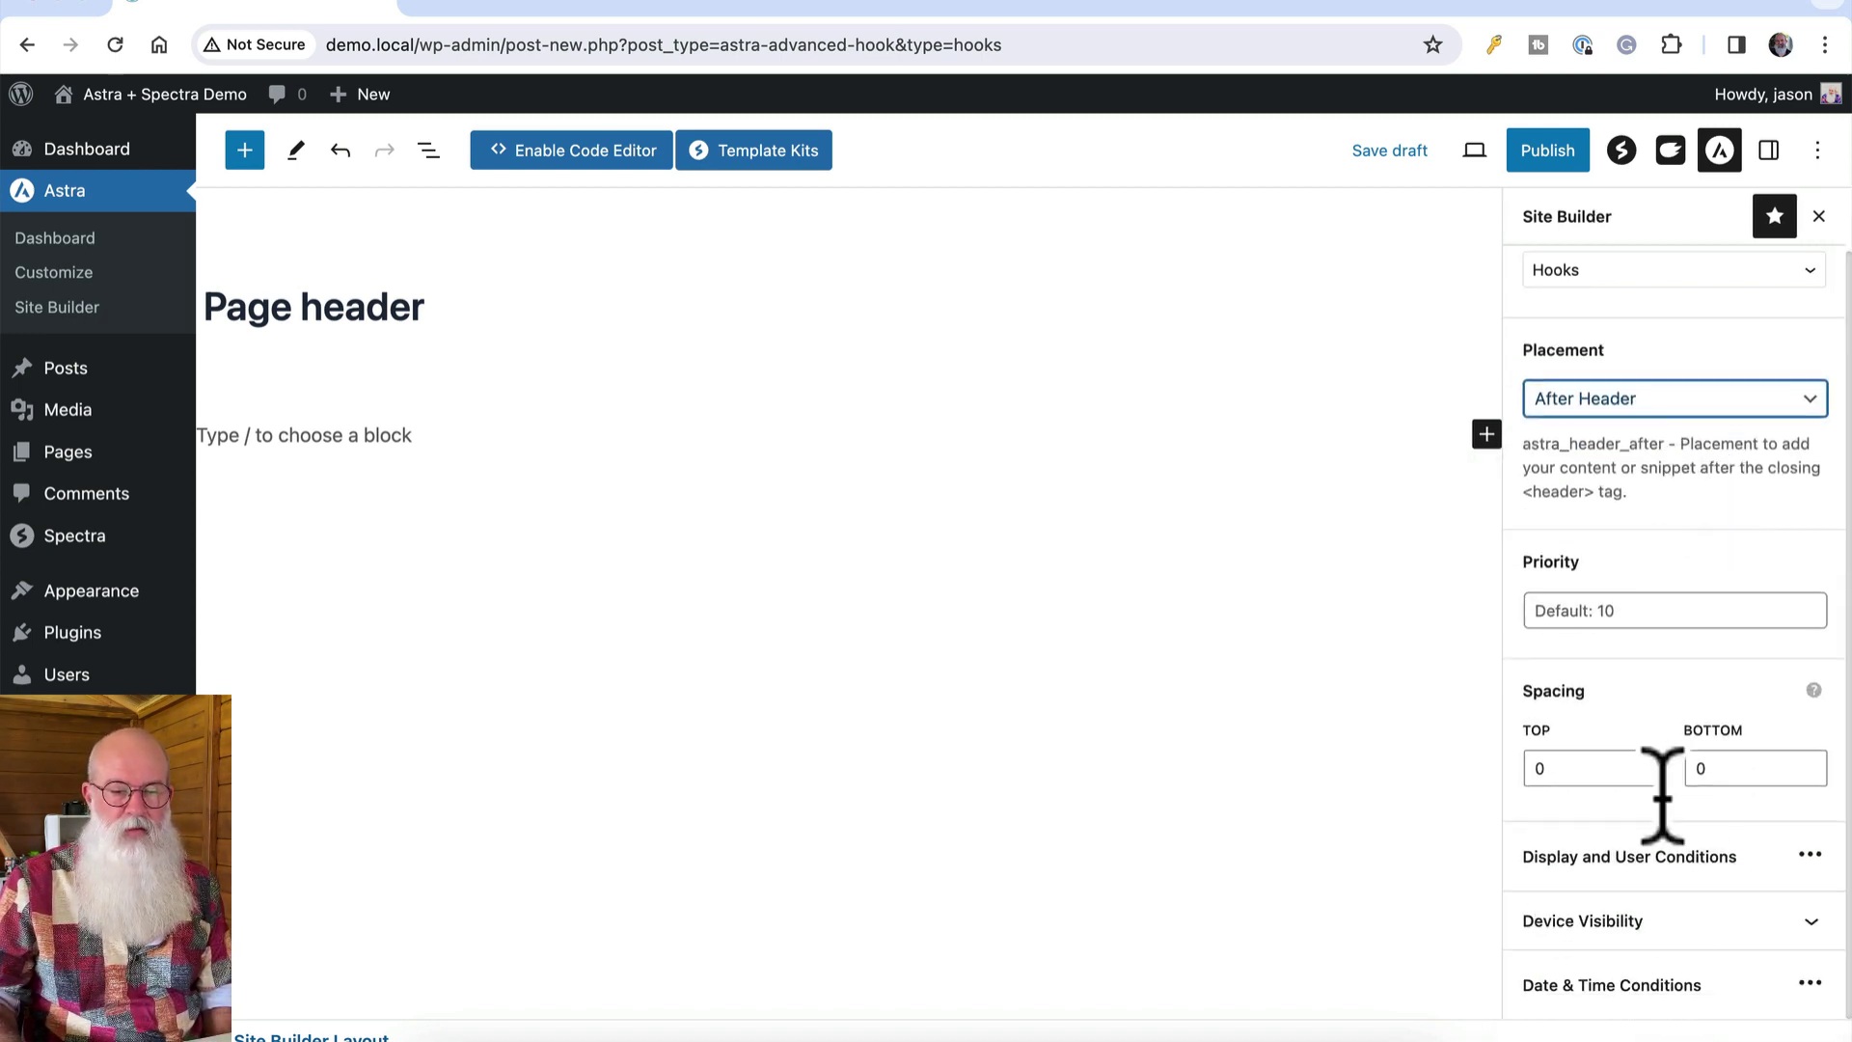
{"action": "left_click", "coordinate": [1654, 856]}
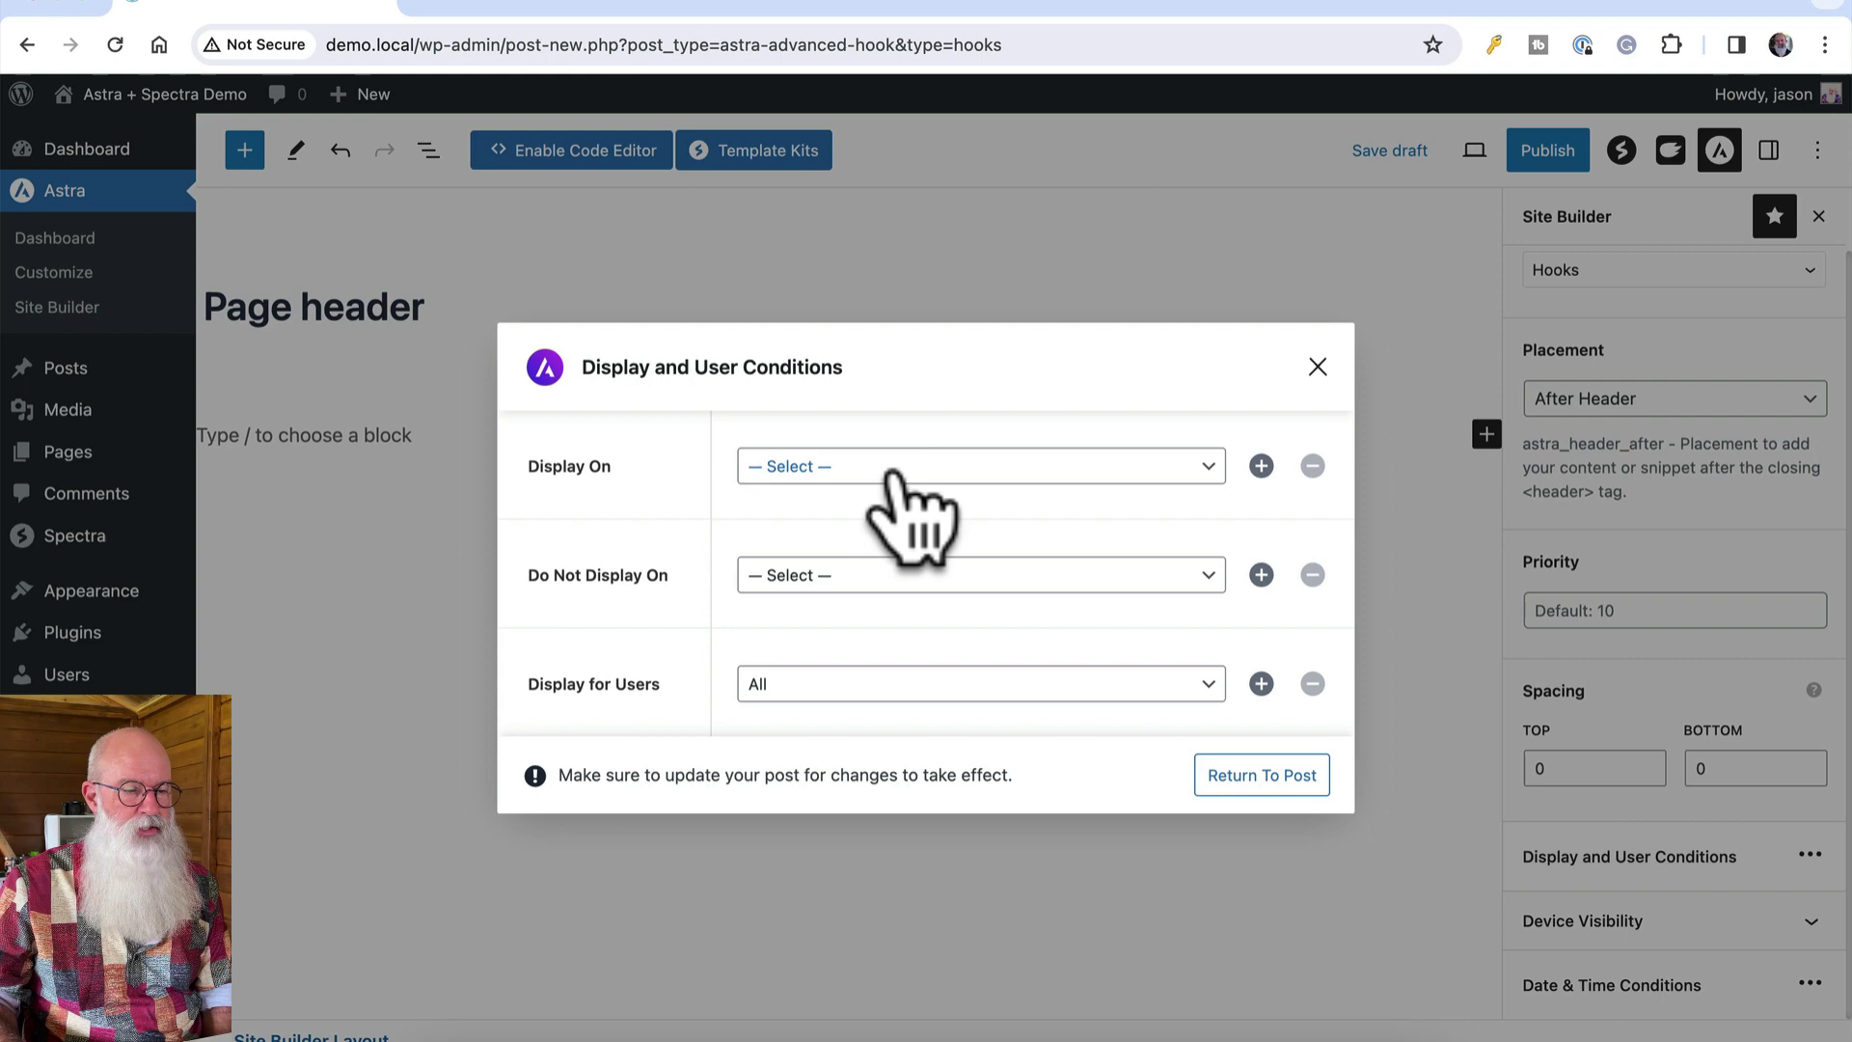
{"action": "left_click", "coordinate": [873, 468]}
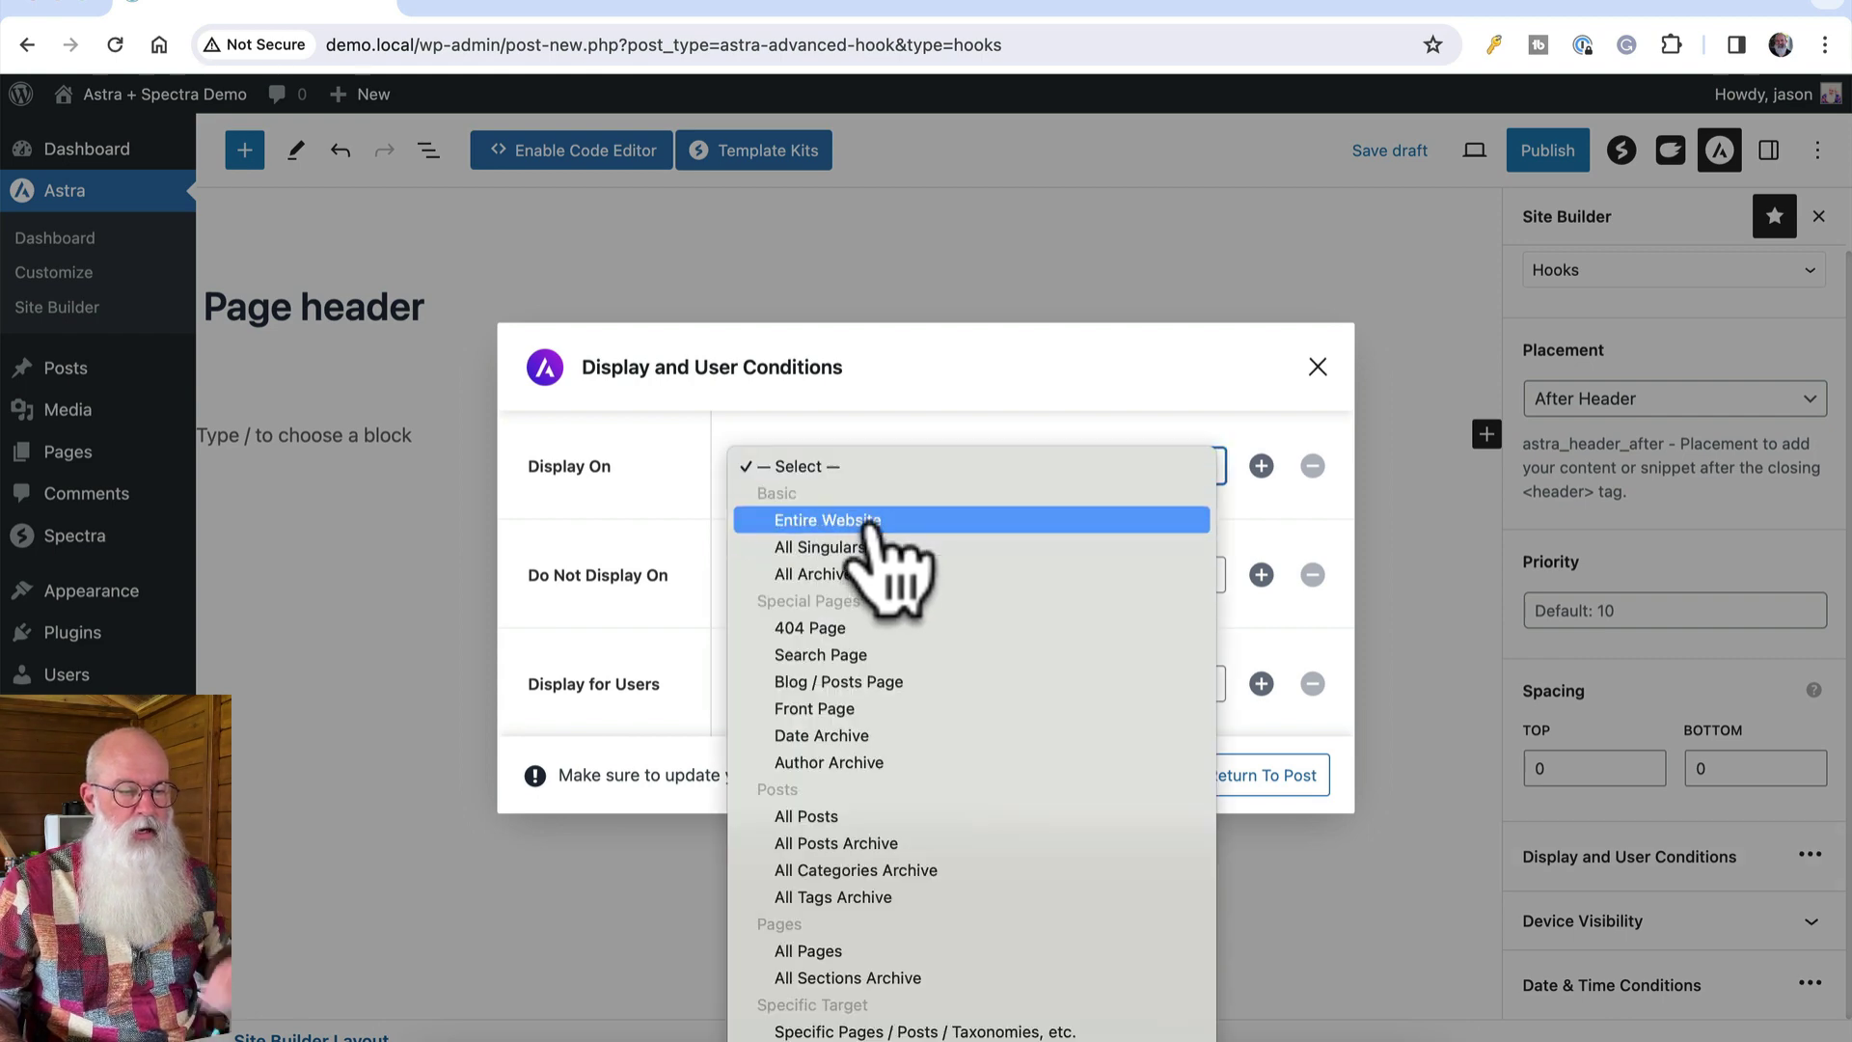
{"action": "left_click", "coordinate": [877, 520]}
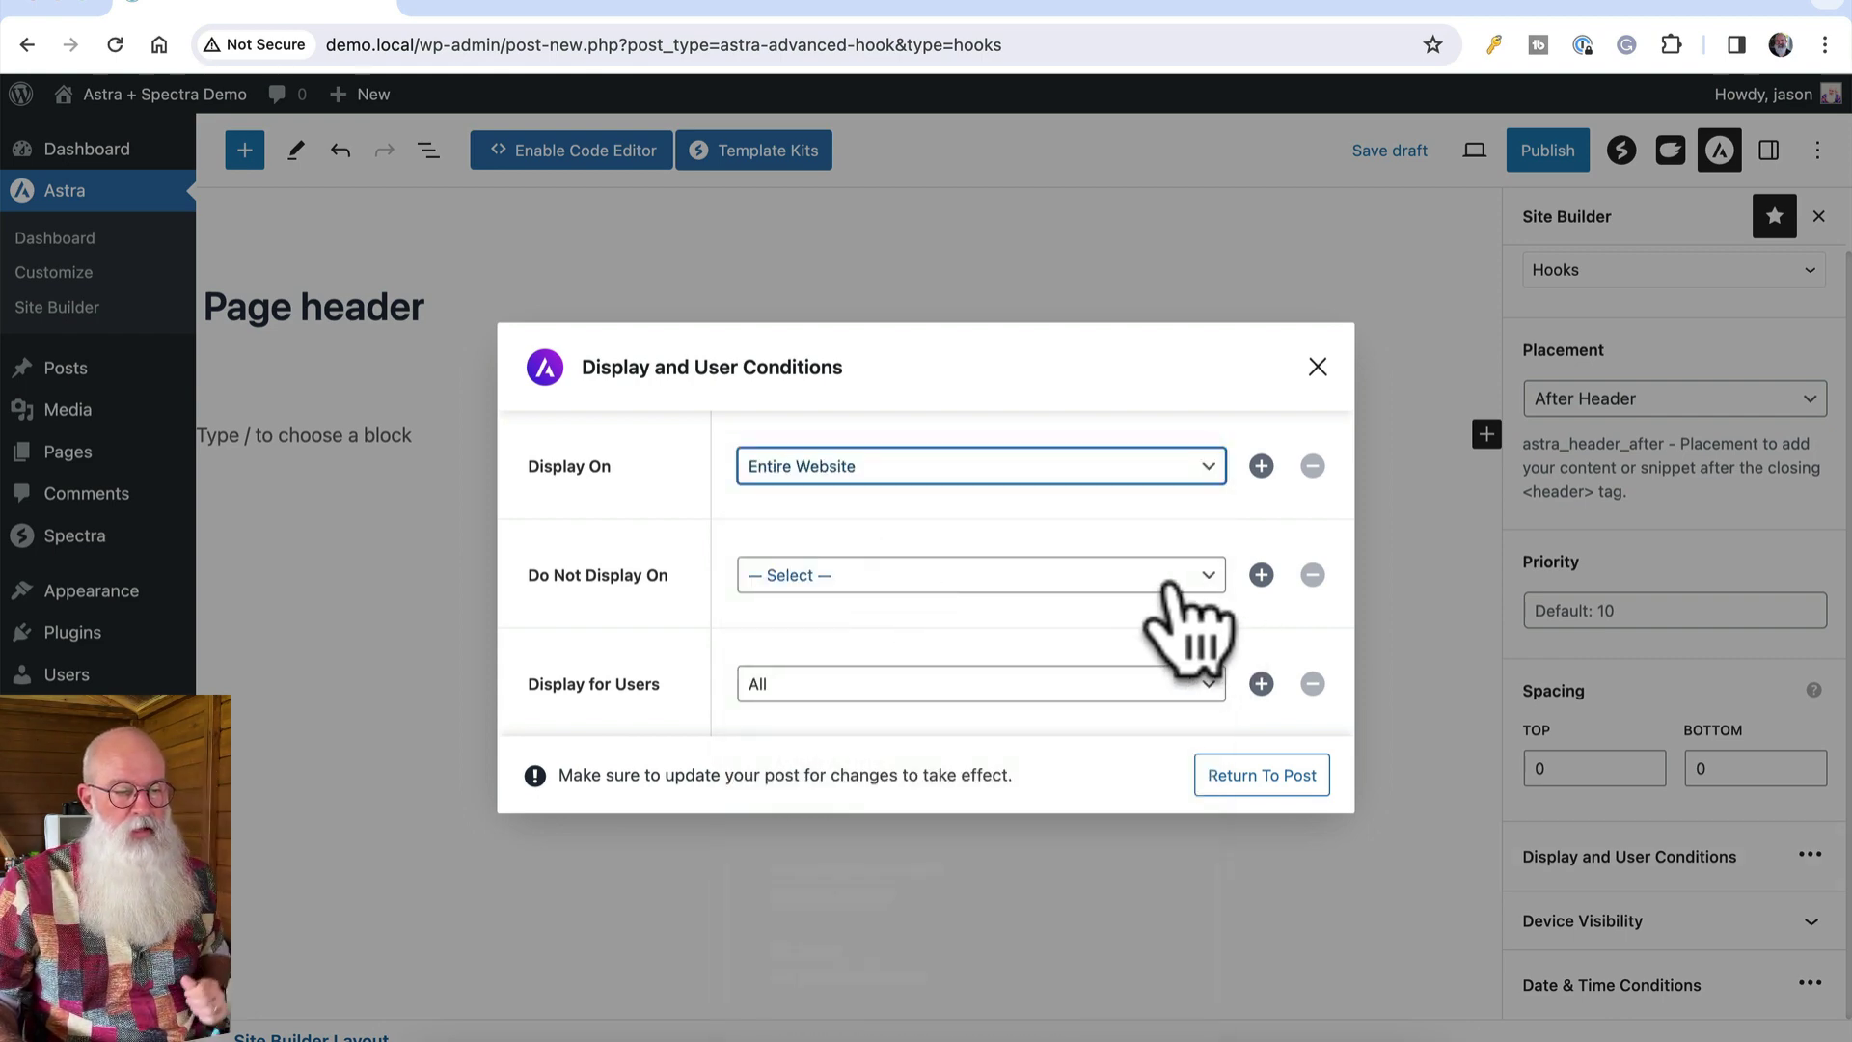
{"action": "left_click", "coordinate": [1191, 581]}
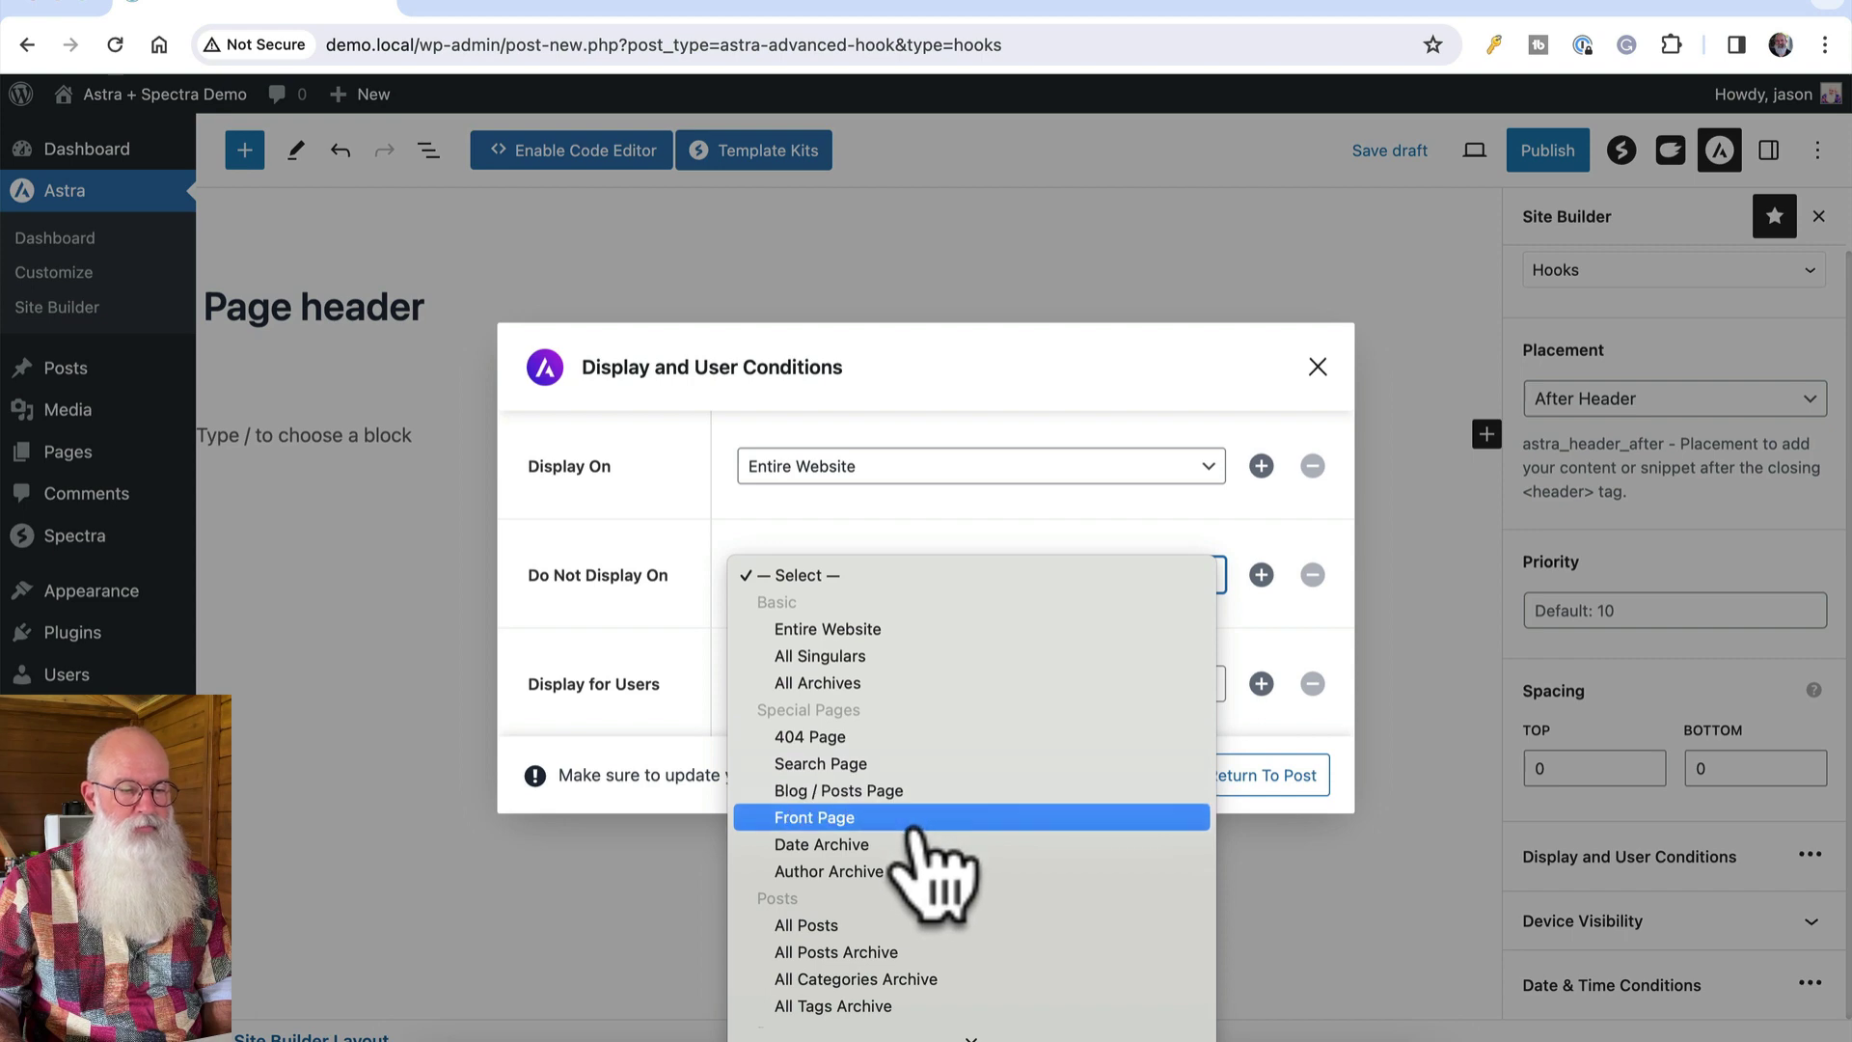
{"action": "left_click", "coordinate": [955, 817]}
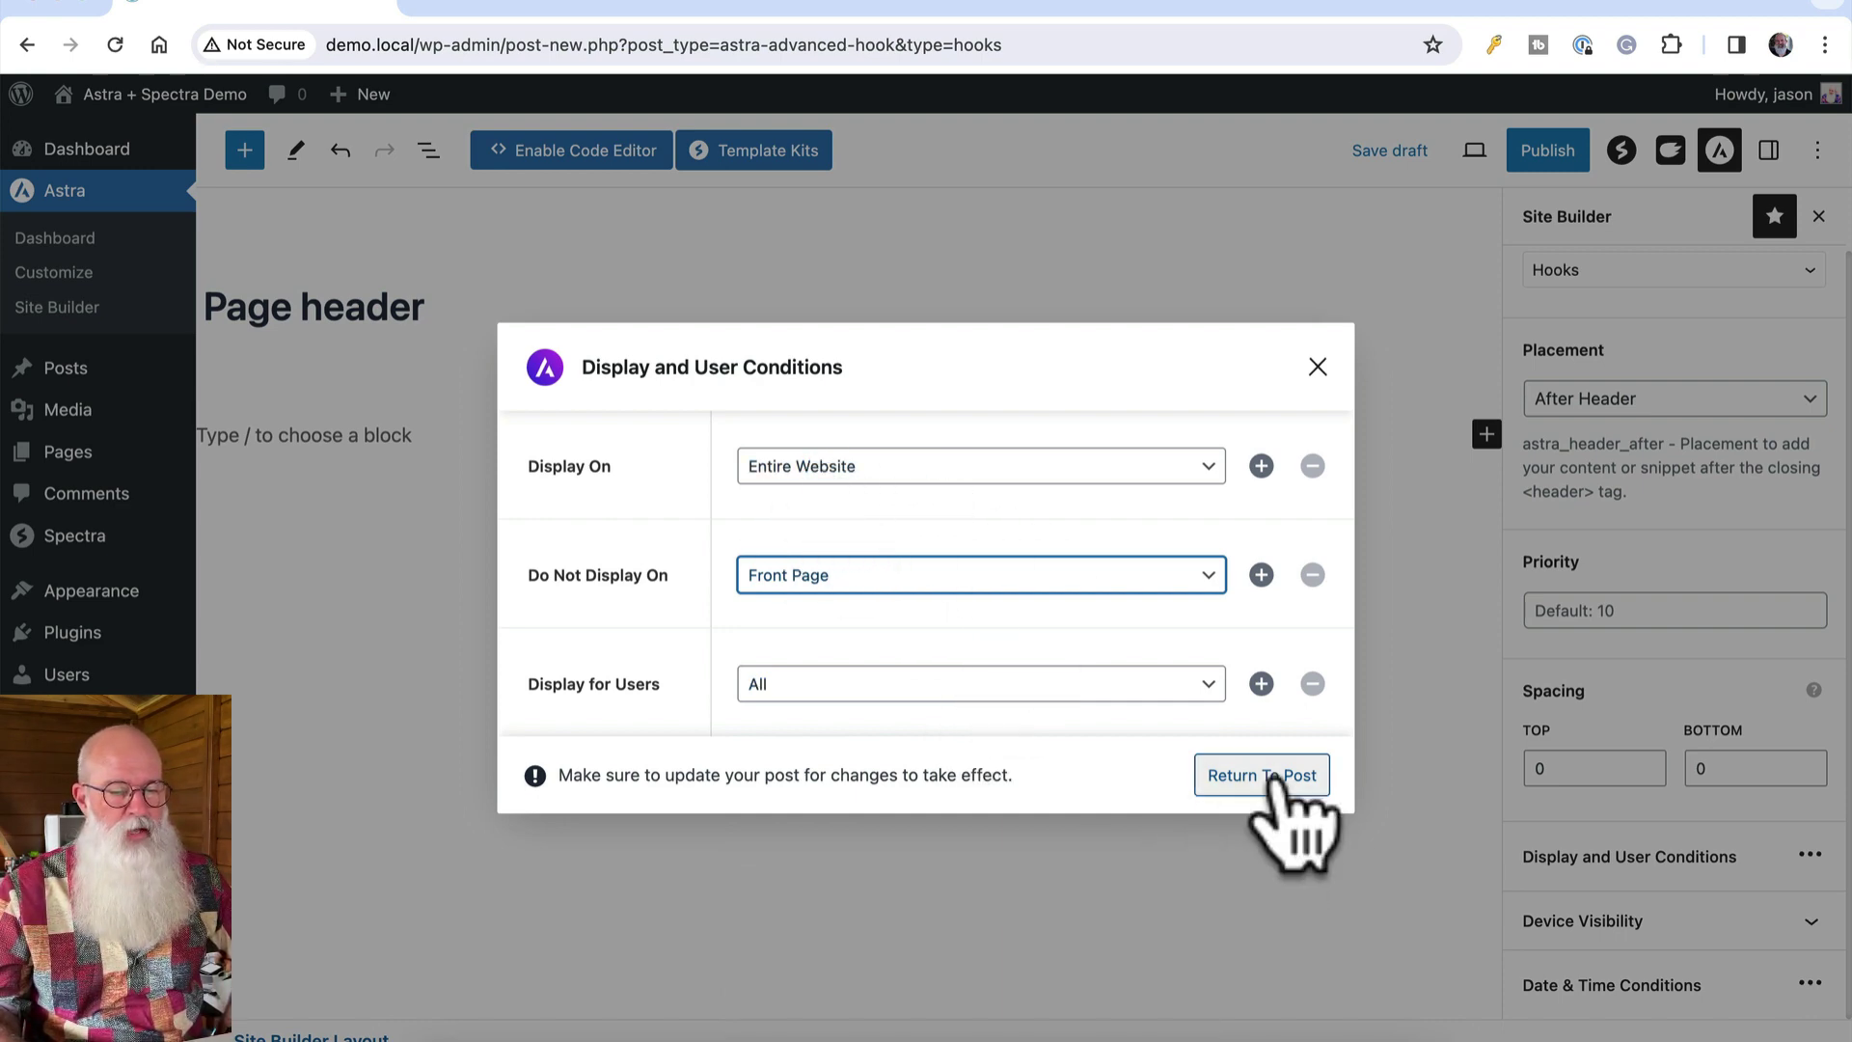
{"action": "left_click", "coordinate": [1275, 783]}
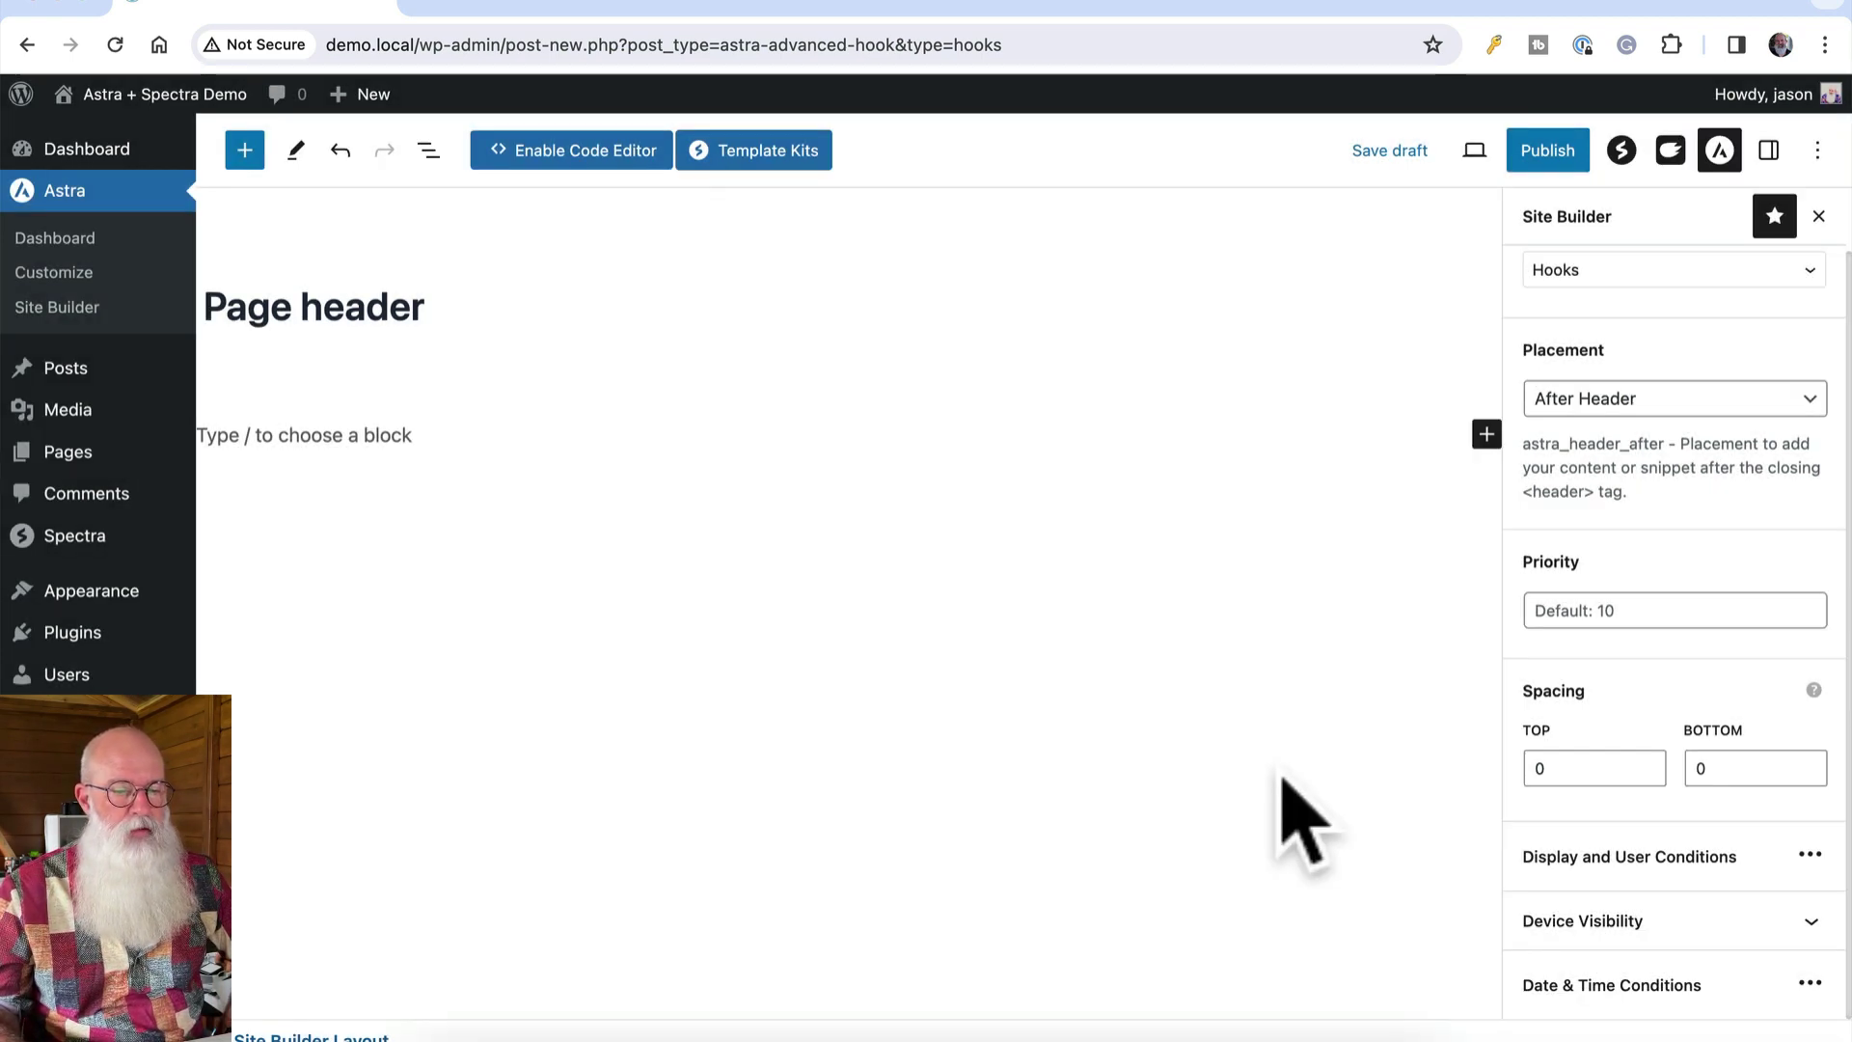
Insert a single-column Container block, removing a Heading block added by mistake
{"action": "left_click", "coordinate": [525, 435]}
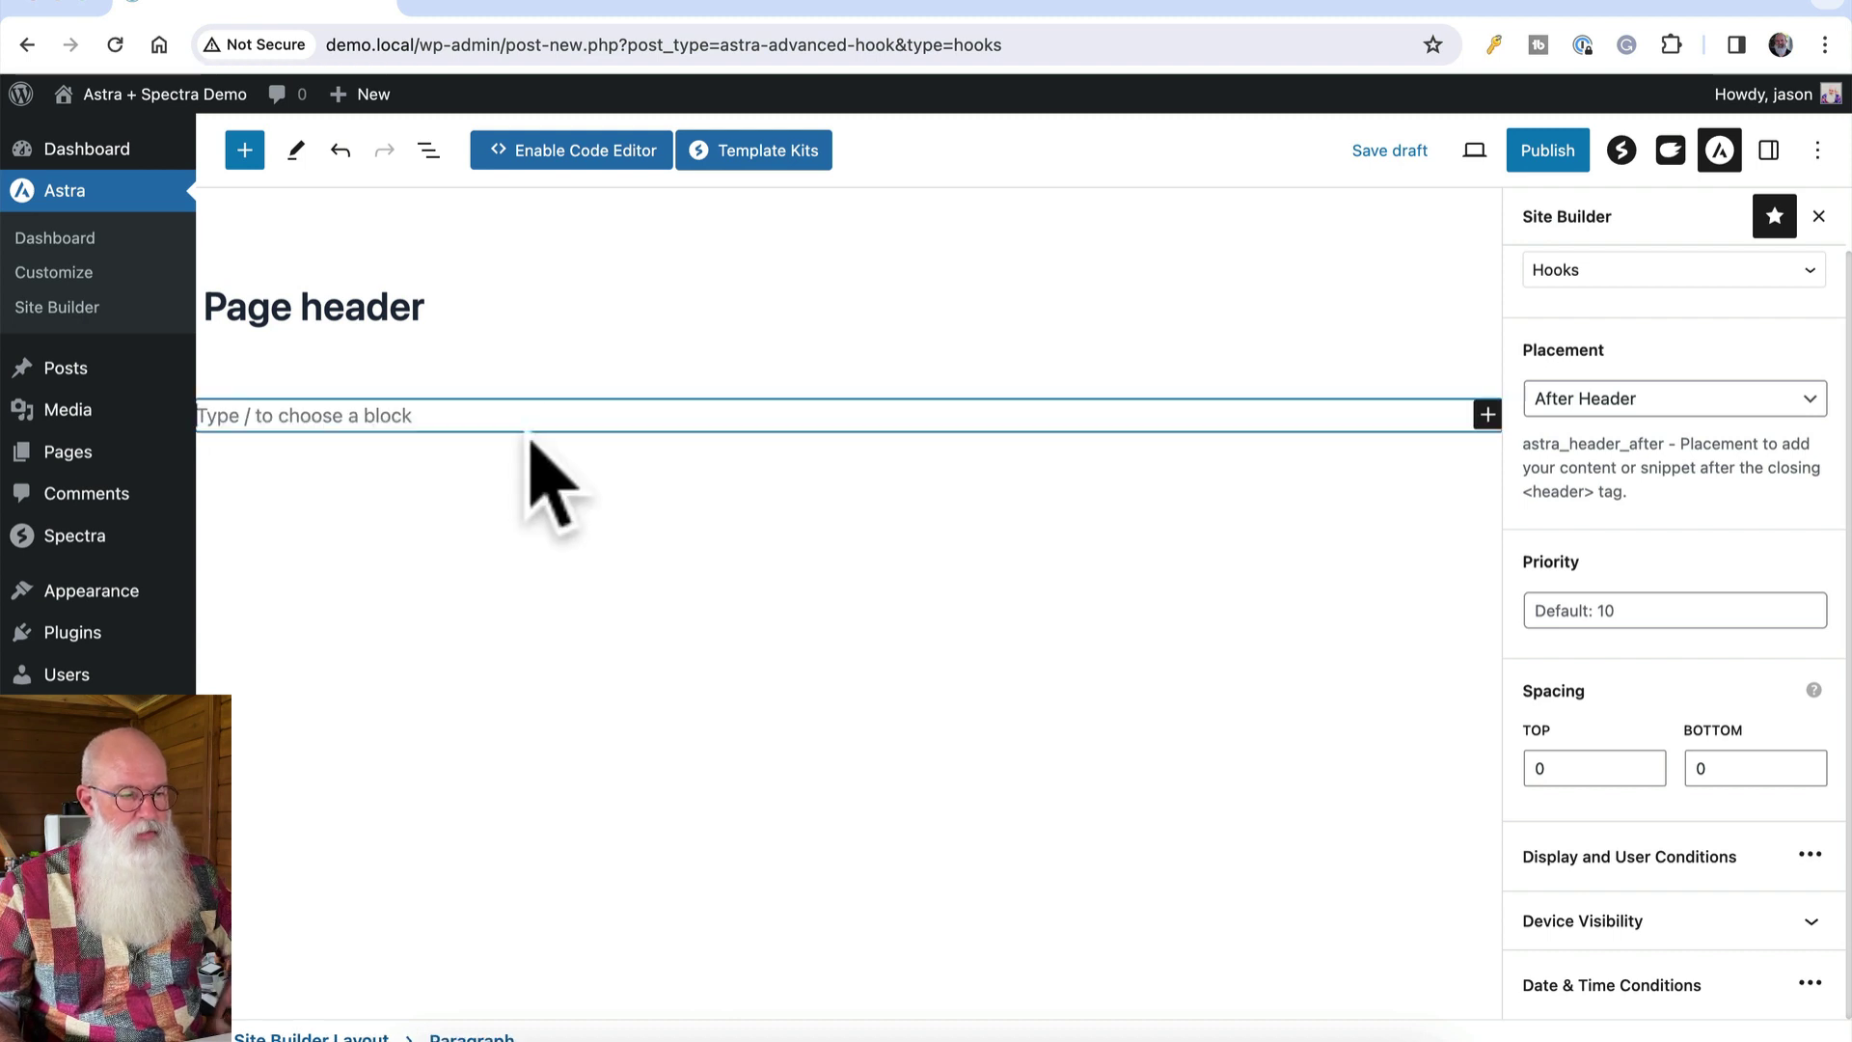
{"action": "type", "text": "/cont"}
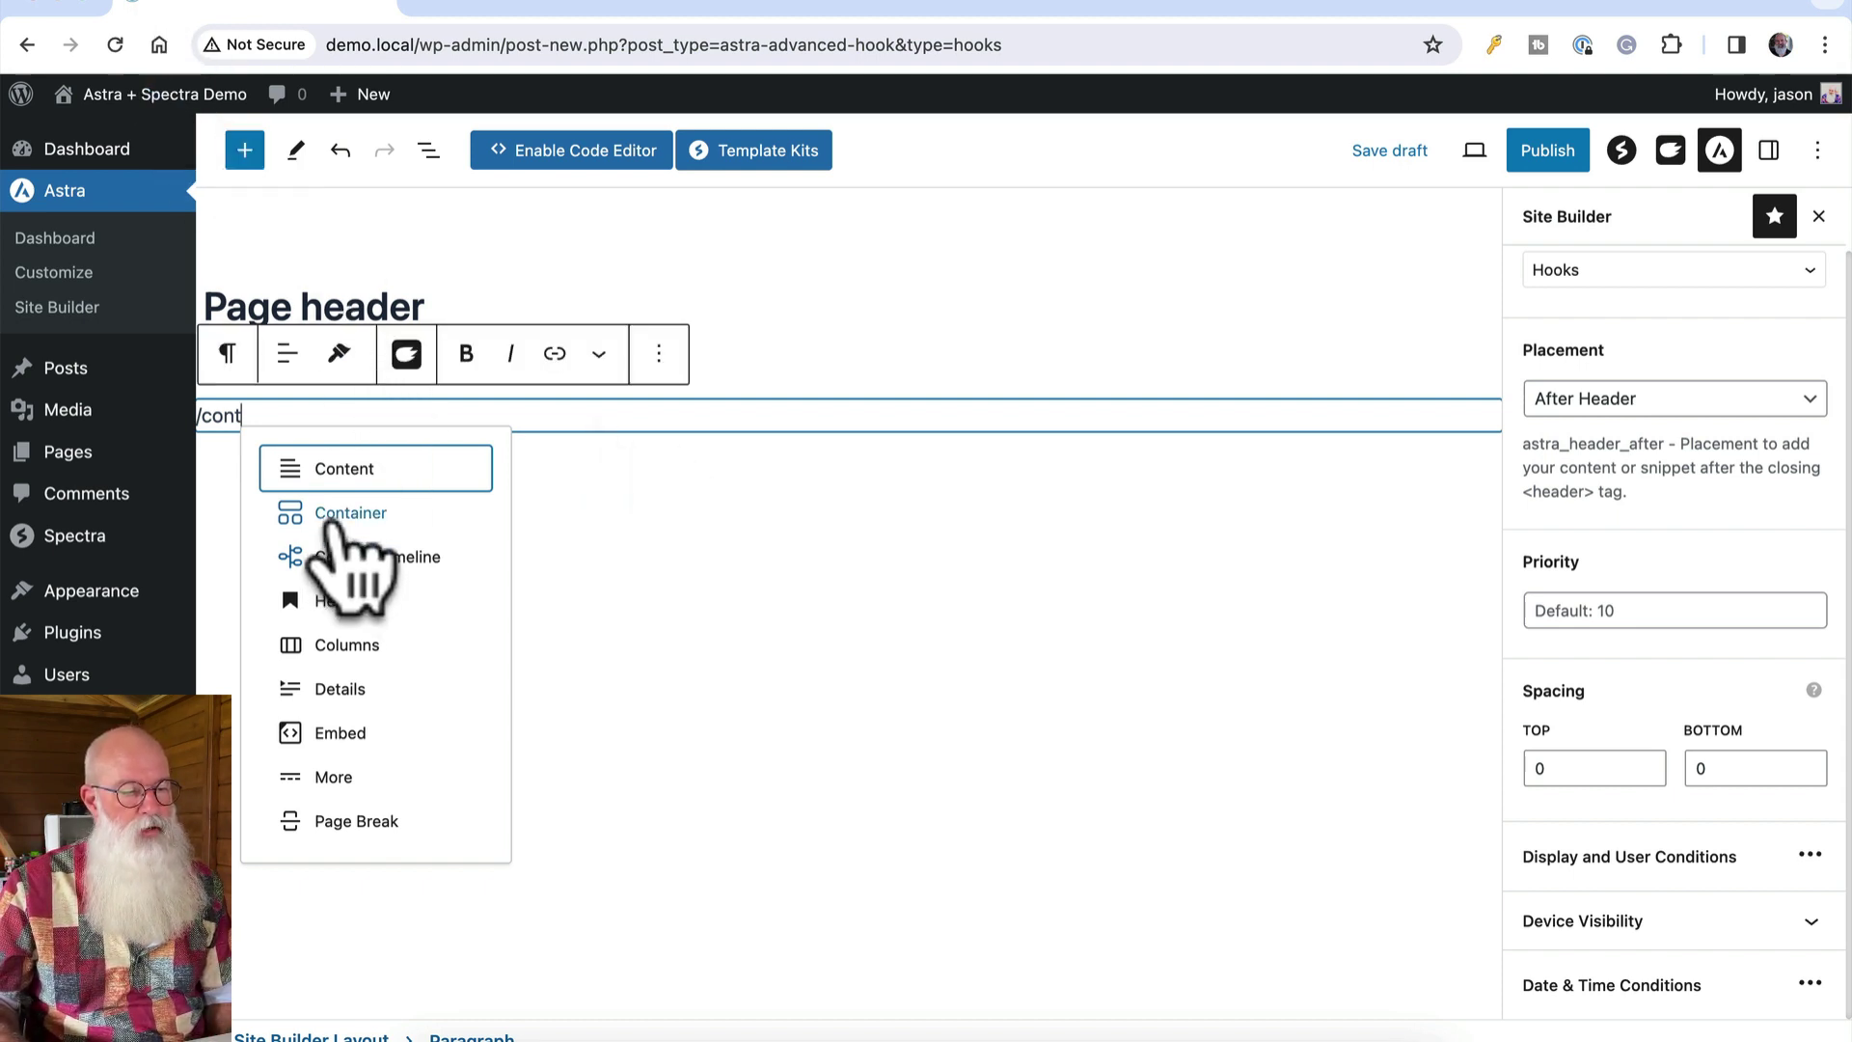
{"action": "left_click", "coordinate": [349, 513]}
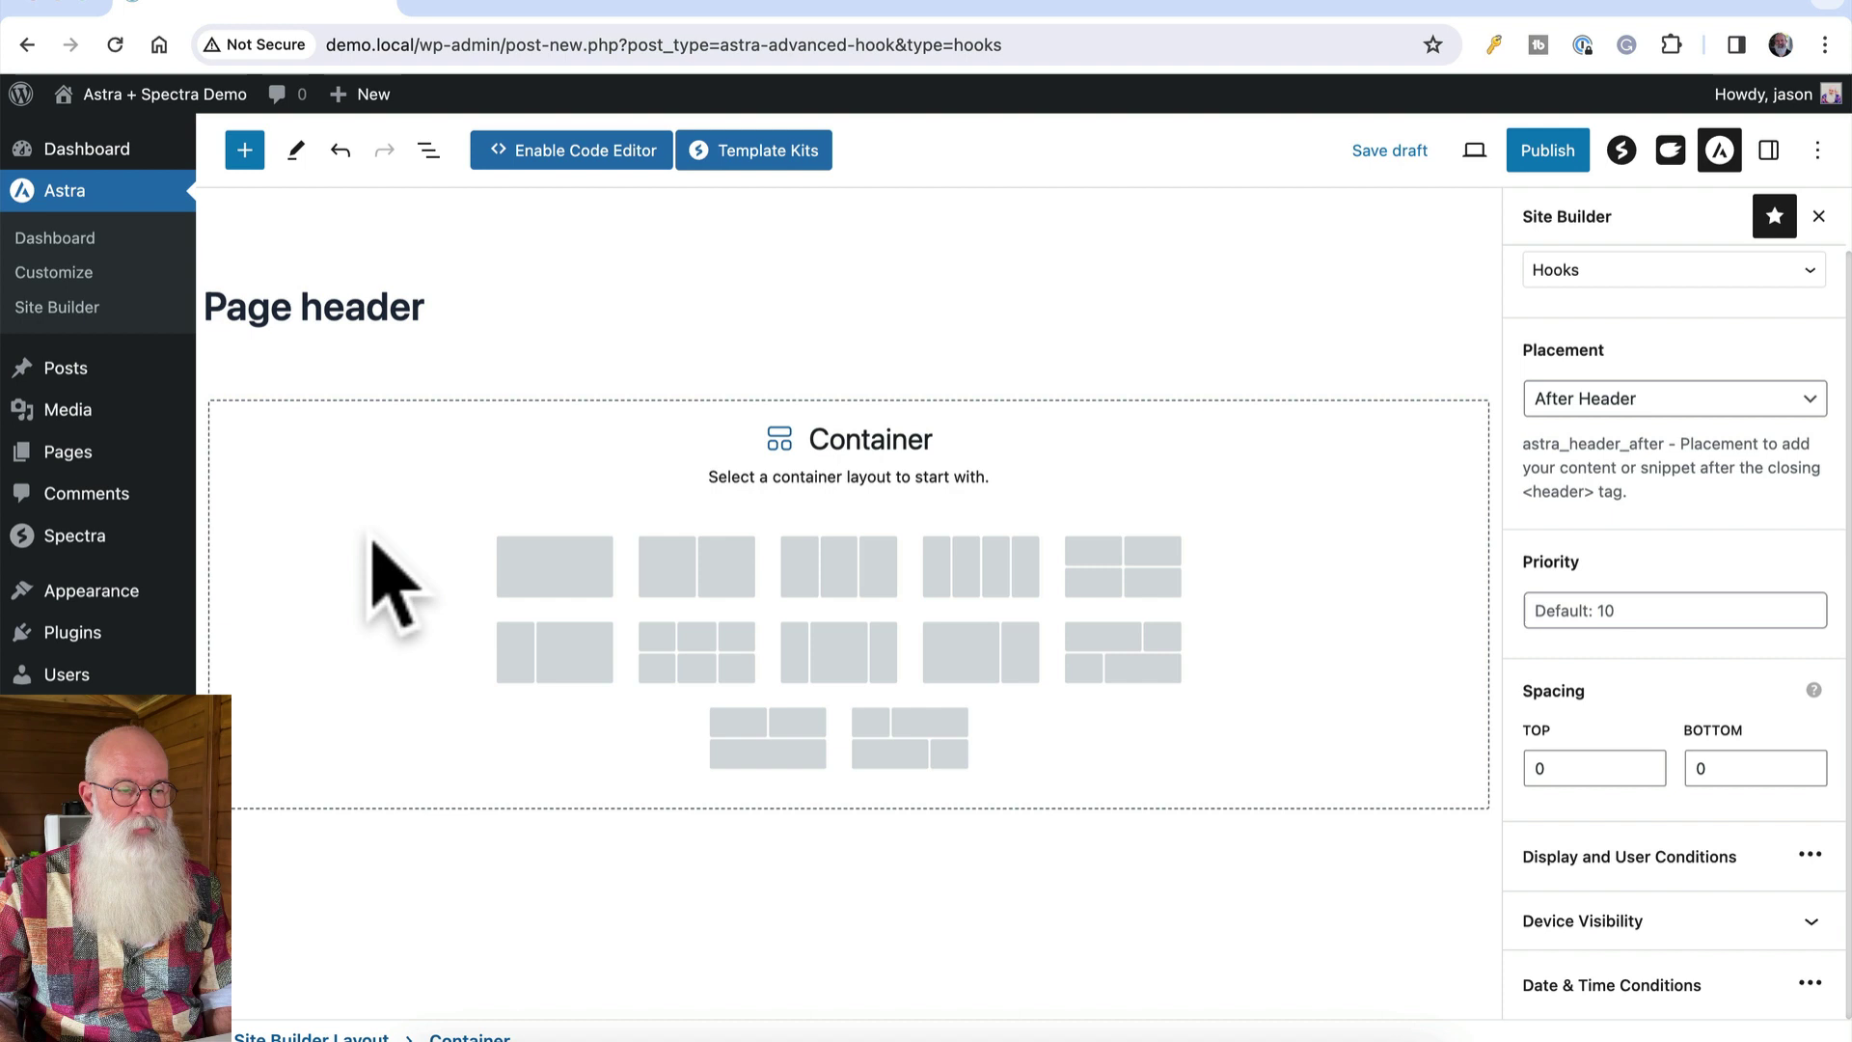
{"action": "left_click", "coordinate": [528, 571]}
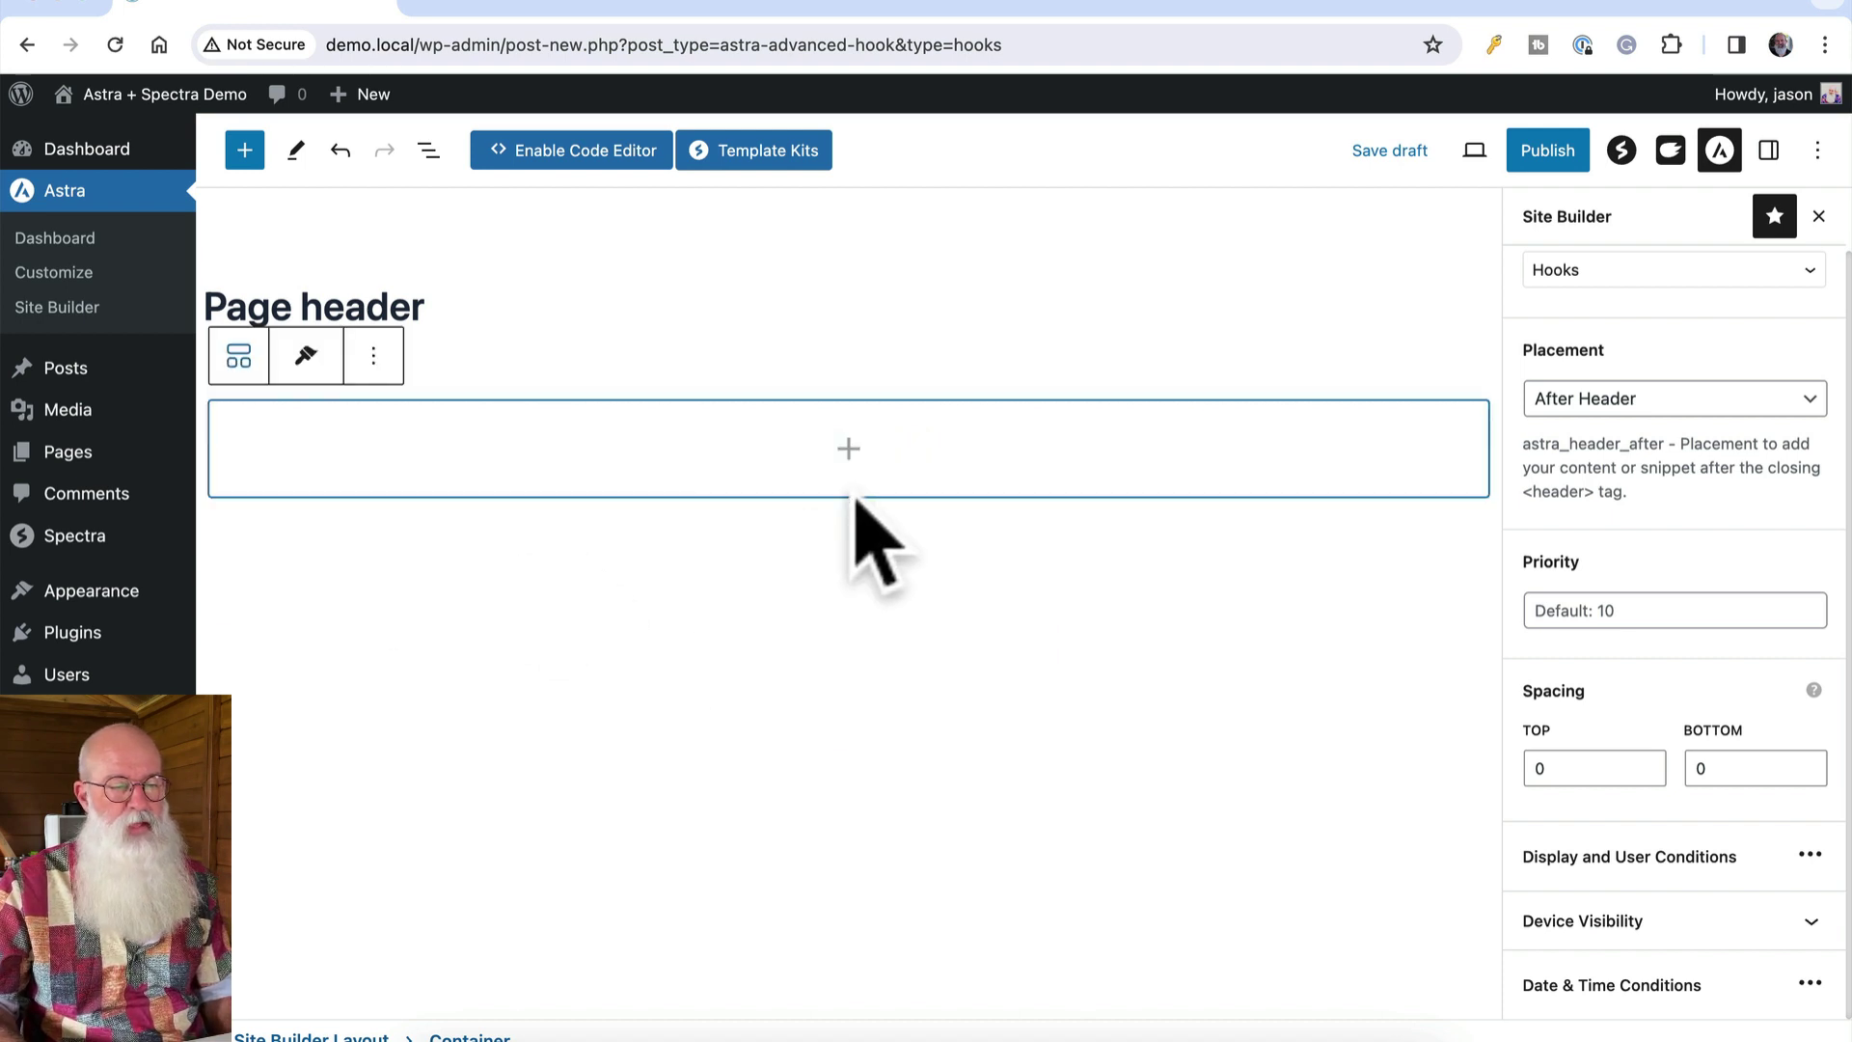
{"action": "left_click", "coordinate": [849, 448]}
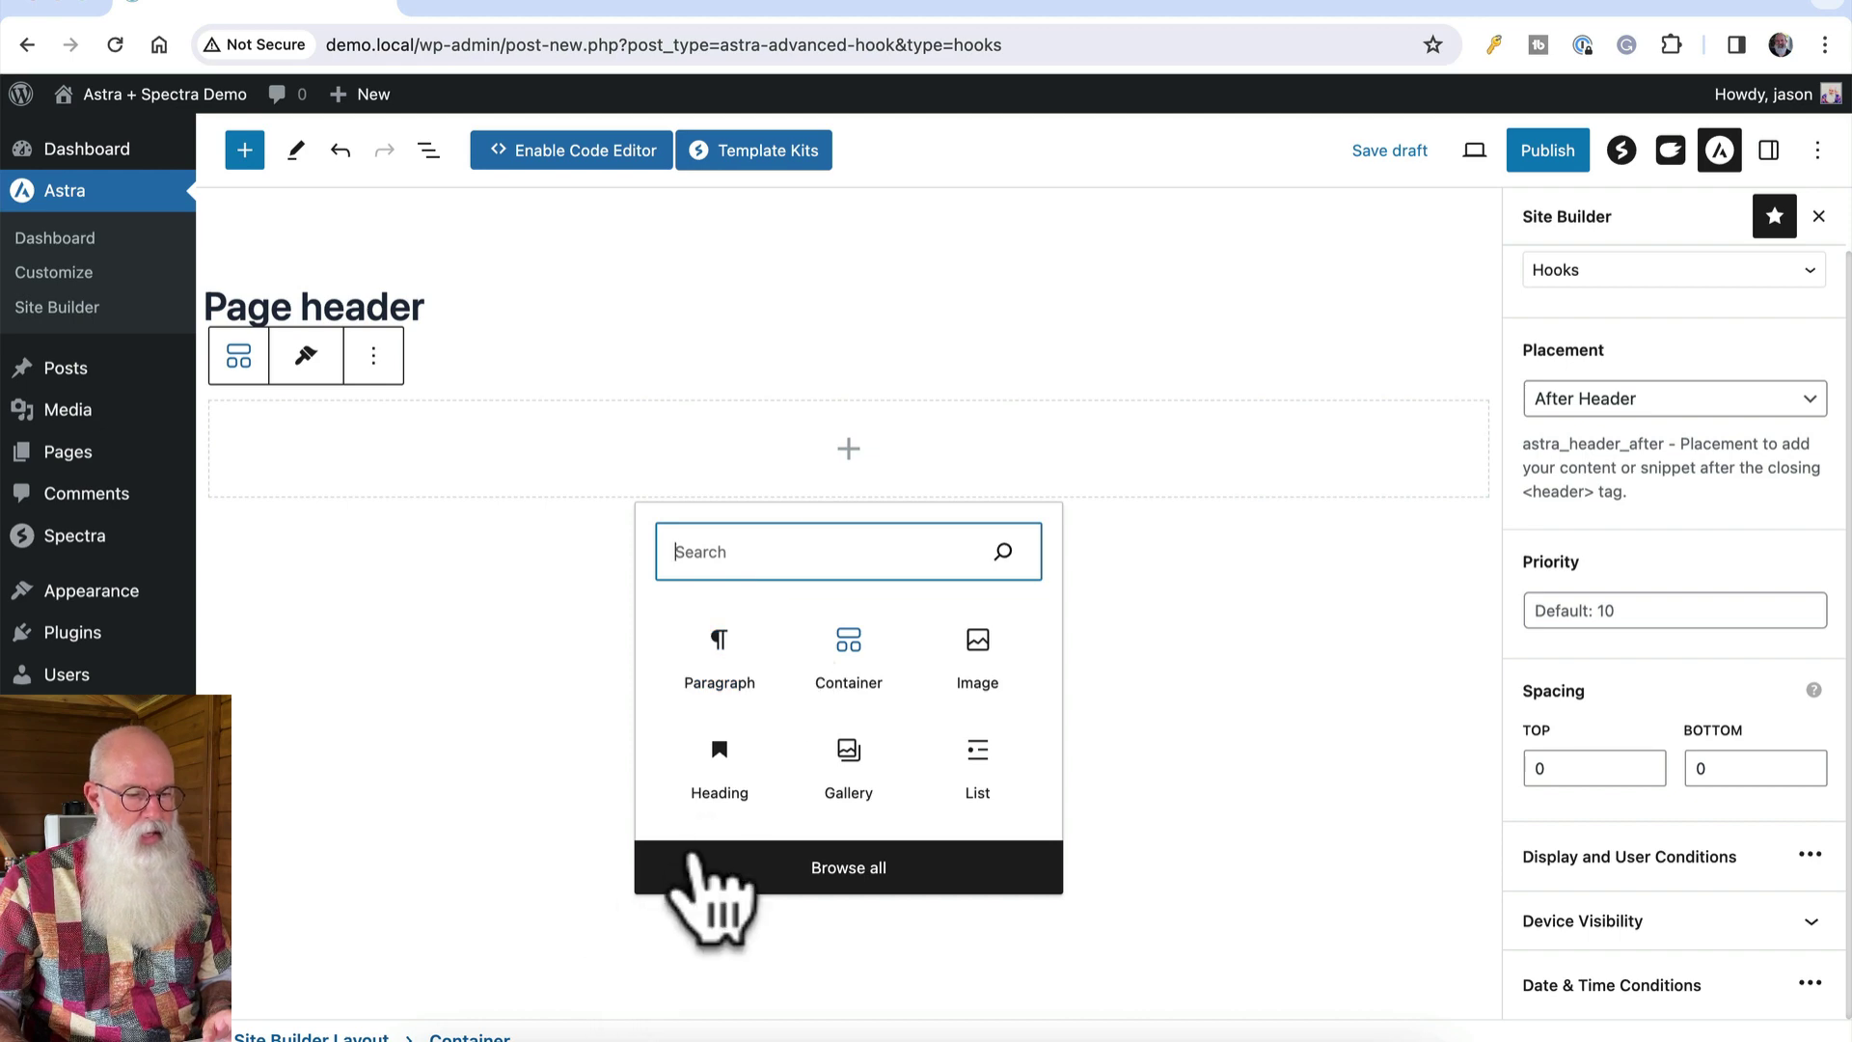
{"action": "left_click", "coordinate": [718, 772]}
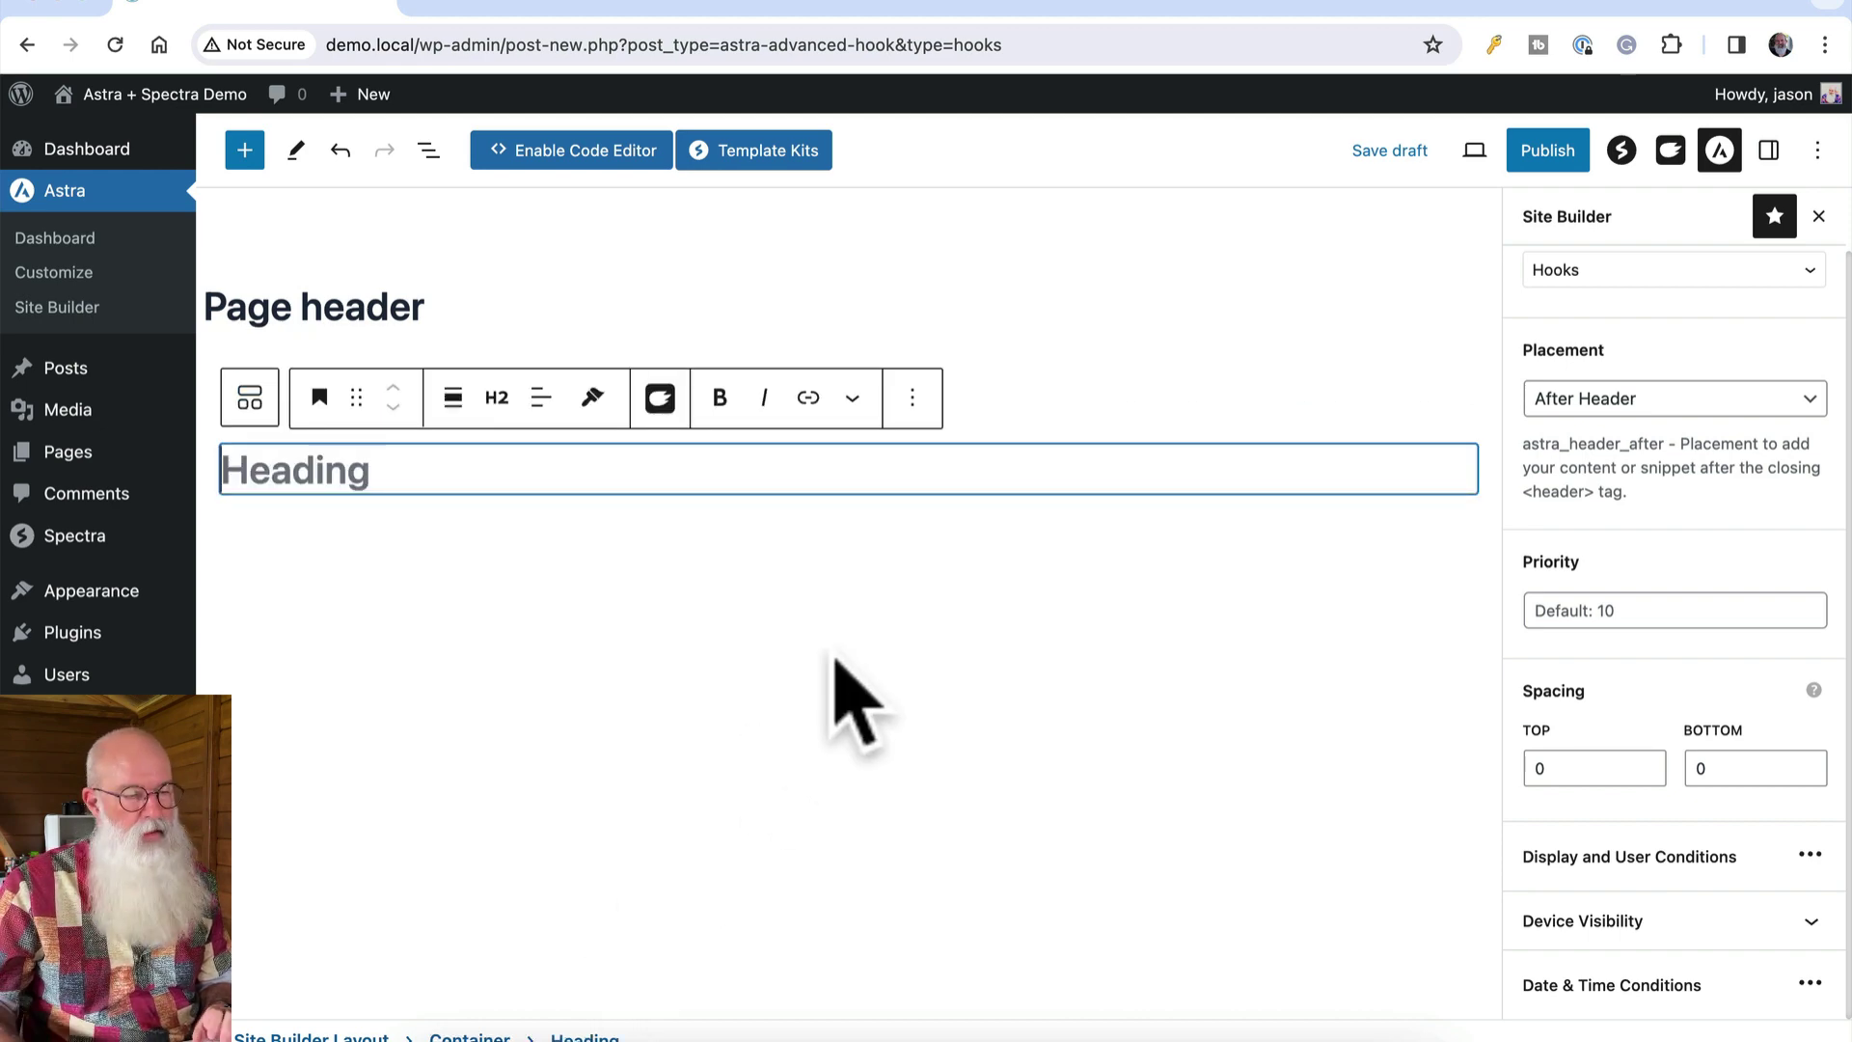
{"action": "left_click", "coordinate": [912, 398]}
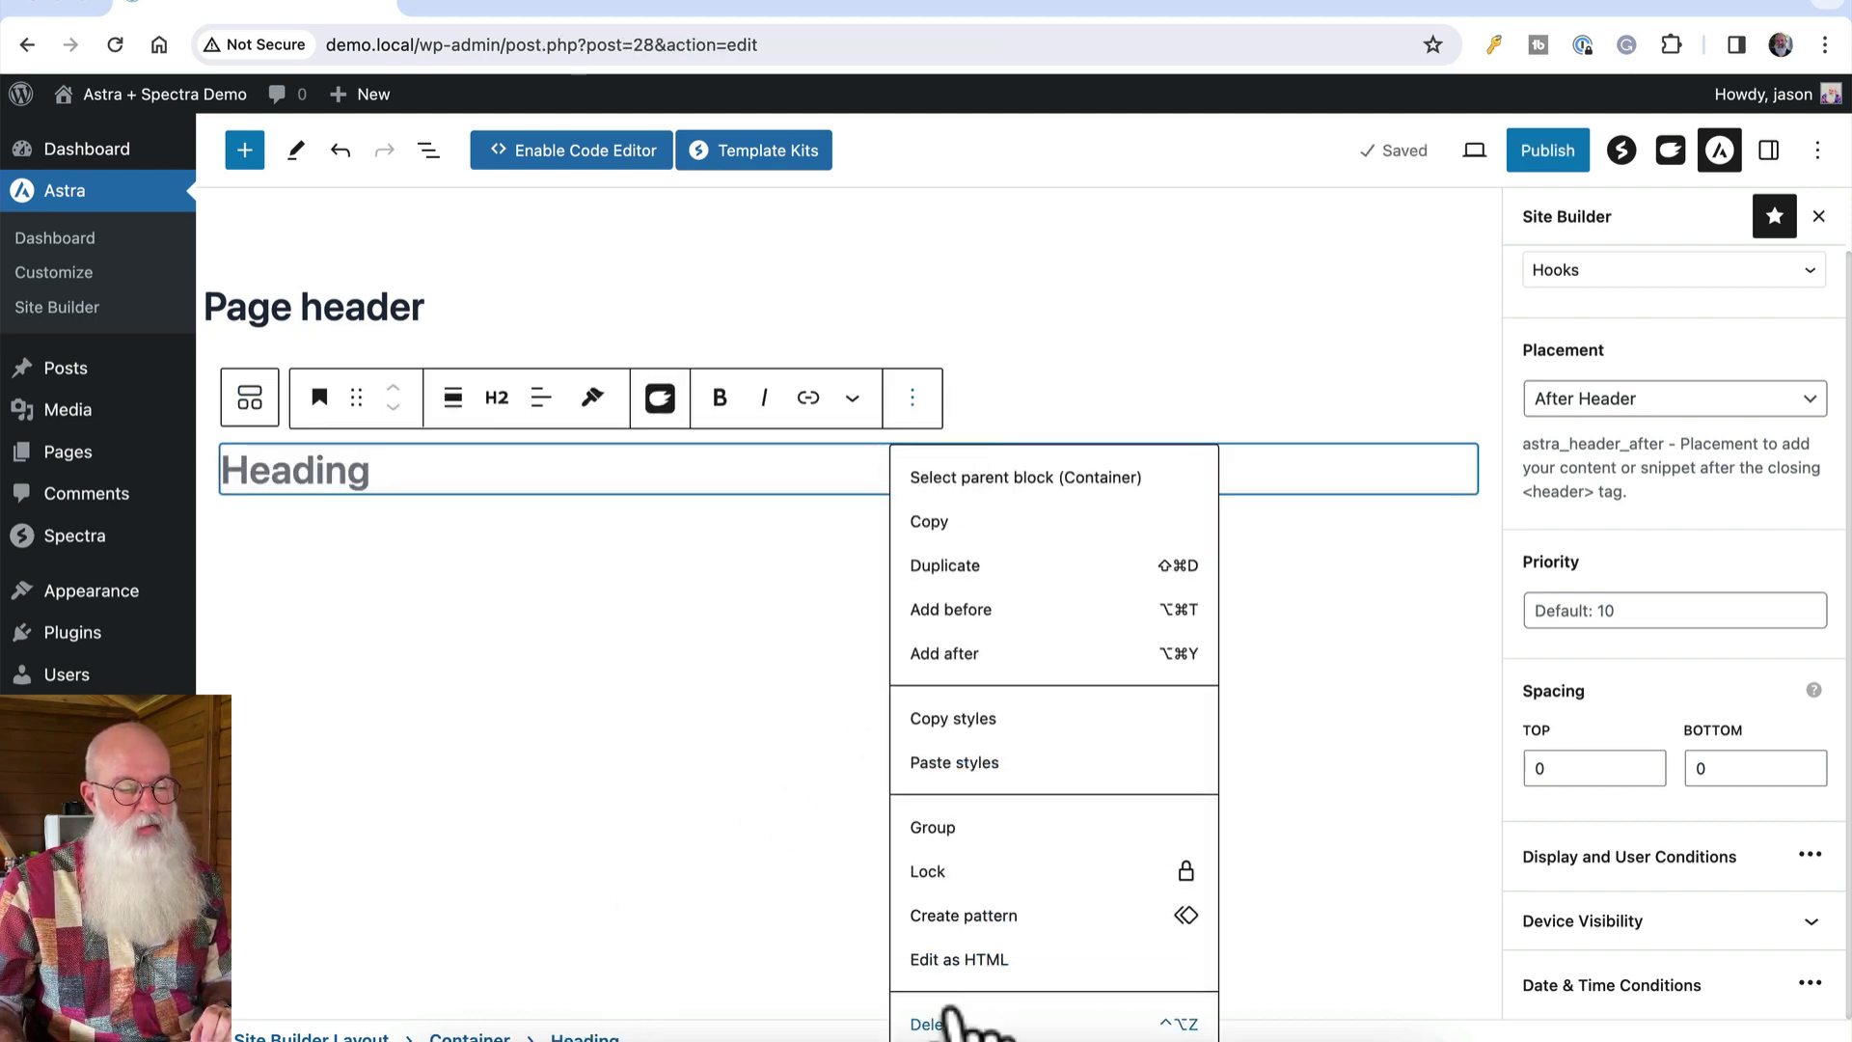
{"action": "left_click", "coordinate": [943, 1020]}
Add a Title block inside the container, set to H1 with centred text
{"action": "left_click", "coordinate": [847, 450]}
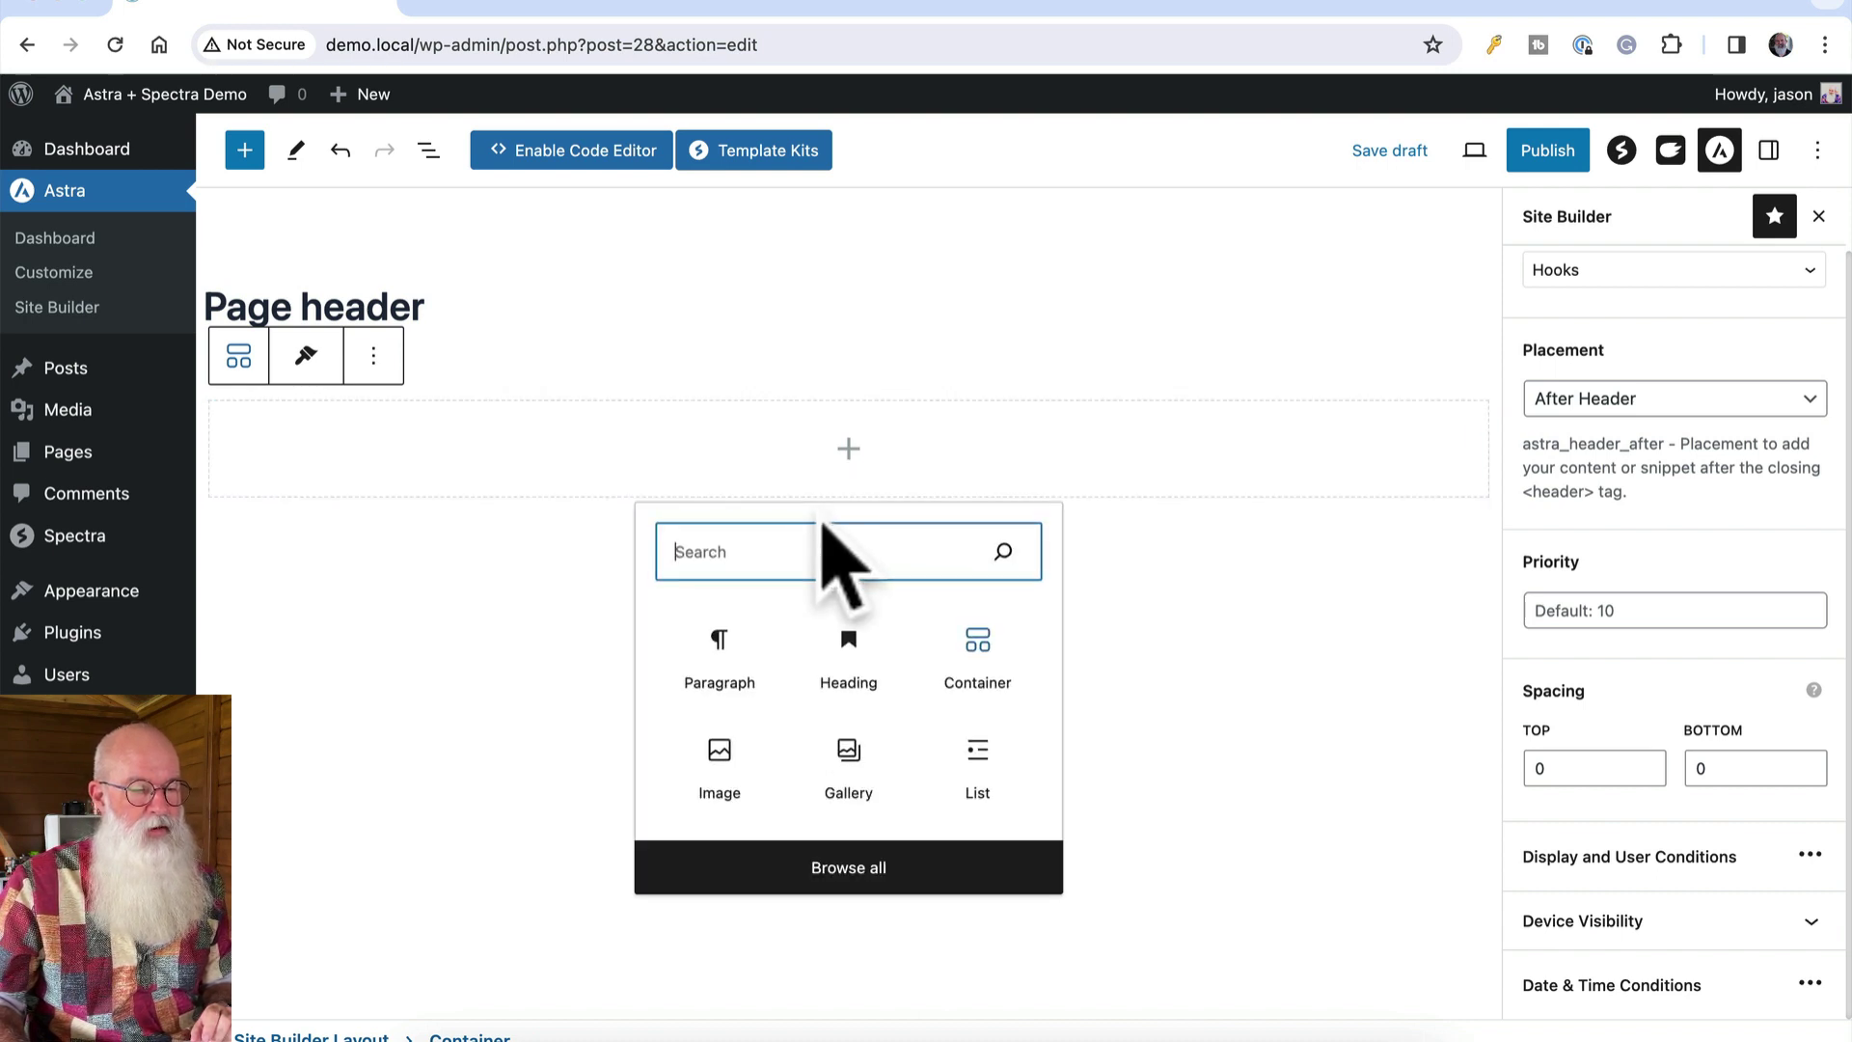
{"action": "type", "text": "tit"}
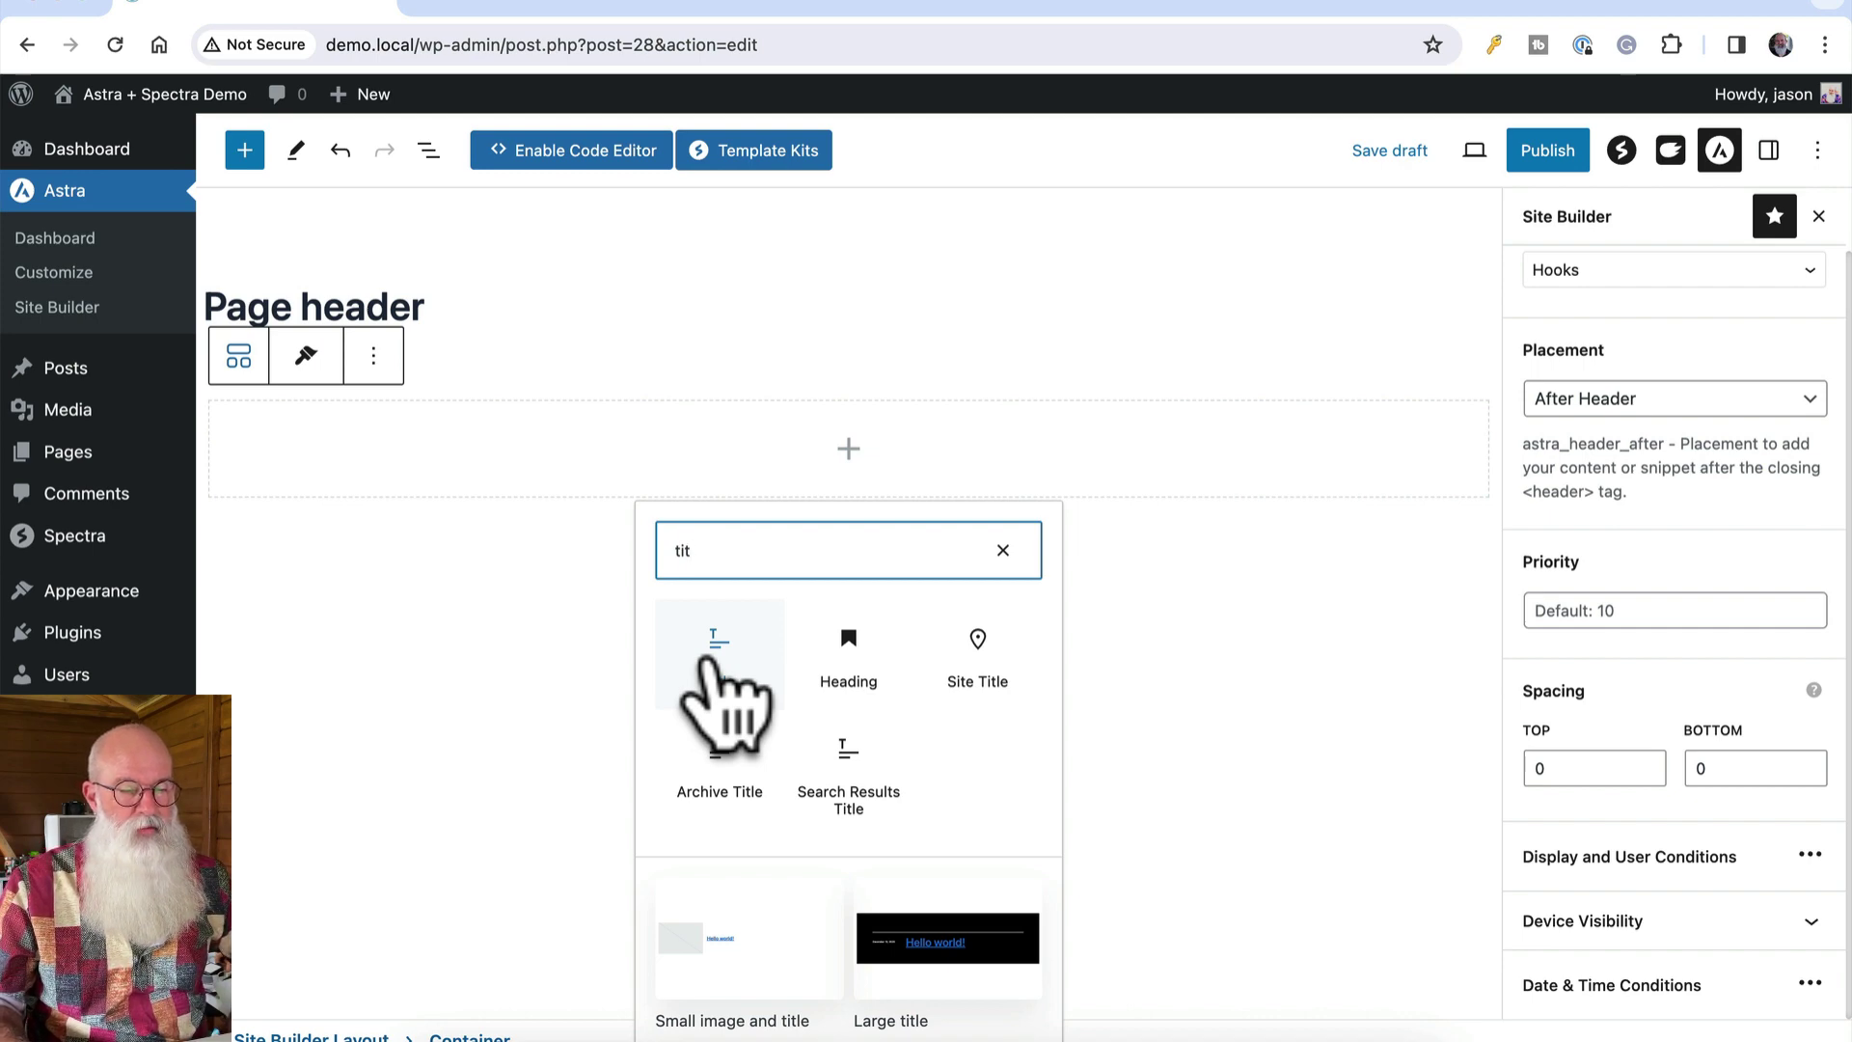
{"action": "left_click", "coordinate": [707, 661]}
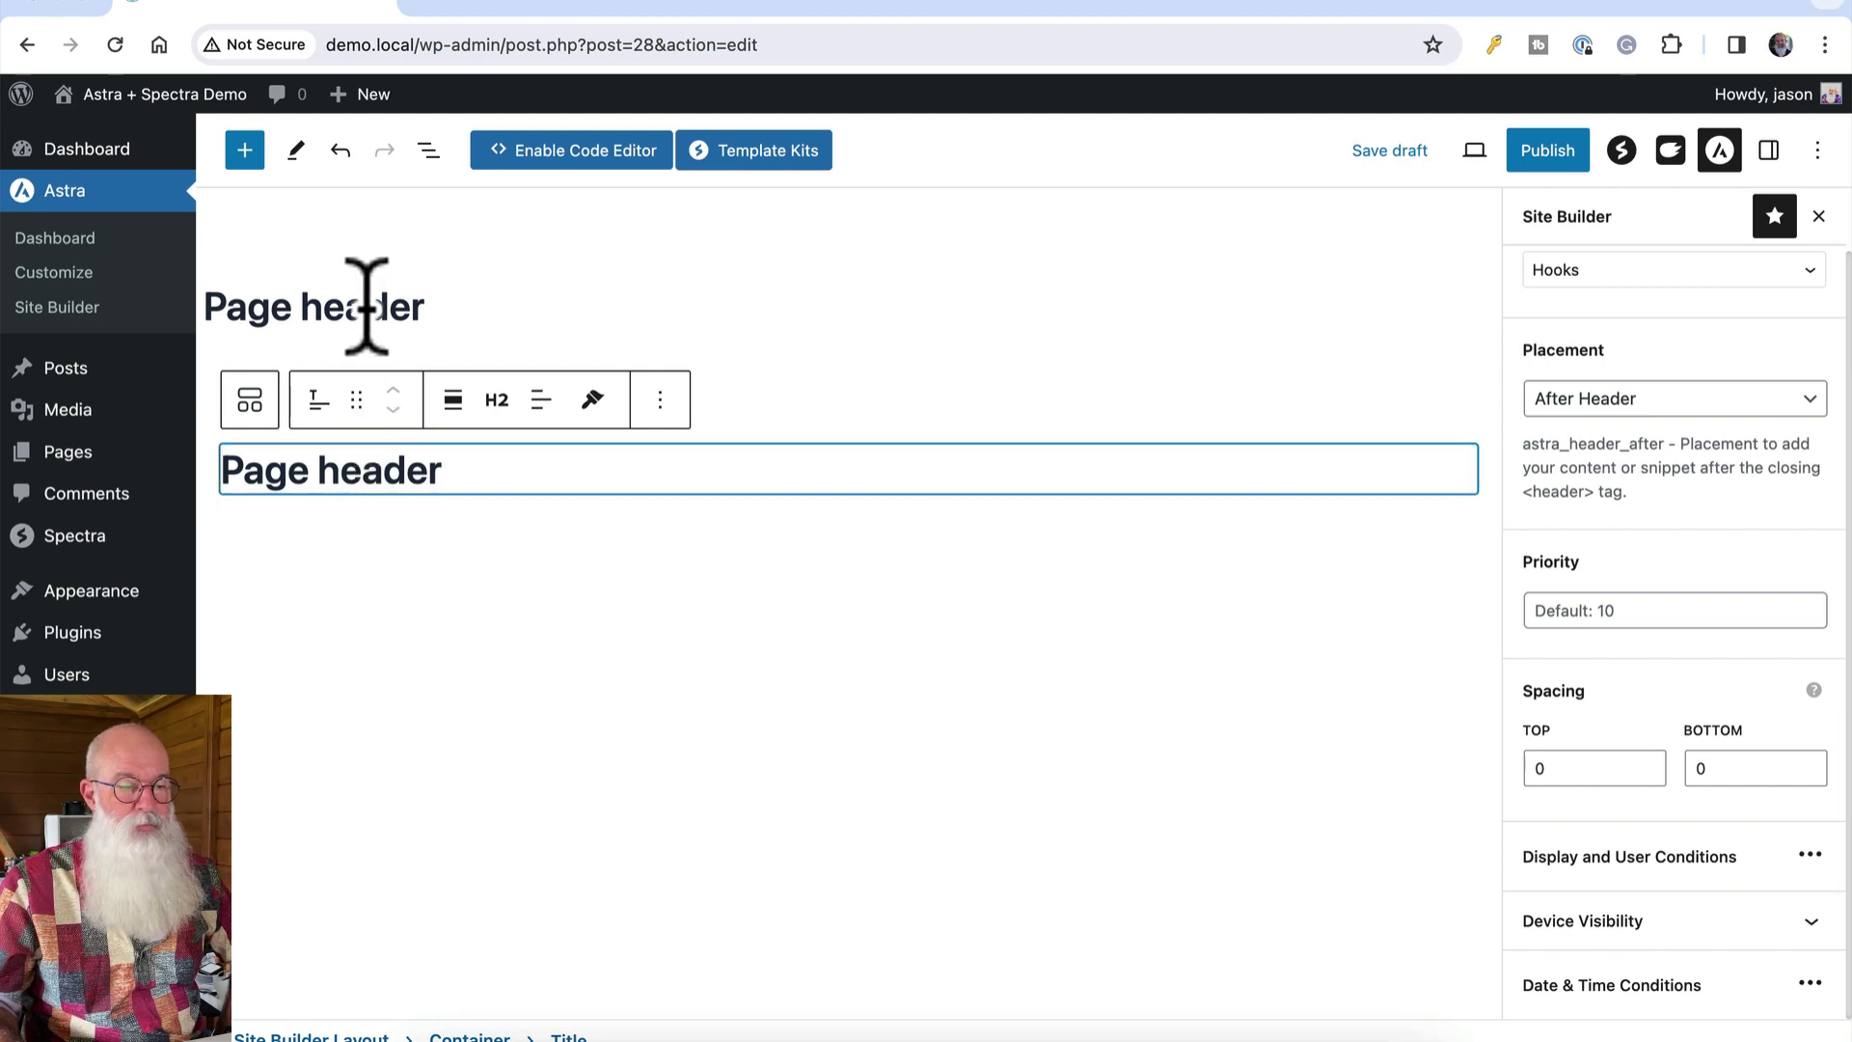
{"action": "left_click", "coordinate": [496, 399]}
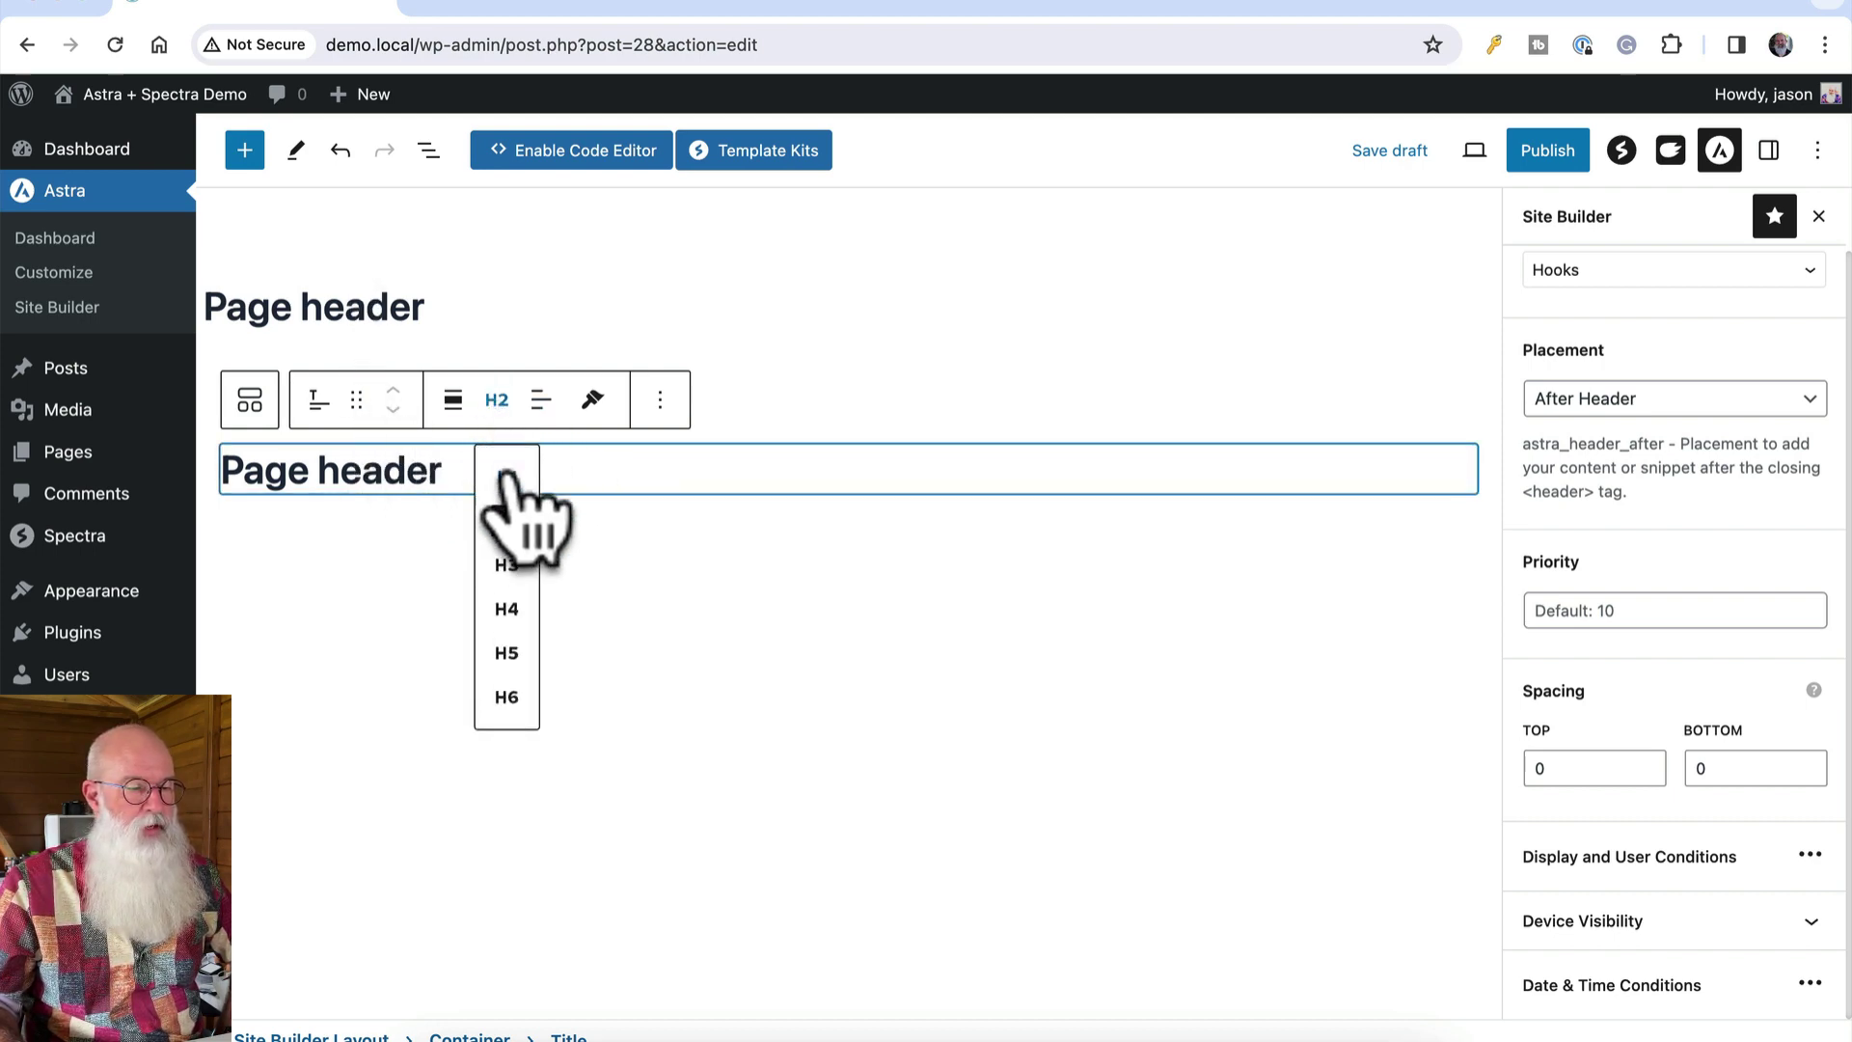
{"action": "left_click", "coordinate": [506, 477]}
{"action": "left_click", "coordinate": [541, 399]}
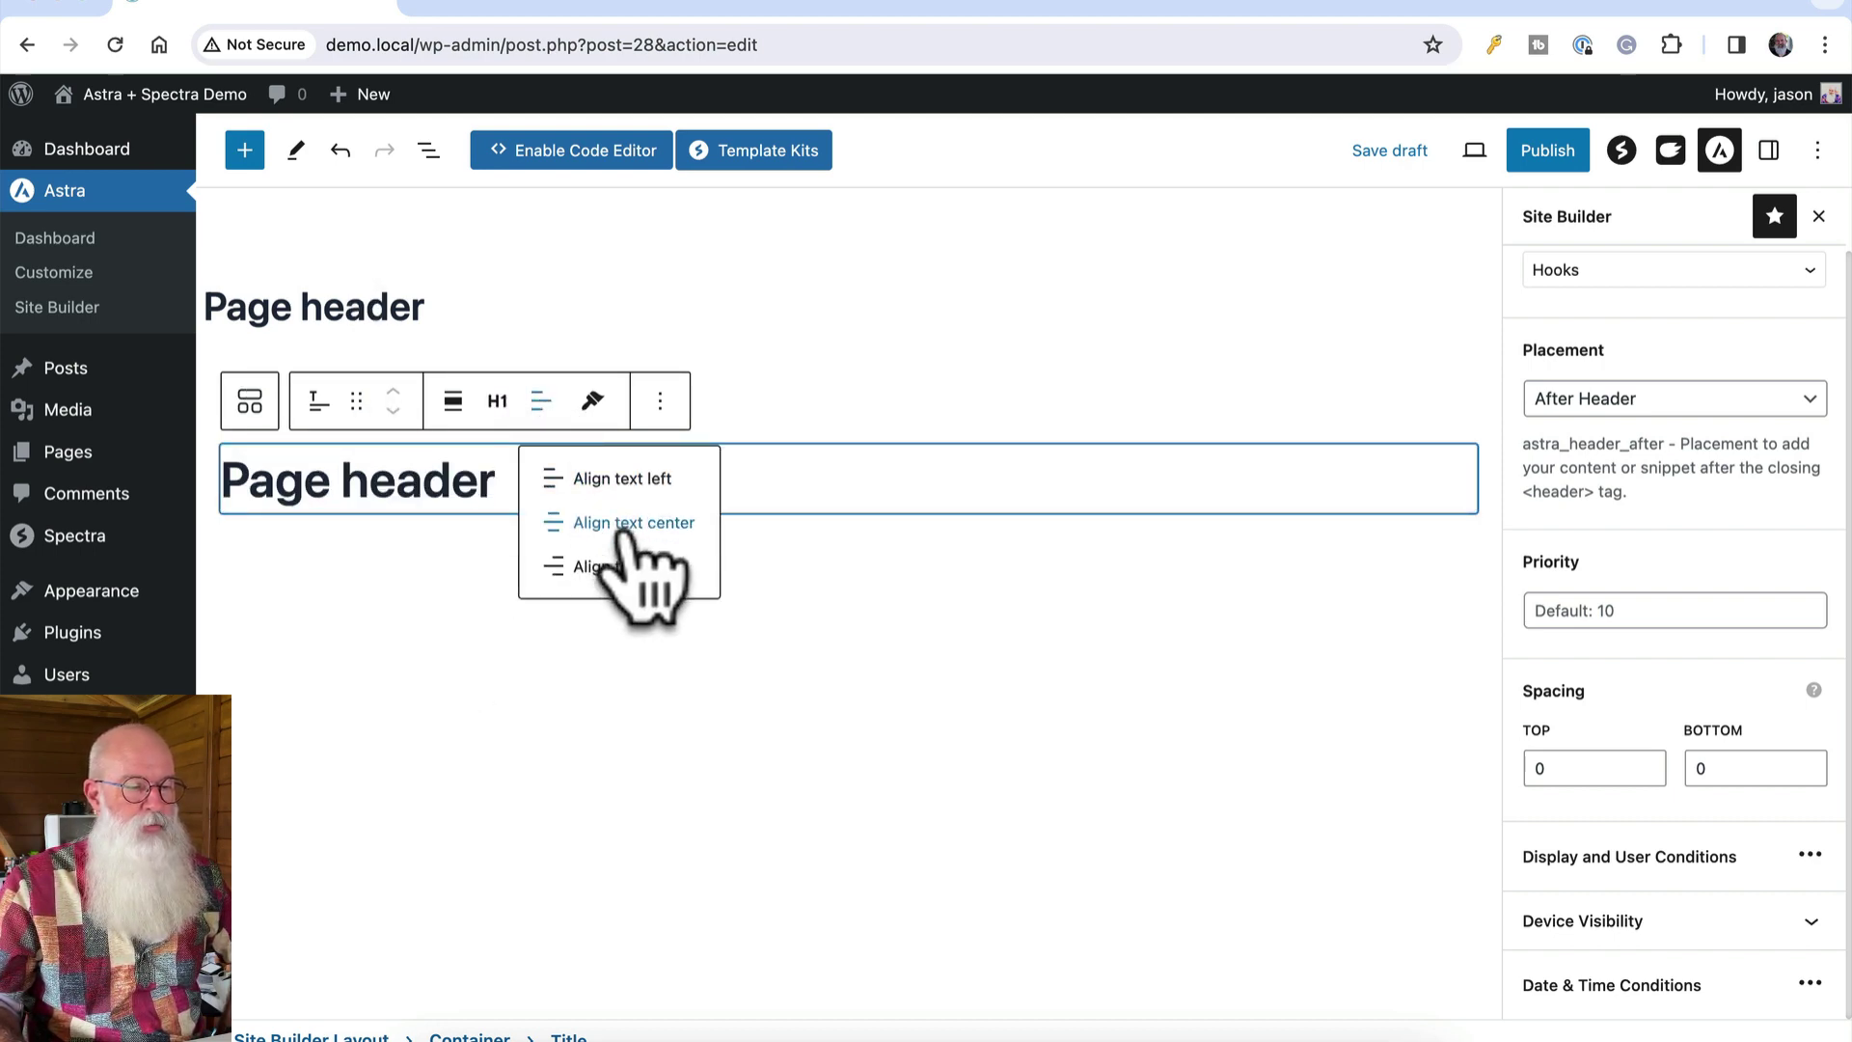
{"action": "left_click", "coordinate": [622, 562]}
{"action": "left_click", "coordinate": [541, 400]}
{"action": "left_click", "coordinate": [574, 521]}
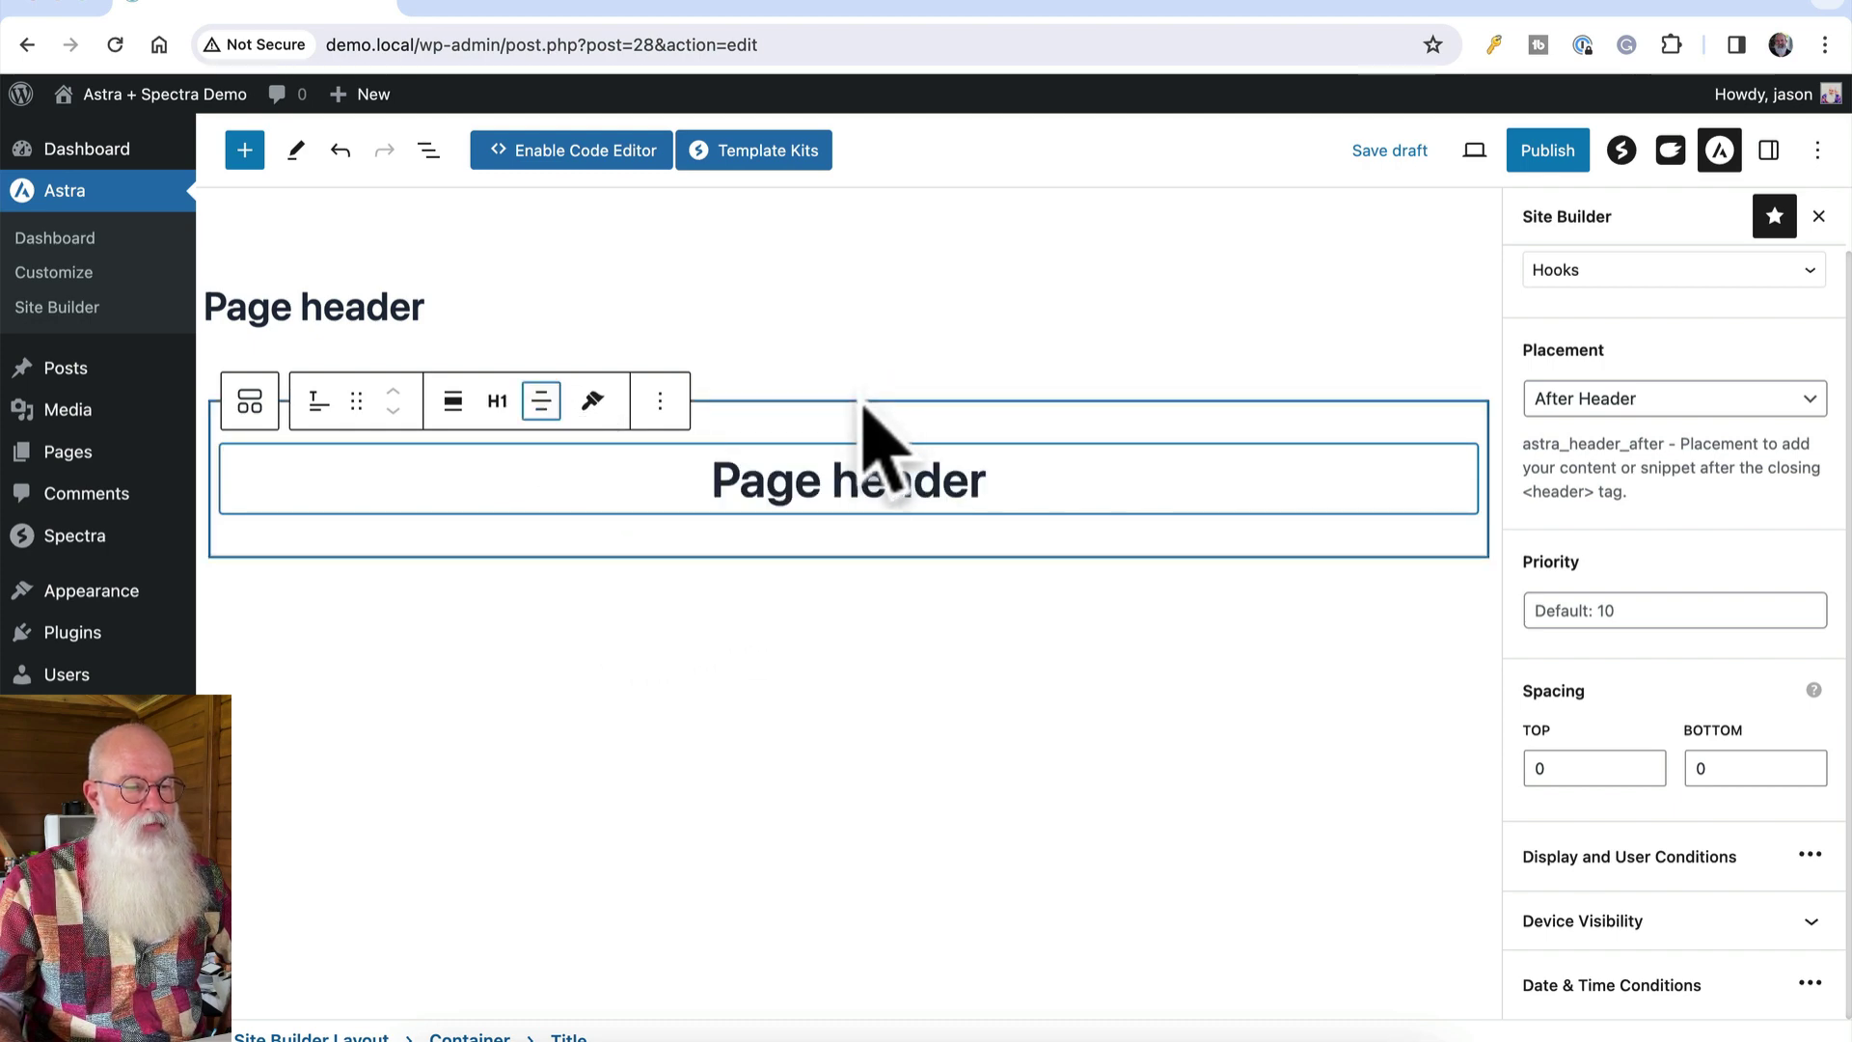
{"action": "left_click", "coordinate": [863, 407]}
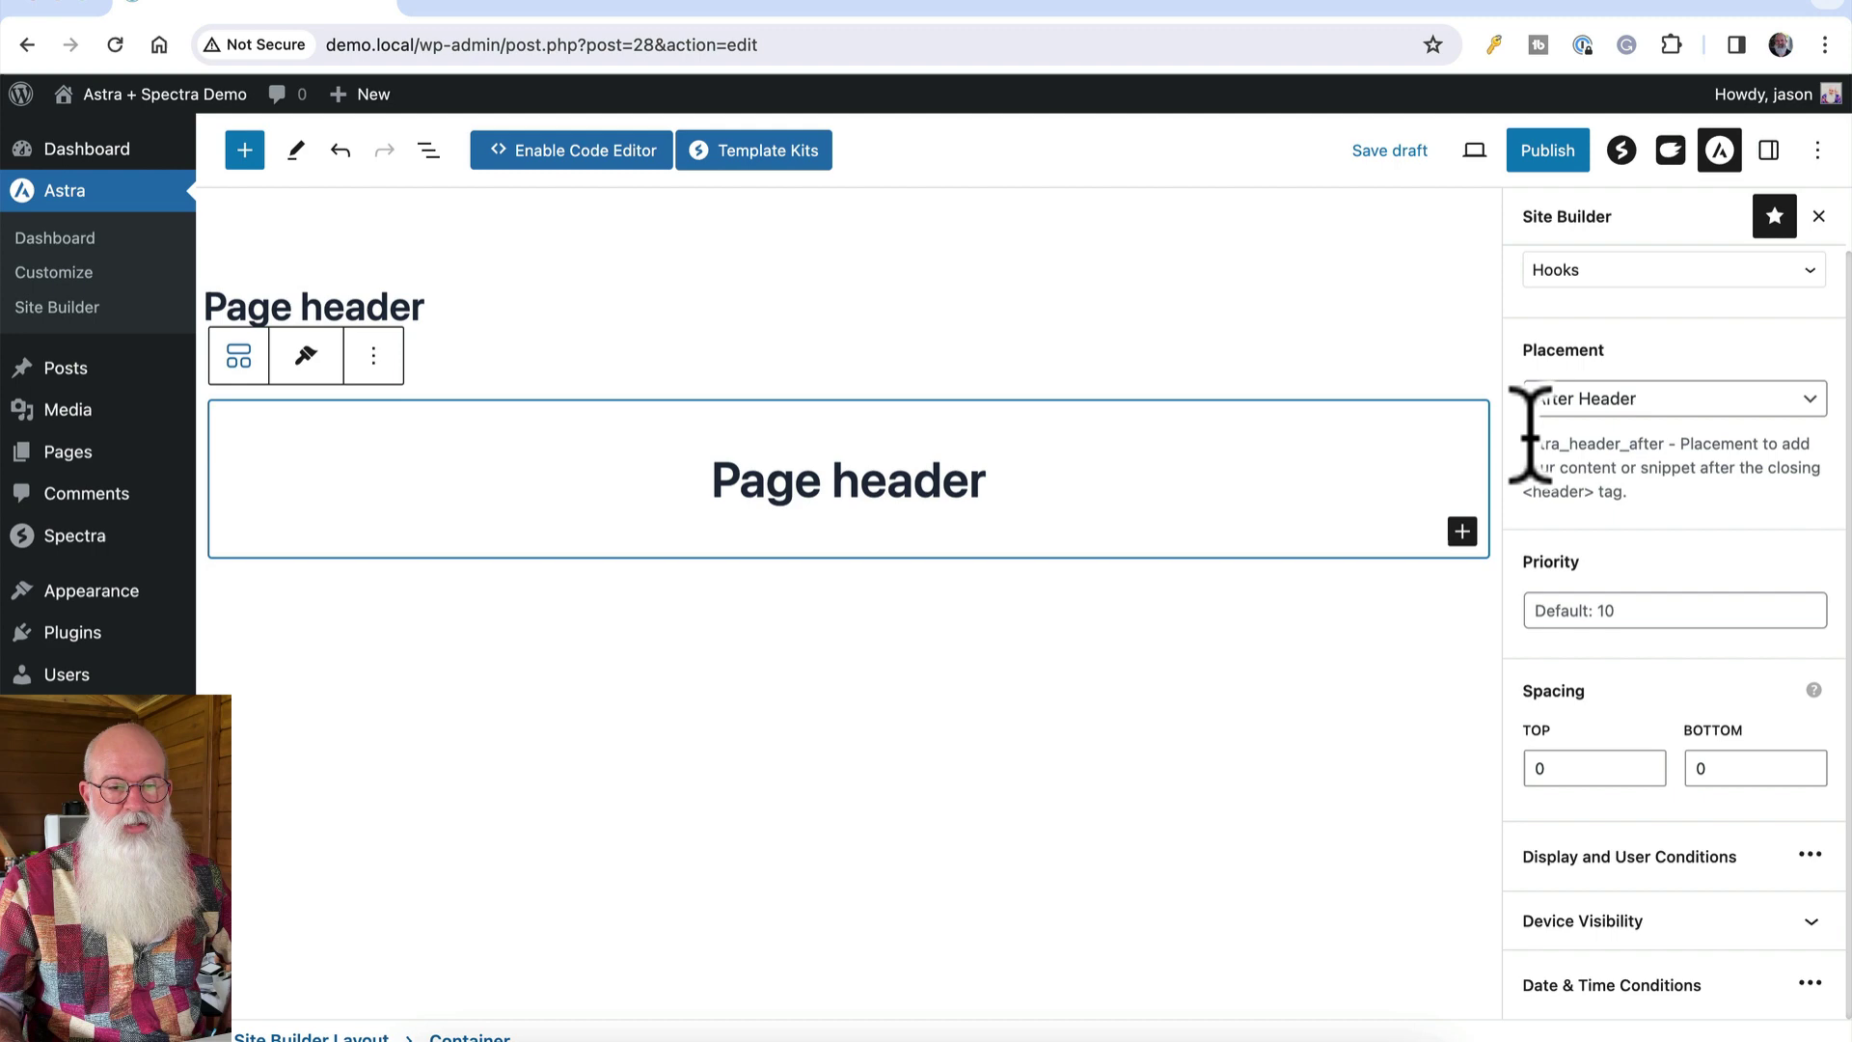
Switch the container's background to an image and make it a dynamic image
{"action": "left_click", "coordinate": [1769, 149]}
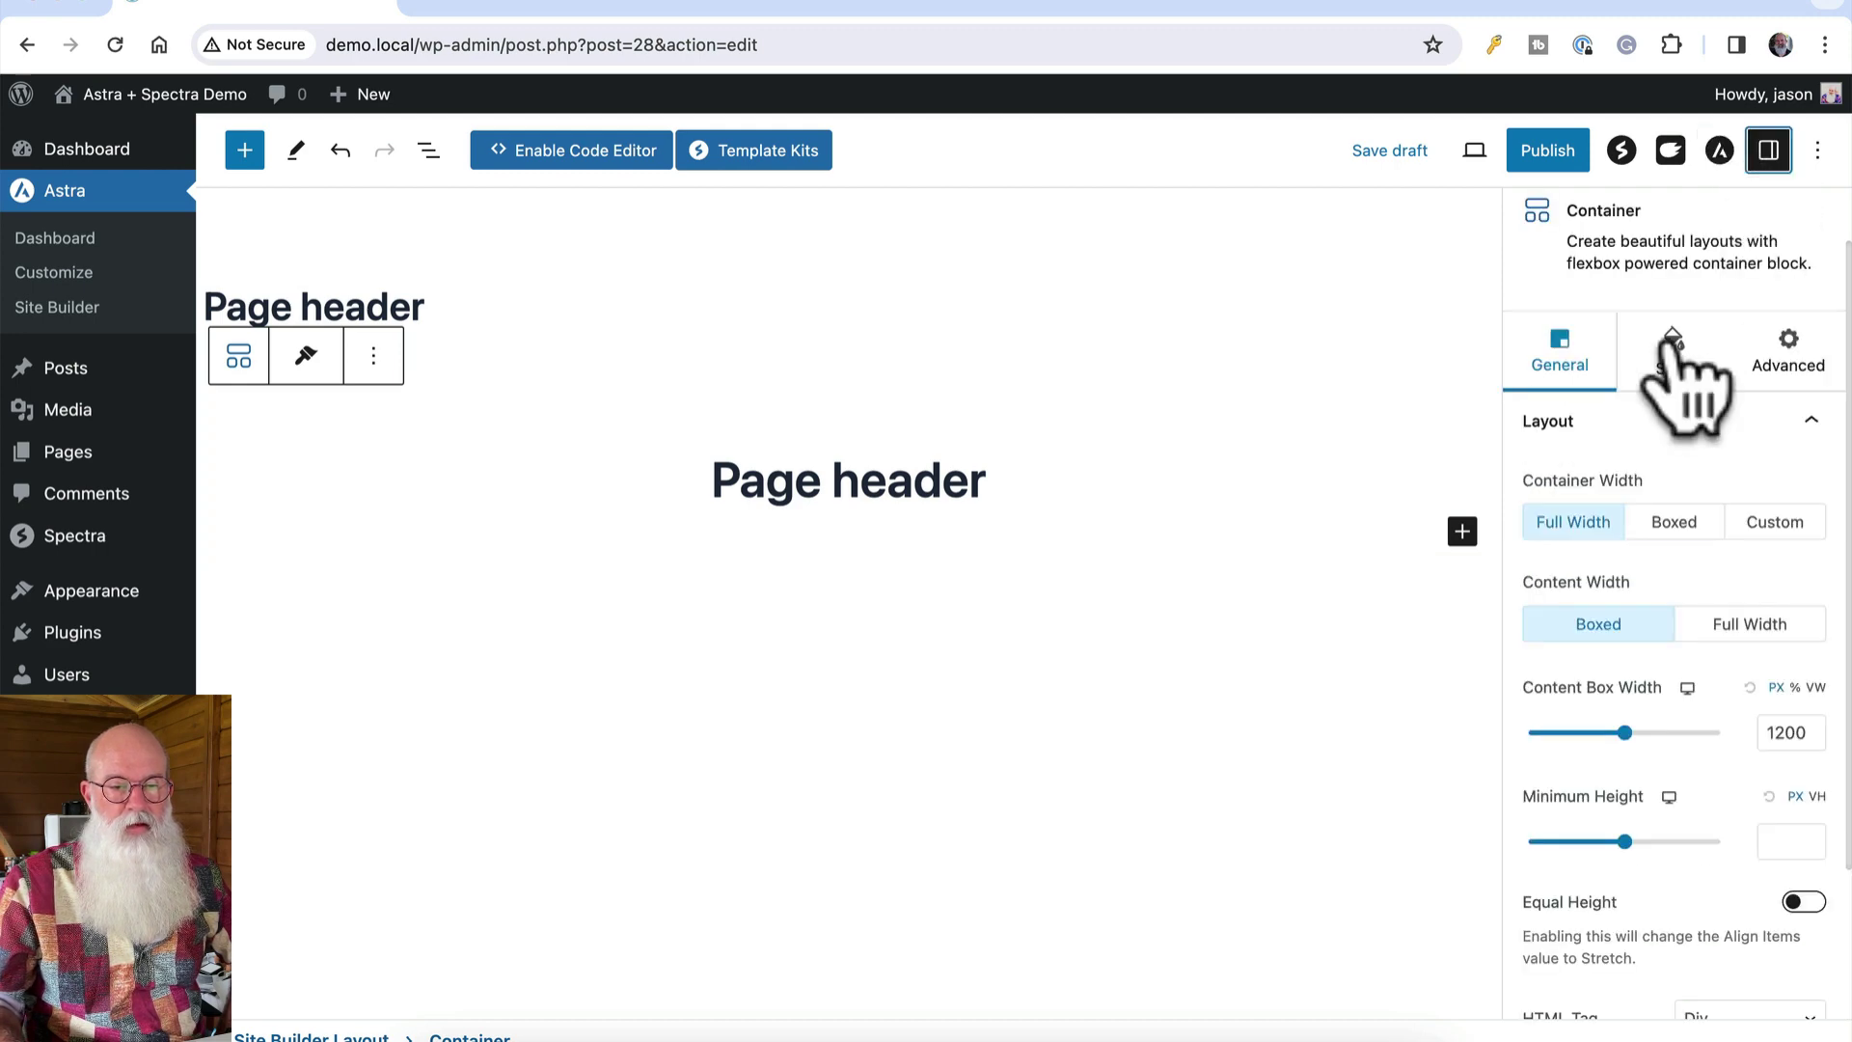
{"action": "left_click", "coordinate": [1678, 359]}
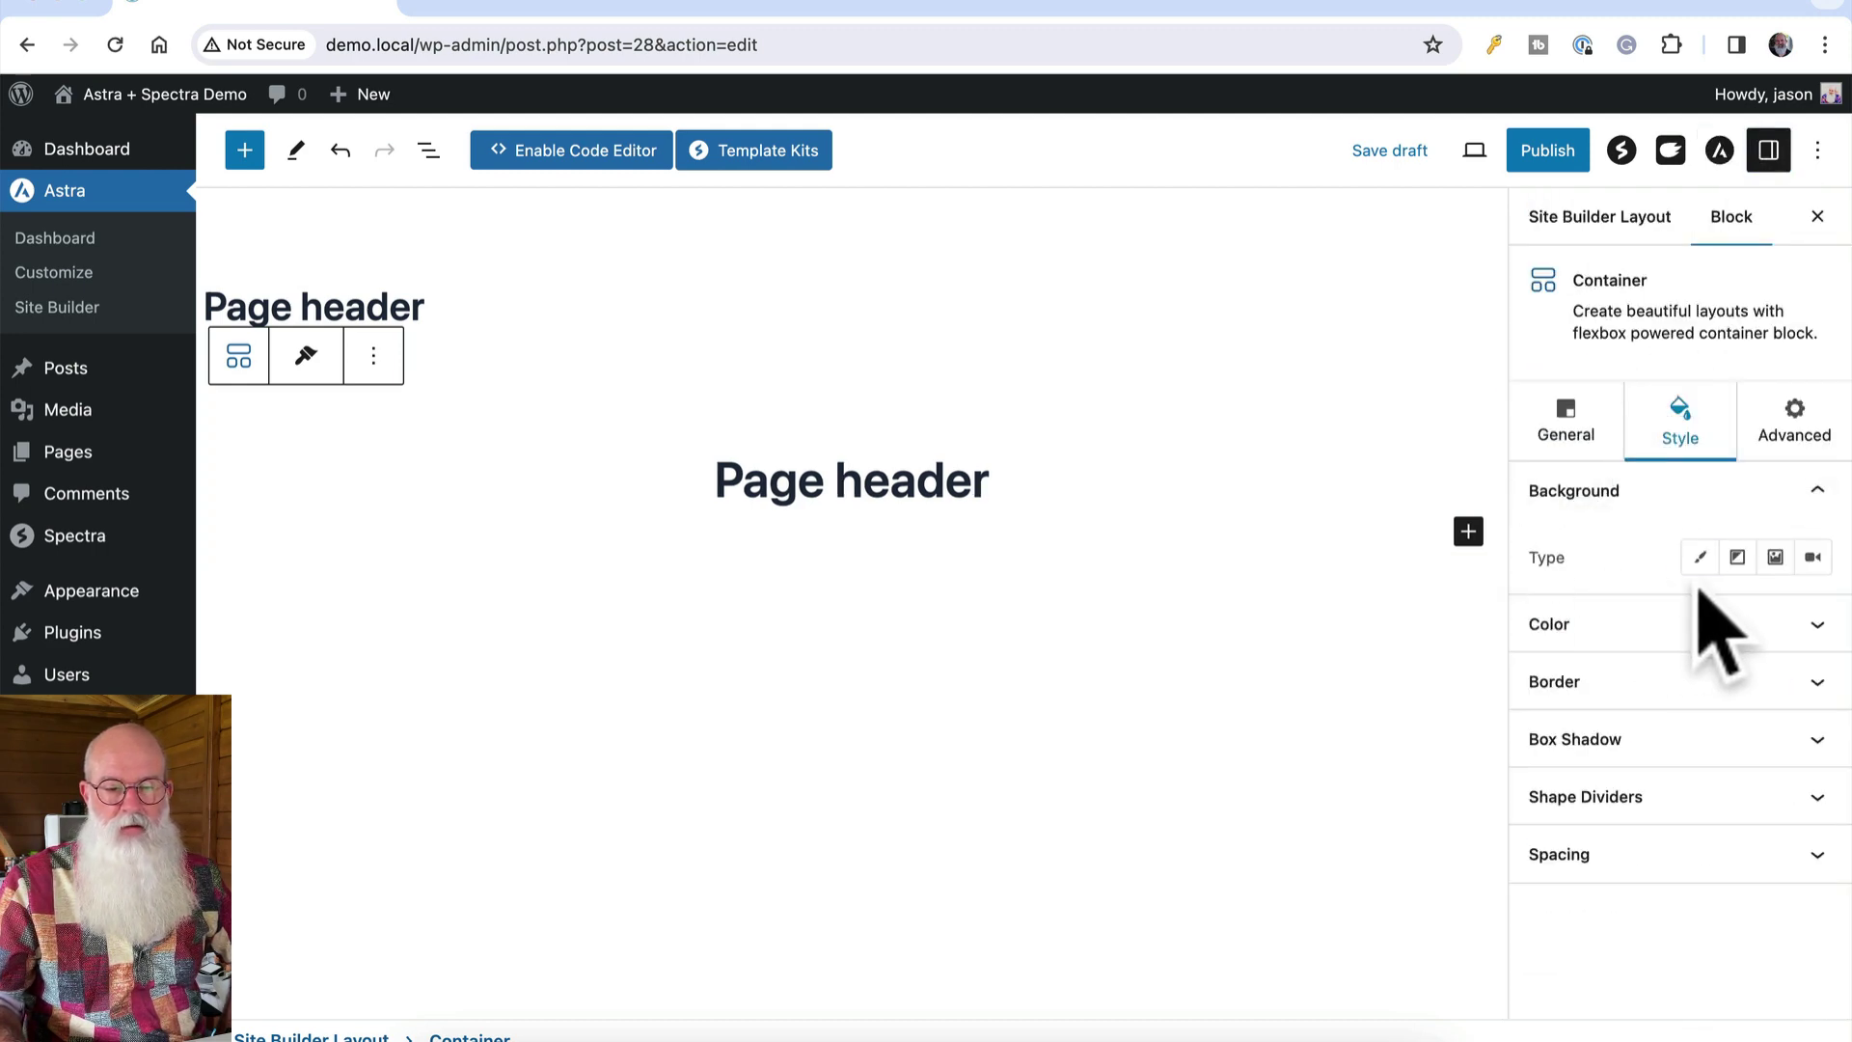
{"action": "left_click", "coordinate": [1775, 558]}
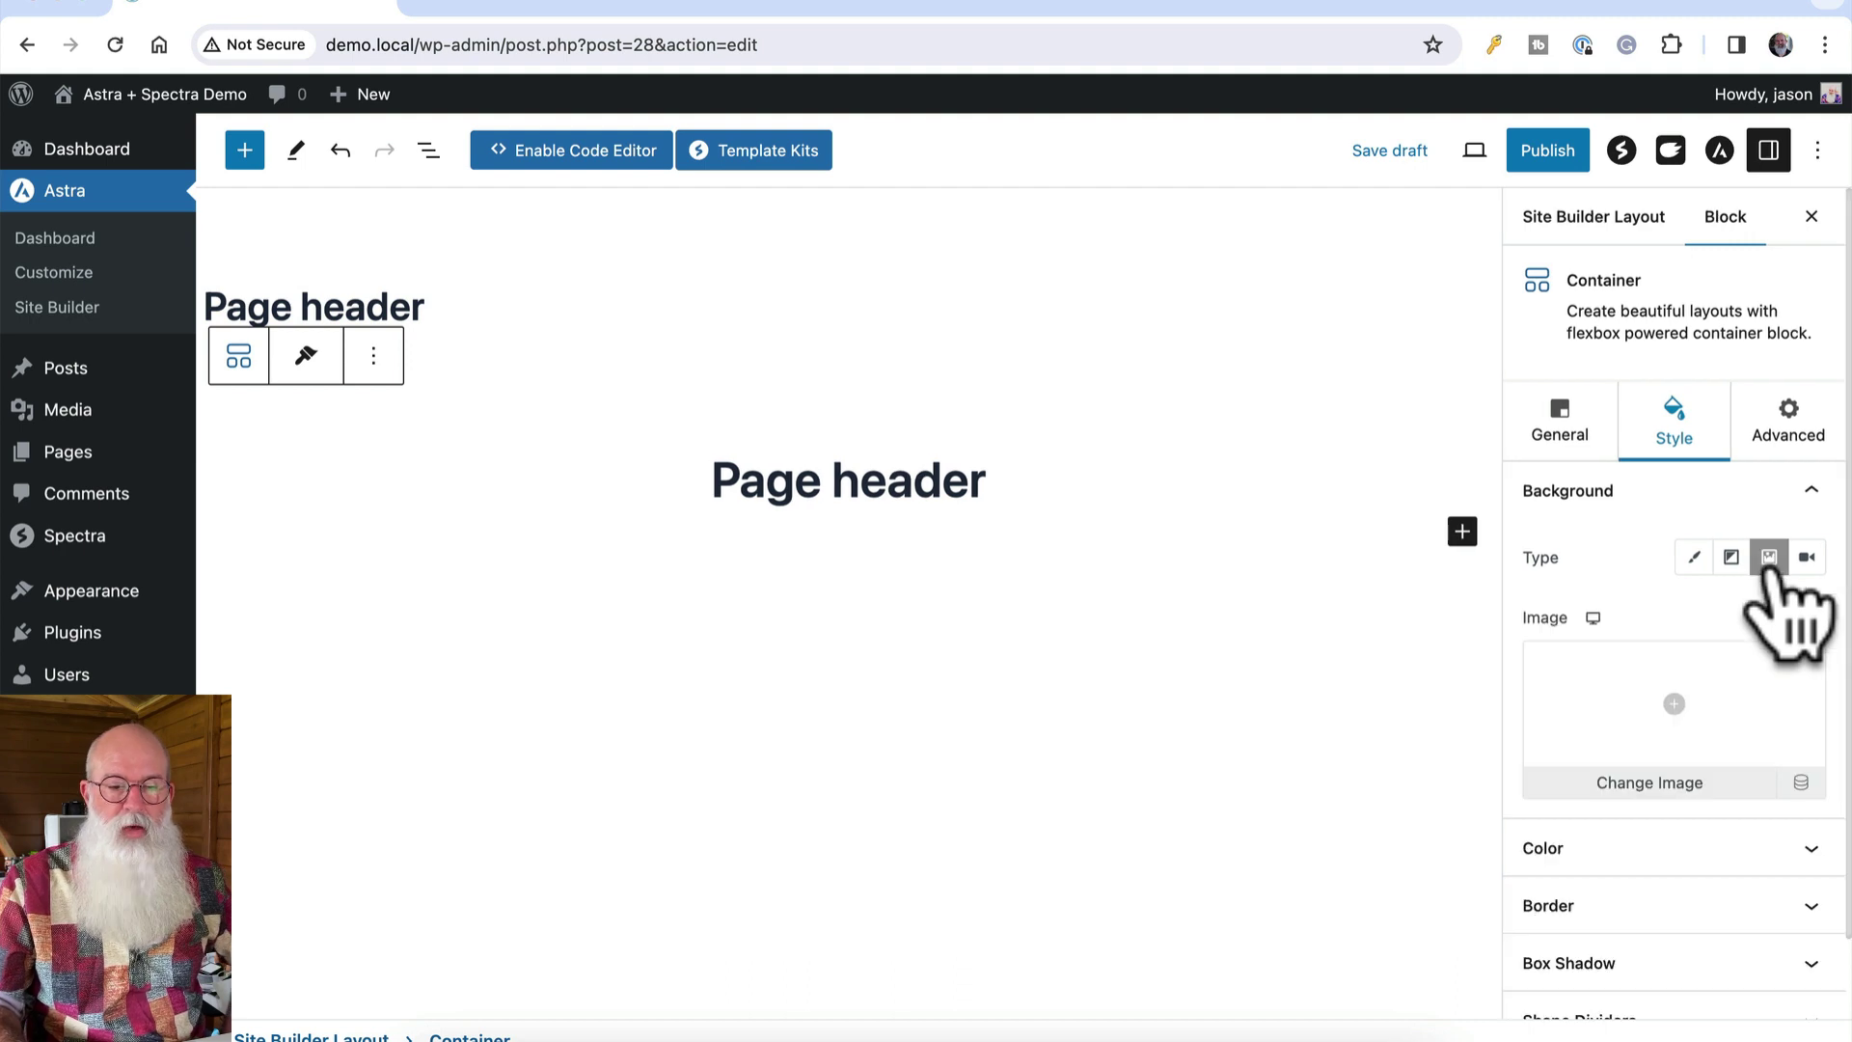
{"action": "left_click", "coordinate": [1800, 781]}
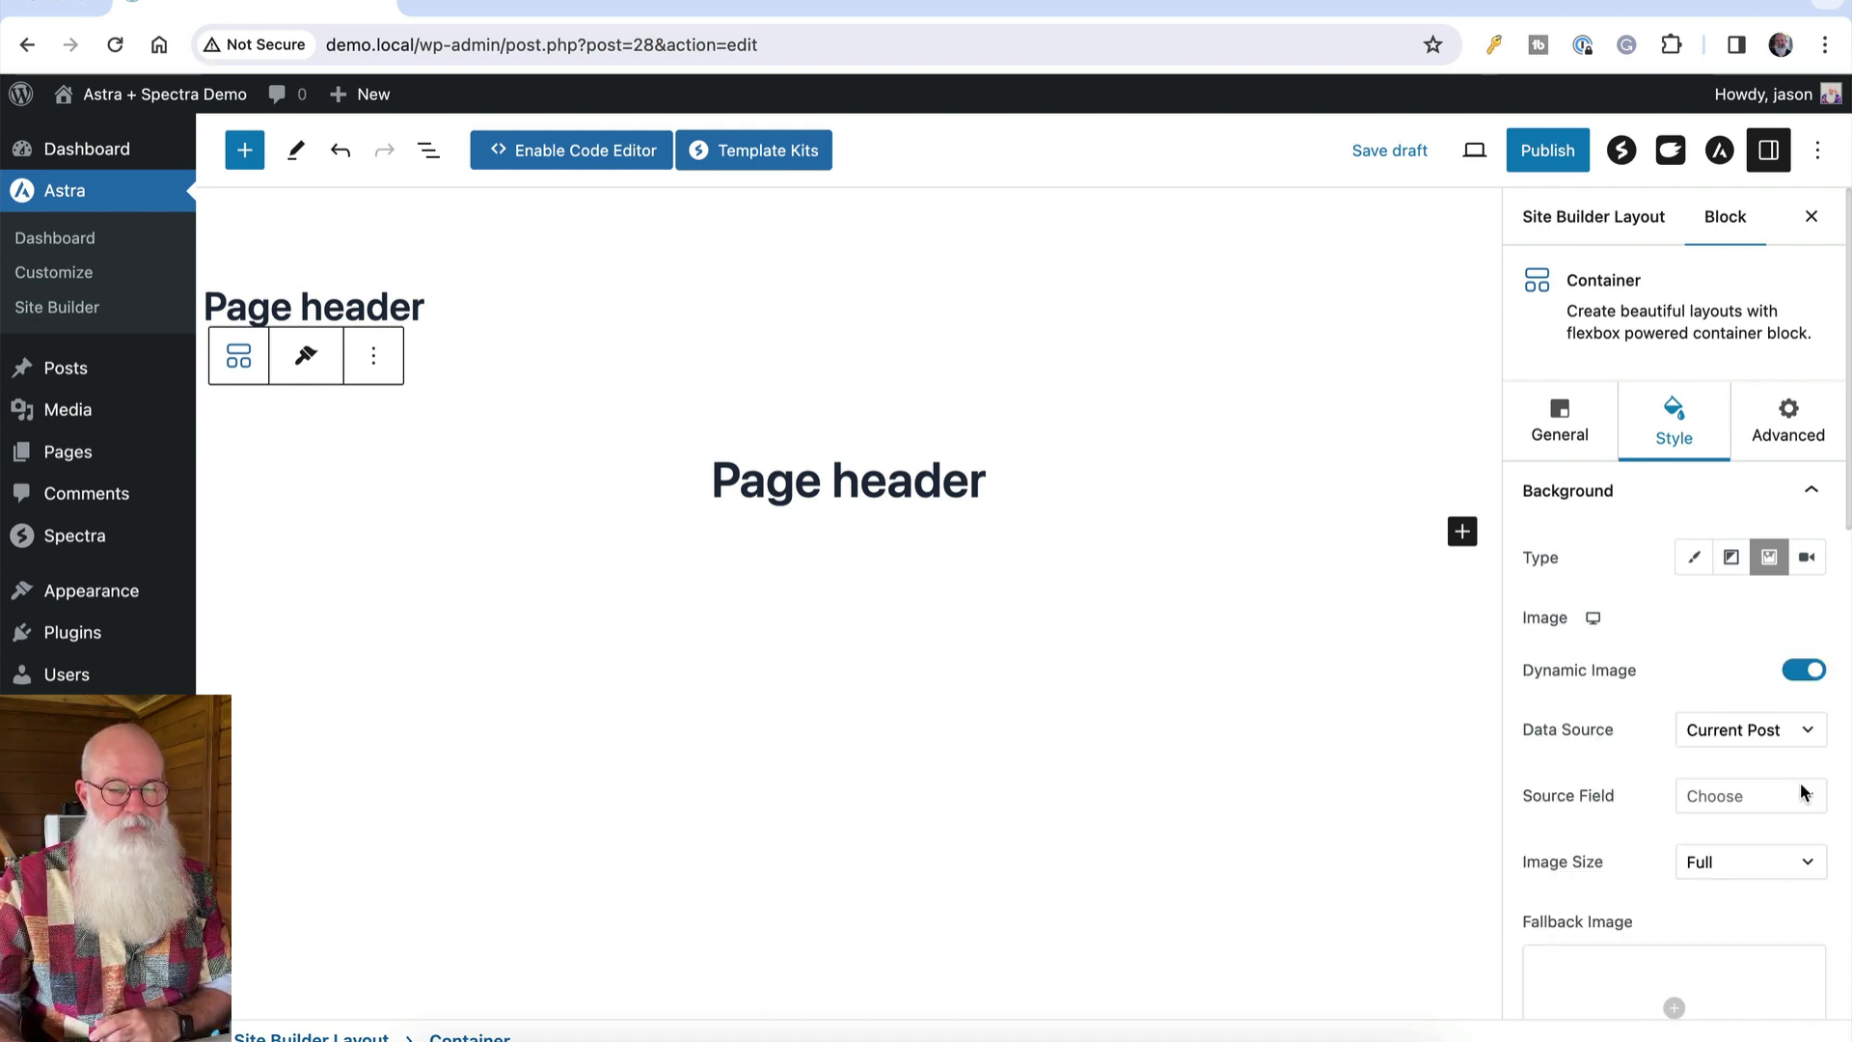
Source the background from the current post's Featured Image and open the fallback image picker
{"action": "scroll", "coordinate": [1640, 766], "scroll_direction": "down", "scroll_amount": 2}
{"action": "left_click", "coordinate": [1748, 595]}
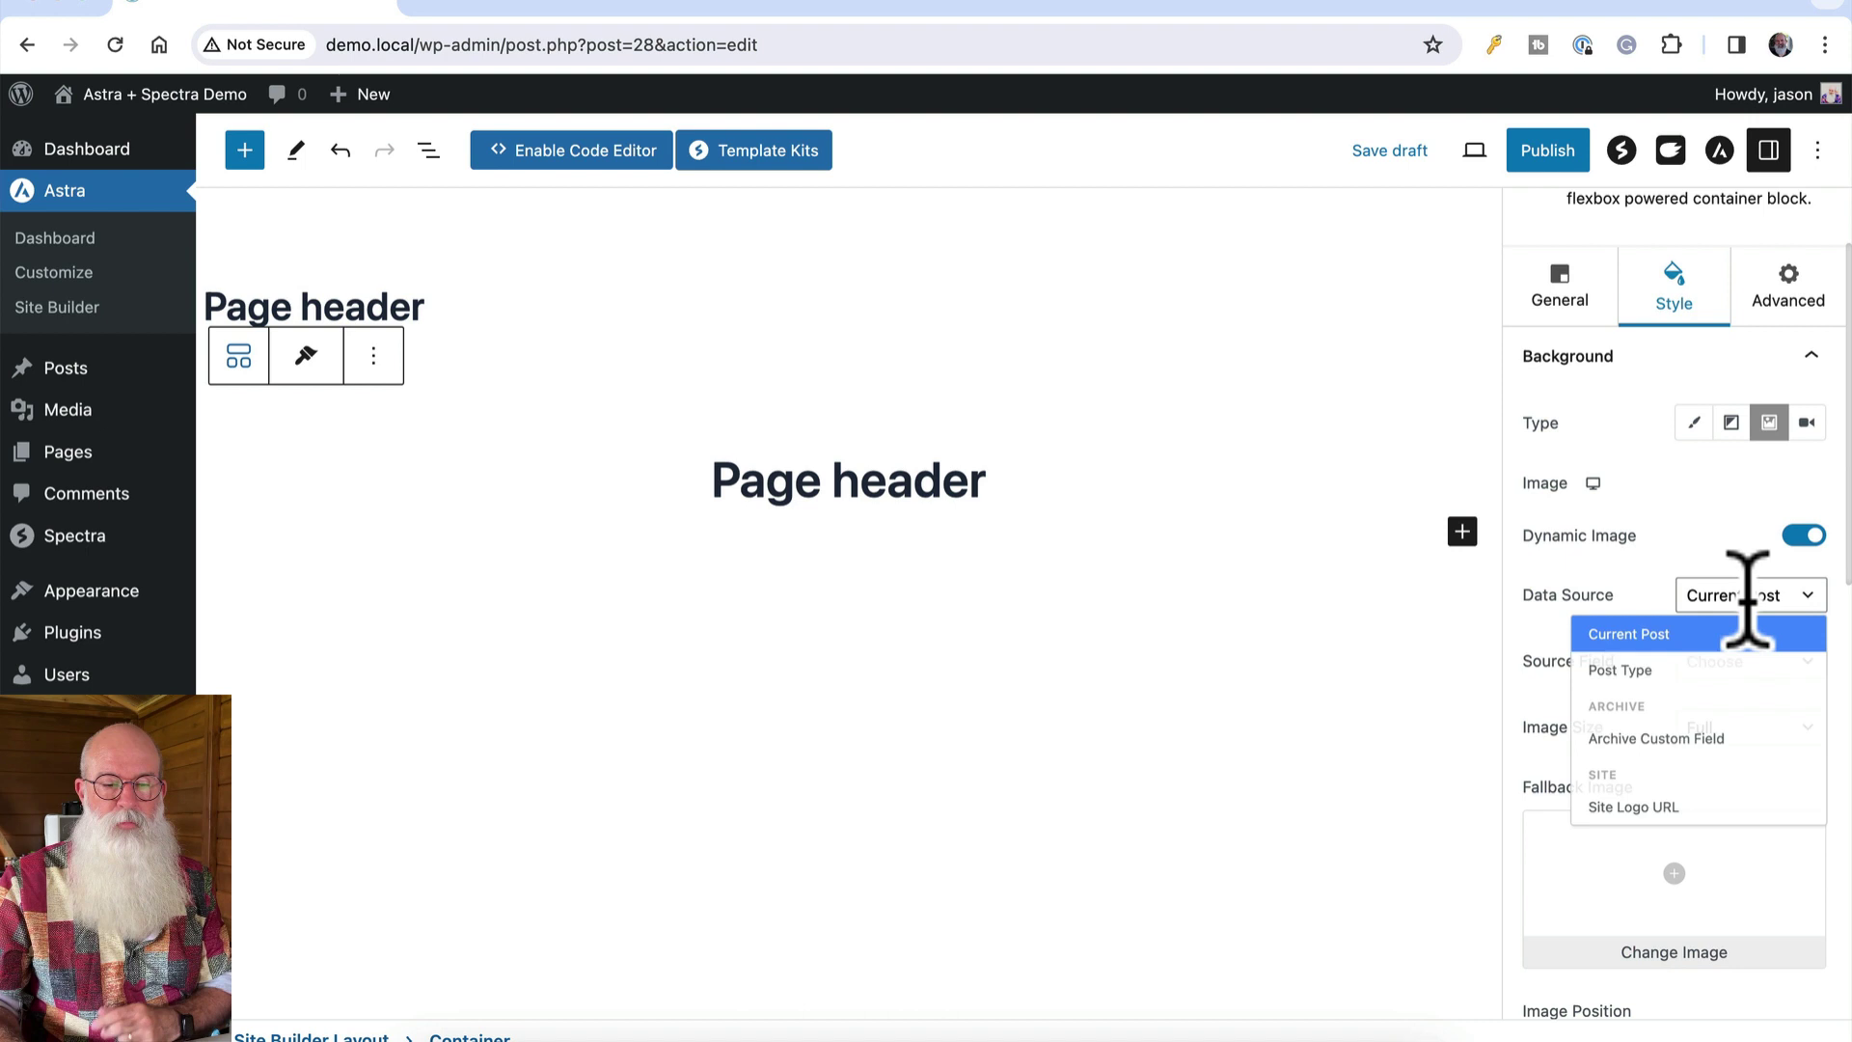
{"action": "left_click", "coordinate": [1659, 638]}
{"action": "left_click", "coordinate": [1723, 661]}
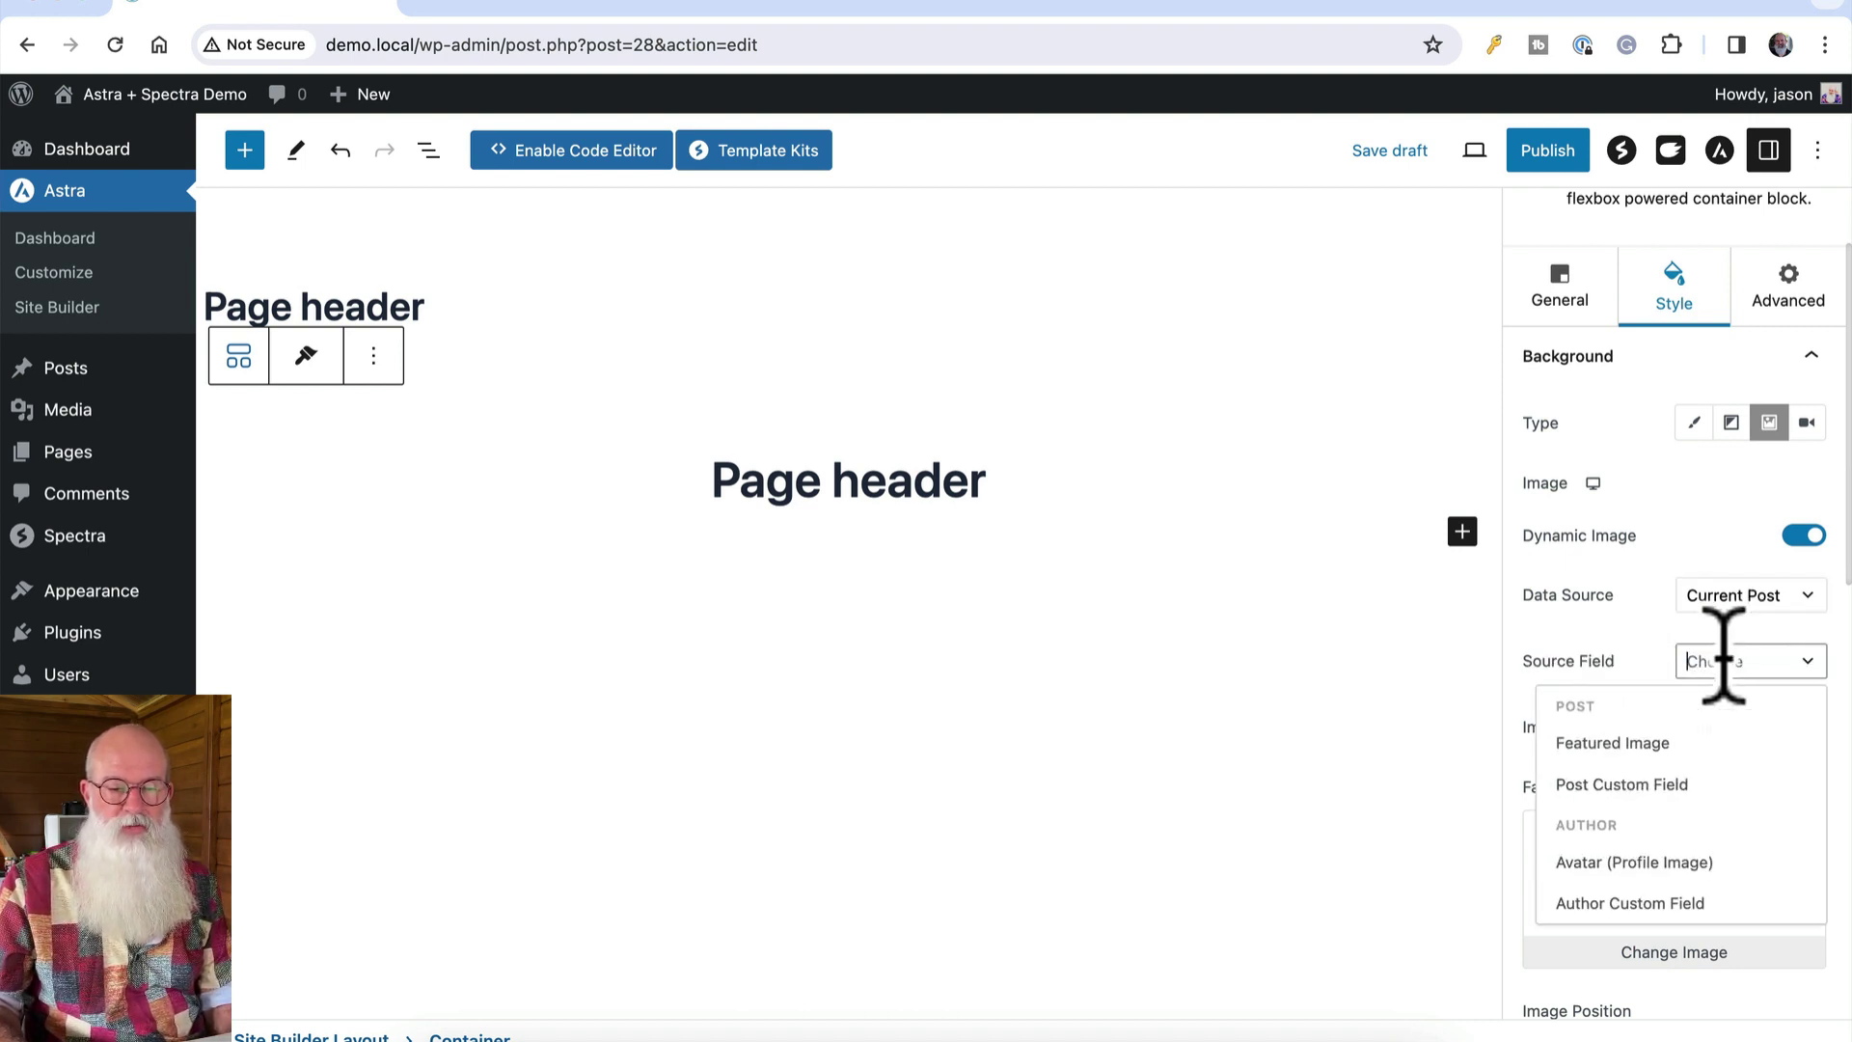
{"action": "left_click", "coordinate": [1680, 744]}
{"action": "scroll", "coordinate": [1601, 718], "scroll_direction": "down", "scroll_amount": 1}
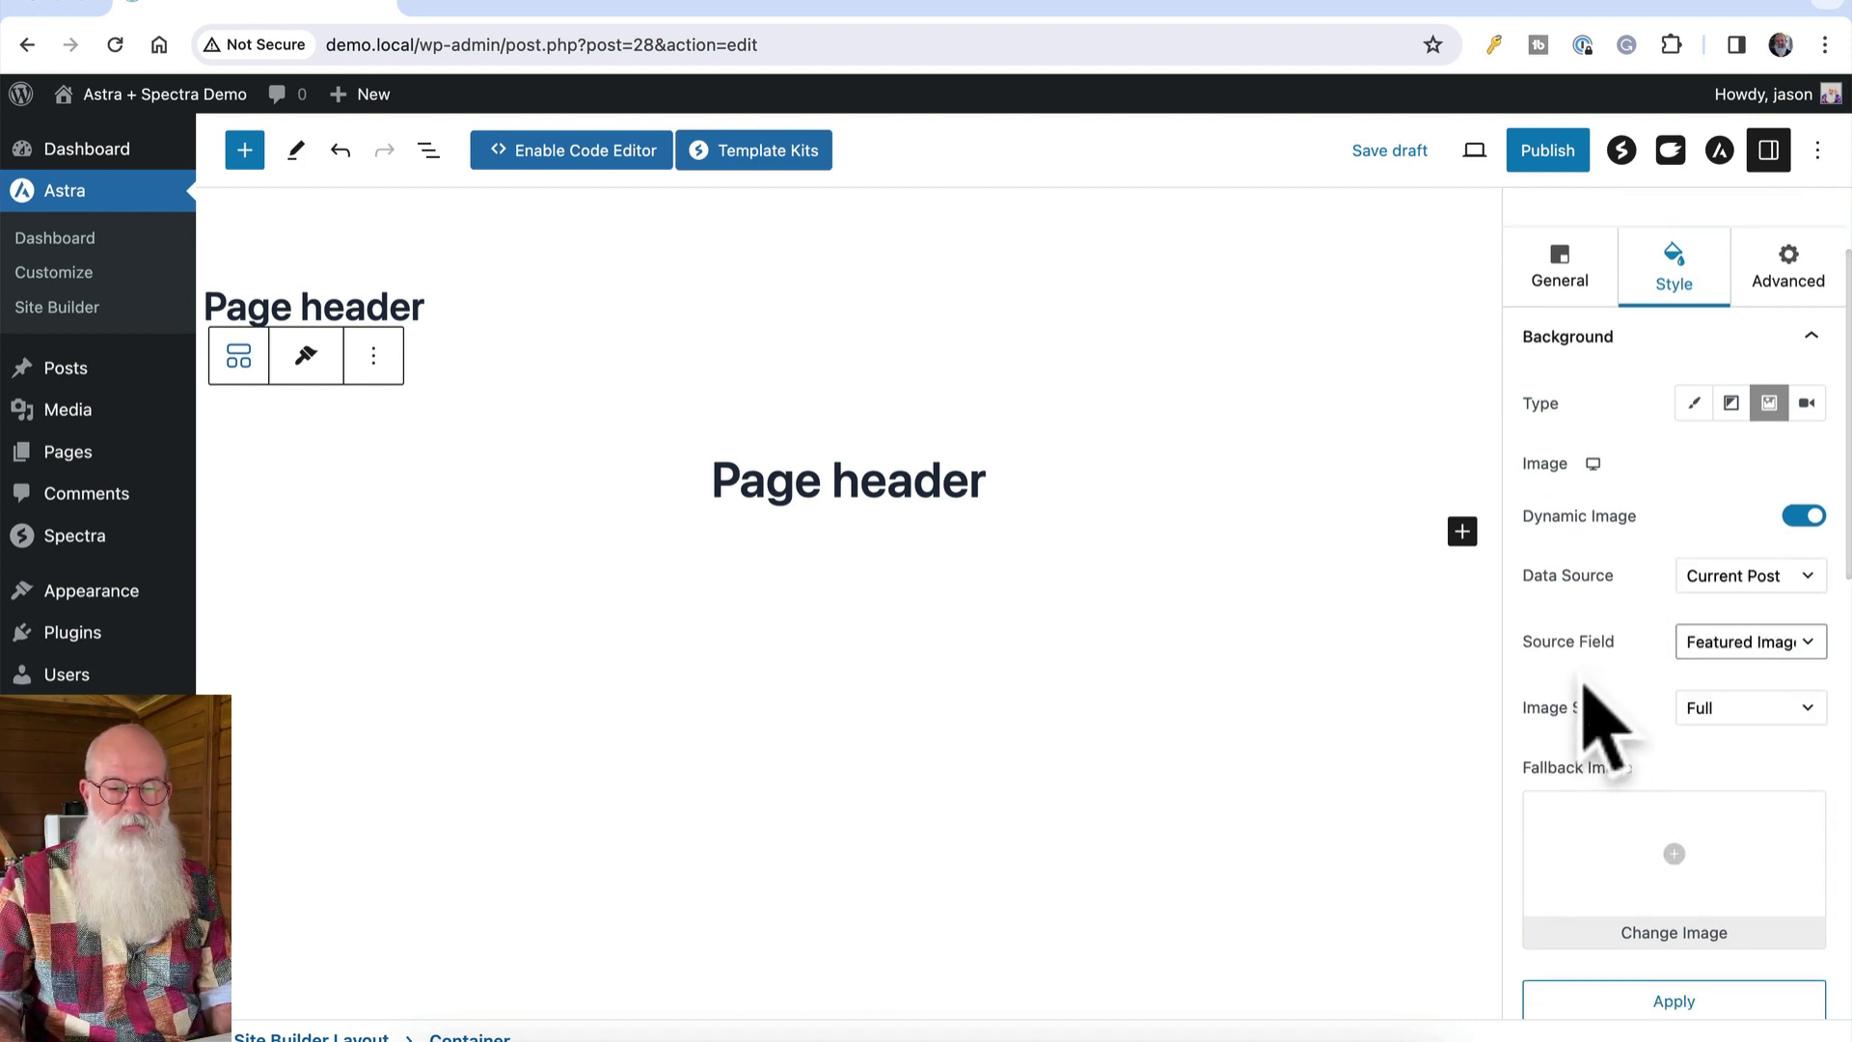
{"action": "scroll", "coordinate": [1630, 627], "scroll_direction": "down", "scroll_amount": 2}
{"action": "scroll", "coordinate": [1606, 617], "scroll_direction": "down", "scroll_amount": 2}
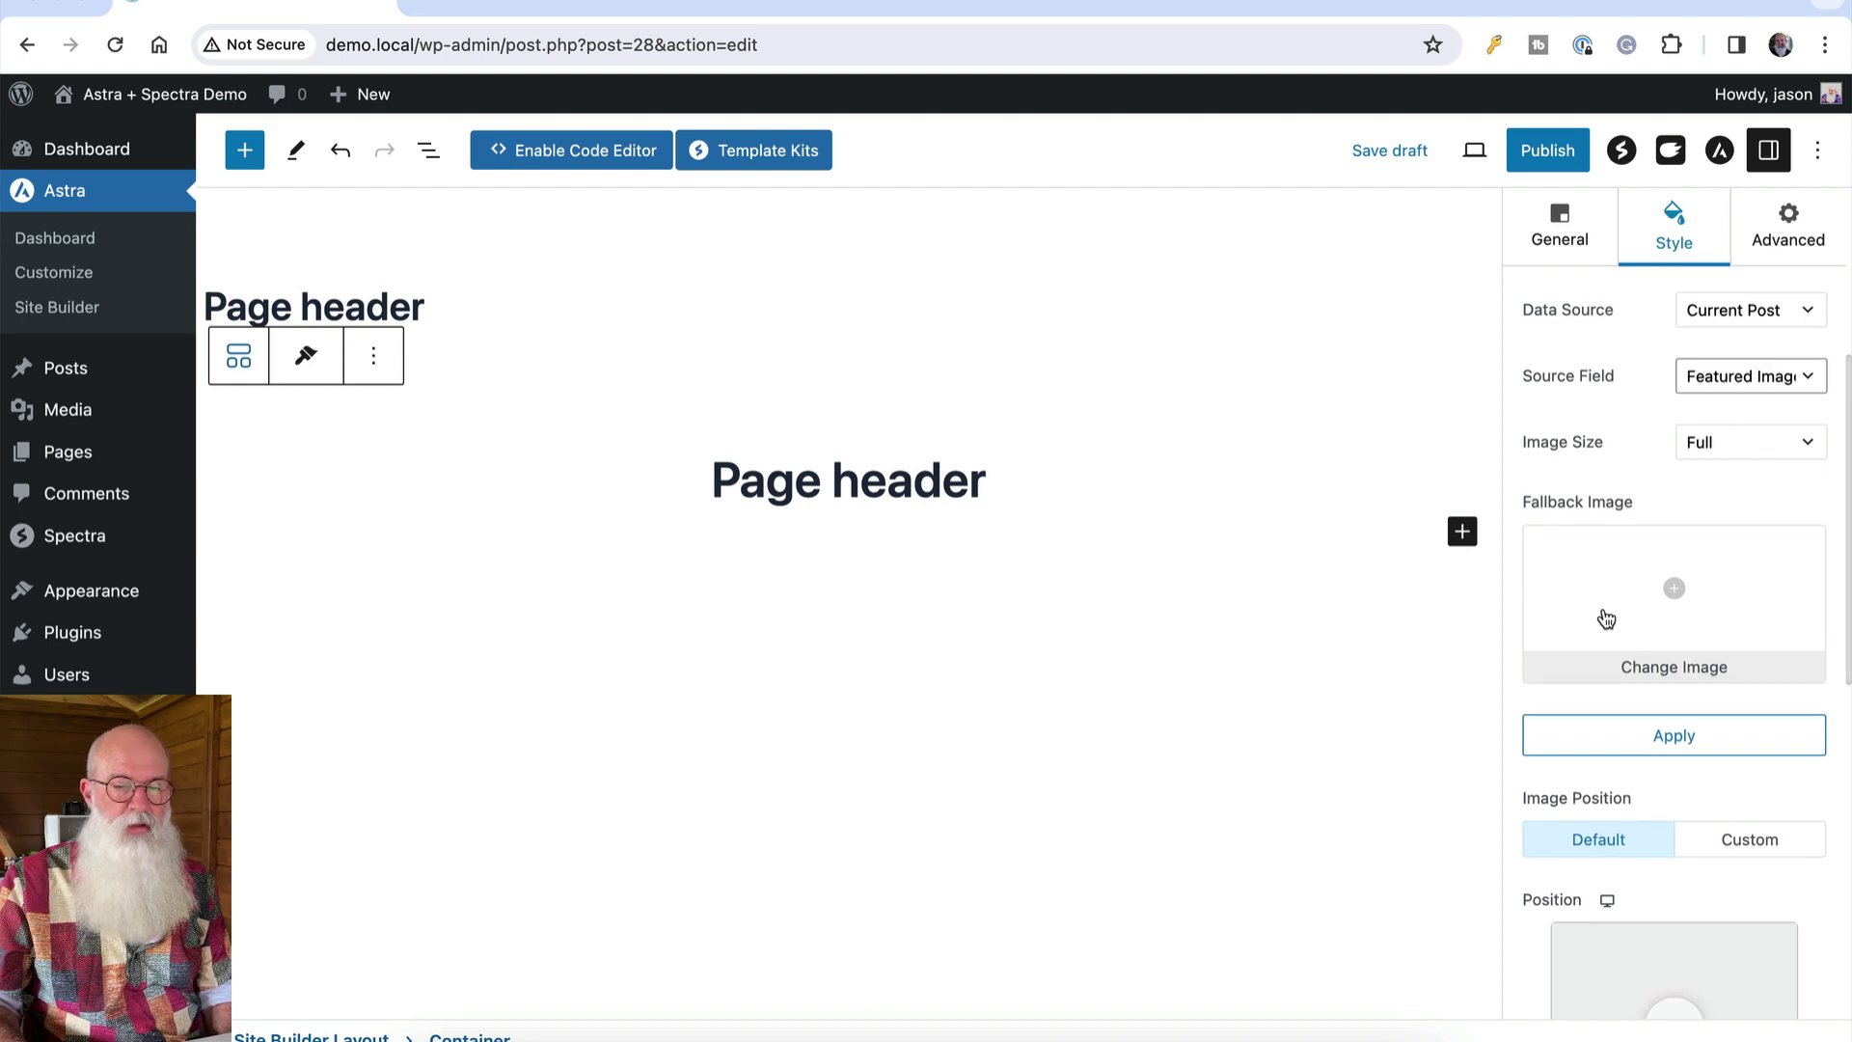
{"action": "left_click", "coordinate": [1673, 606]}
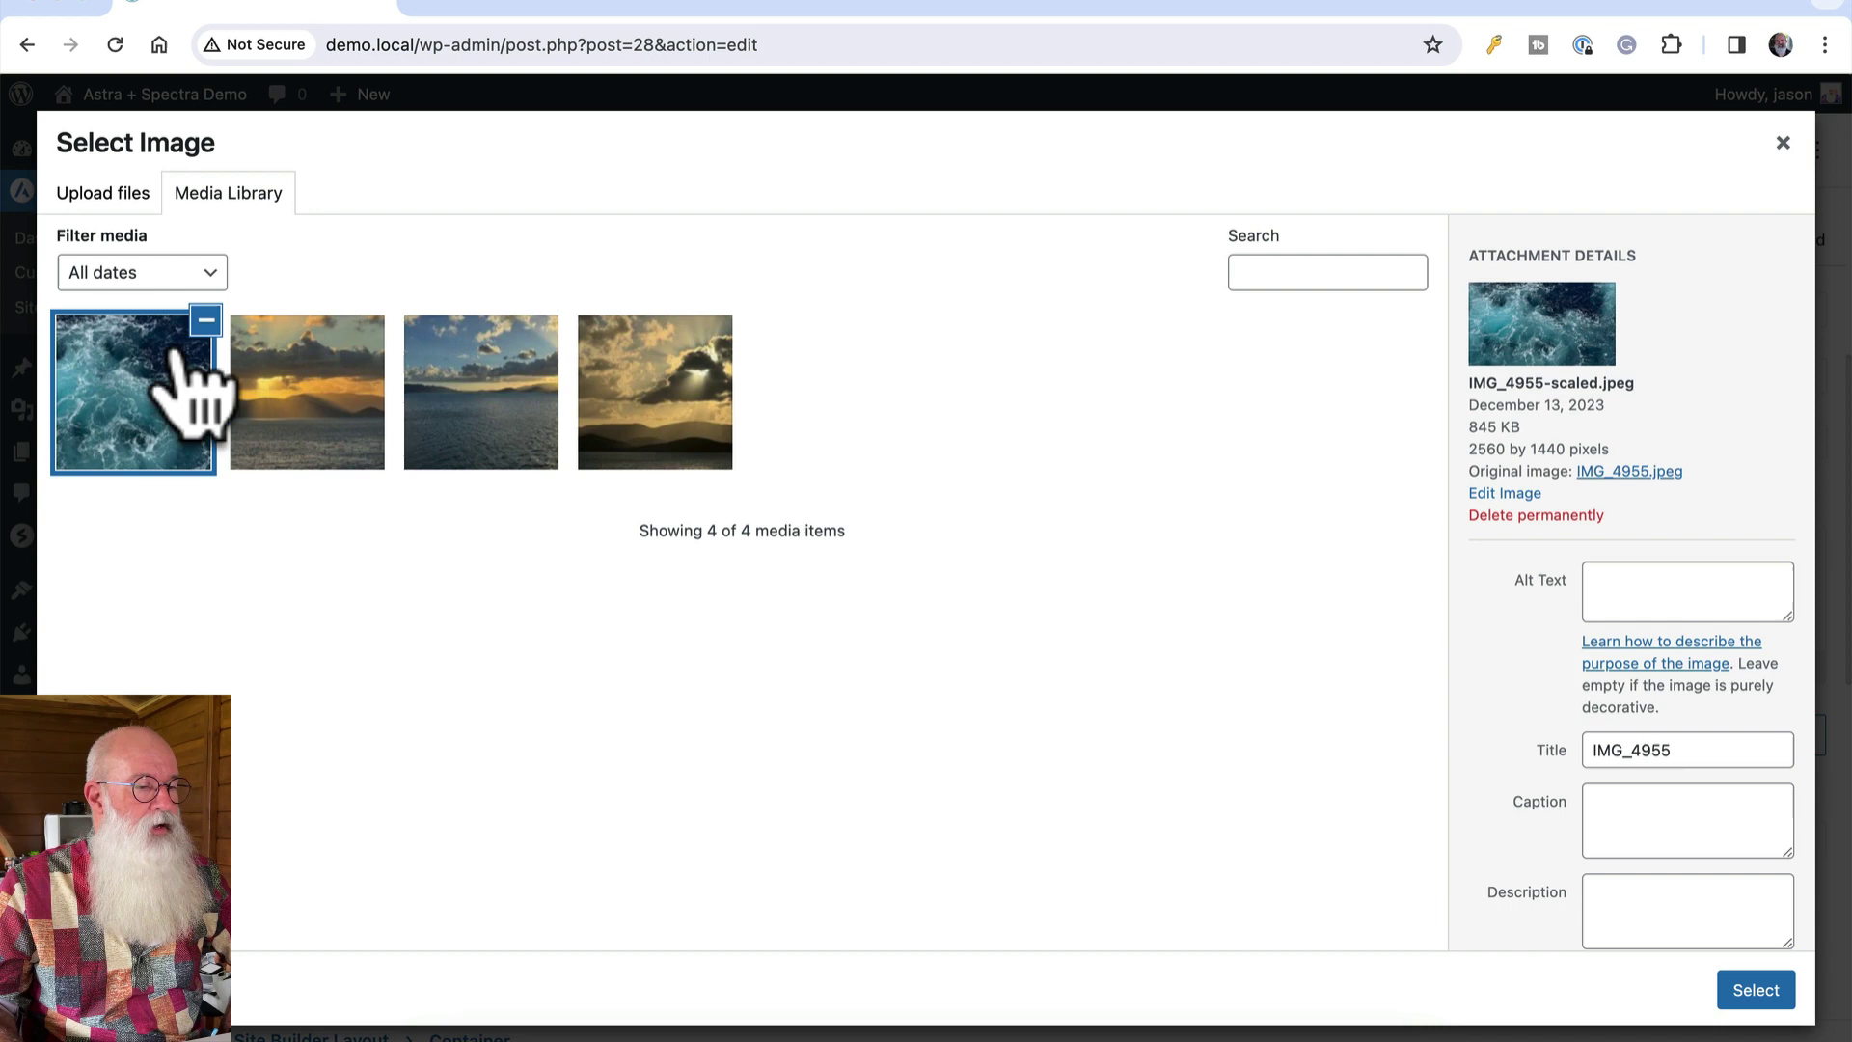
Choose the ocean photo as the fallback image and apply the background settings
{"action": "left_click", "coordinate": [1747, 991]}
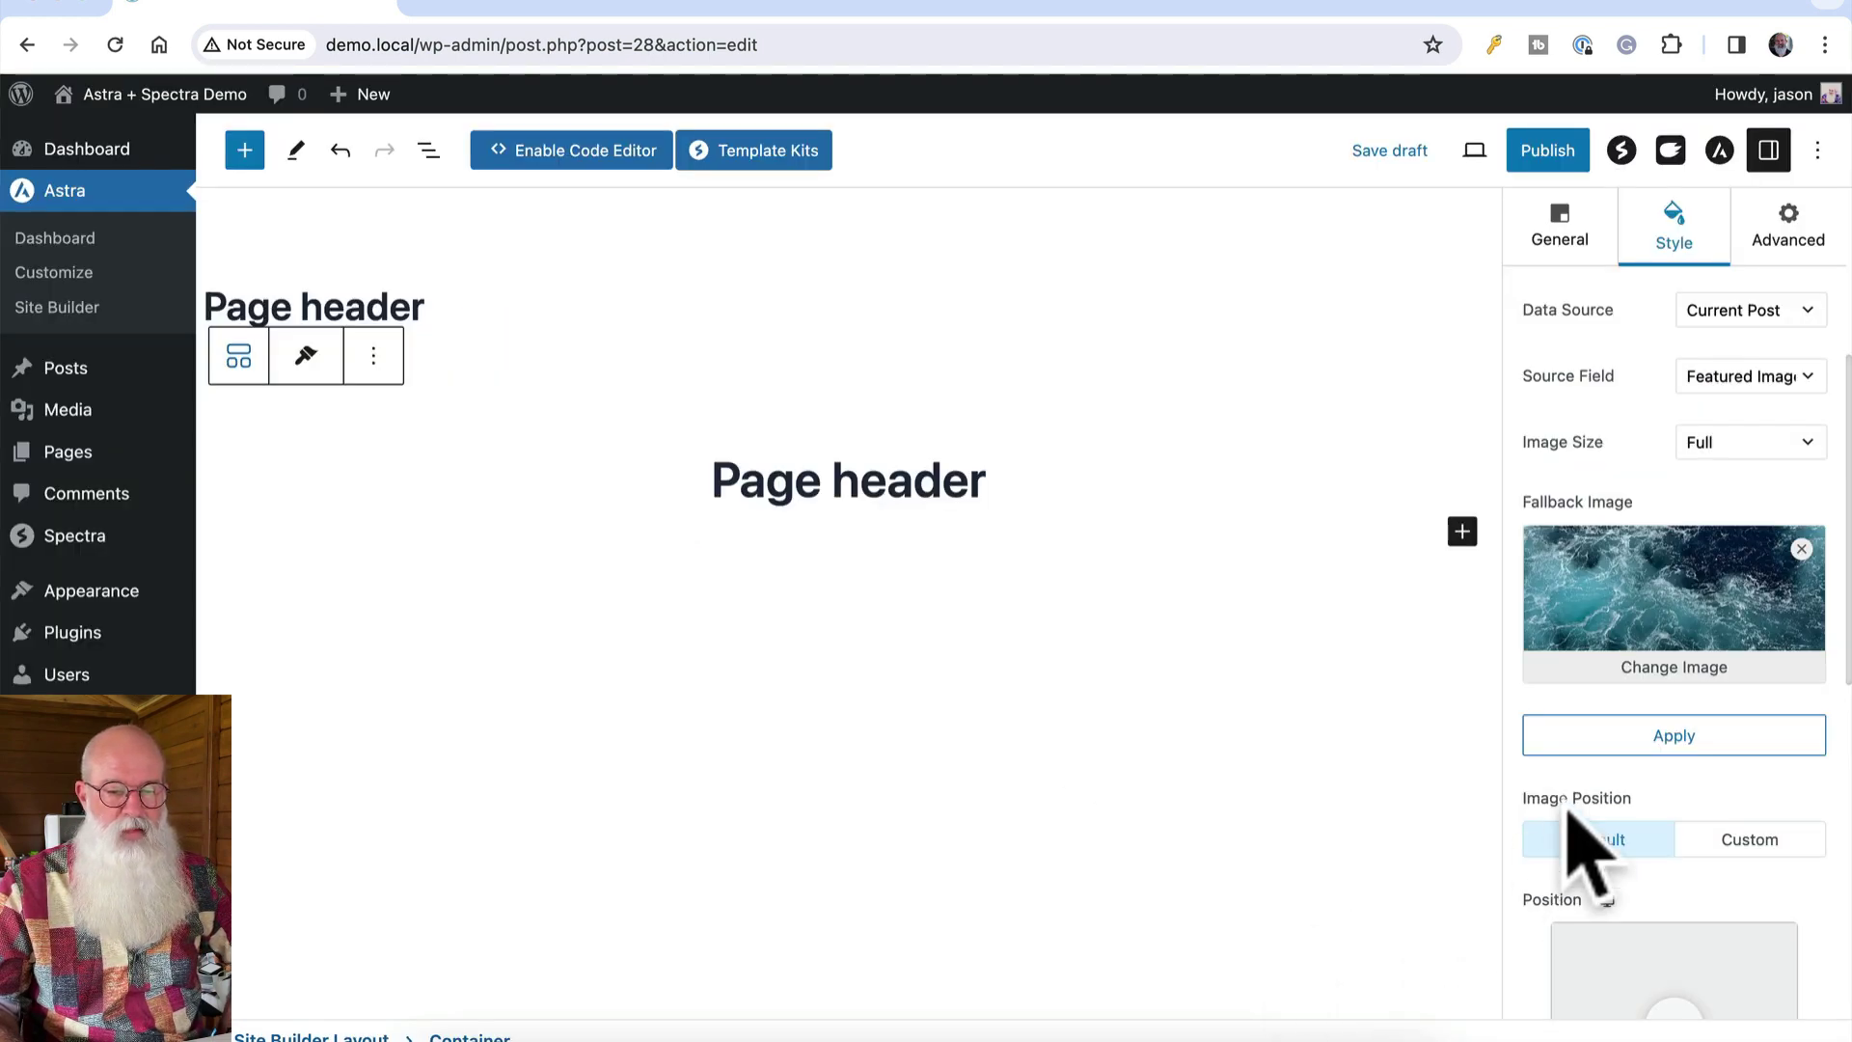
{"action": "scroll", "coordinate": [1568, 849], "scroll_direction": "down", "scroll_amount": 3}
{"action": "scroll", "coordinate": [1655, 931], "scroll_direction": "down", "scroll_amount": 2}
{"action": "scroll", "coordinate": [1678, 771], "scroll_direction": "down", "scroll_amount": 3}
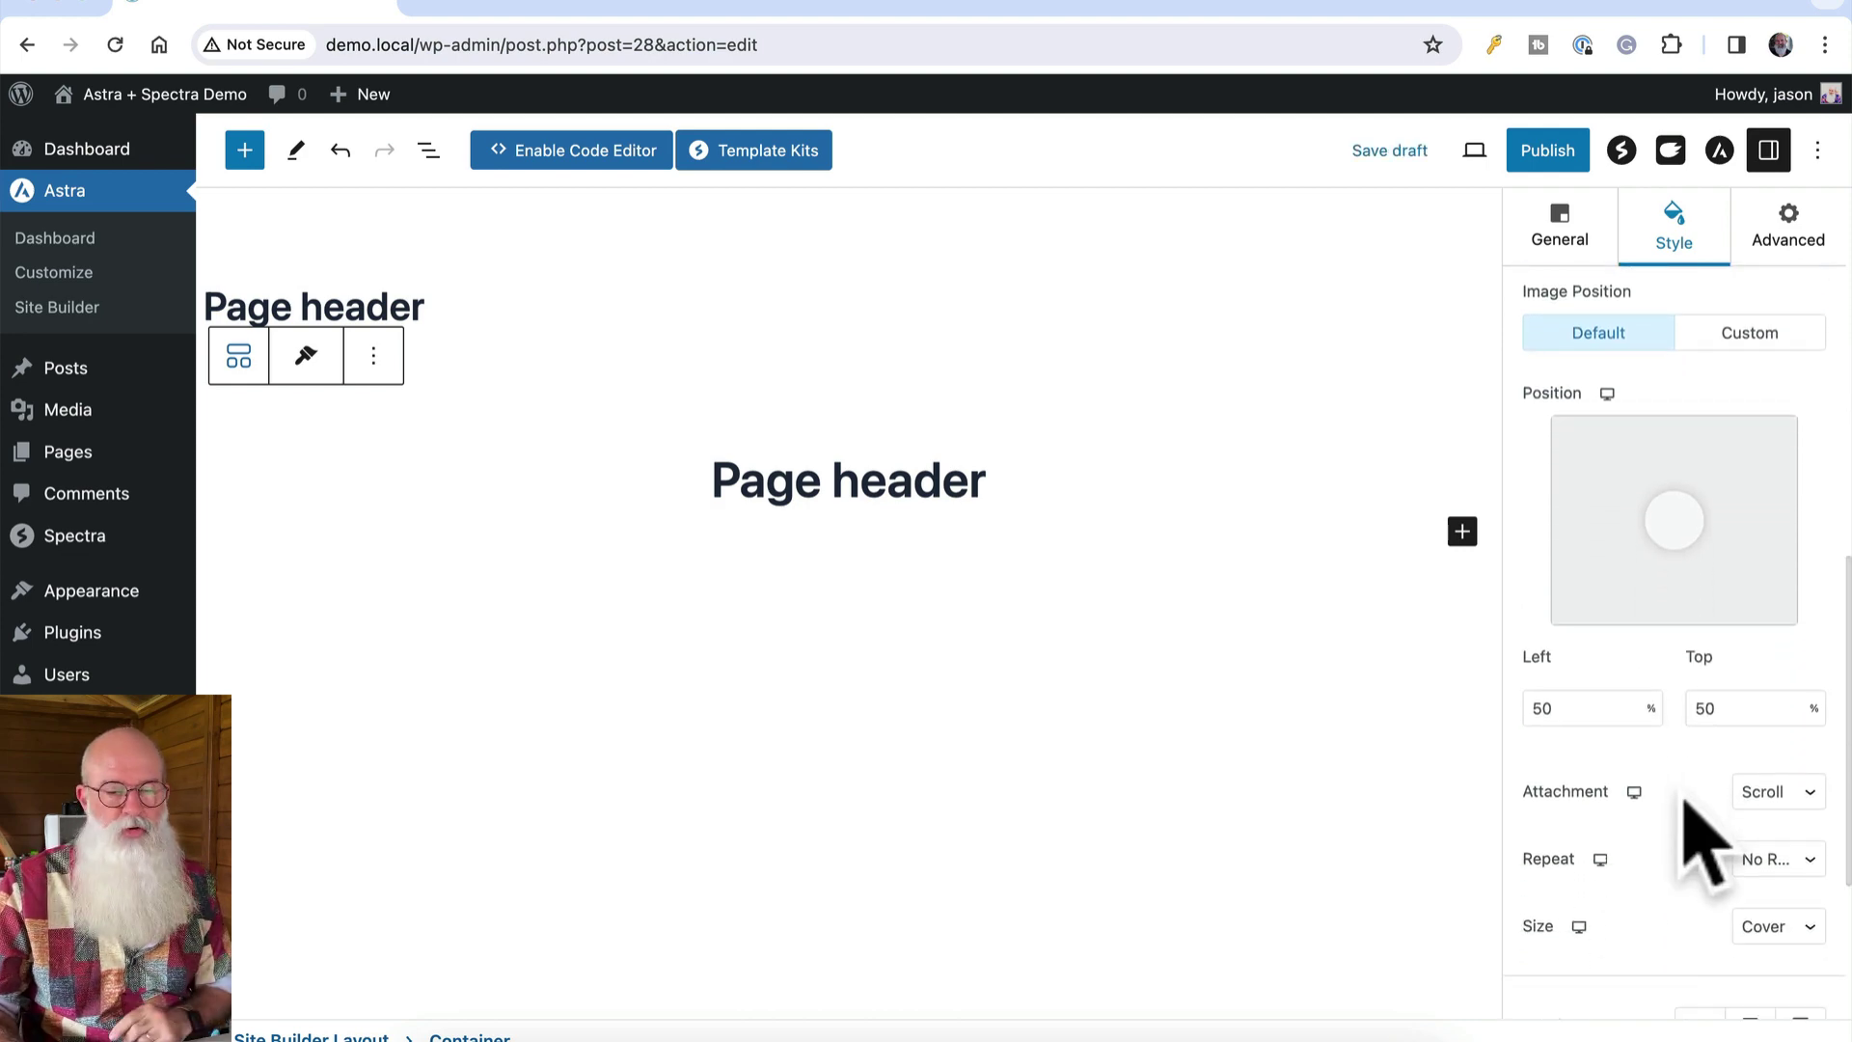
{"action": "scroll", "coordinate": [1687, 814], "scroll_direction": "up", "scroll_amount": 6}
{"action": "left_click", "coordinate": [1678, 802]}
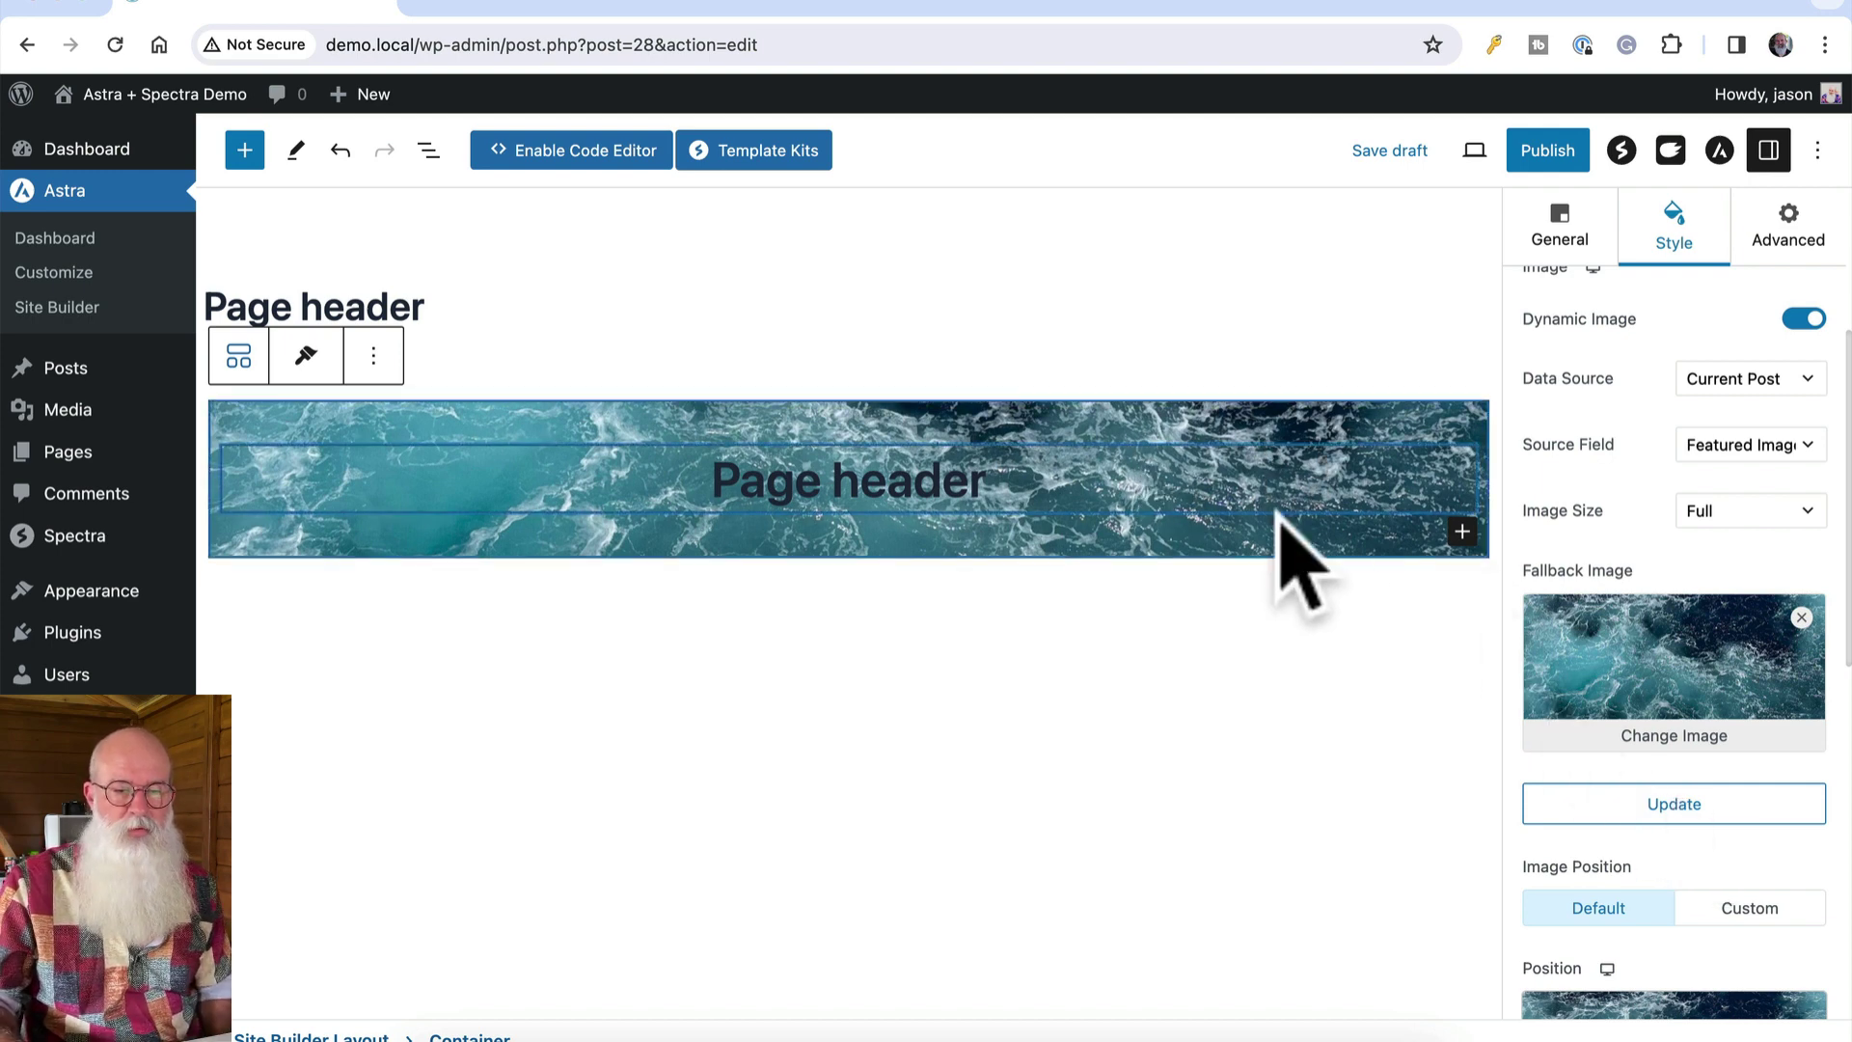
Give the container 100 top padding and 100 bottom padding
{"action": "scroll", "coordinate": [1582, 617], "scroll_direction": "down", "scroll_amount": 5}
{"action": "scroll", "coordinate": [1639, 771], "scroll_direction": "down", "scroll_amount": 5}
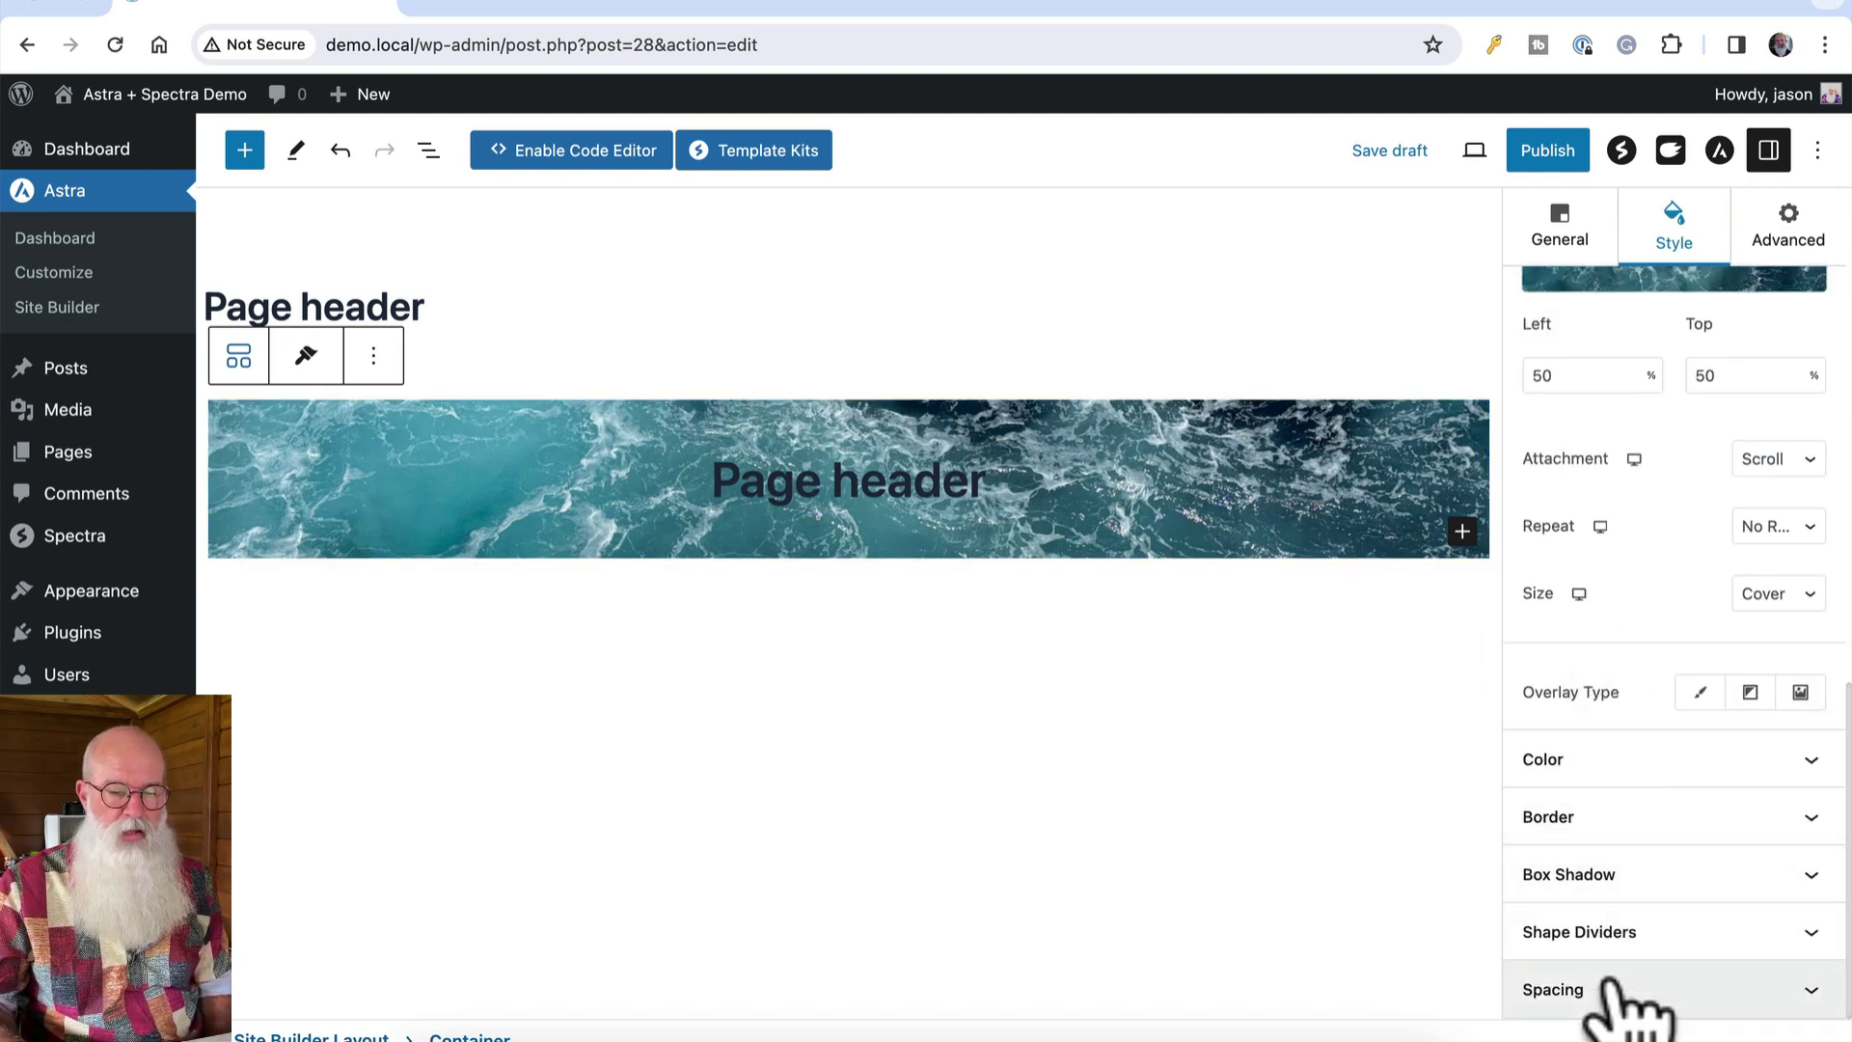
{"action": "left_click", "coordinate": [1630, 1000]}
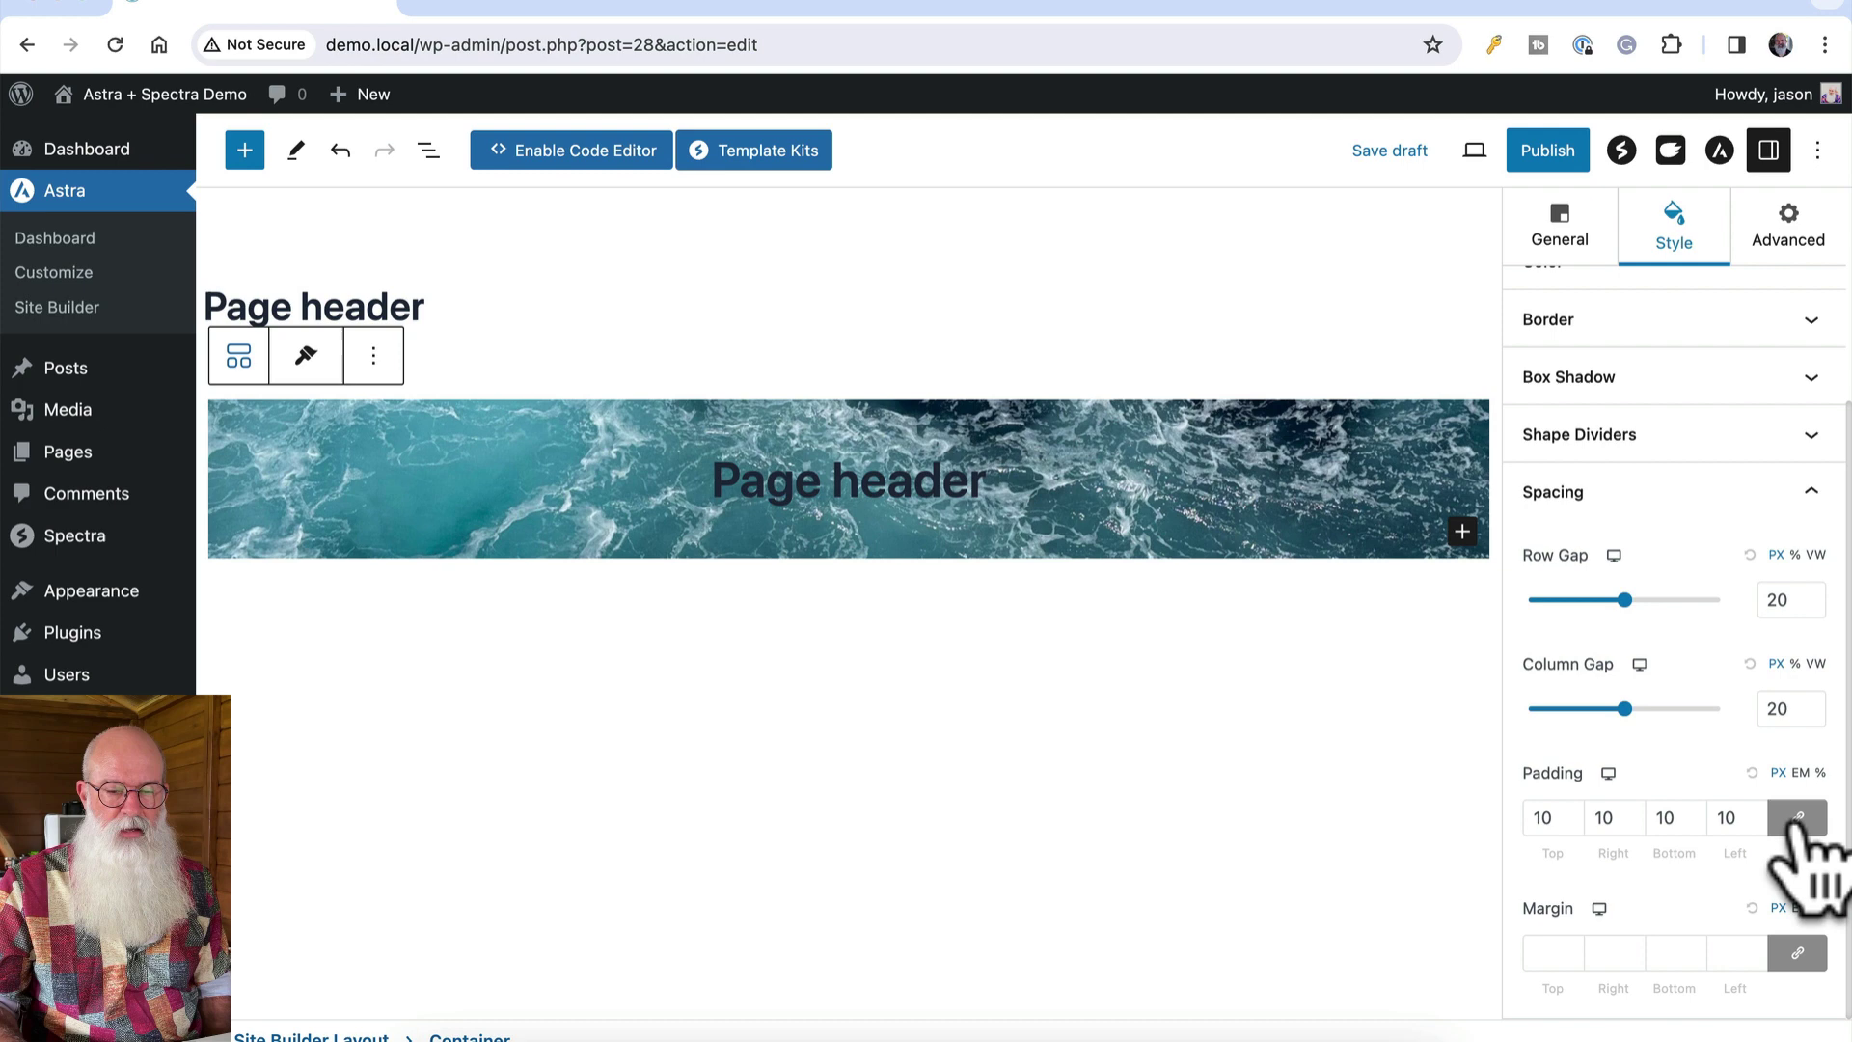
{"action": "left_click", "coordinate": [1543, 820]}
{"action": "type", "text": "0"}
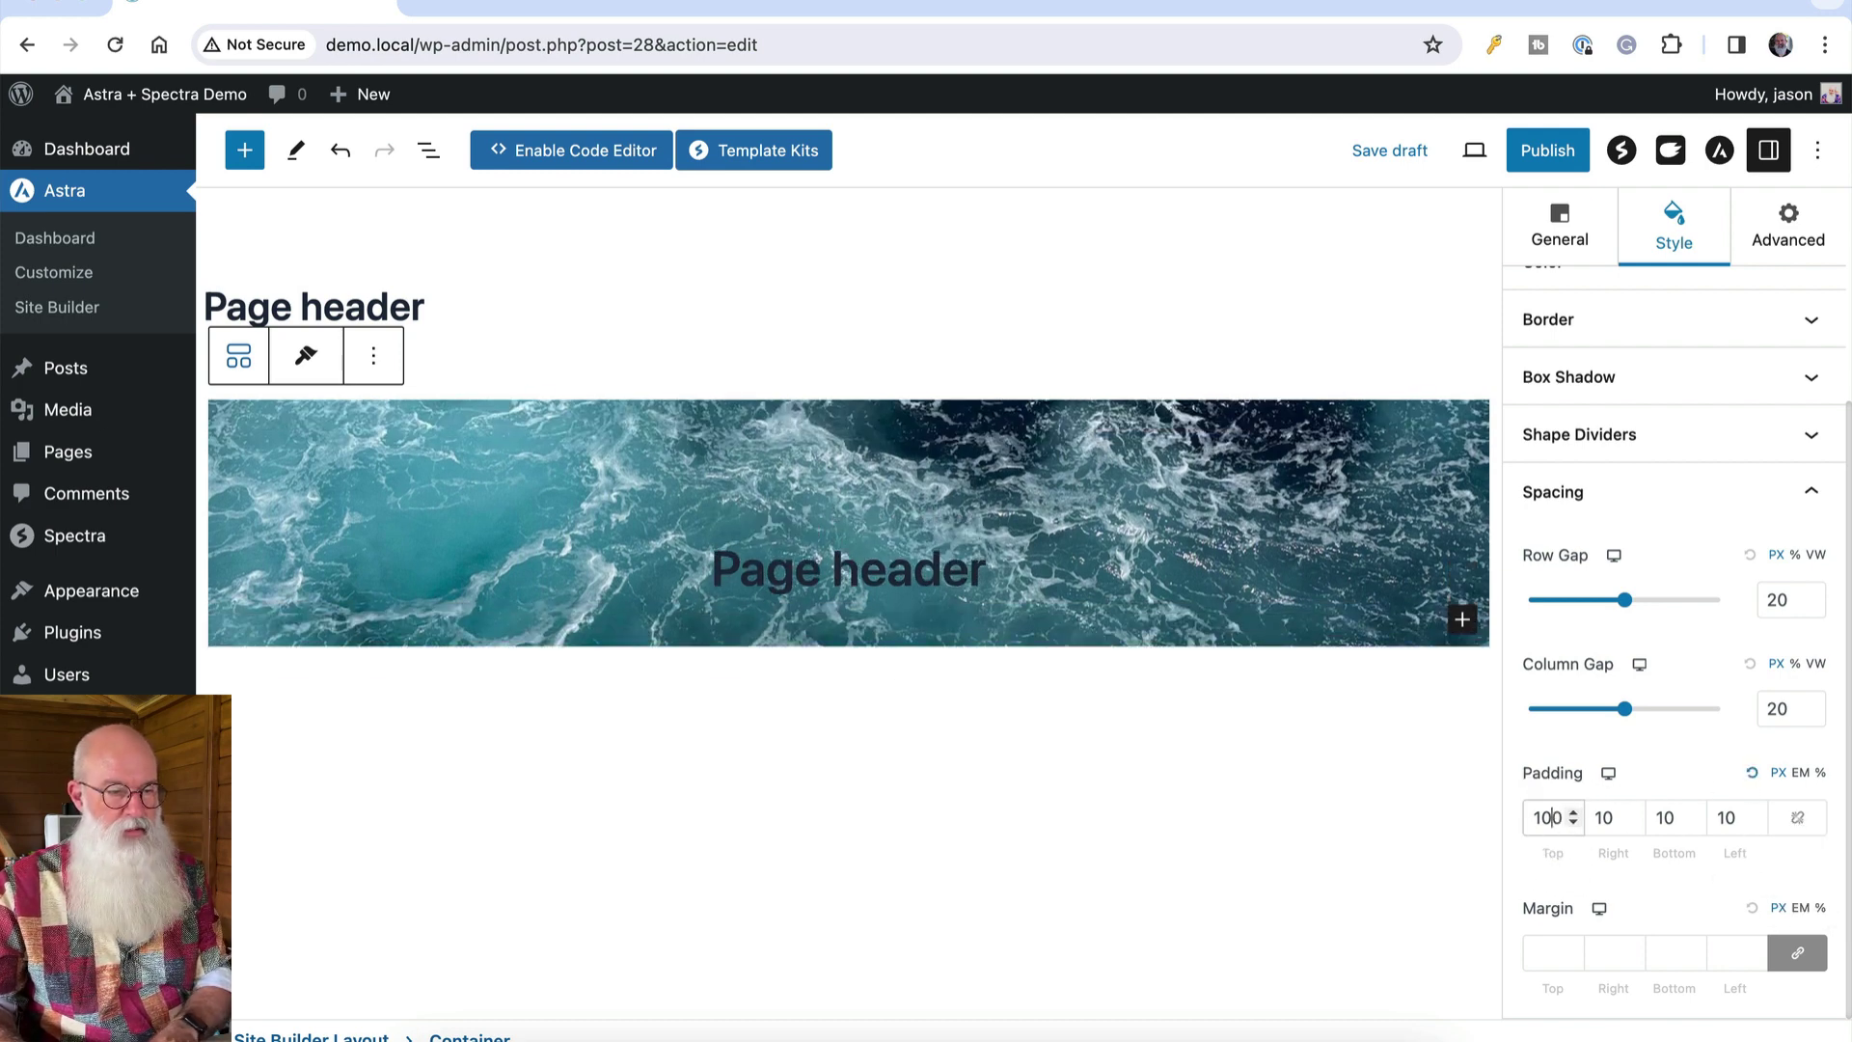
{"action": "left_click", "coordinate": [1669, 820]}
{"action": "type", "text": "0"}
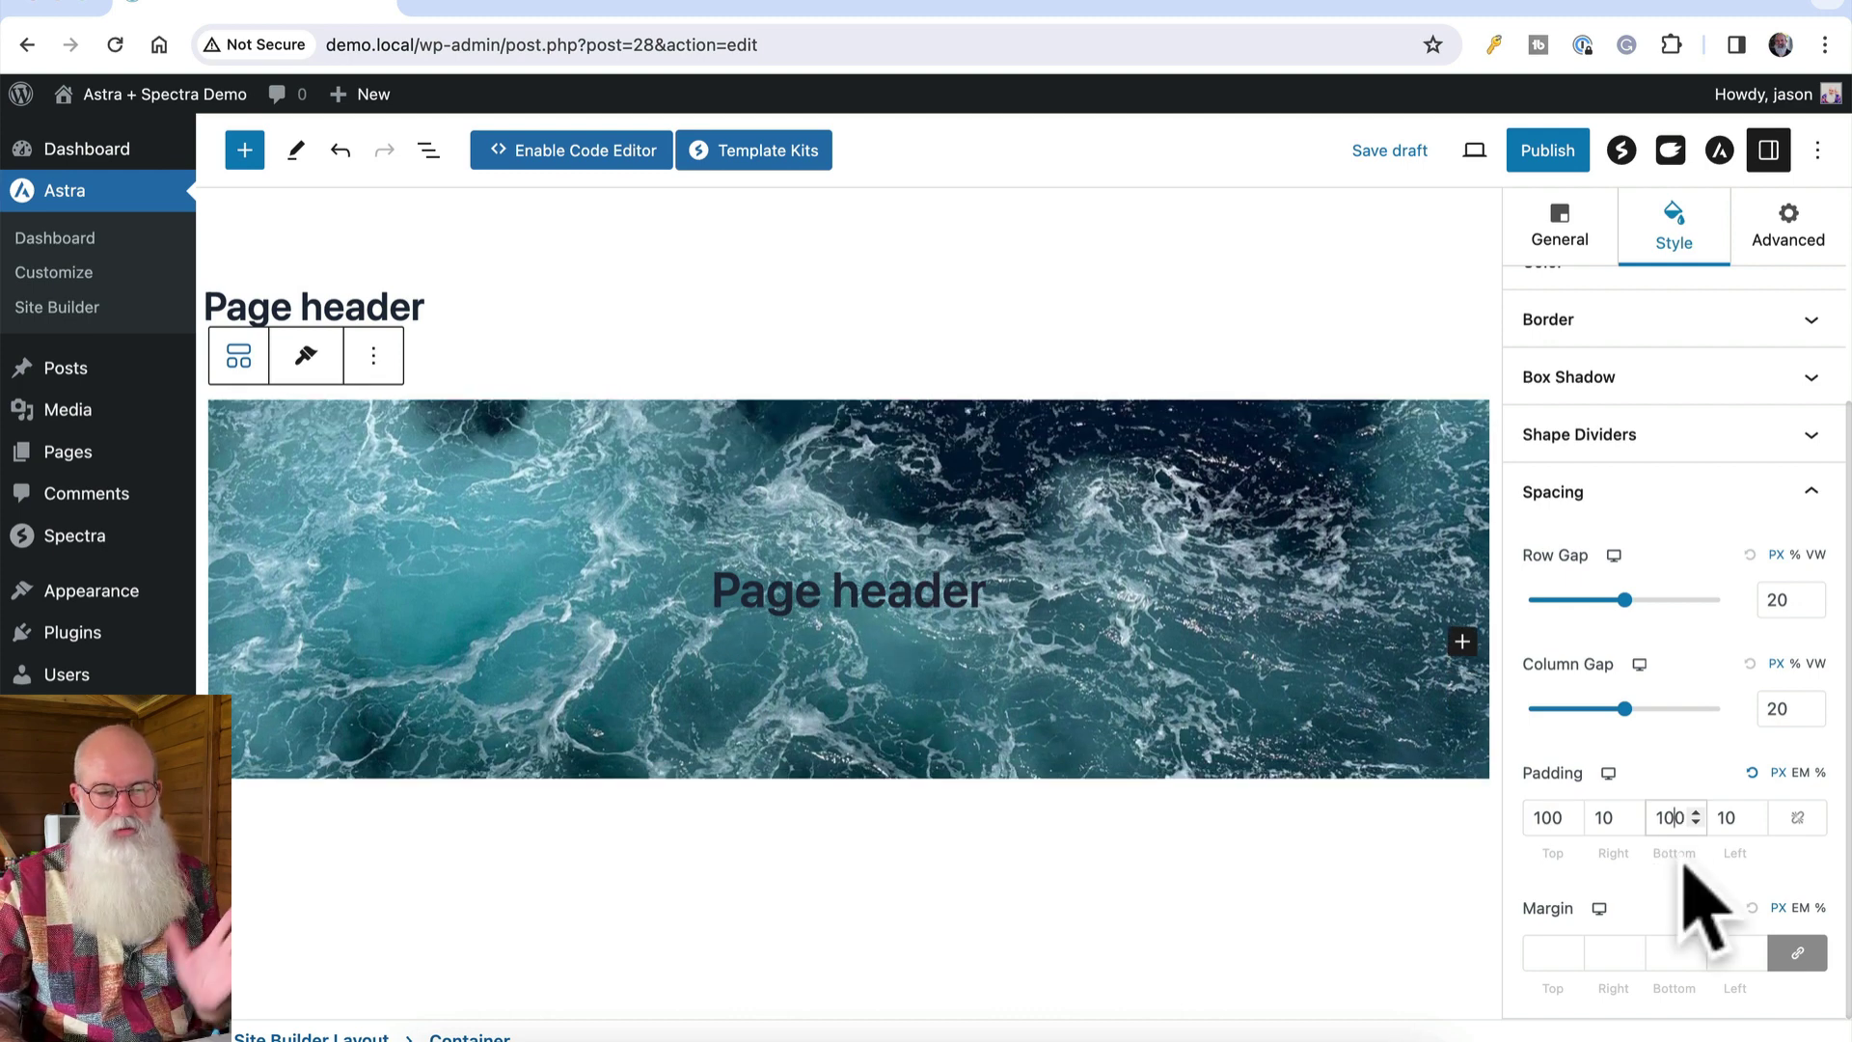
{"action": "scroll", "coordinate": [1688, 569], "scroll_direction": "up", "scroll_amount": 3}
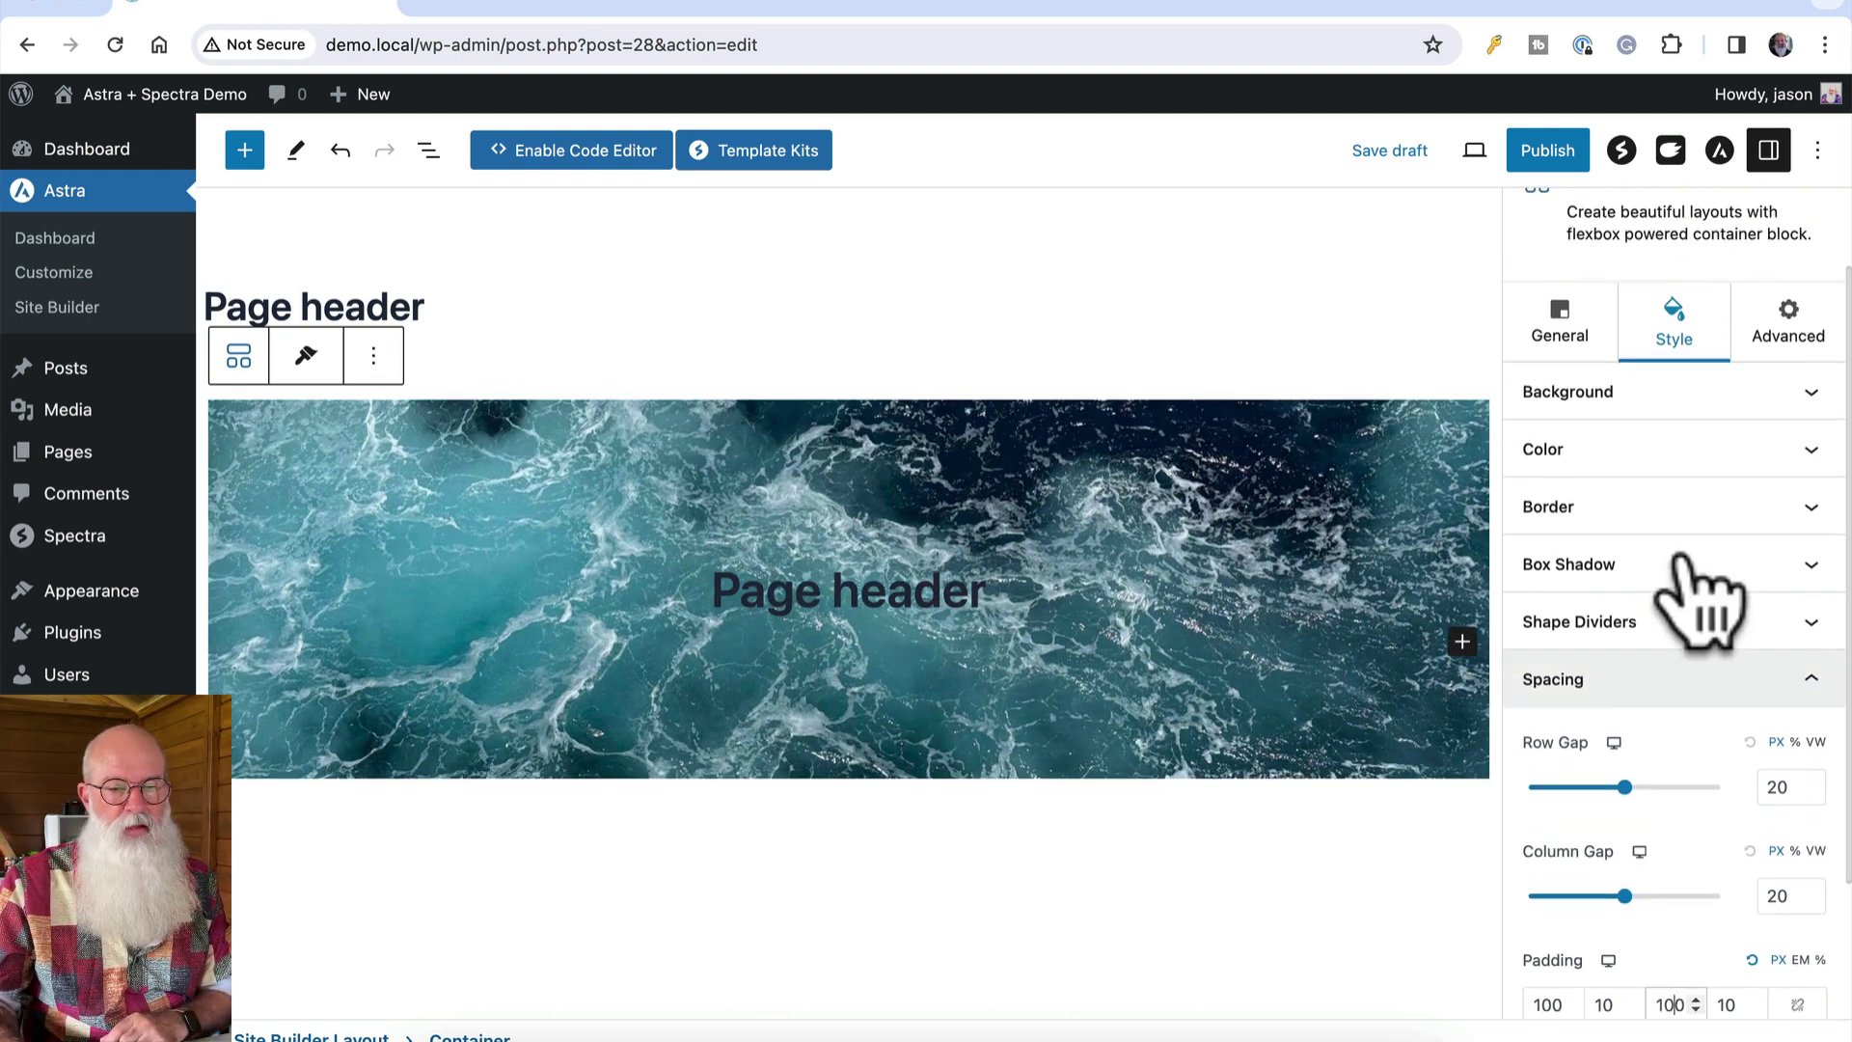
Set the container's text colour to white (#FFFFFF) and publish the Page header hook
{"action": "left_click", "coordinate": [1680, 555]}
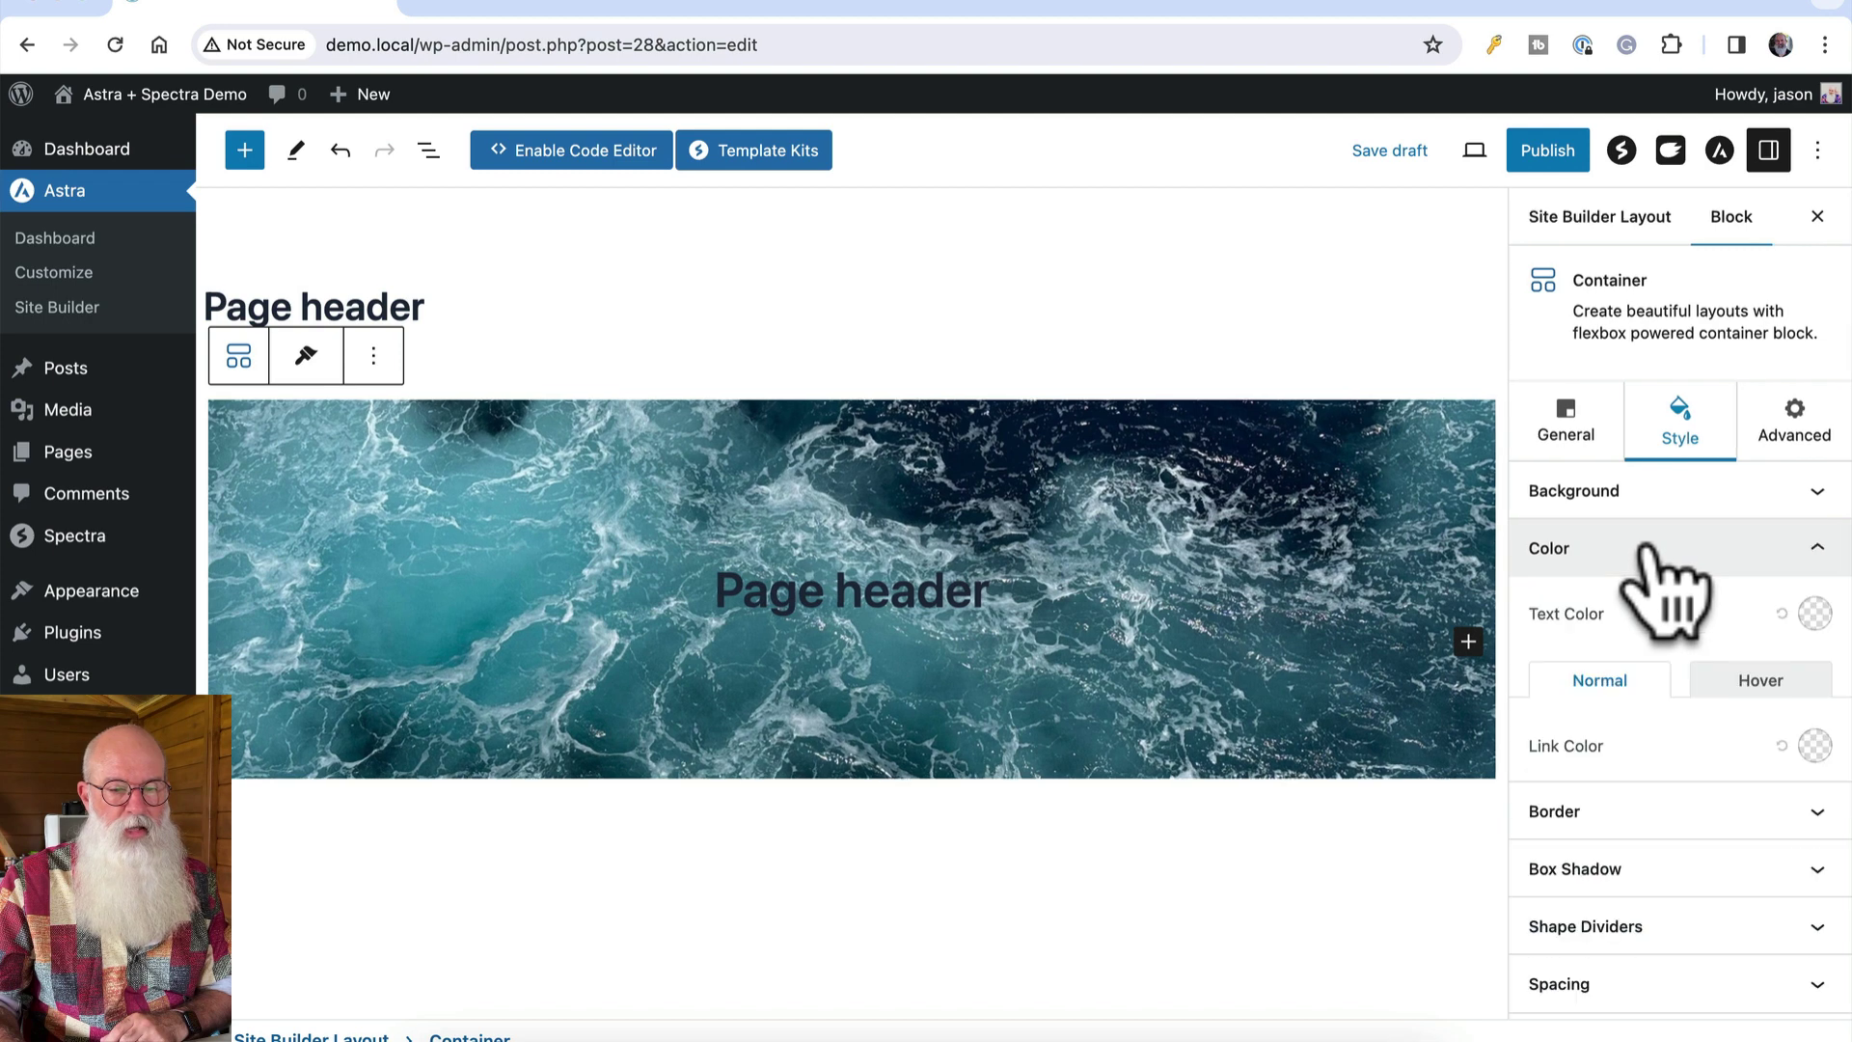
{"action": "left_click", "coordinate": [1813, 613]}
{"action": "scroll", "coordinate": [1736, 550], "scroll_direction": "down", "scroll_amount": 3}
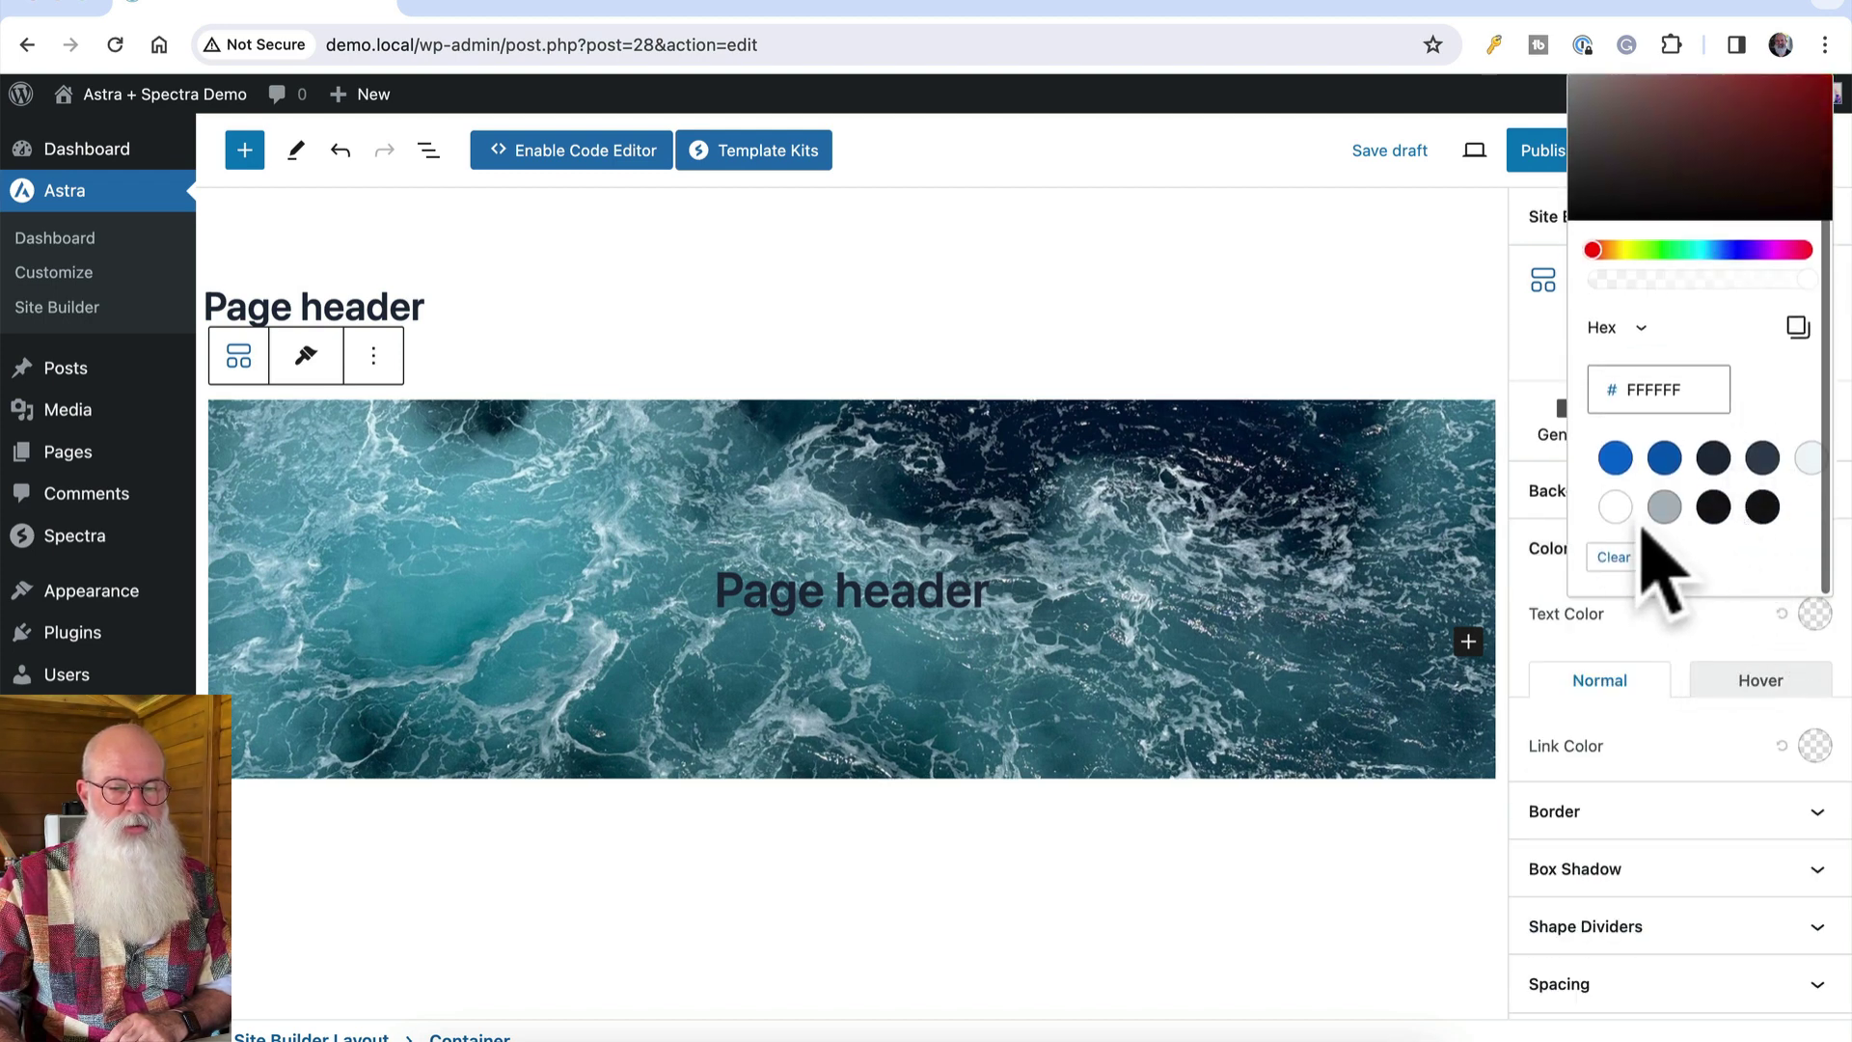
{"action": "left_click", "coordinate": [1615, 506]}
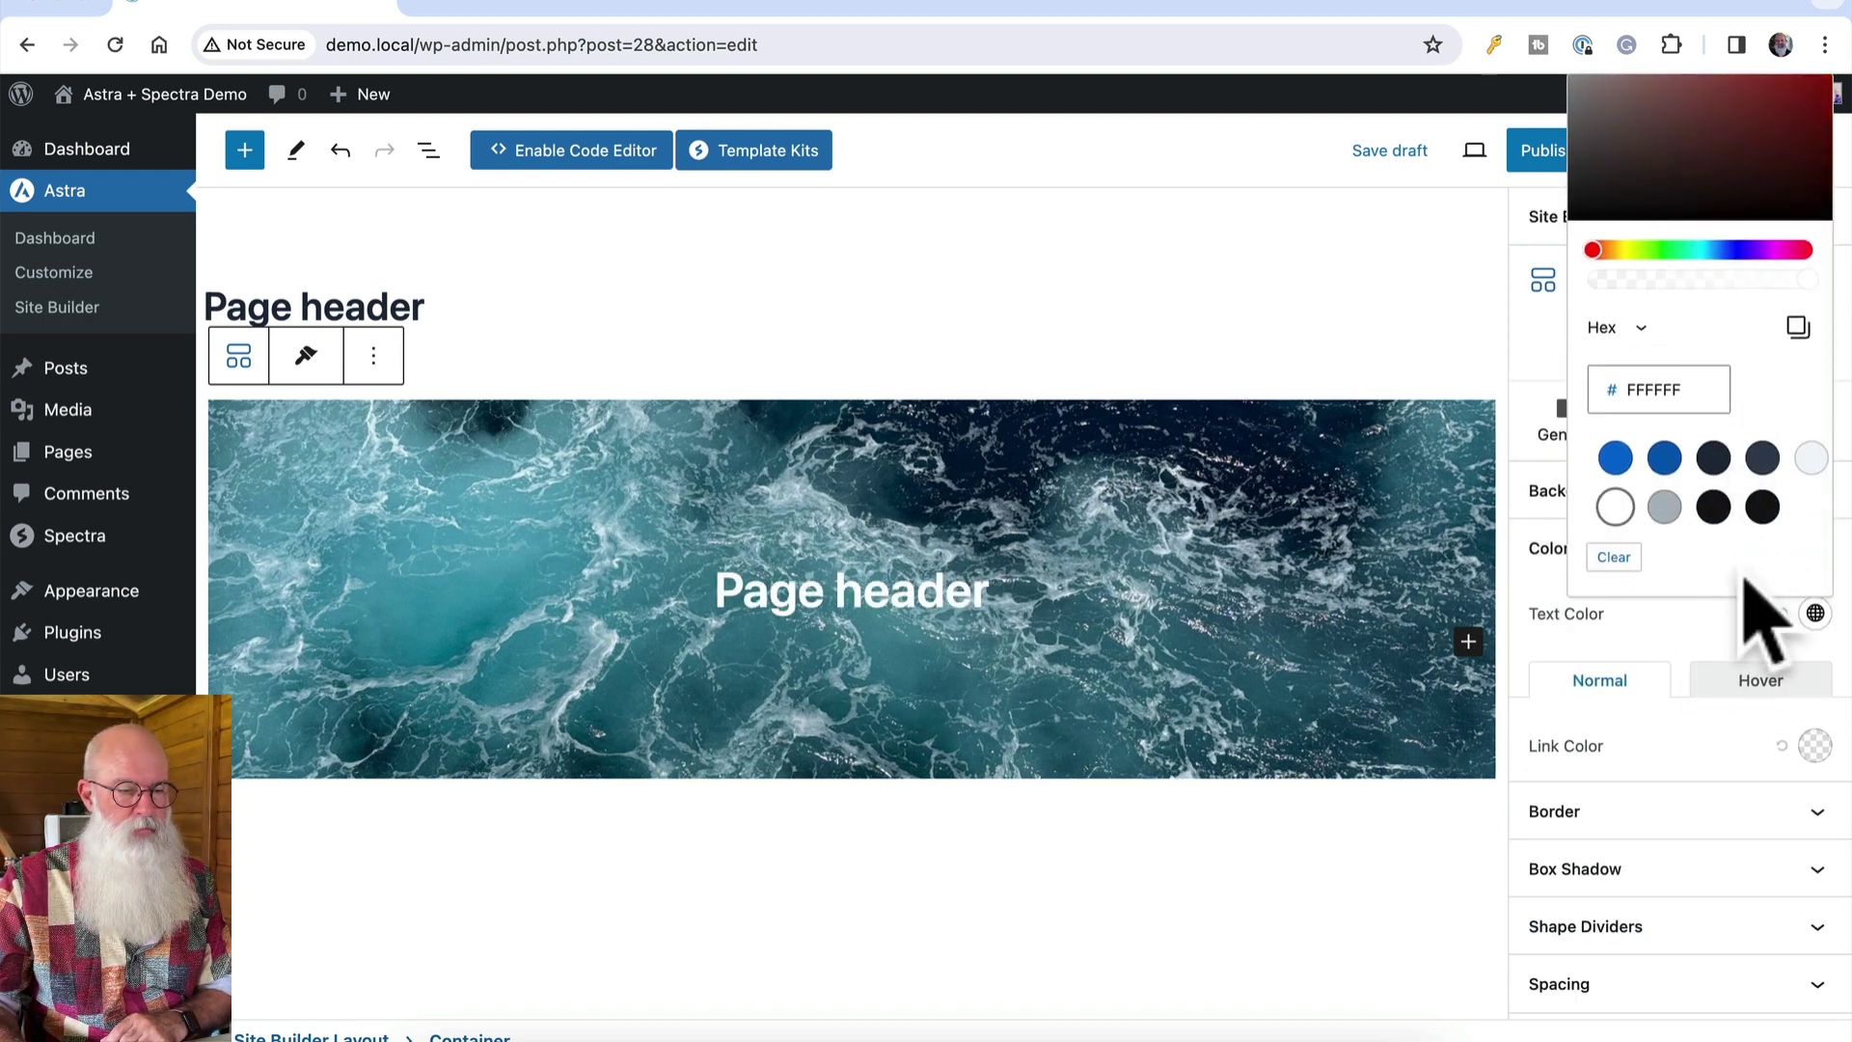
{"action": "left_click", "coordinate": [1640, 632]}
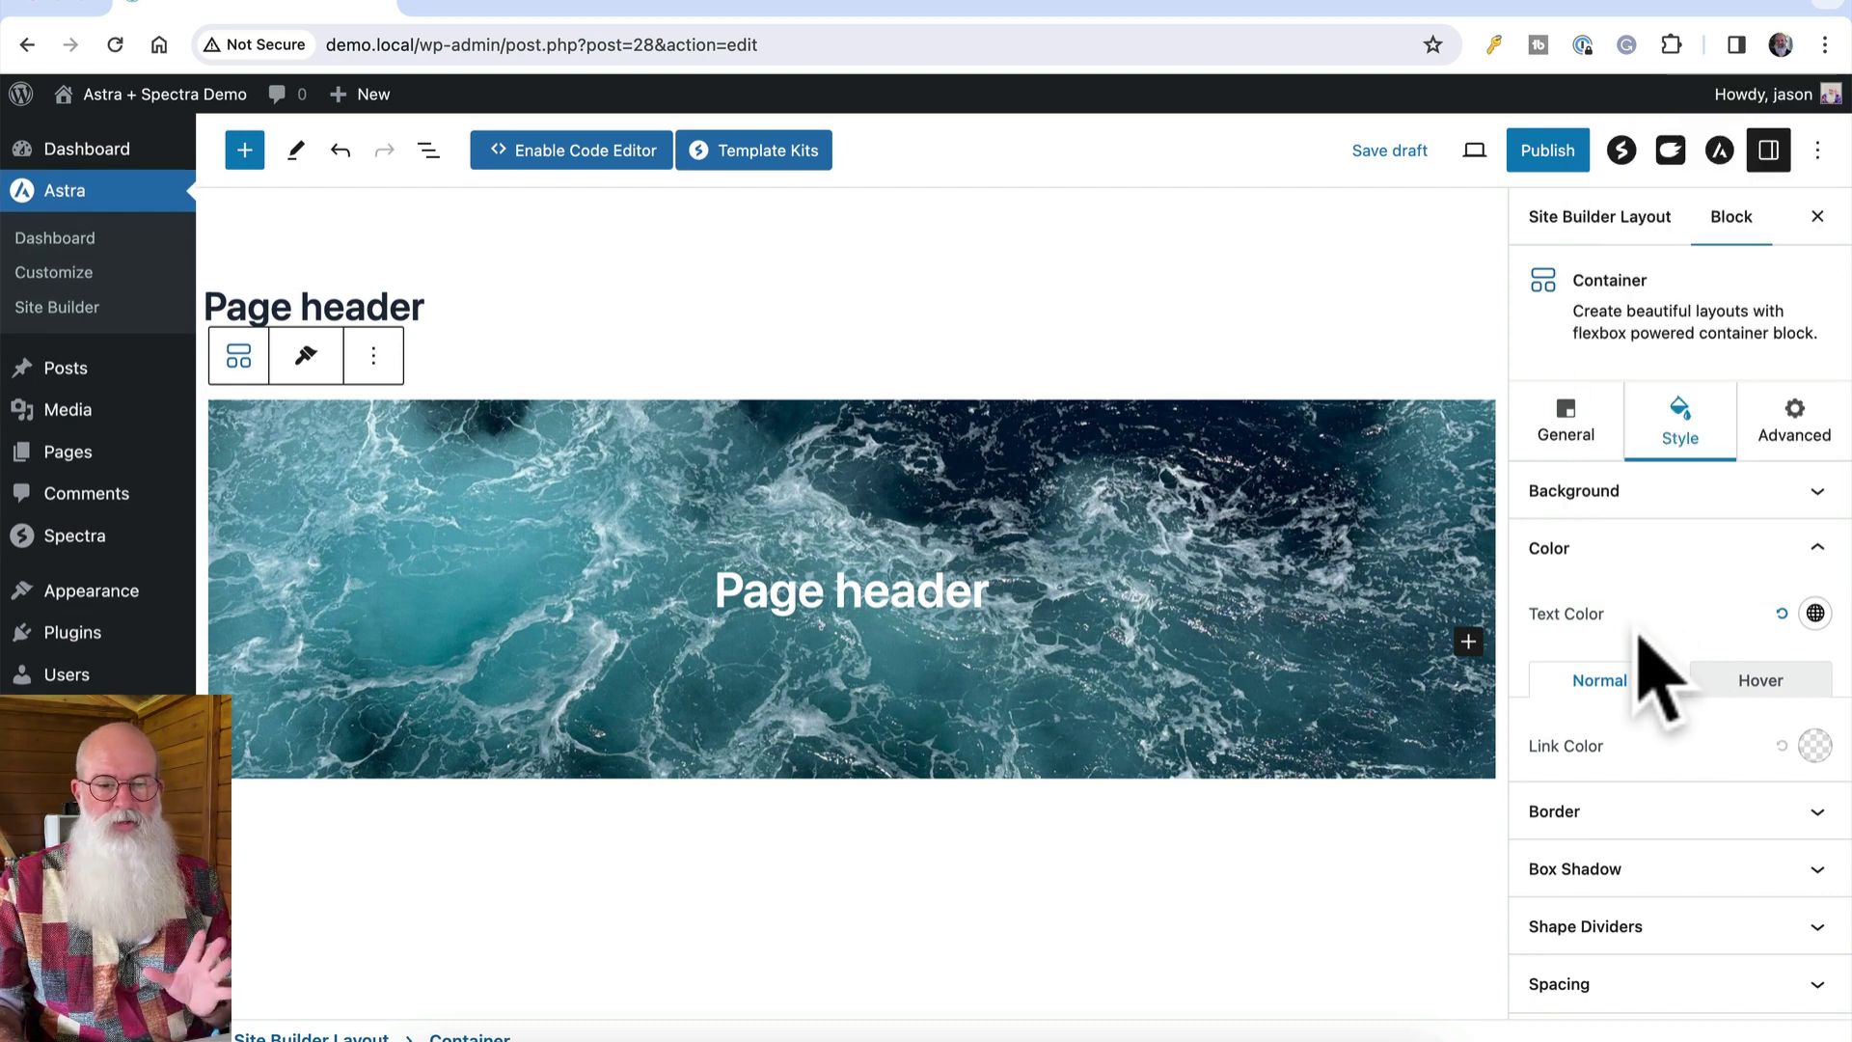
{"action": "left_click", "coordinate": [1814, 614]}
{"action": "scroll", "coordinate": [1746, 554], "scroll_direction": "down", "scroll_amount": 2}
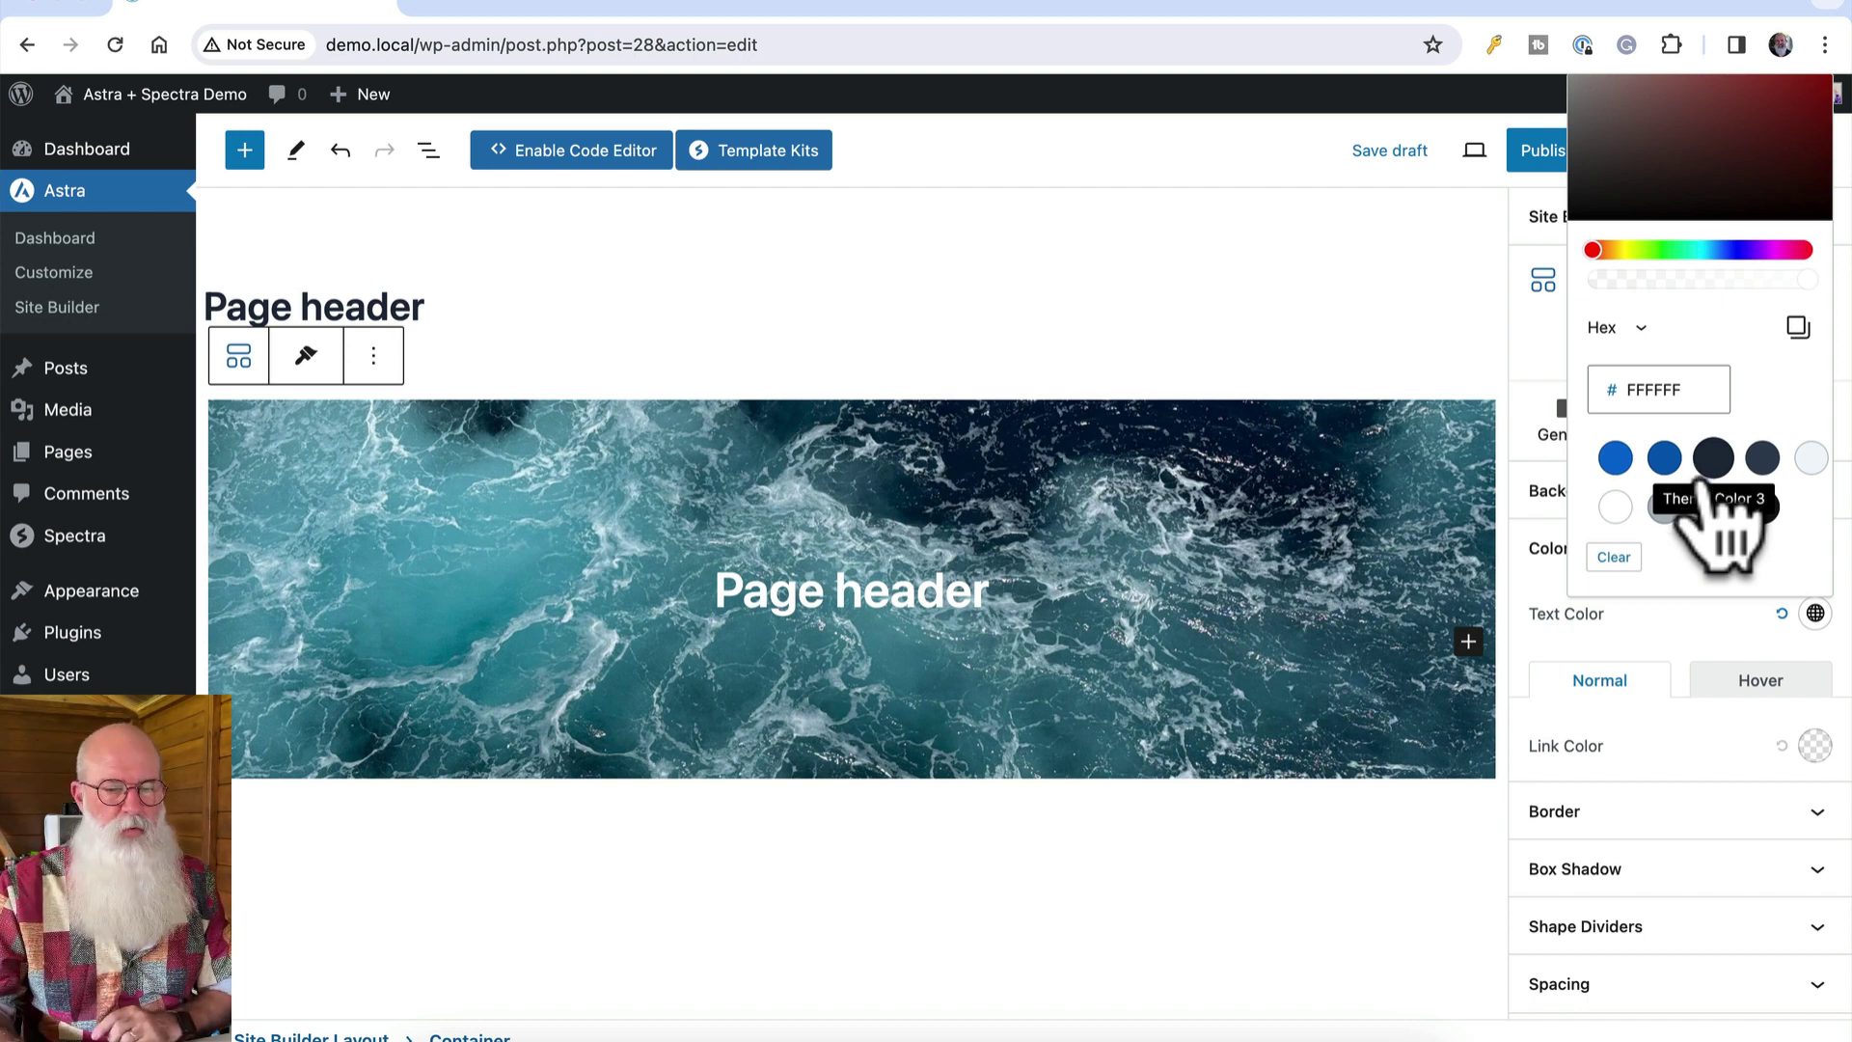
{"action": "left_click", "coordinate": [1669, 634]}
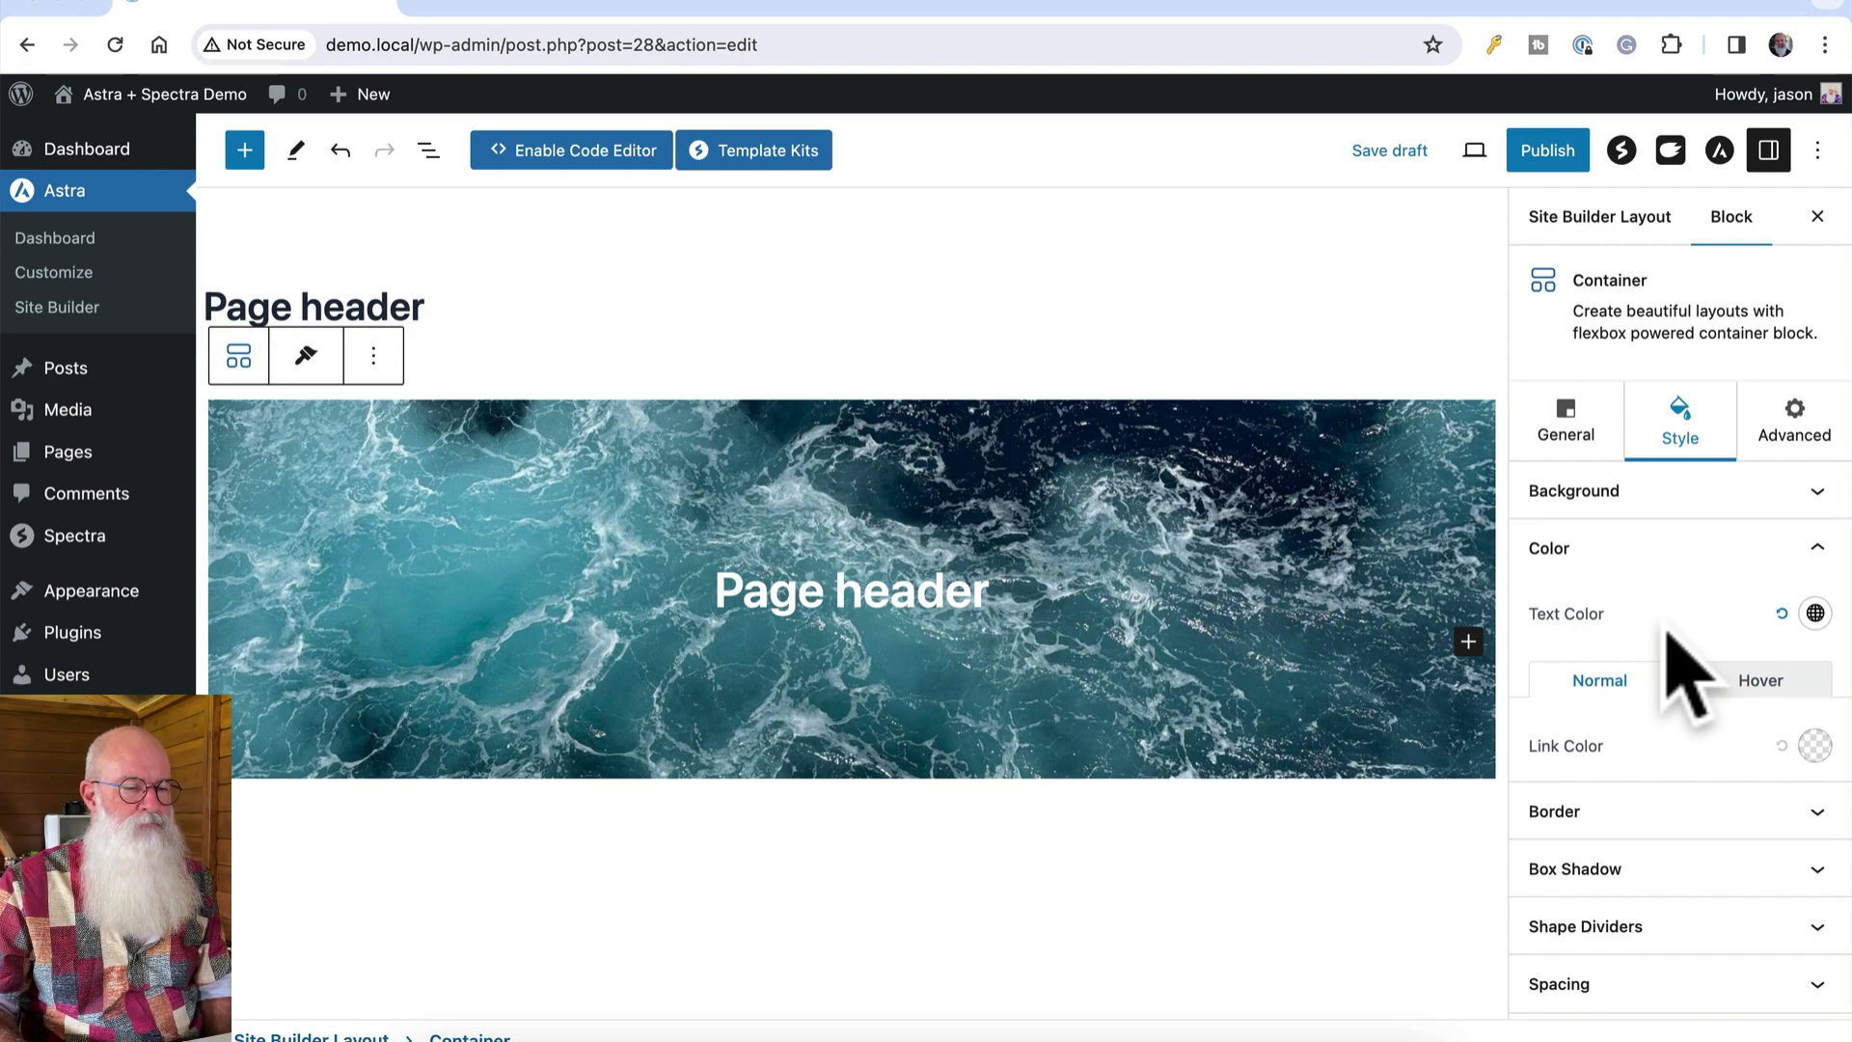
{"action": "left_click", "coordinate": [1547, 151]}
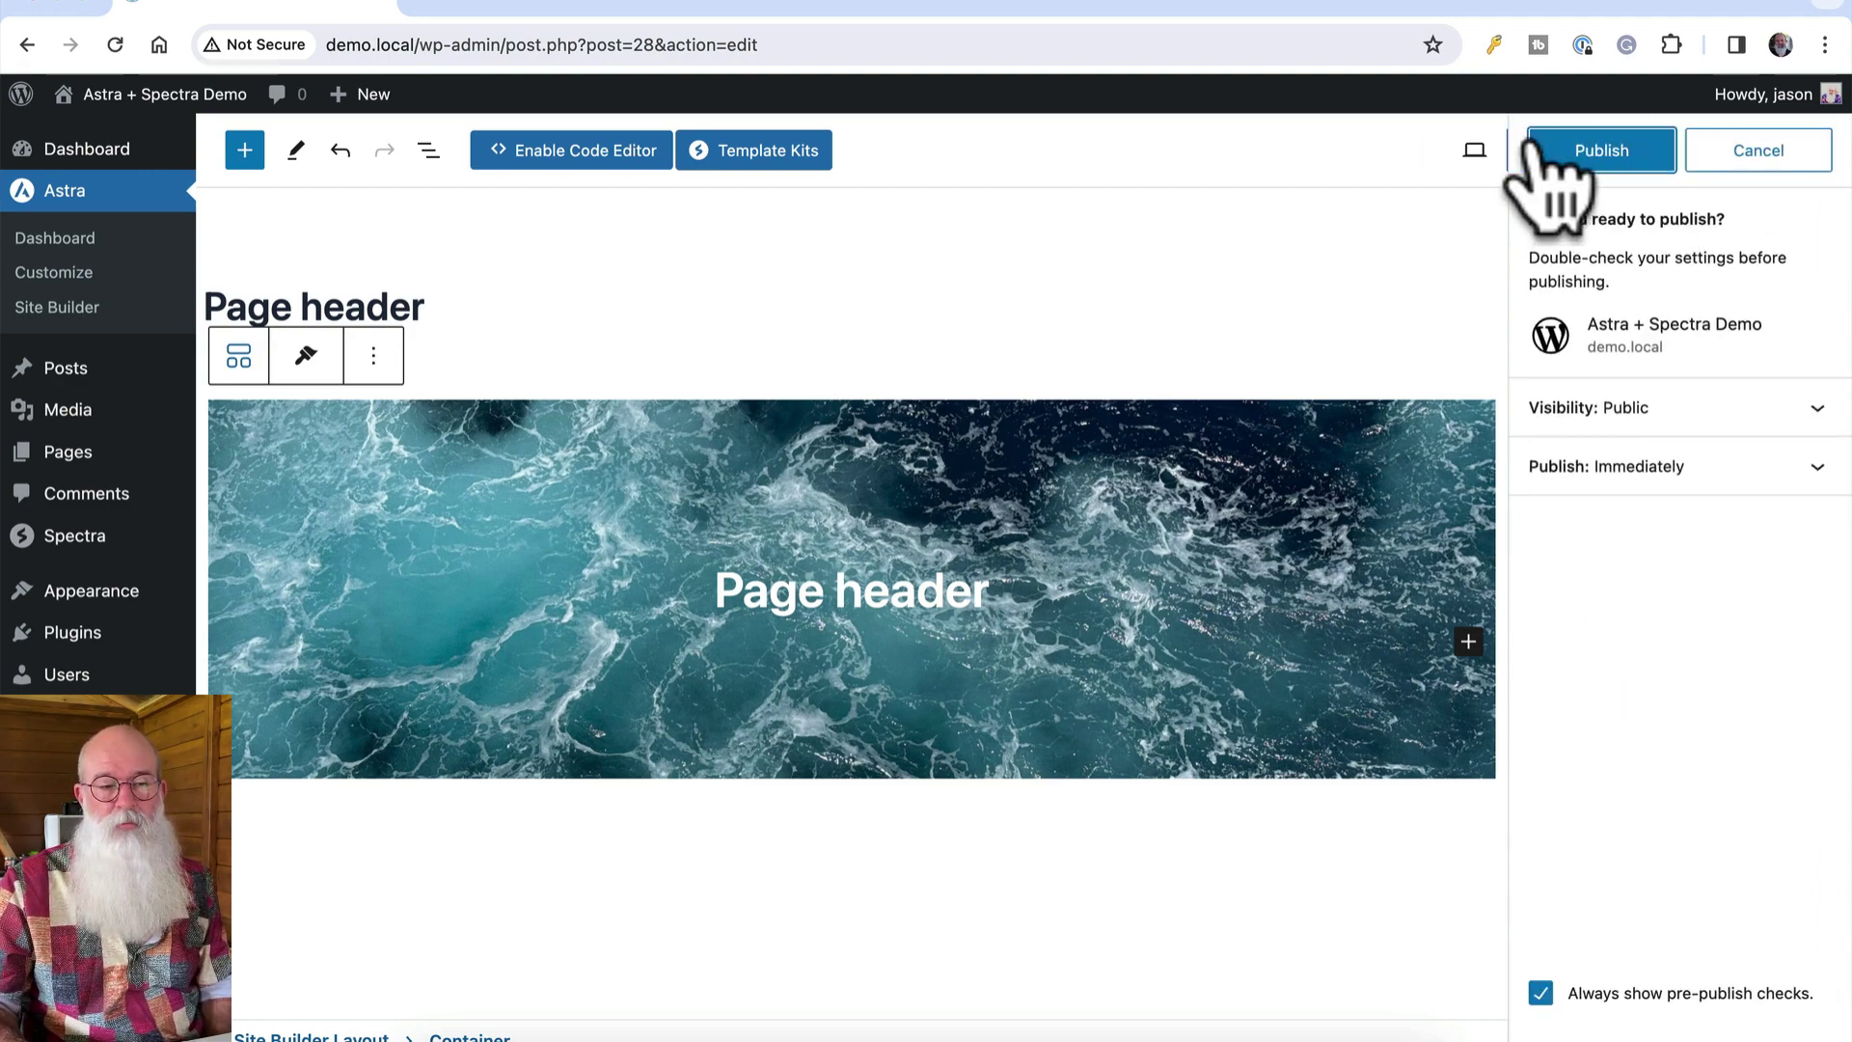
{"action": "left_click", "coordinate": [1565, 150]}
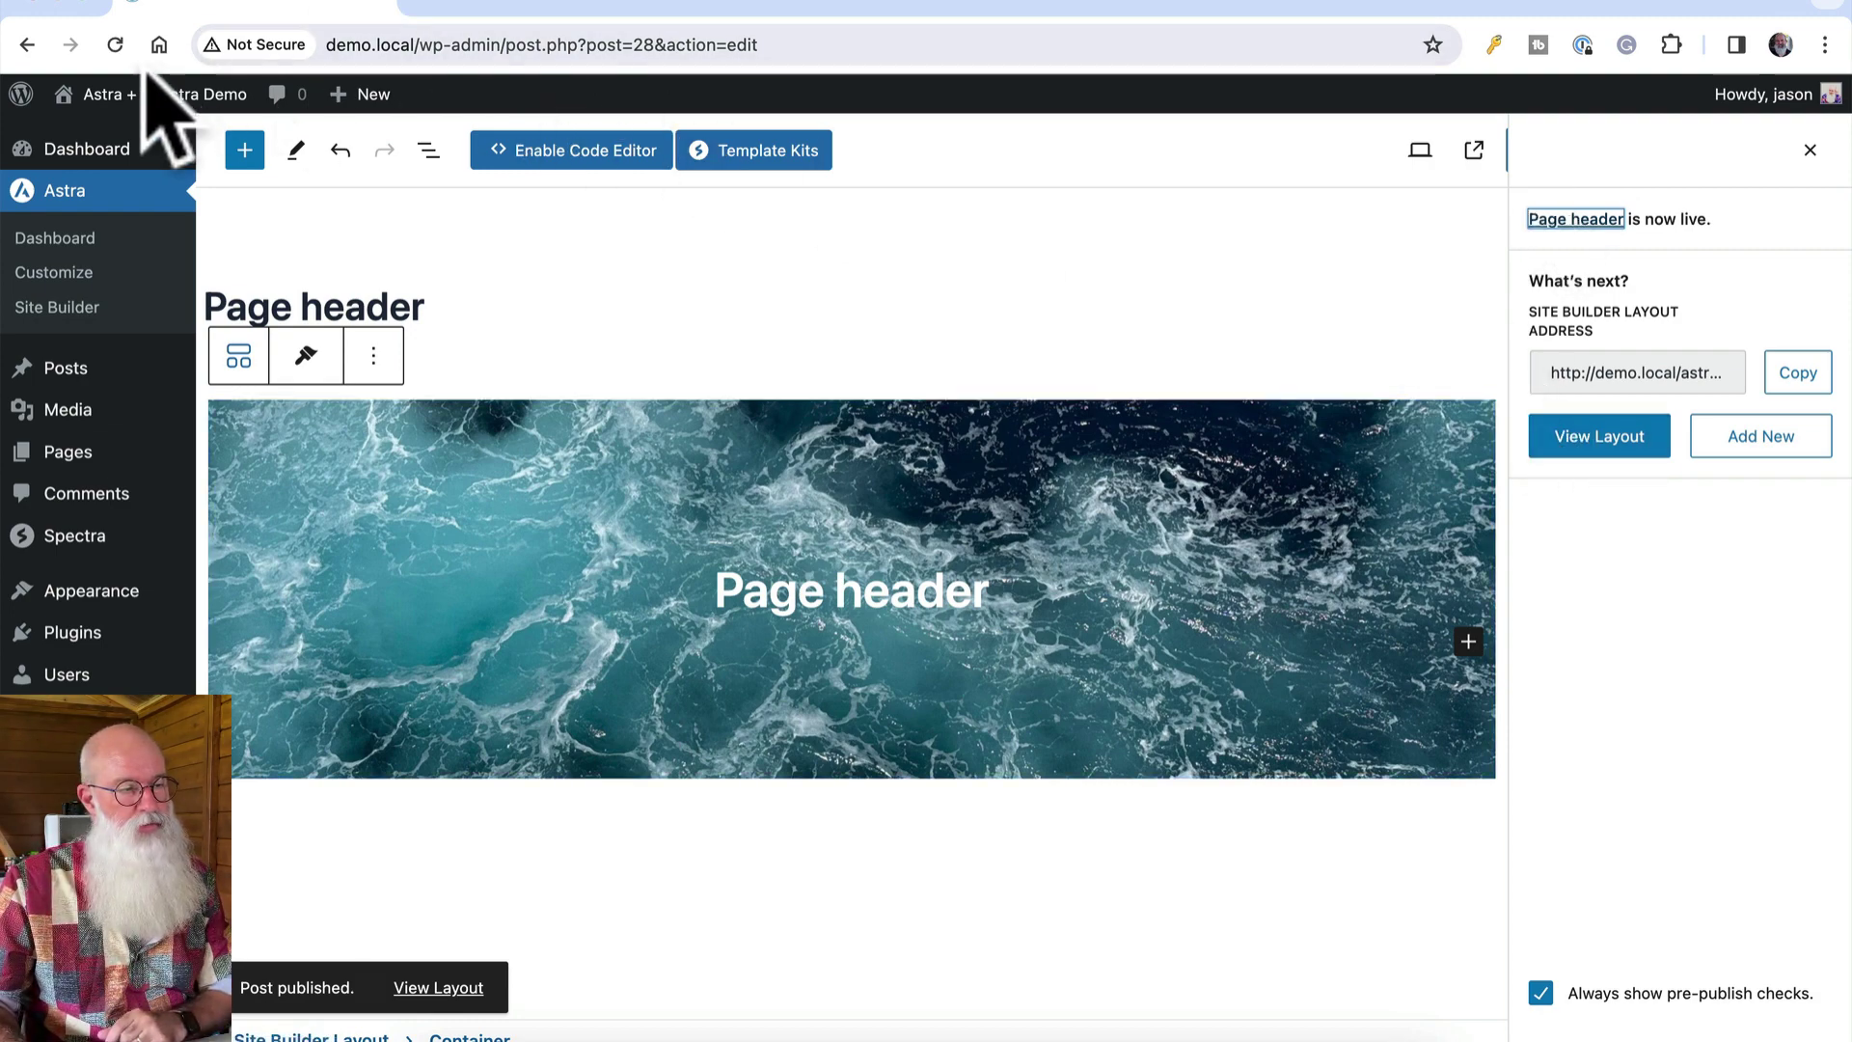
Visit the live site, browse the Services, About Us and Contact Us pages, then return to the Dashboard
{"action": "mouse_move", "coordinate": [154, 94]}
{"action": "left_click", "coordinate": [145, 130]}
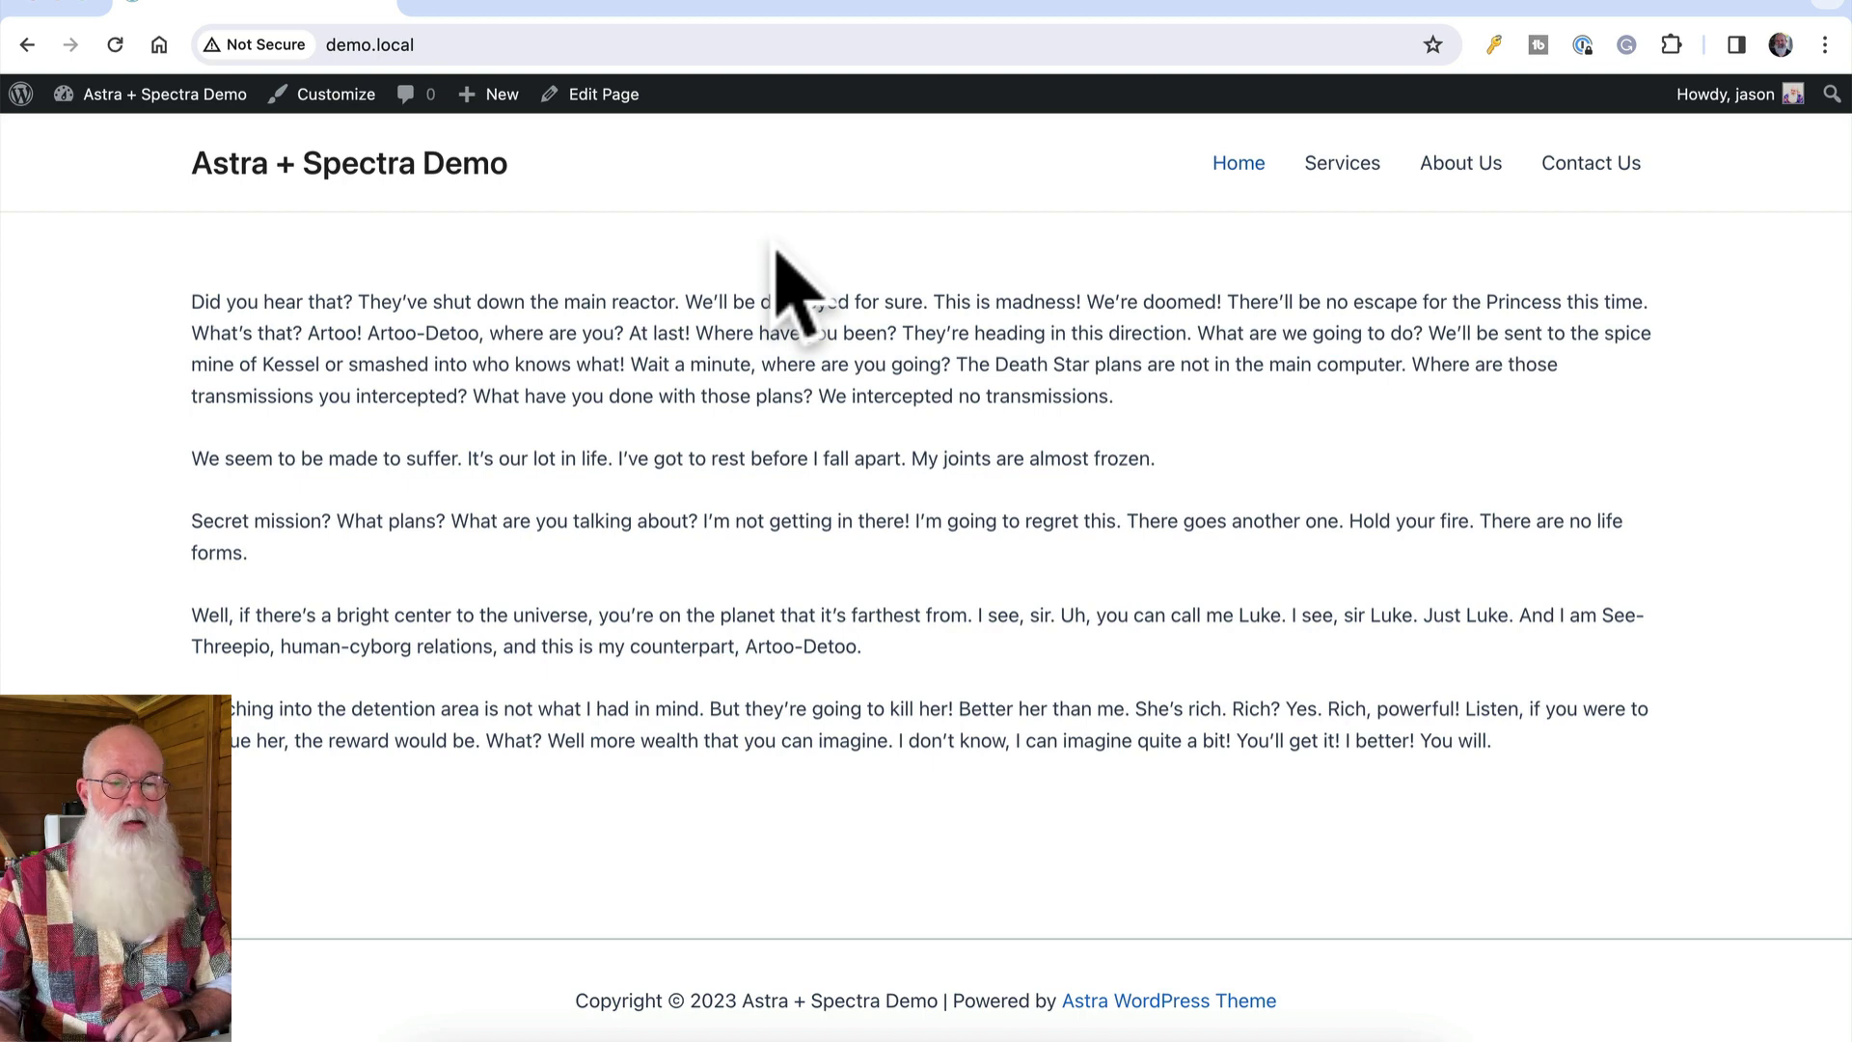
{"action": "left_click", "coordinate": [1348, 170]}
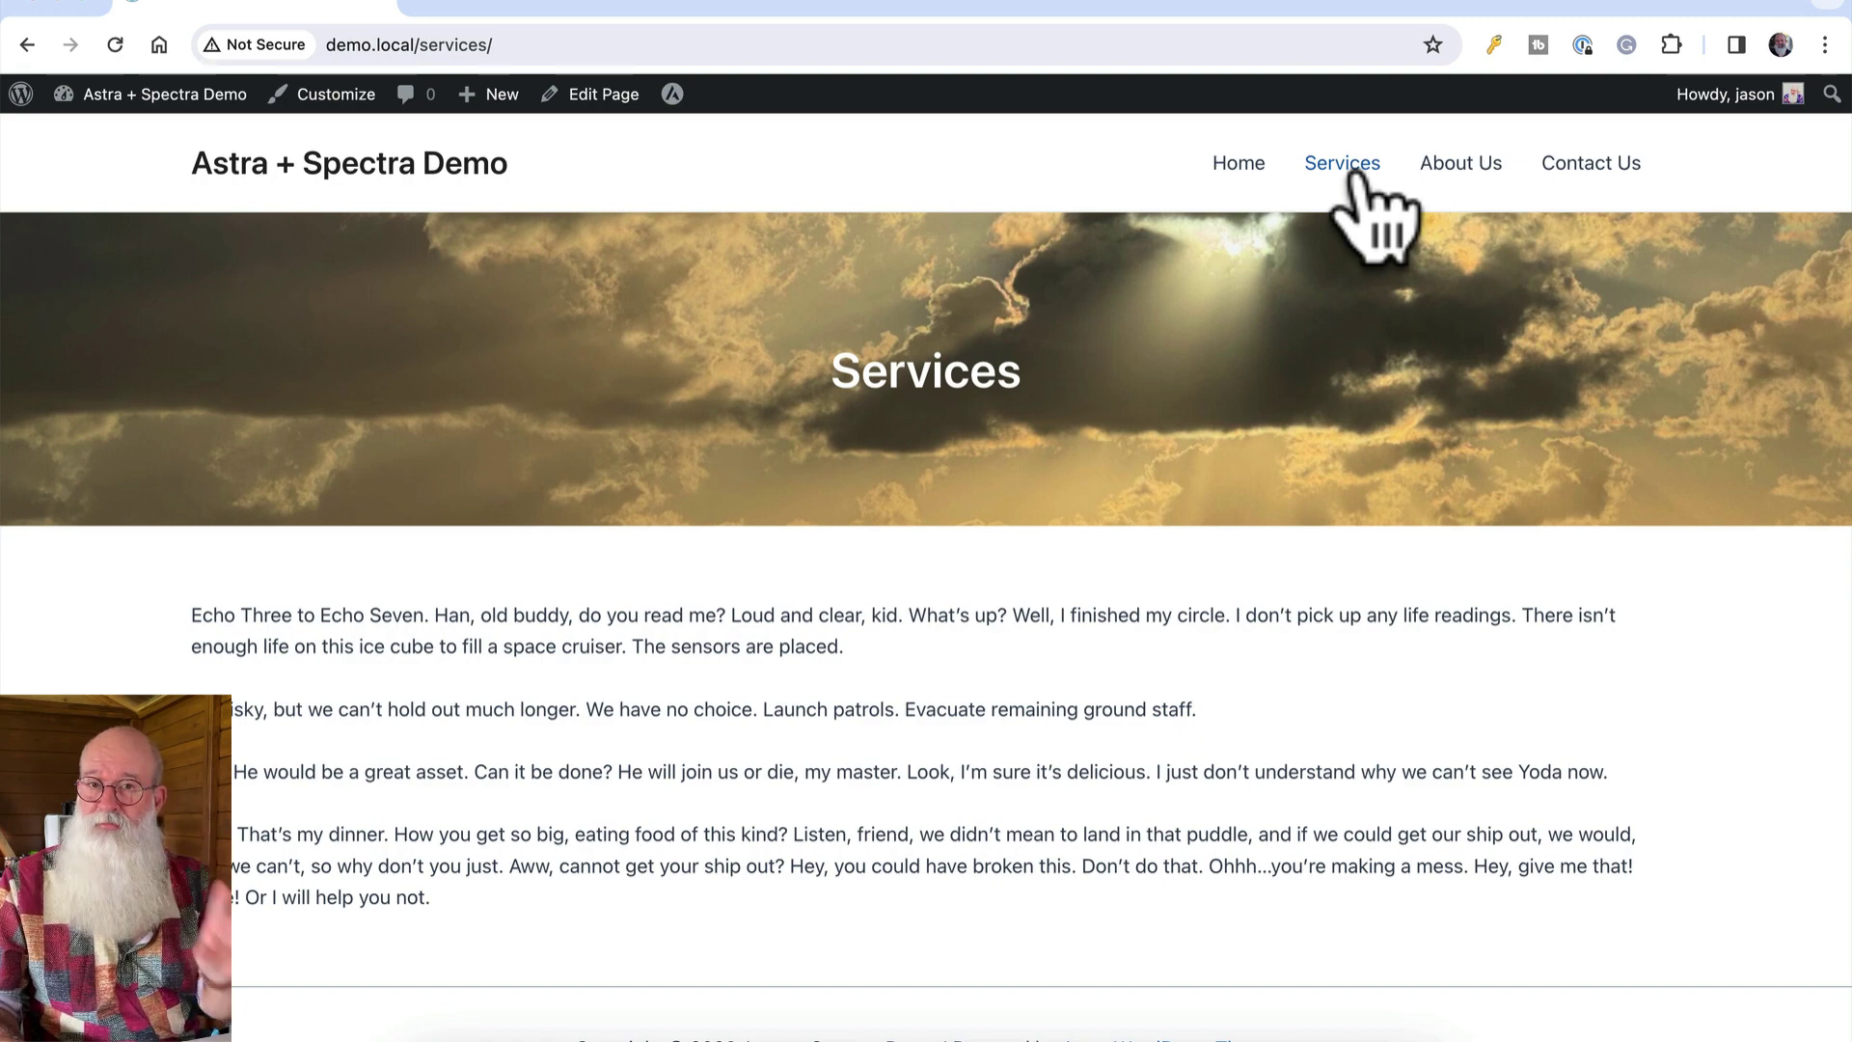
{"action": "left_click", "coordinate": [1446, 169]}
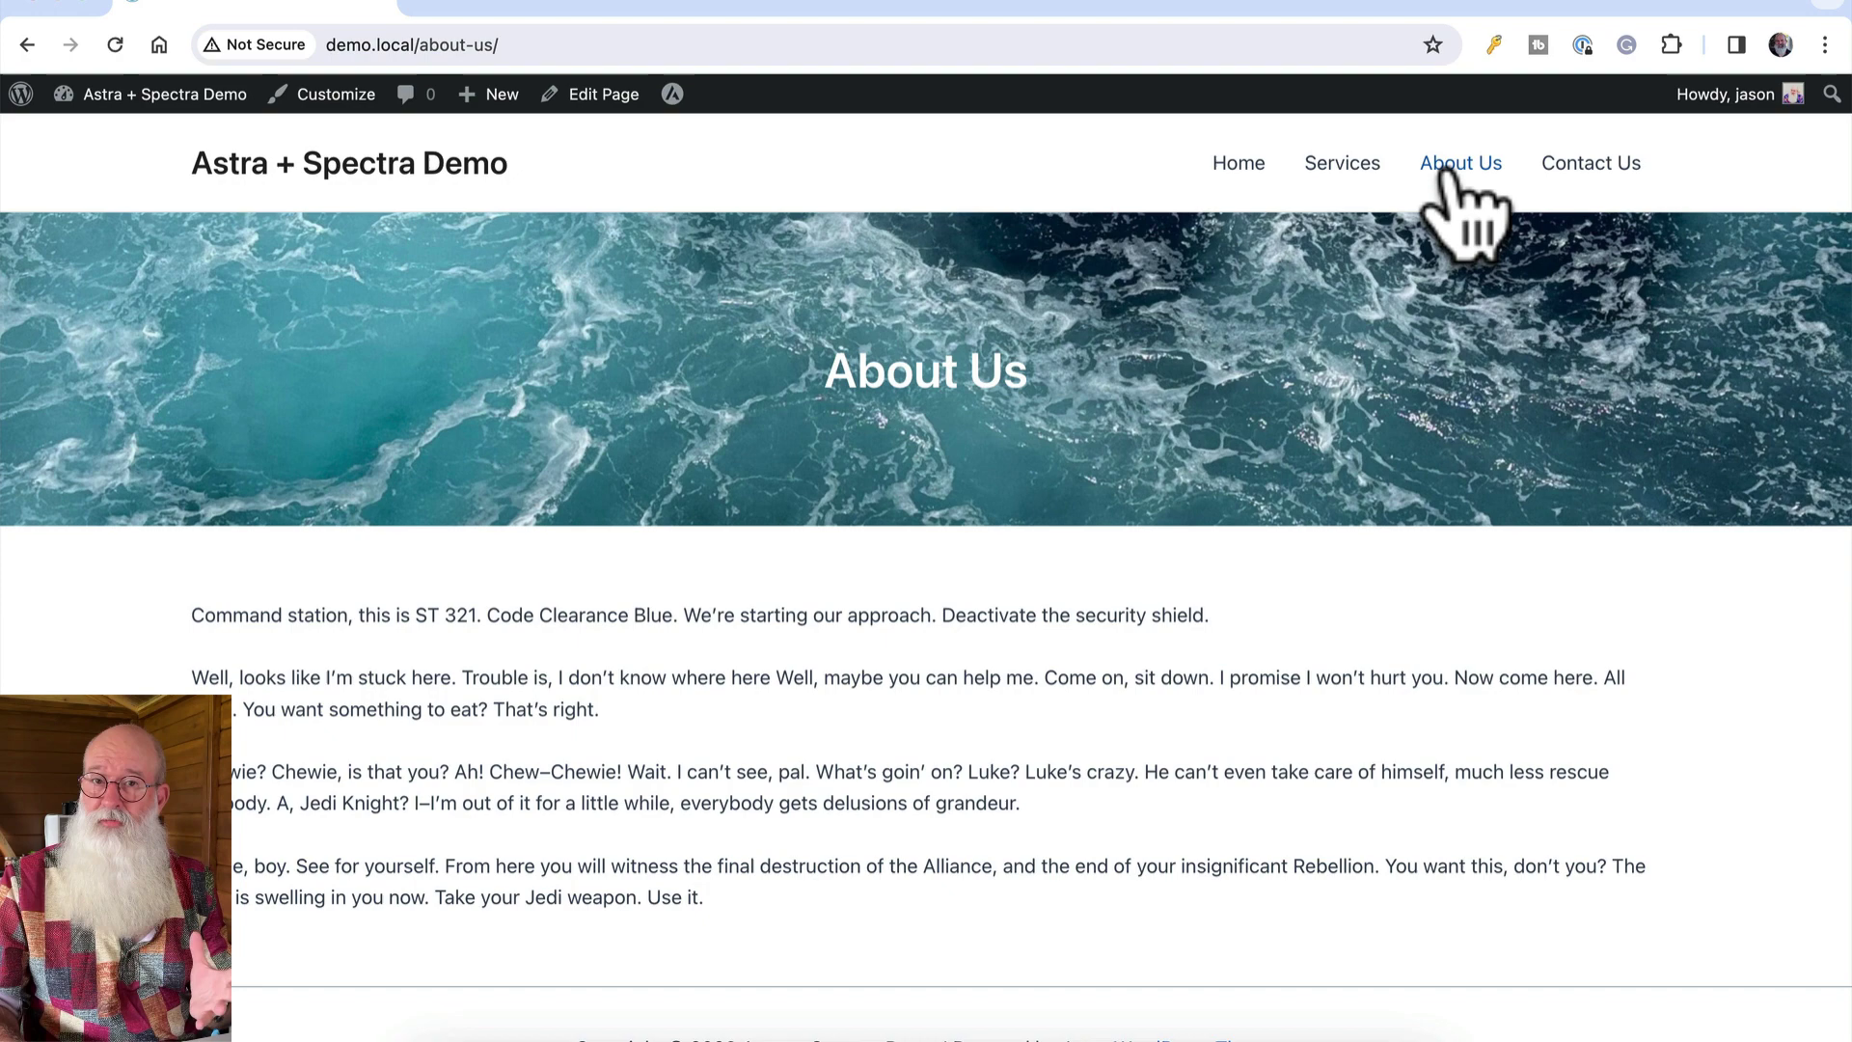
{"action": "left_click", "coordinate": [1574, 169]}
{"action": "left_click", "coordinate": [1447, 168]}
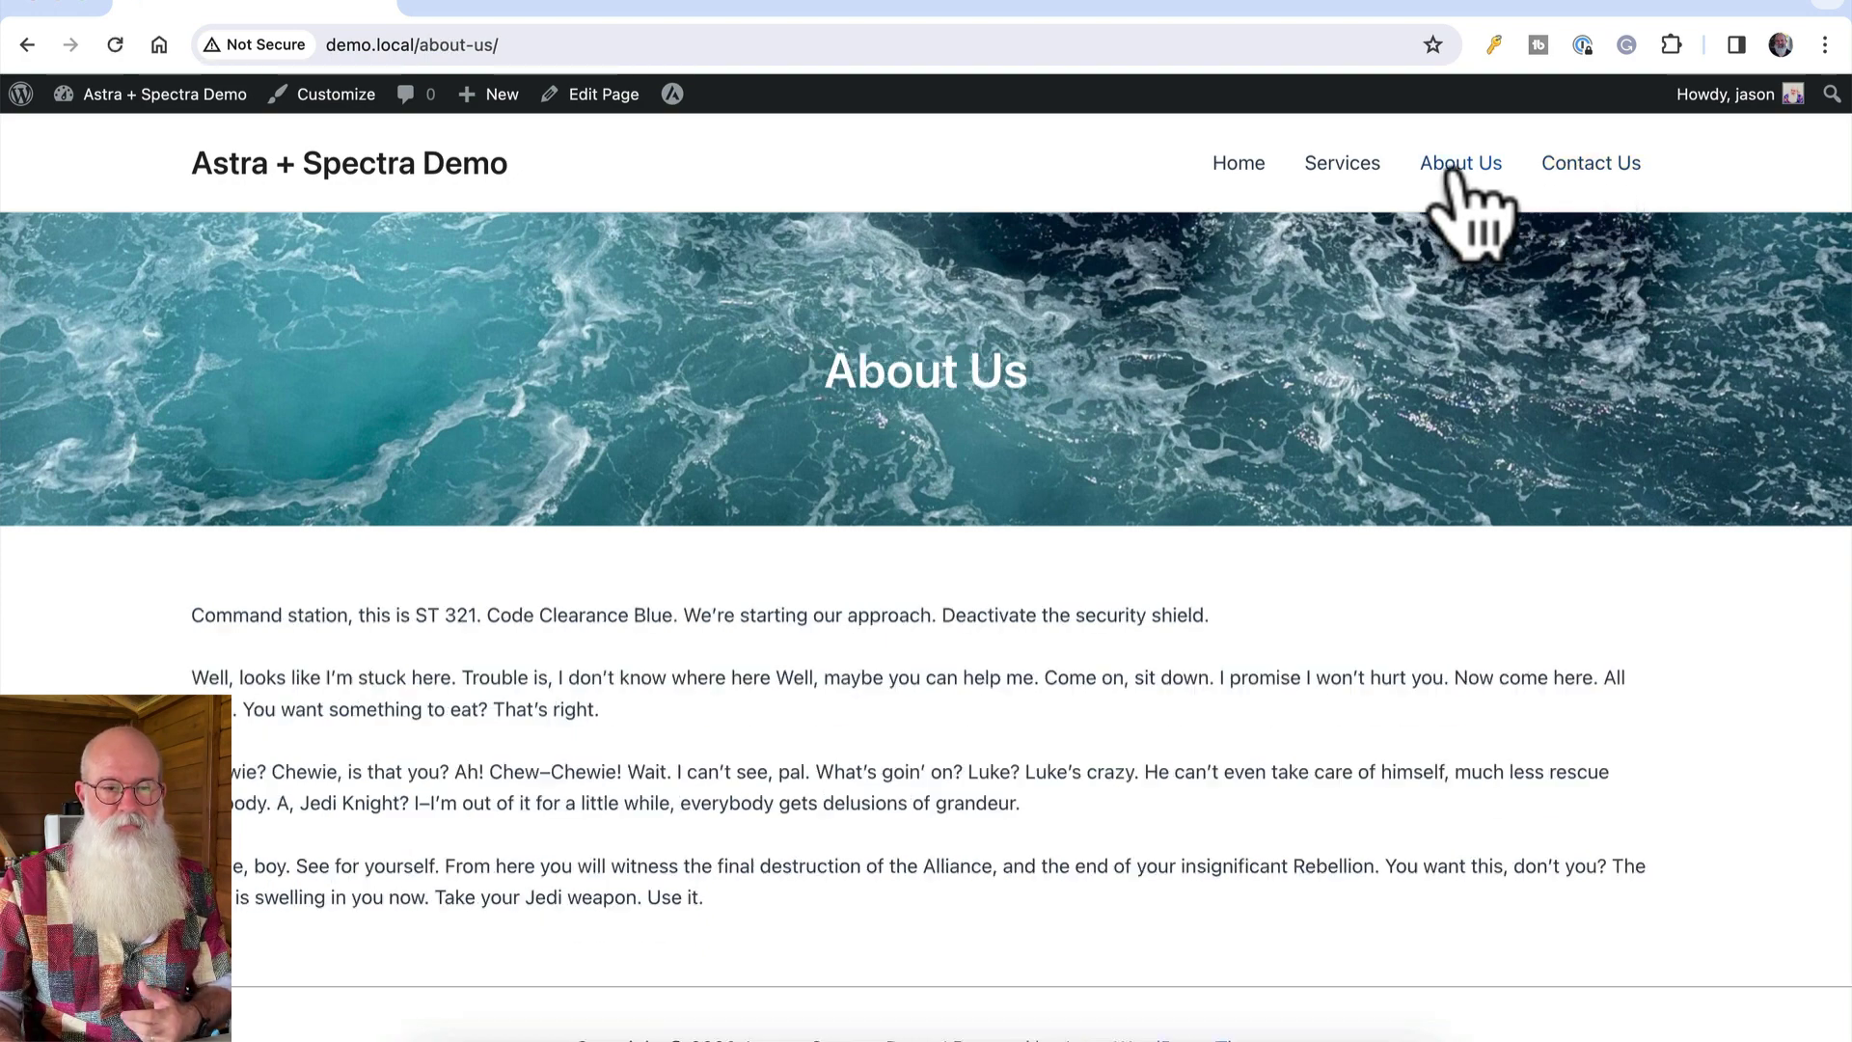
{"action": "left_click", "coordinate": [1339, 169]}
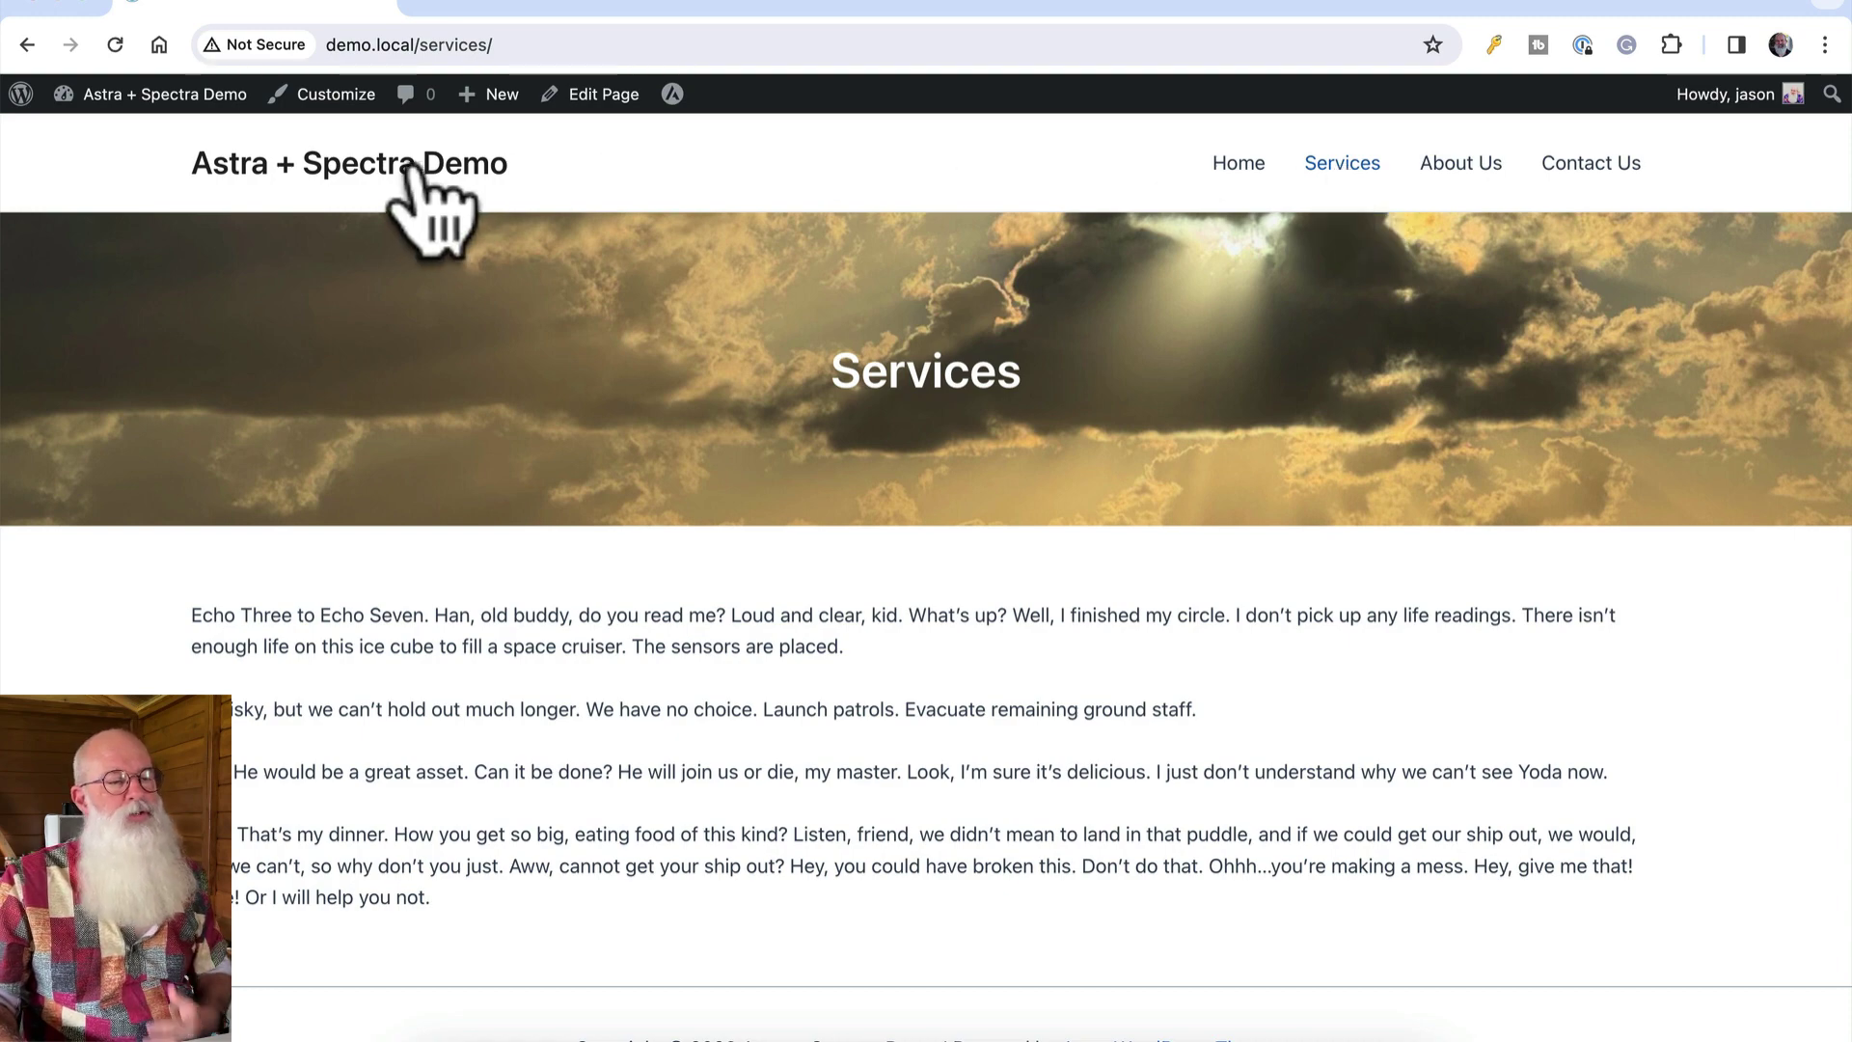
{"action": "left_click", "coordinate": [116, 95]}
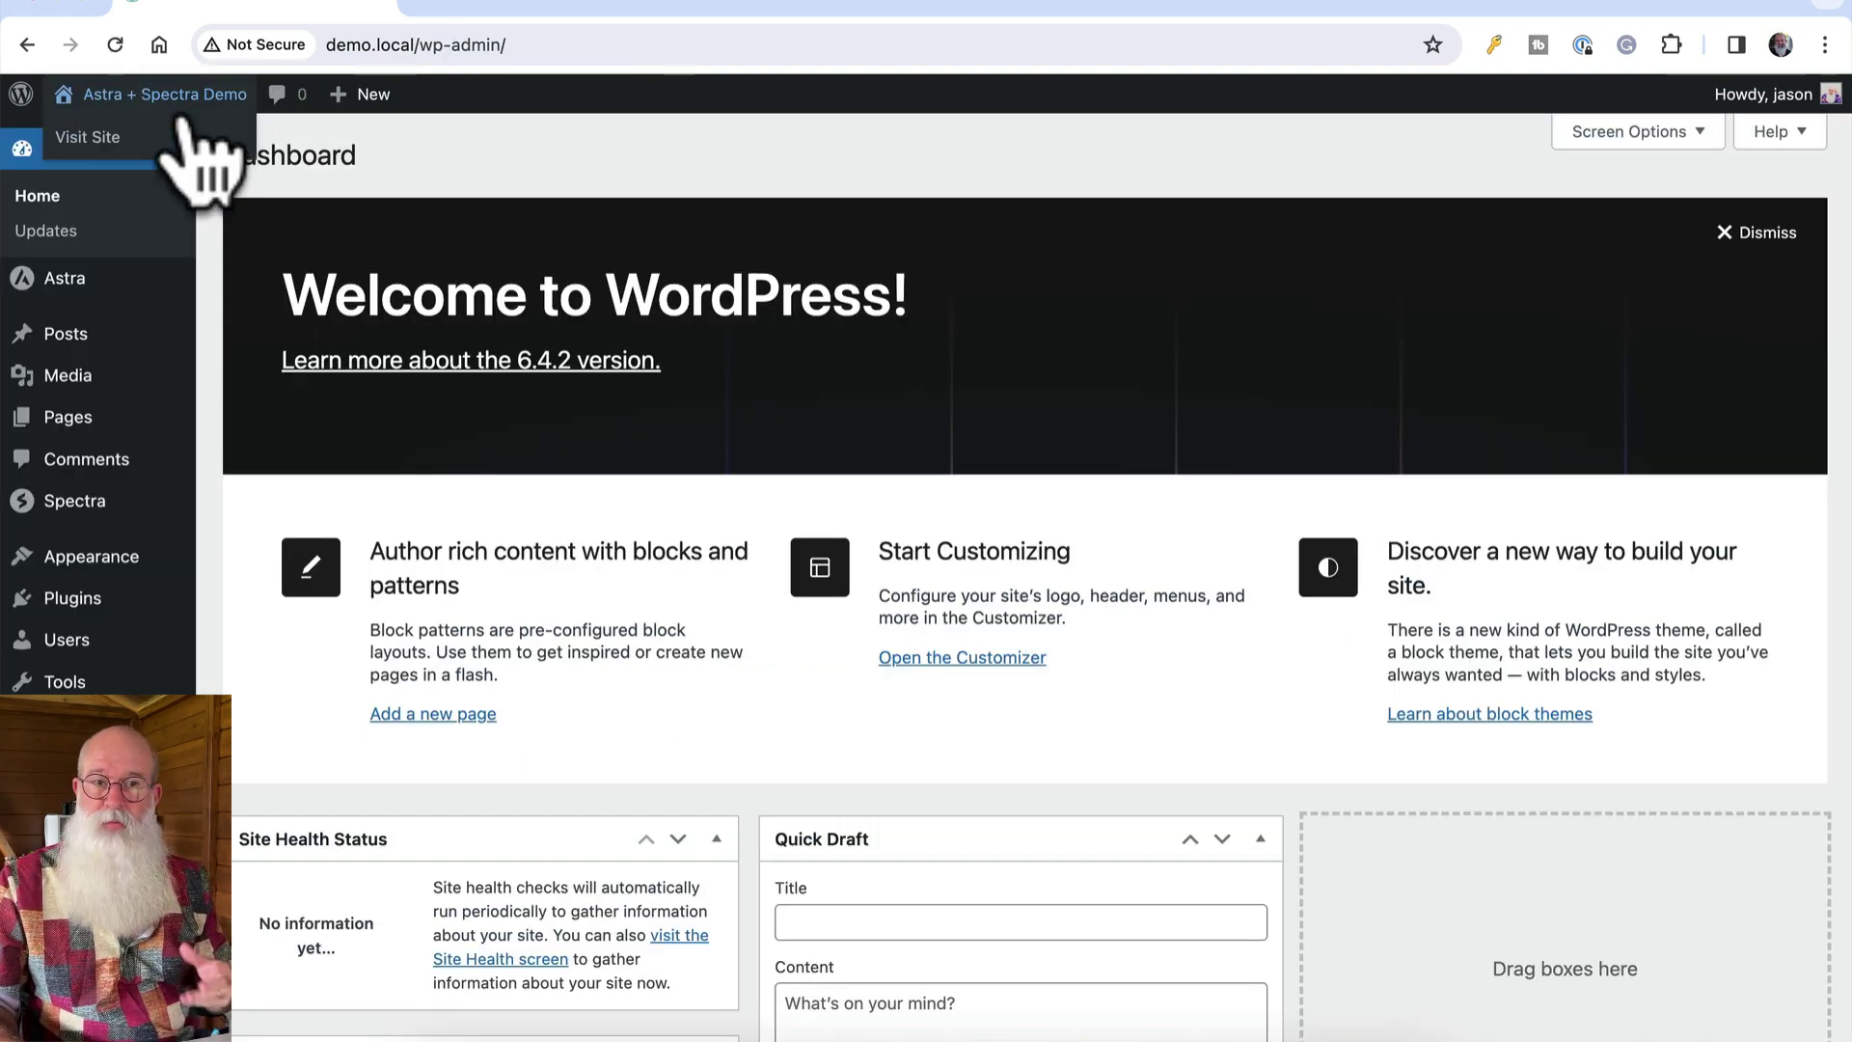
Open the Page header layout for editing from Astra's Site Builder
{"action": "mouse_move", "coordinate": [78, 280]}
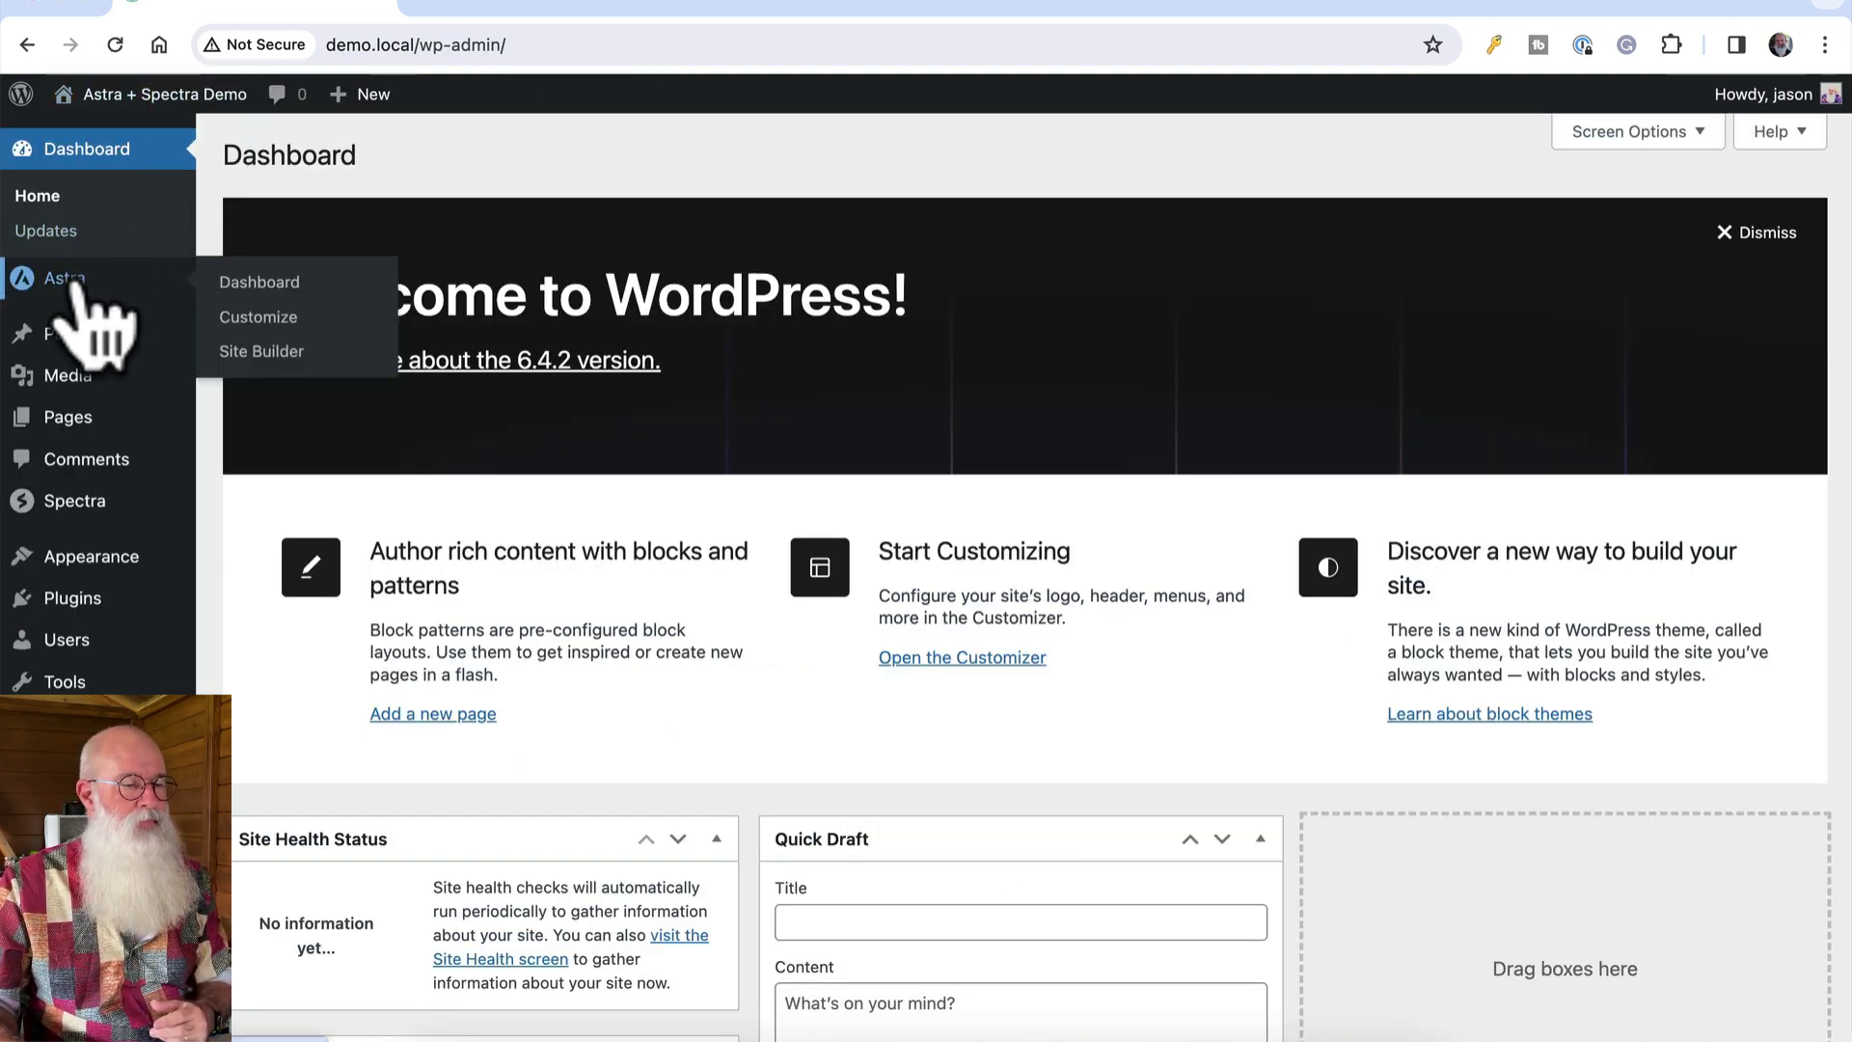
{"action": "left_click", "coordinate": [241, 351]}
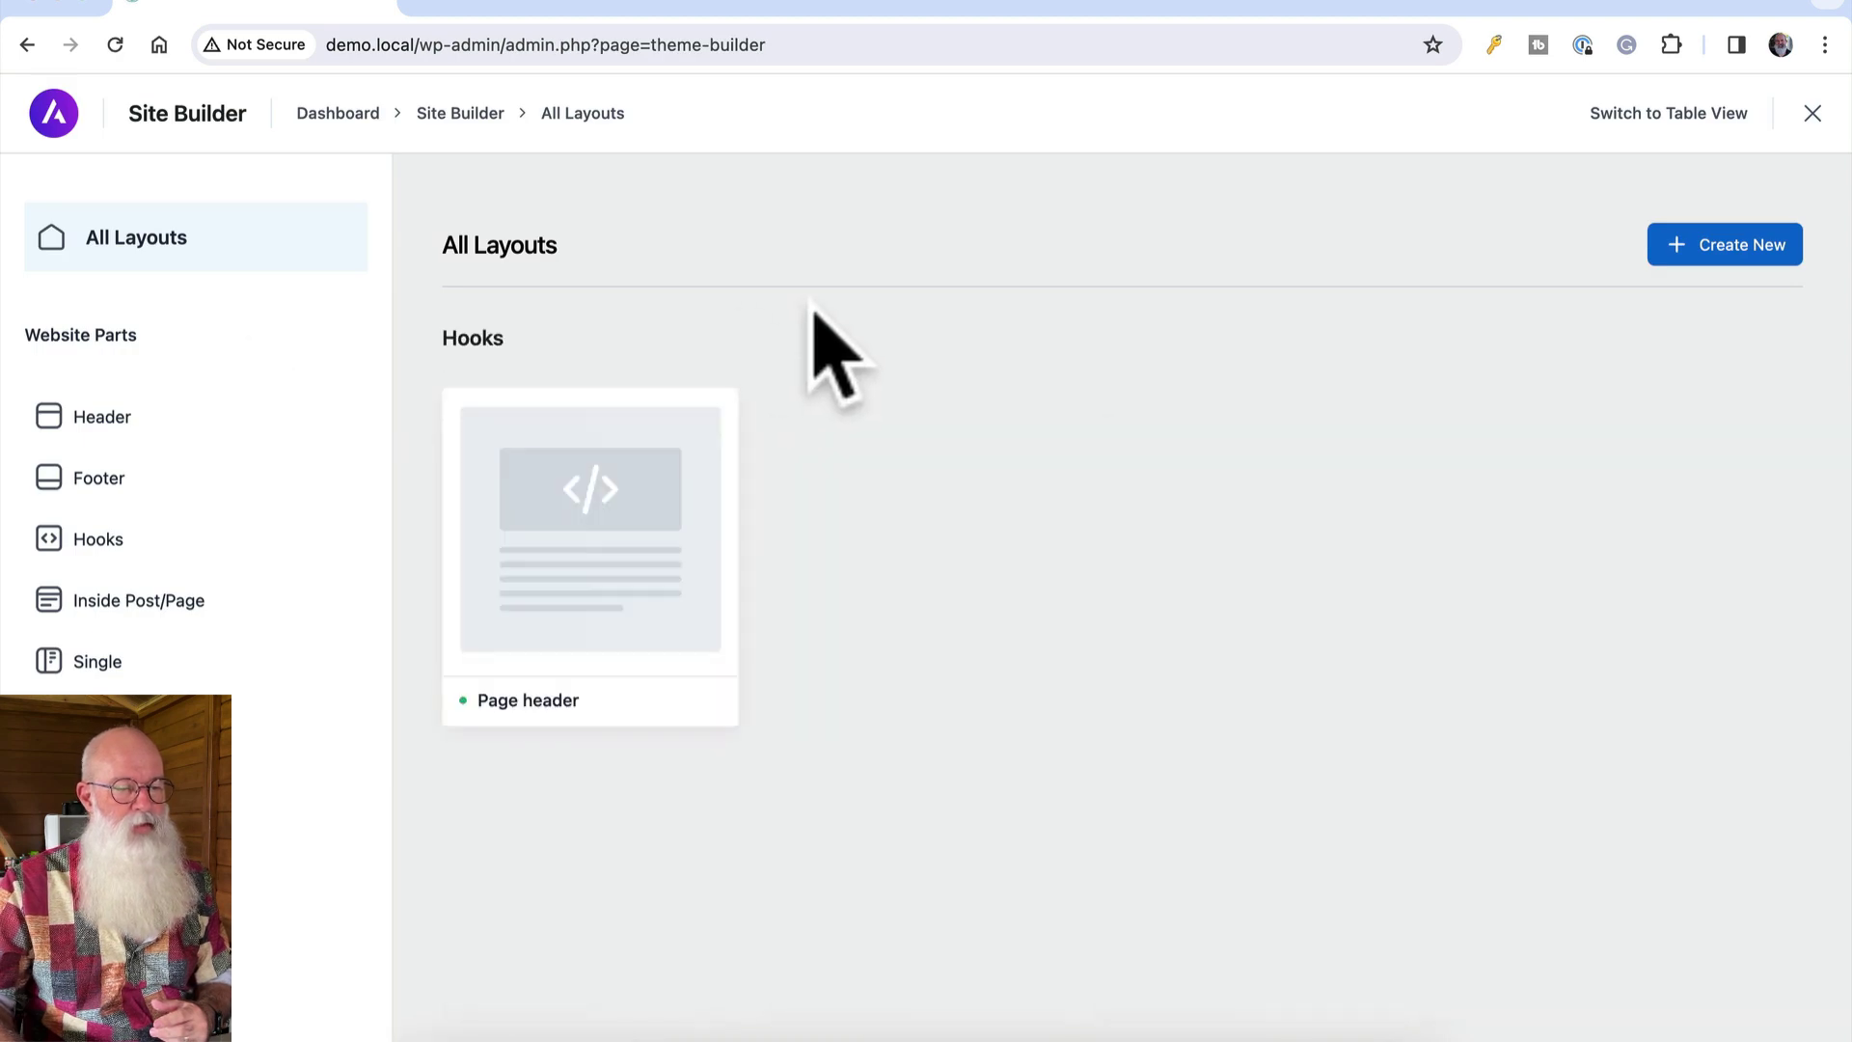
{"action": "left_click", "coordinate": [627, 511]}
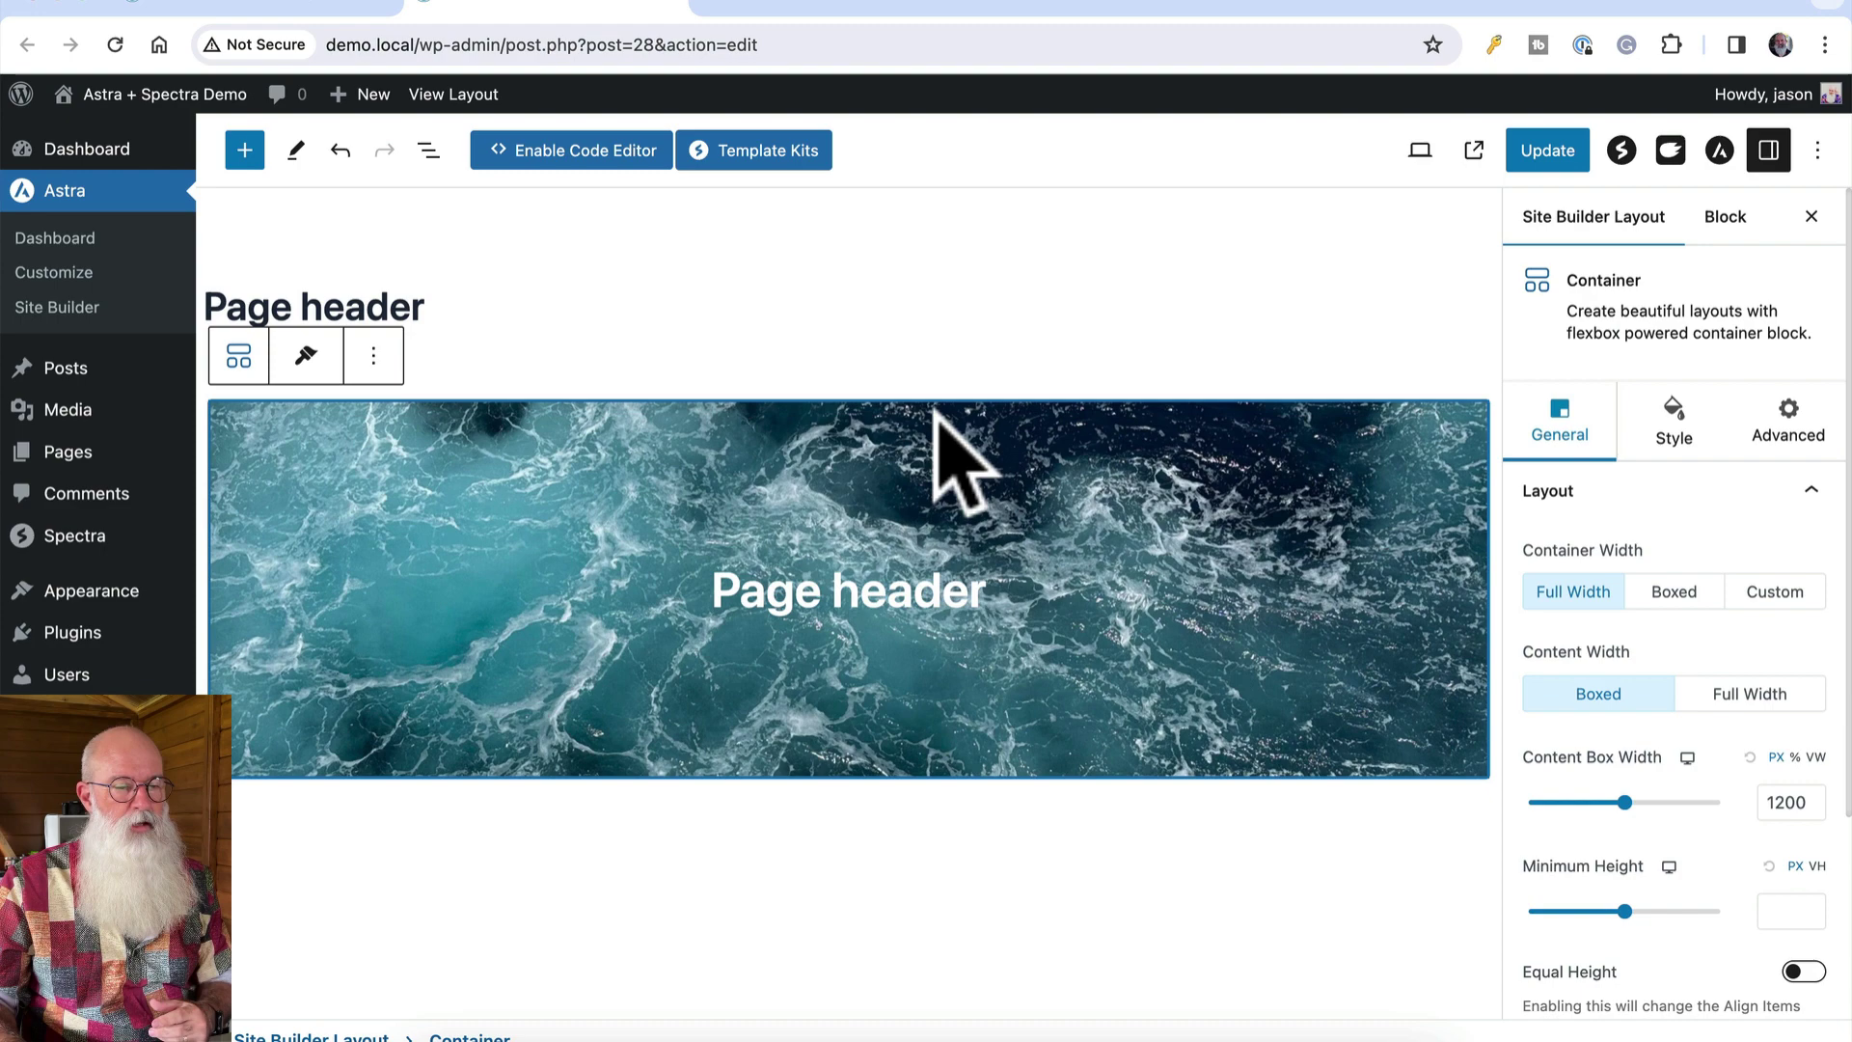
{"action": "left_click", "coordinate": [244, 149]}
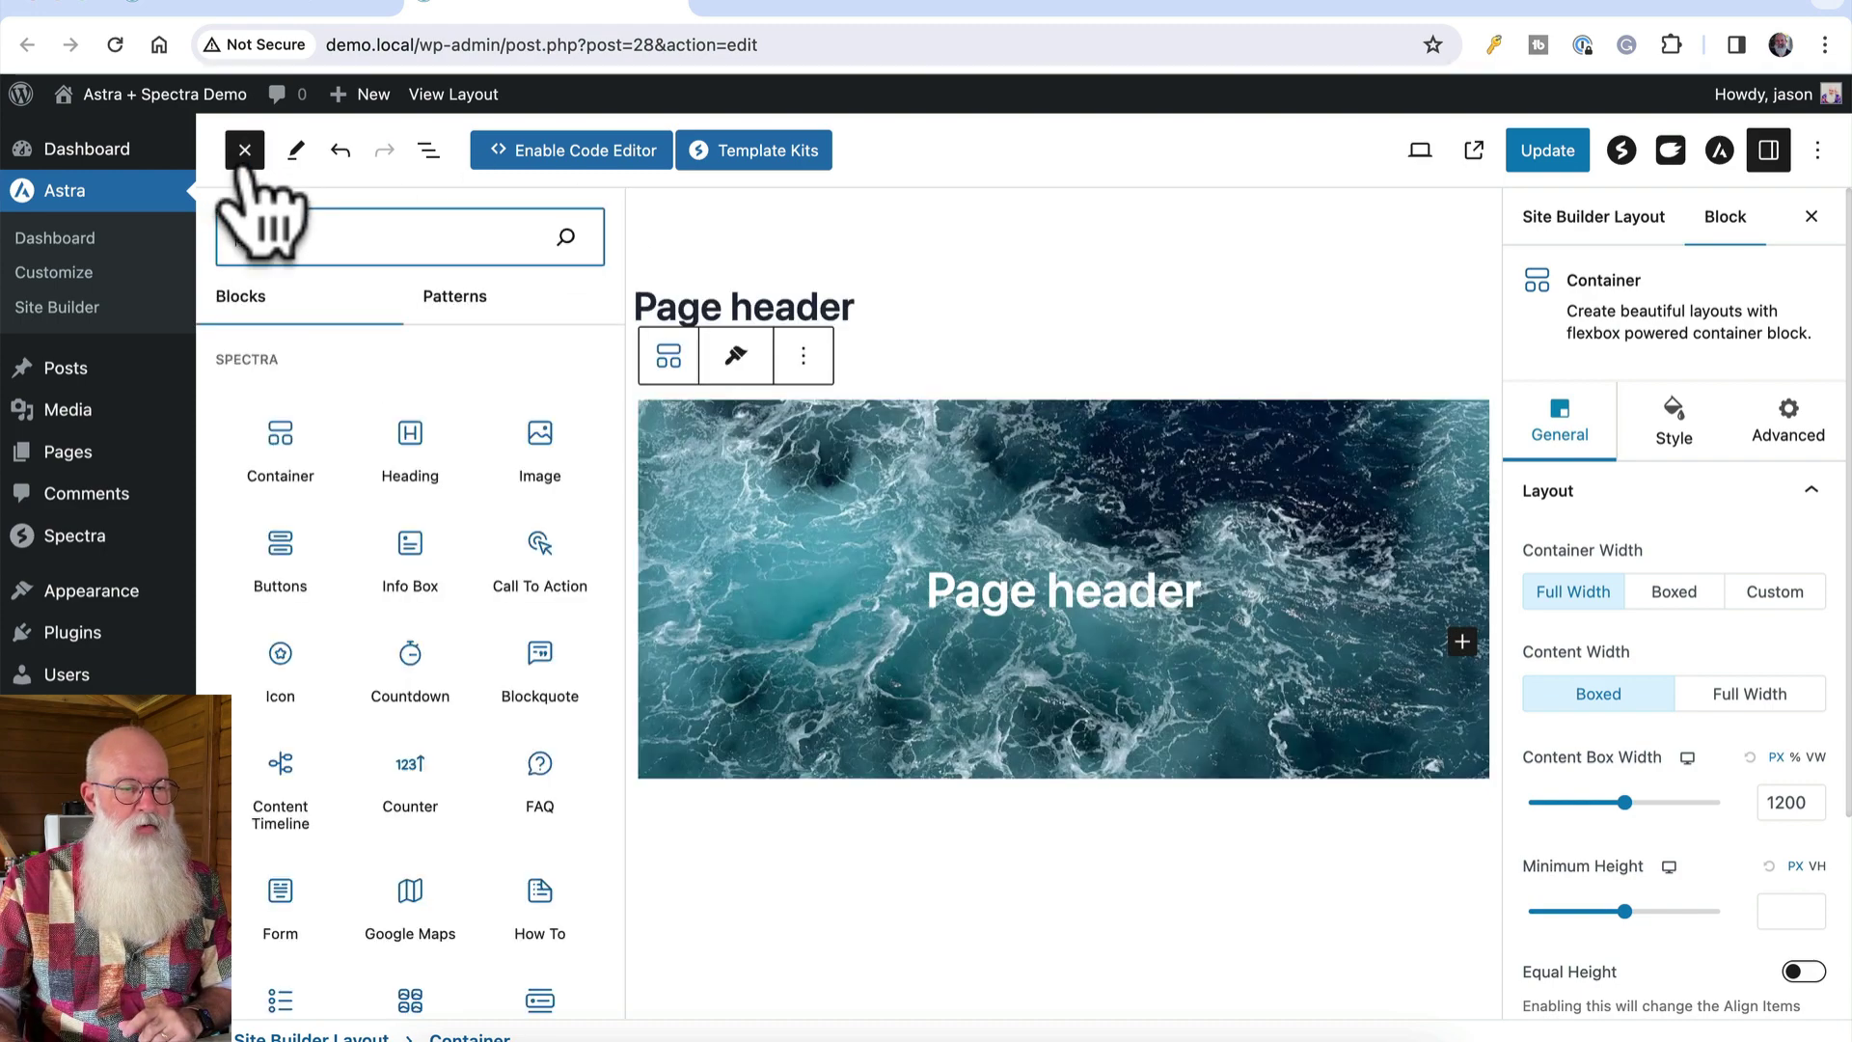
{"action": "left_click", "coordinate": [1114, 482]}
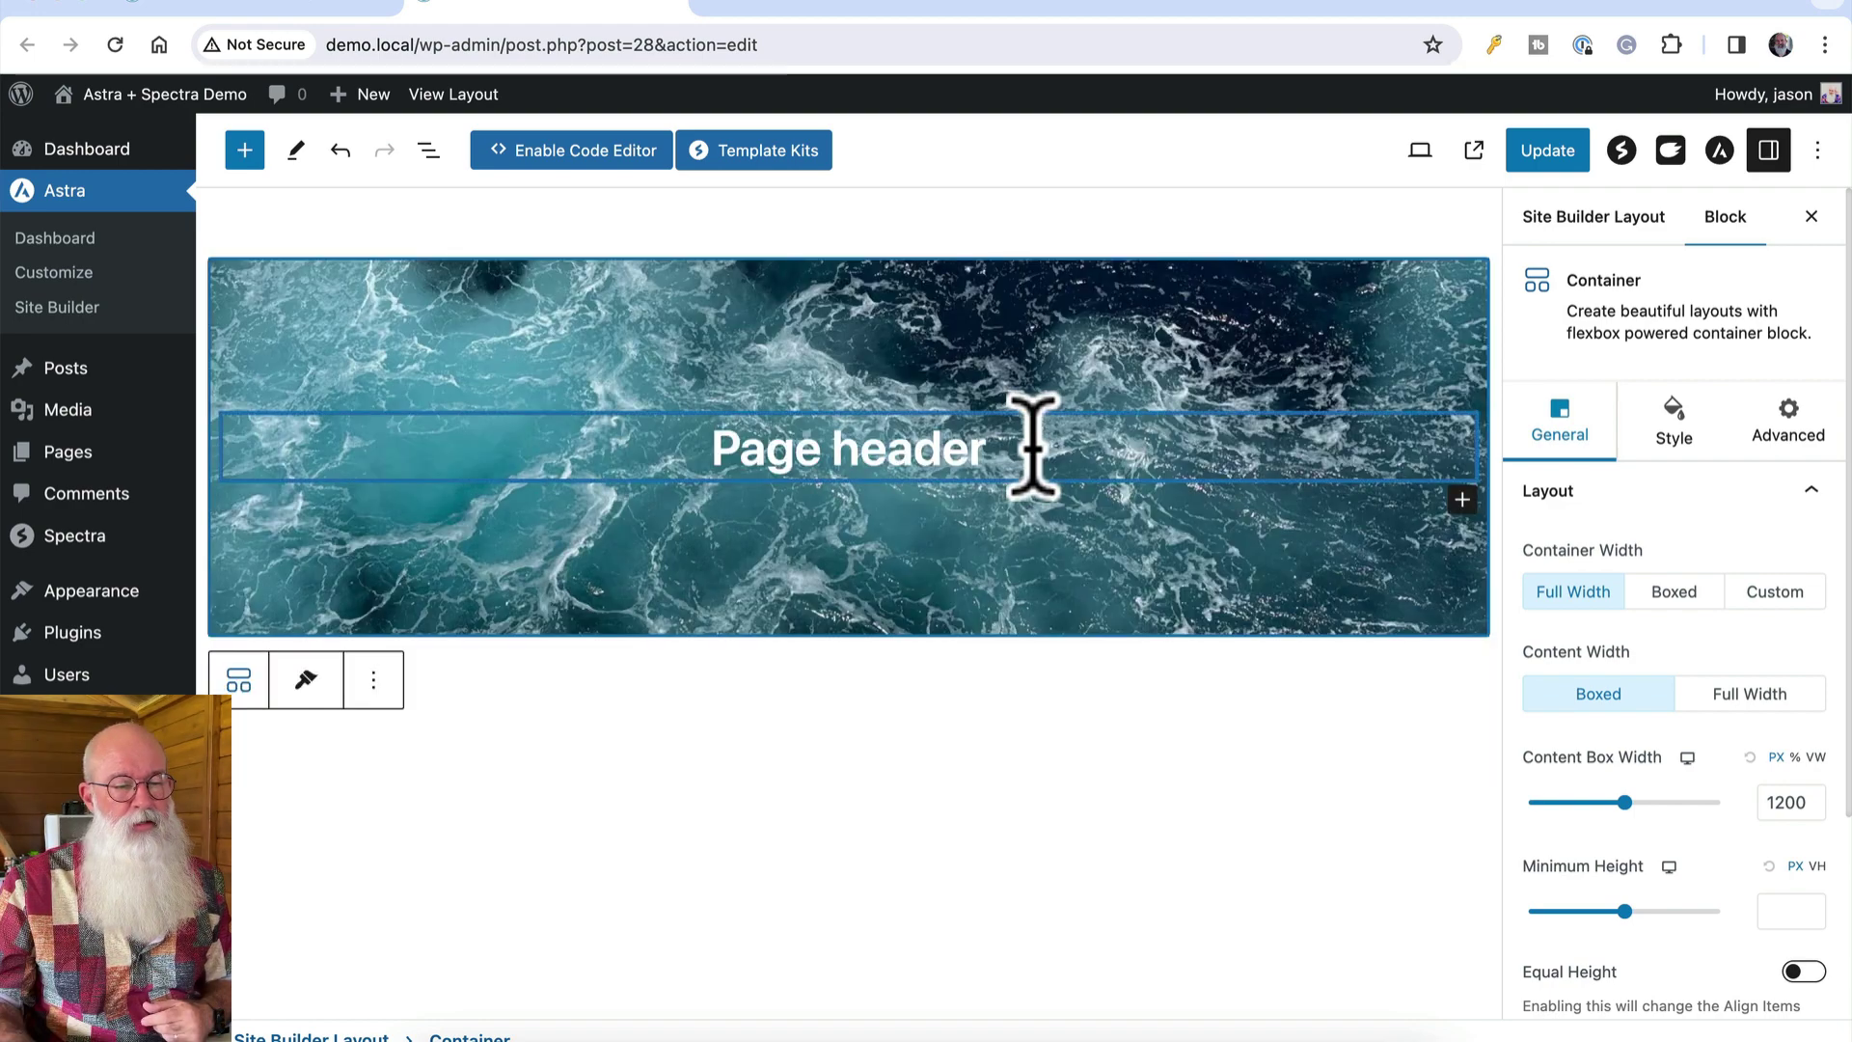
Add a centre-aligned 'hello' paragraph below the Page header title
{"action": "left_click", "coordinate": [1033, 447]}
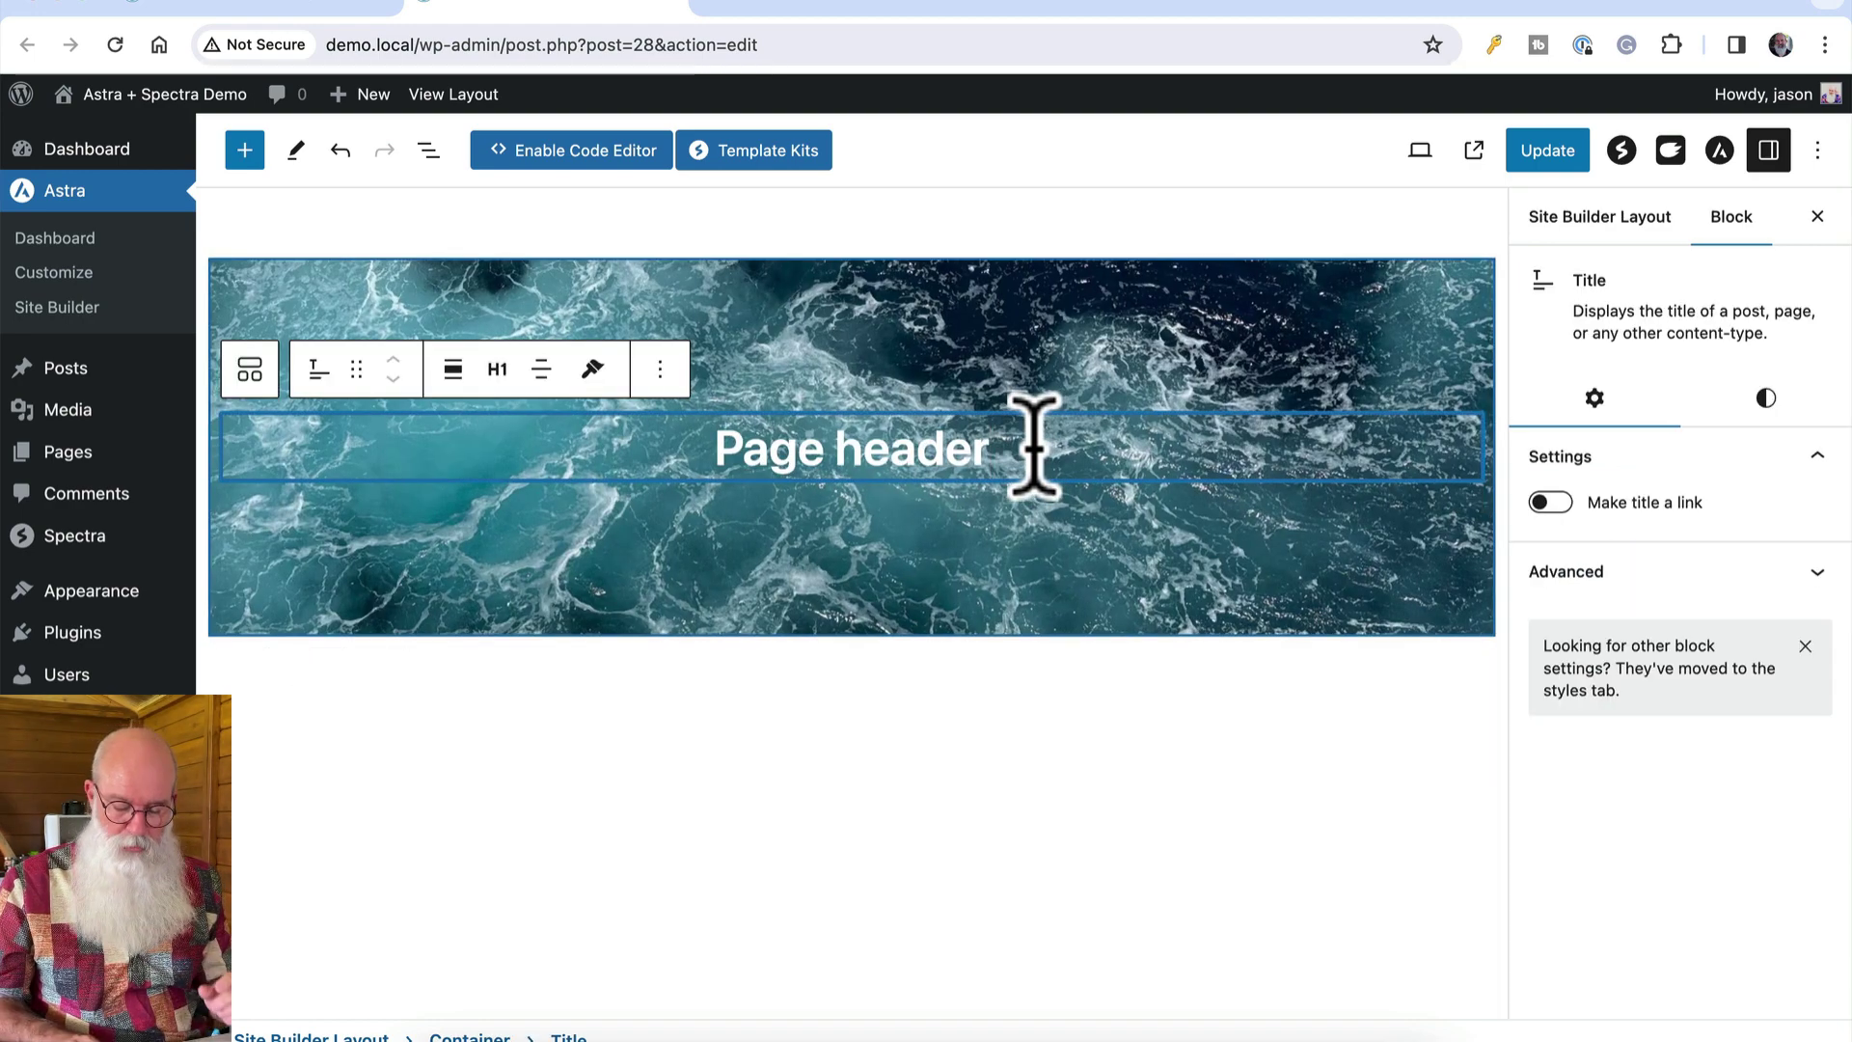
{"action": "key", "text": "Return"}
{"action": "type", "text": "hello"}
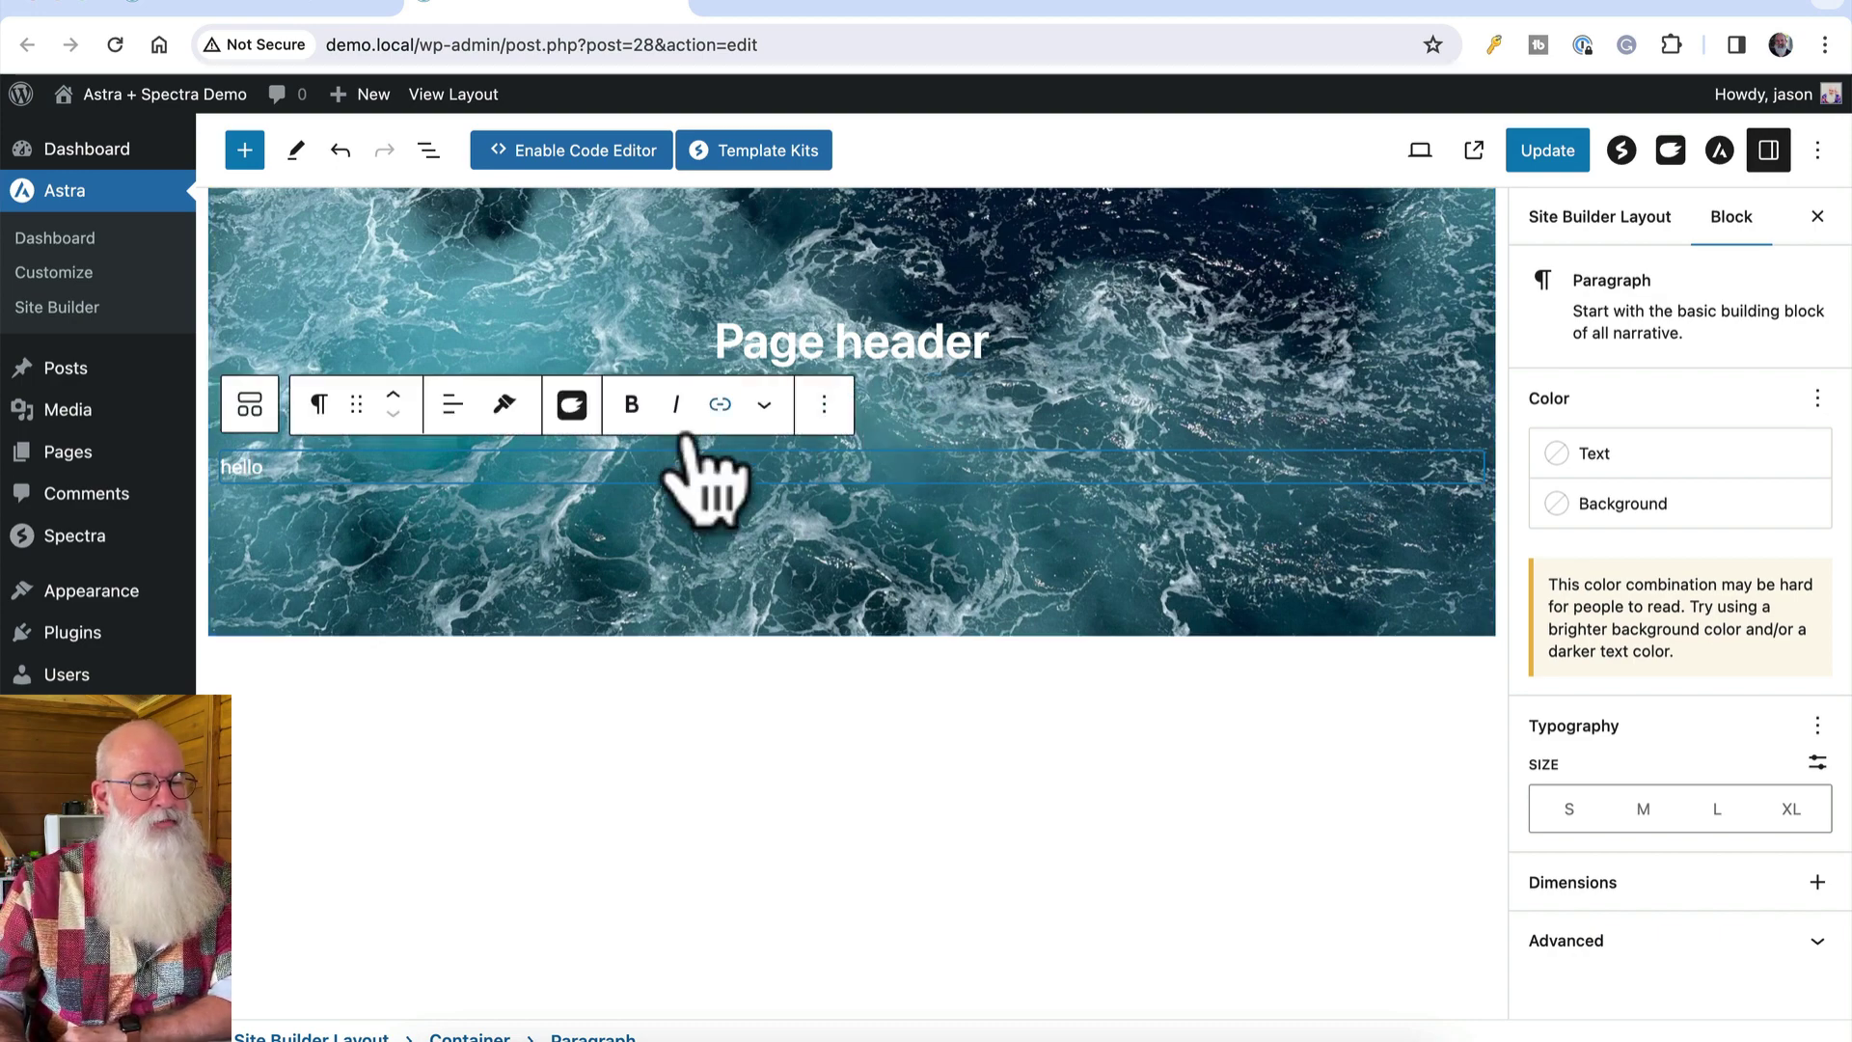
{"action": "left_click", "coordinate": [450, 403]}
{"action": "left_click", "coordinate": [540, 528]}
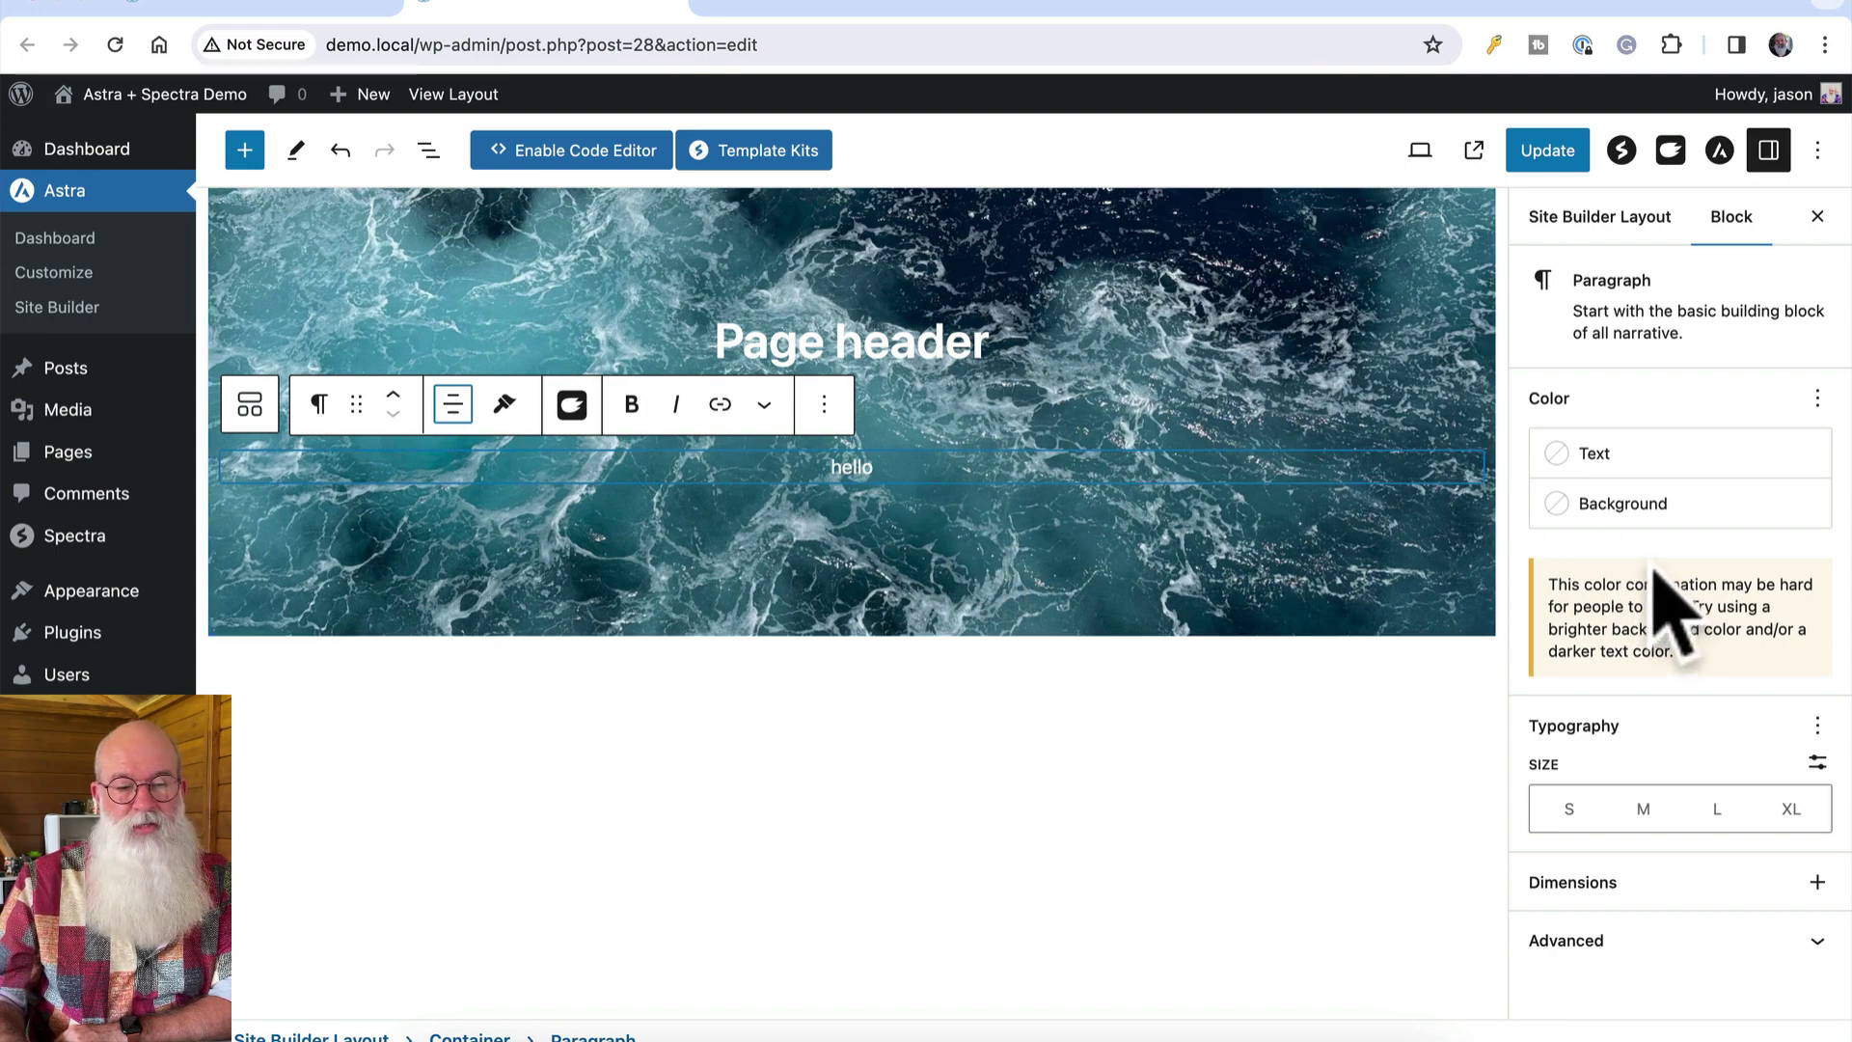
Expand the paragraph's Advanced settings and review Display Conditions, leaving it on None
{"action": "left_click", "coordinate": [1687, 943]}
{"action": "scroll", "coordinate": [1693, 709], "scroll_direction": "down", "scroll_amount": 8}
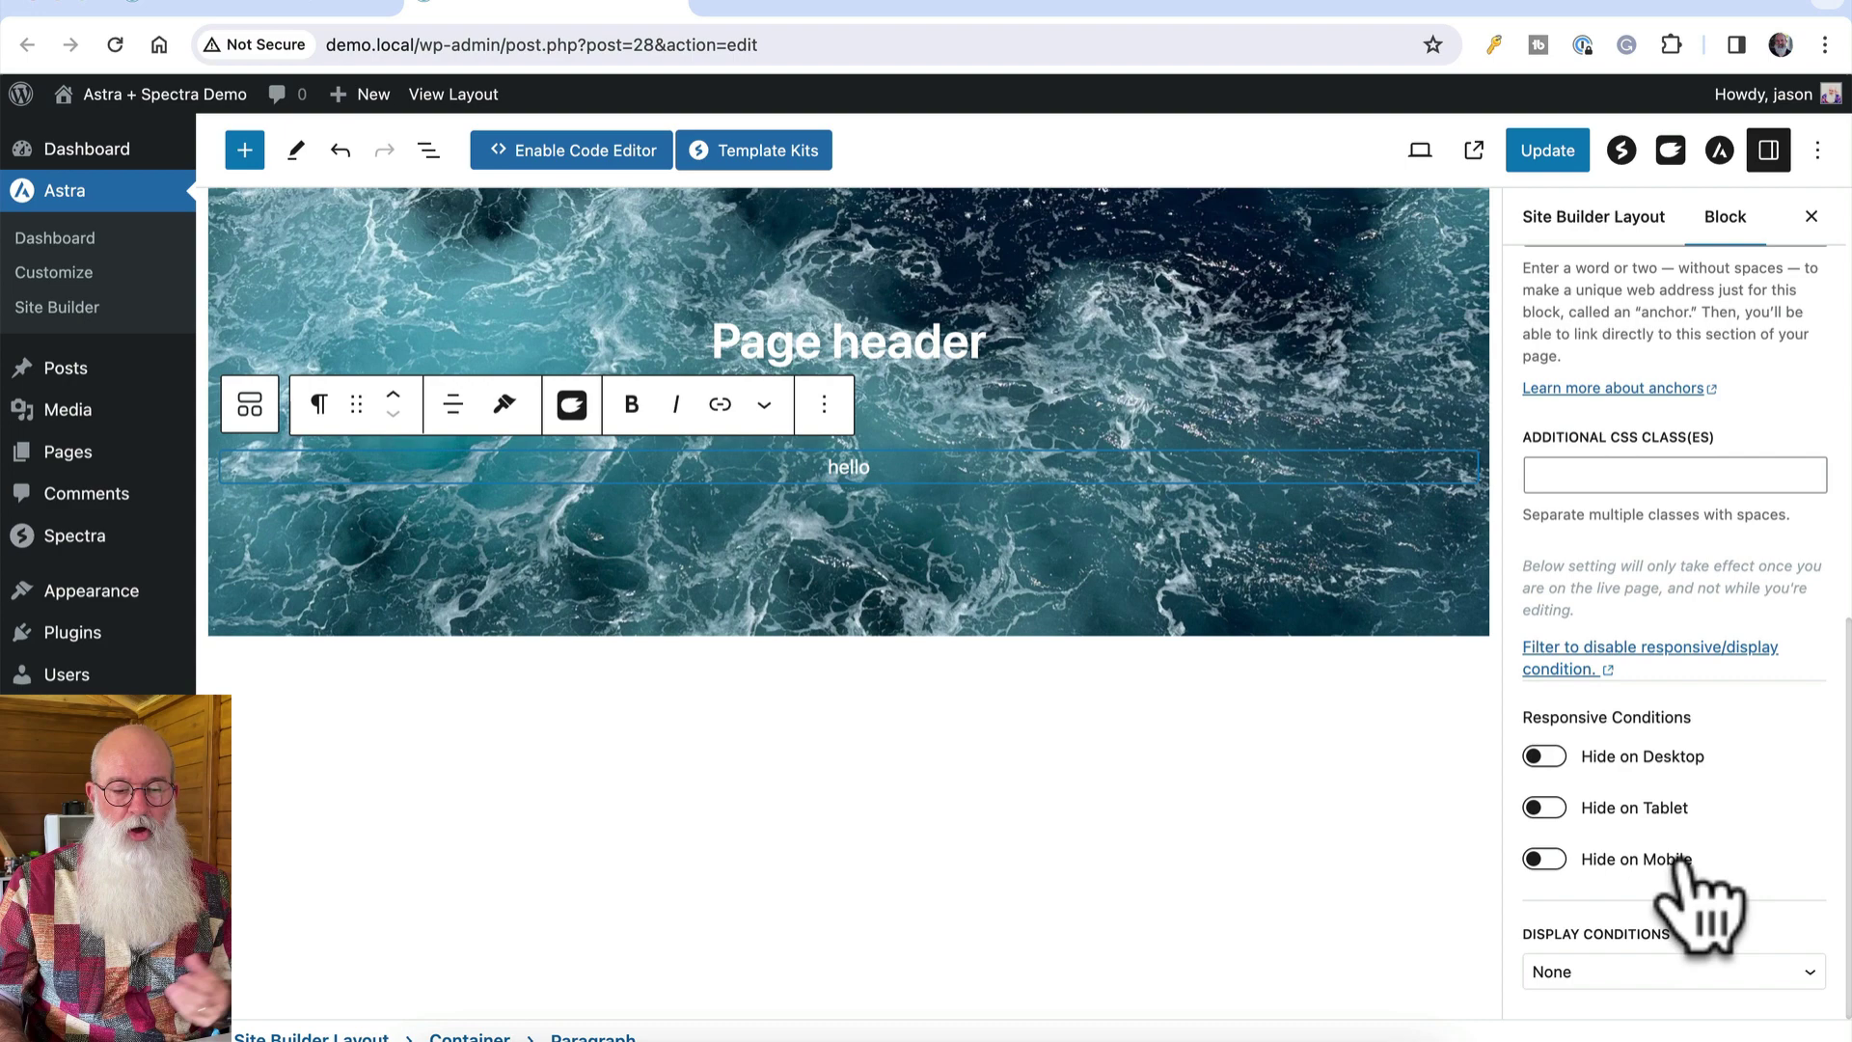
{"action": "left_click", "coordinate": [1688, 972]}
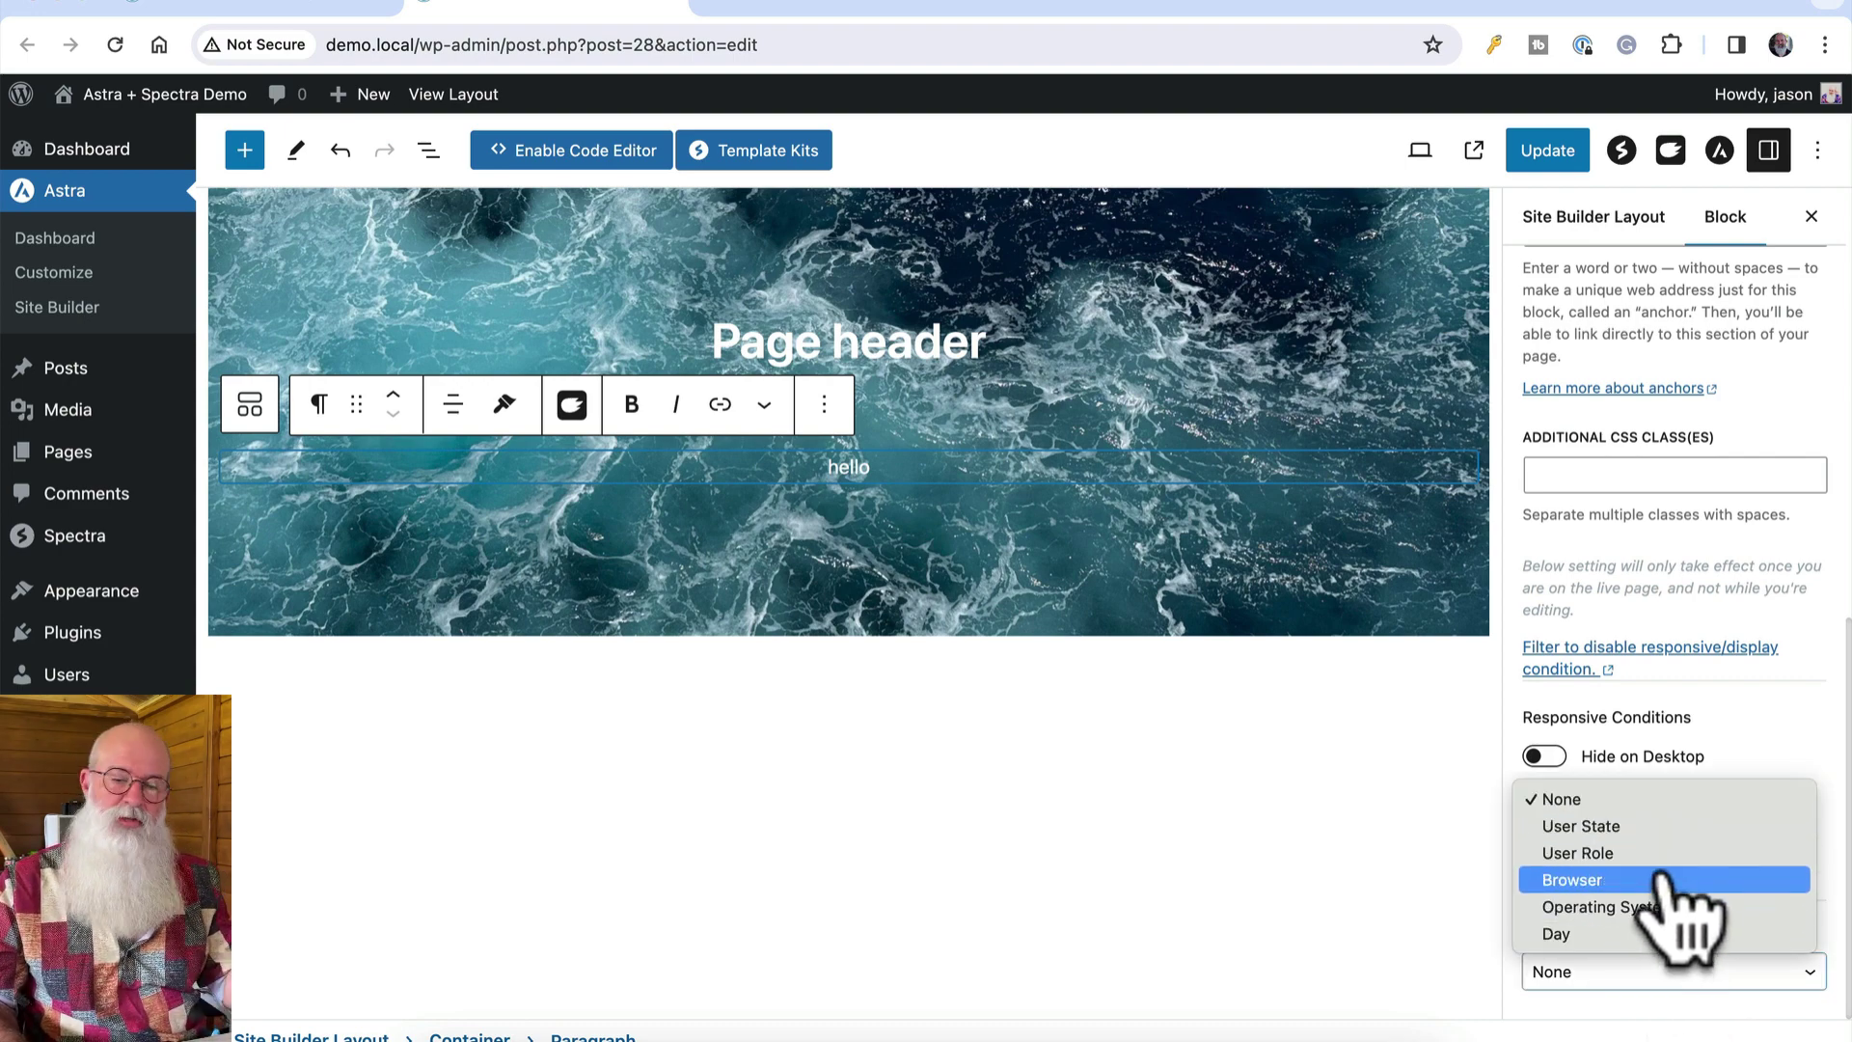
{"action": "left_click", "coordinate": [1705, 786]}
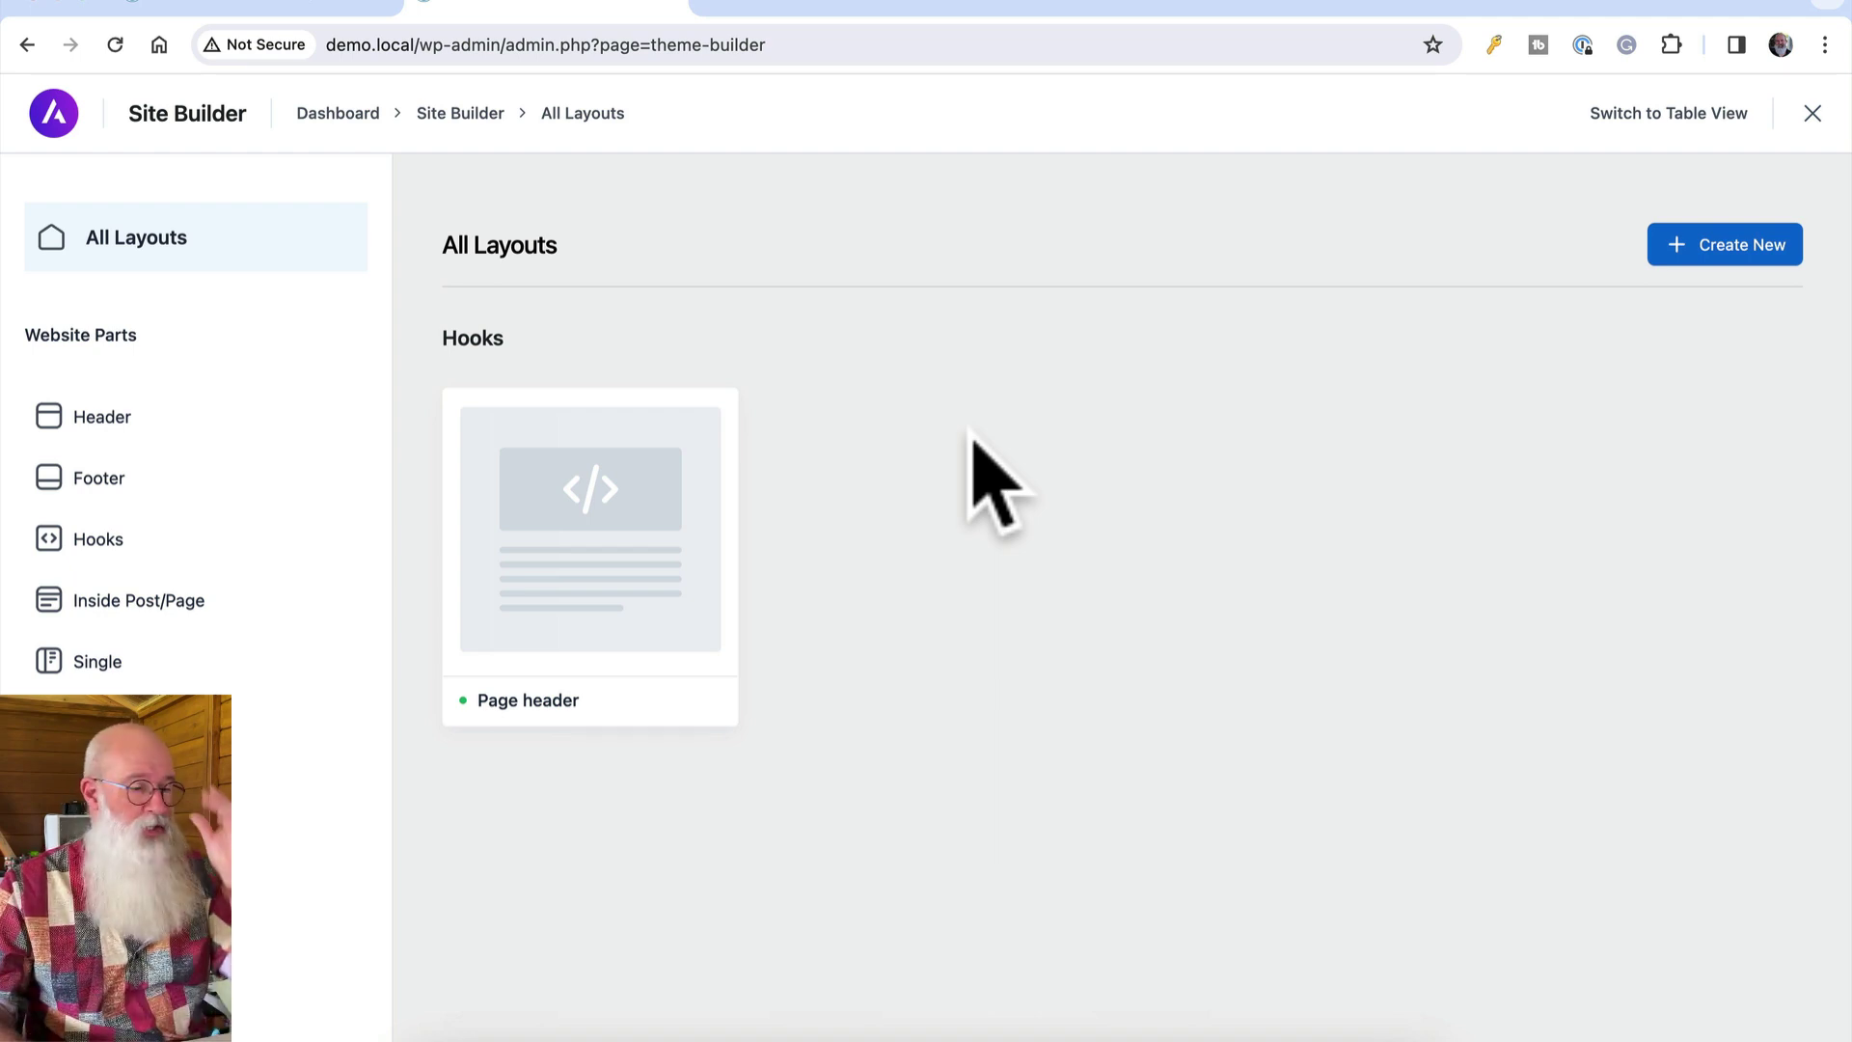
Create a new hook layout titled 'Footer' containing a three-column Container block
{"action": "left_click", "coordinate": [1709, 253]}
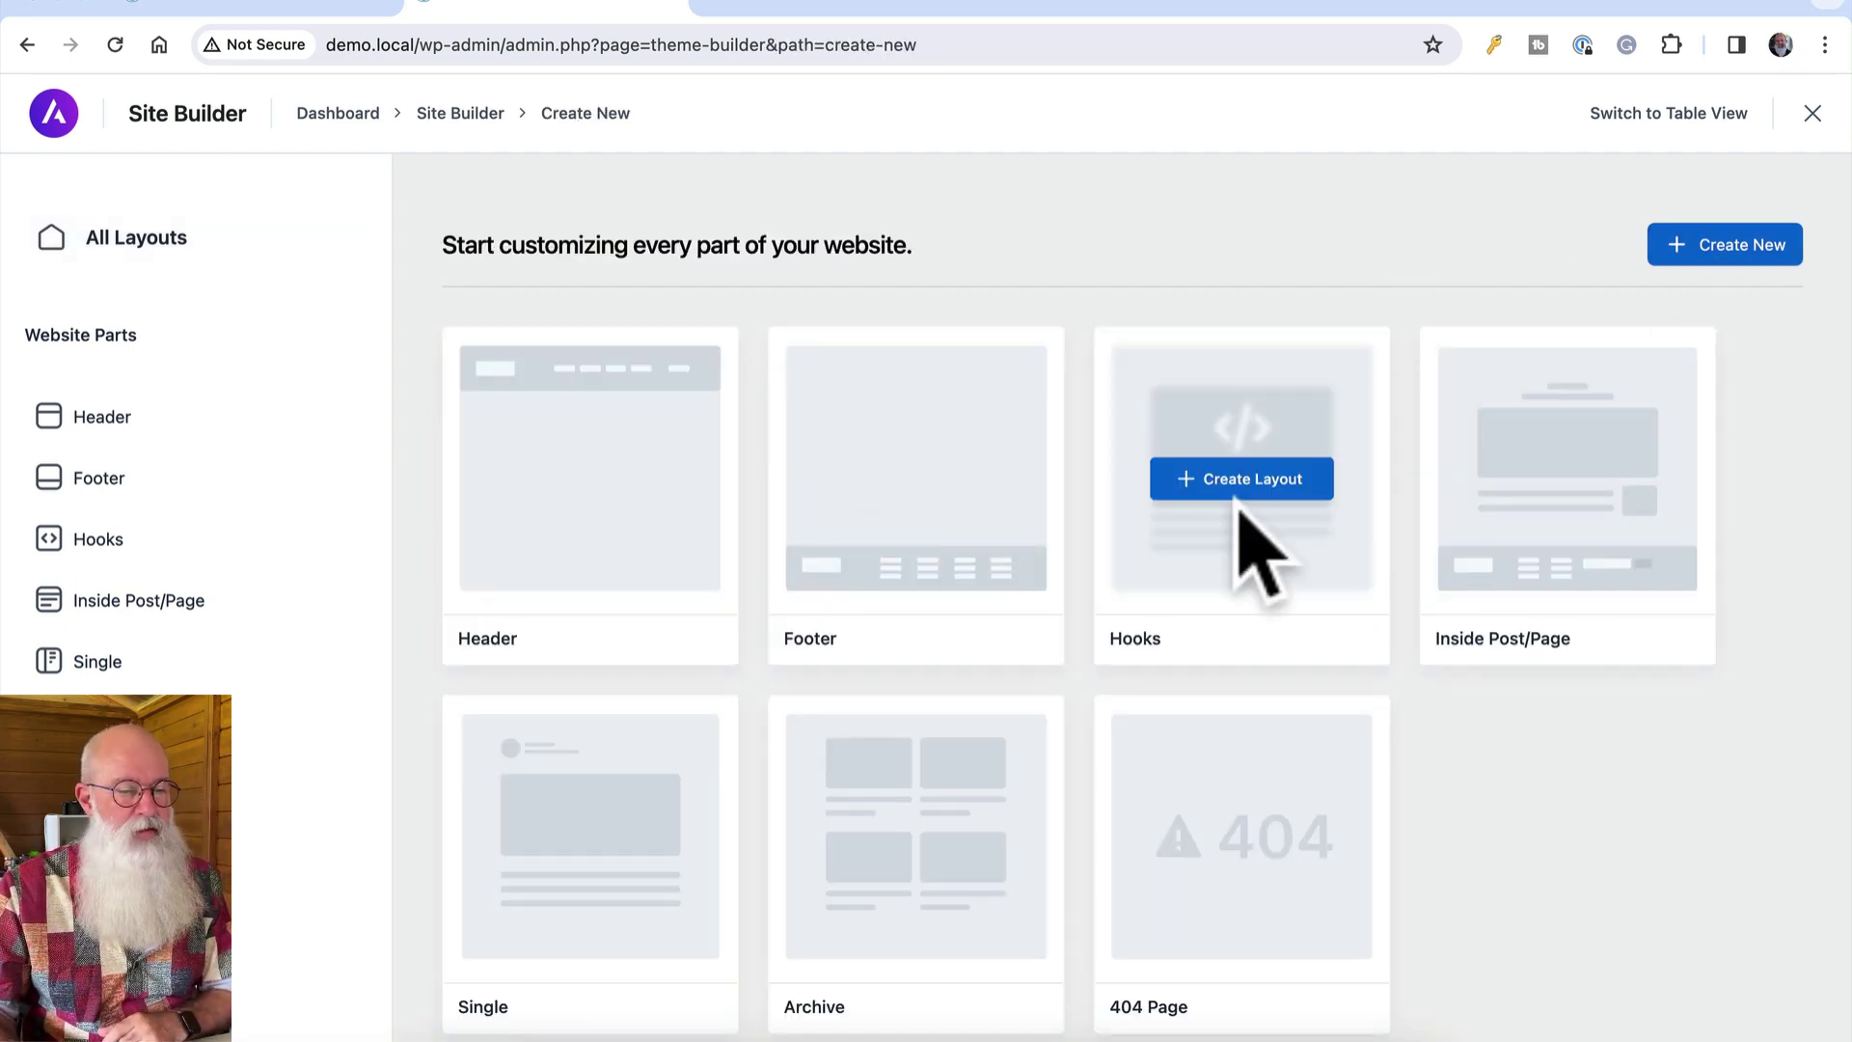
{"action": "left_click", "coordinate": [1218, 478]}
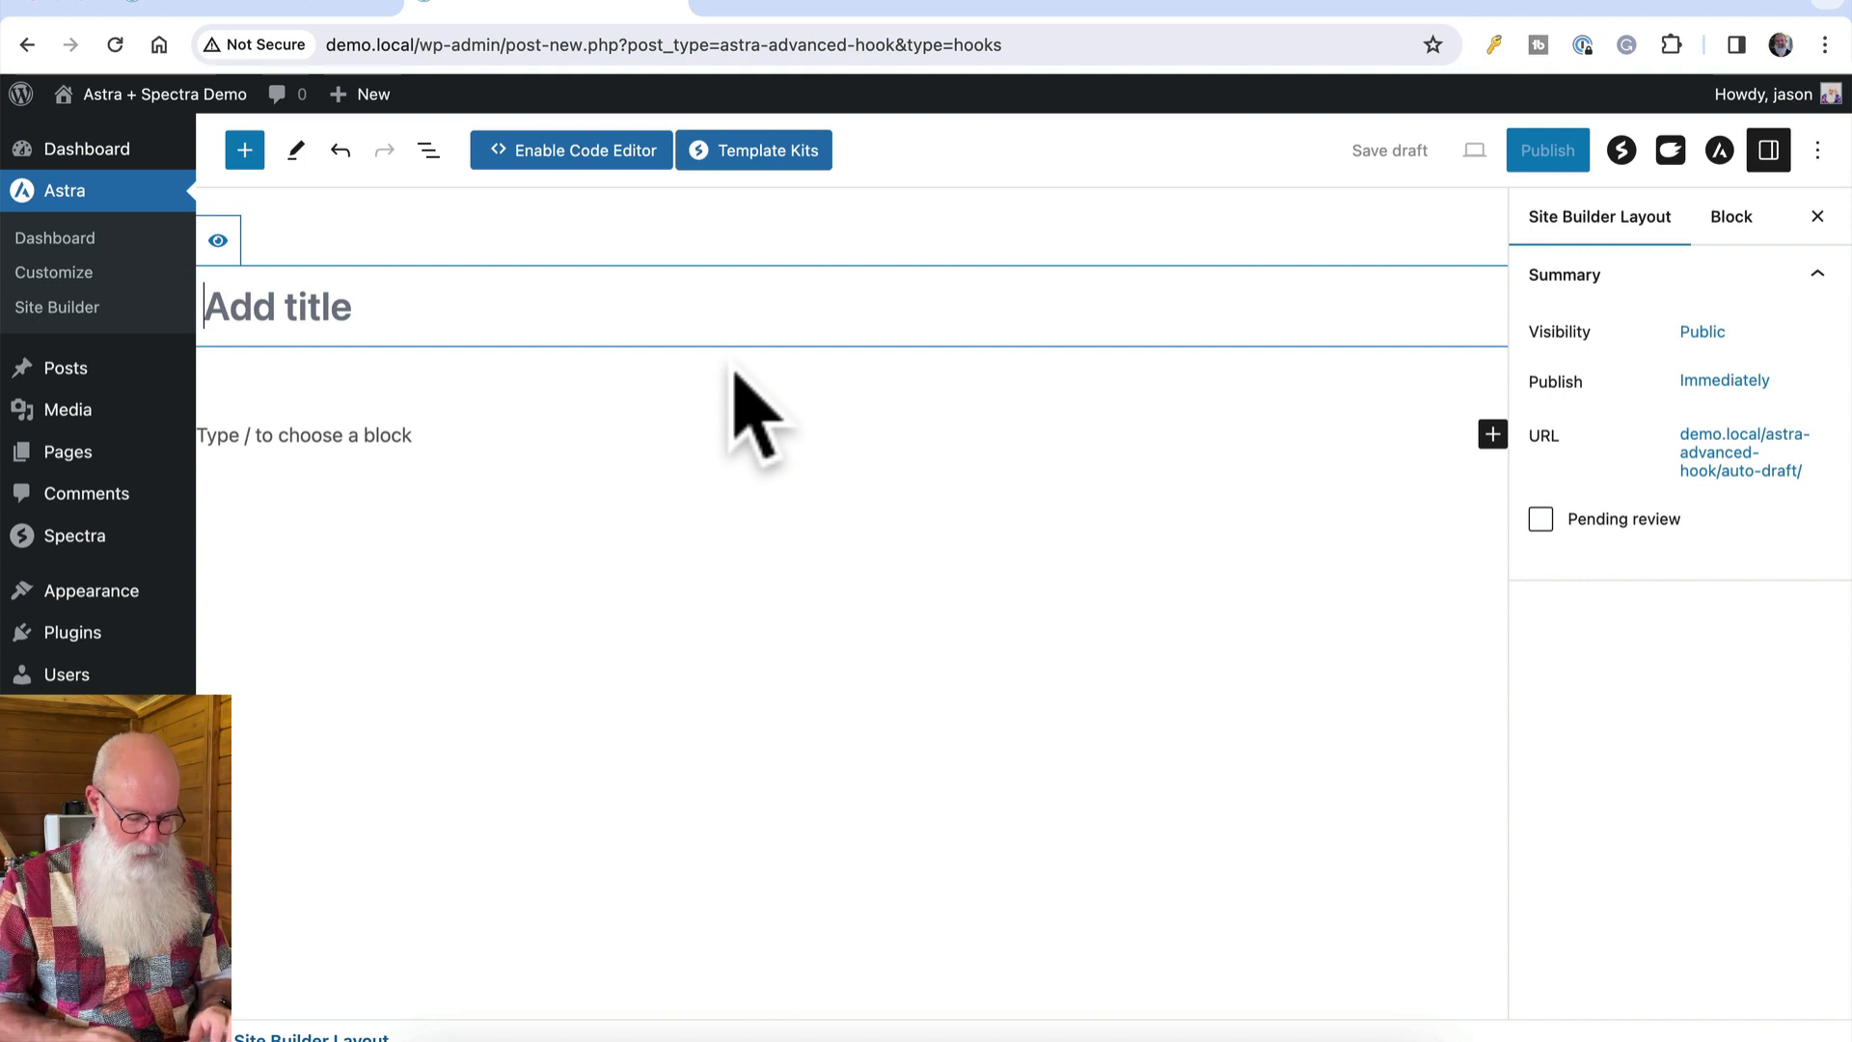
{"action": "type", "text": "Footer"}
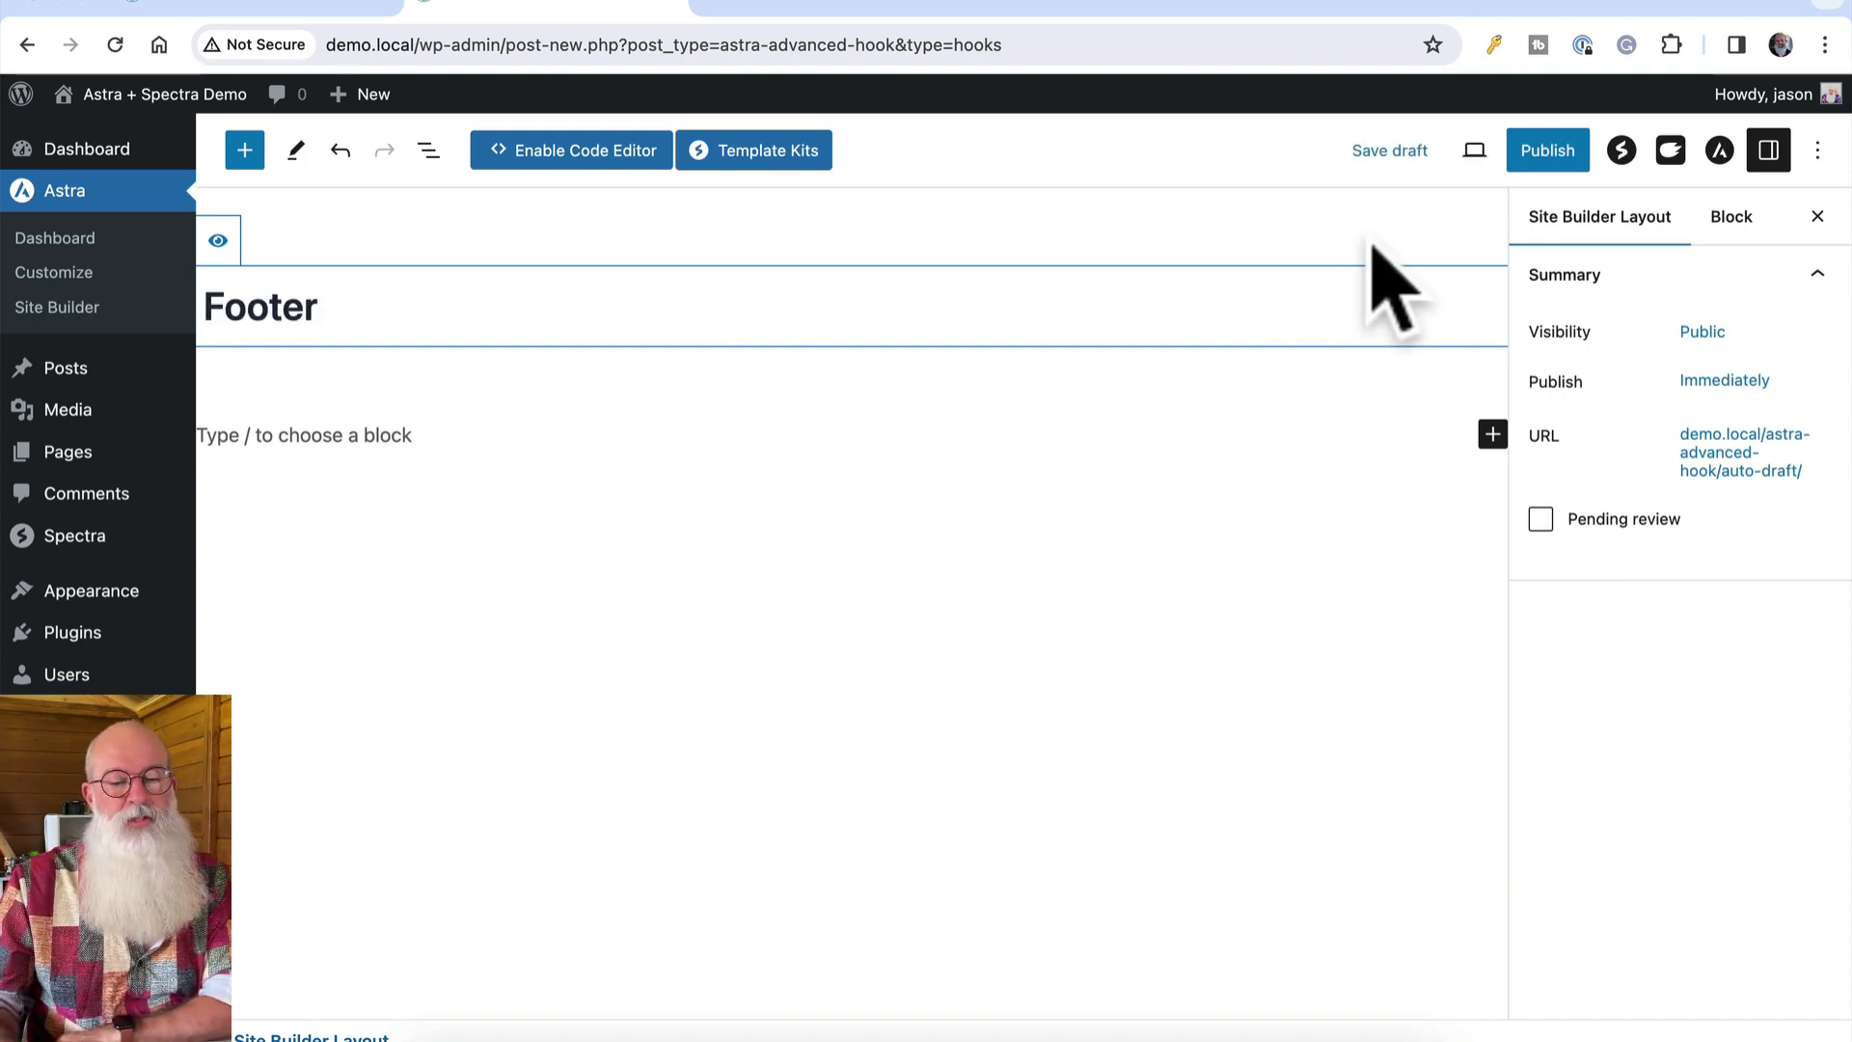
{"action": "left_click", "coordinate": [323, 436]}
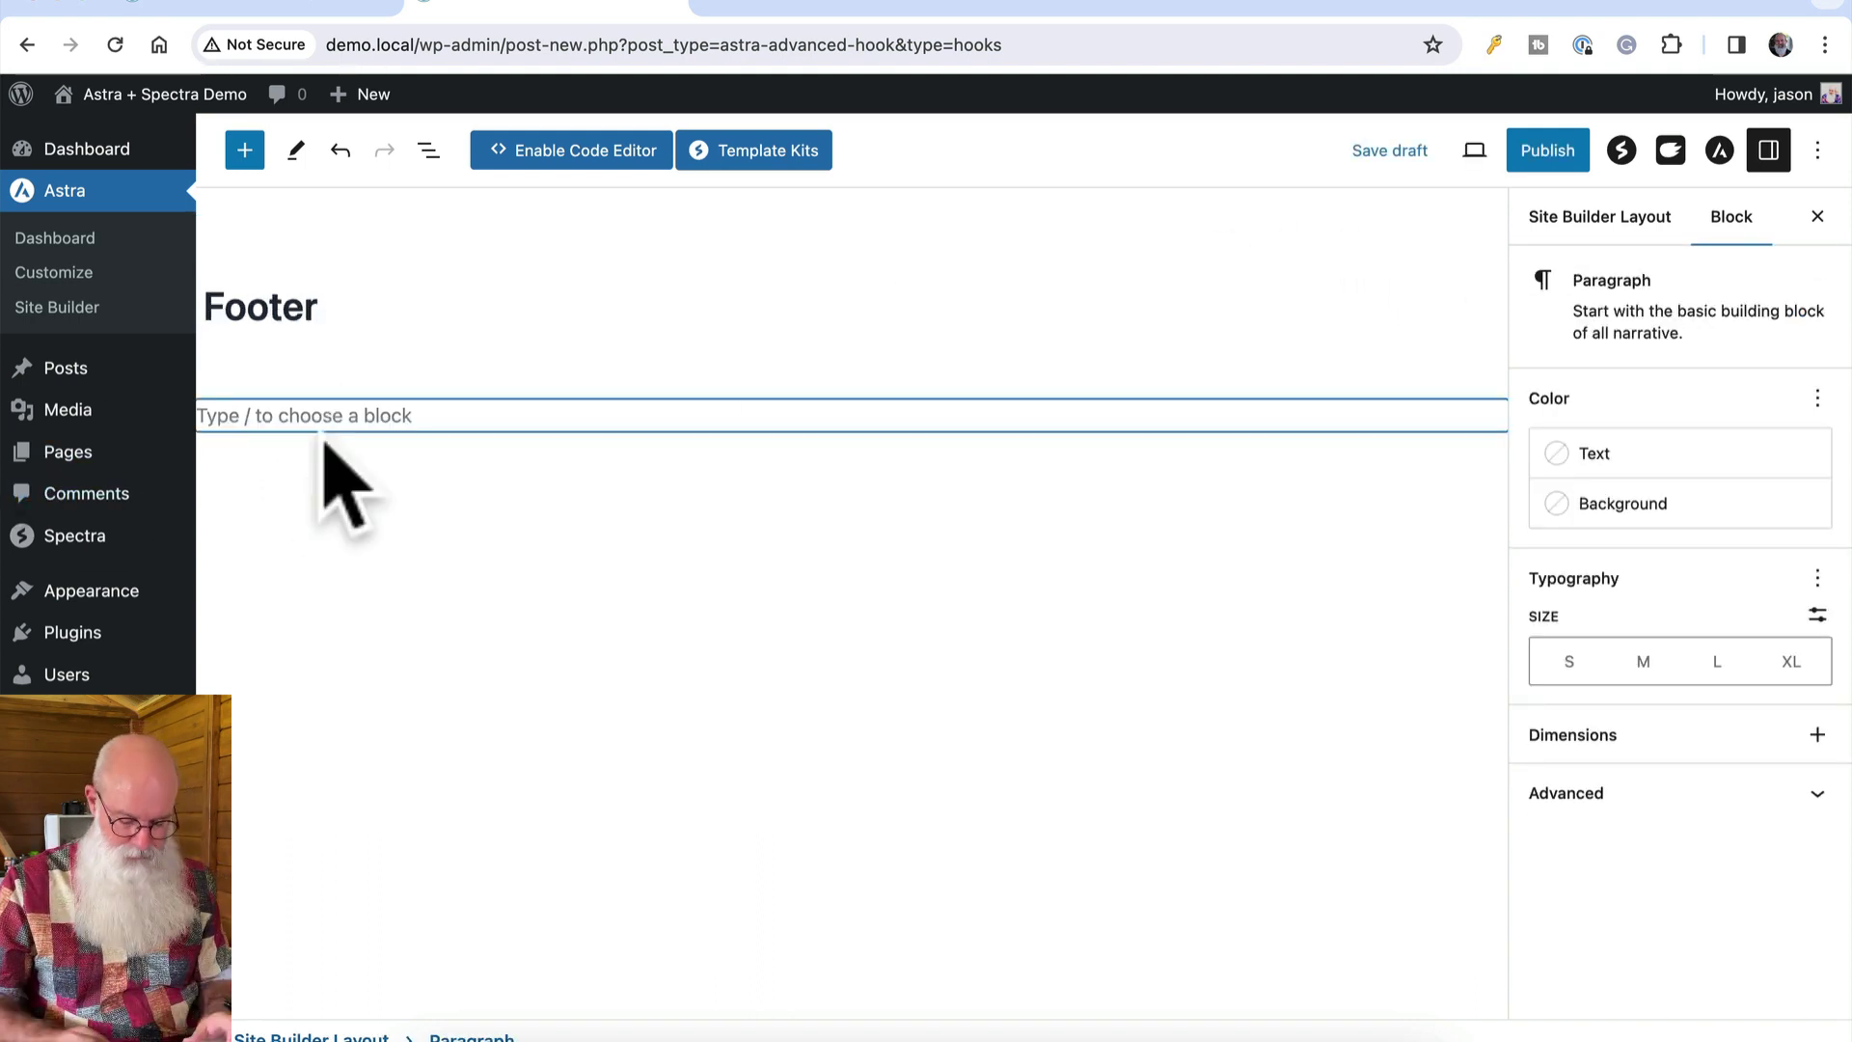
{"action": "type", "text": "/cont"}
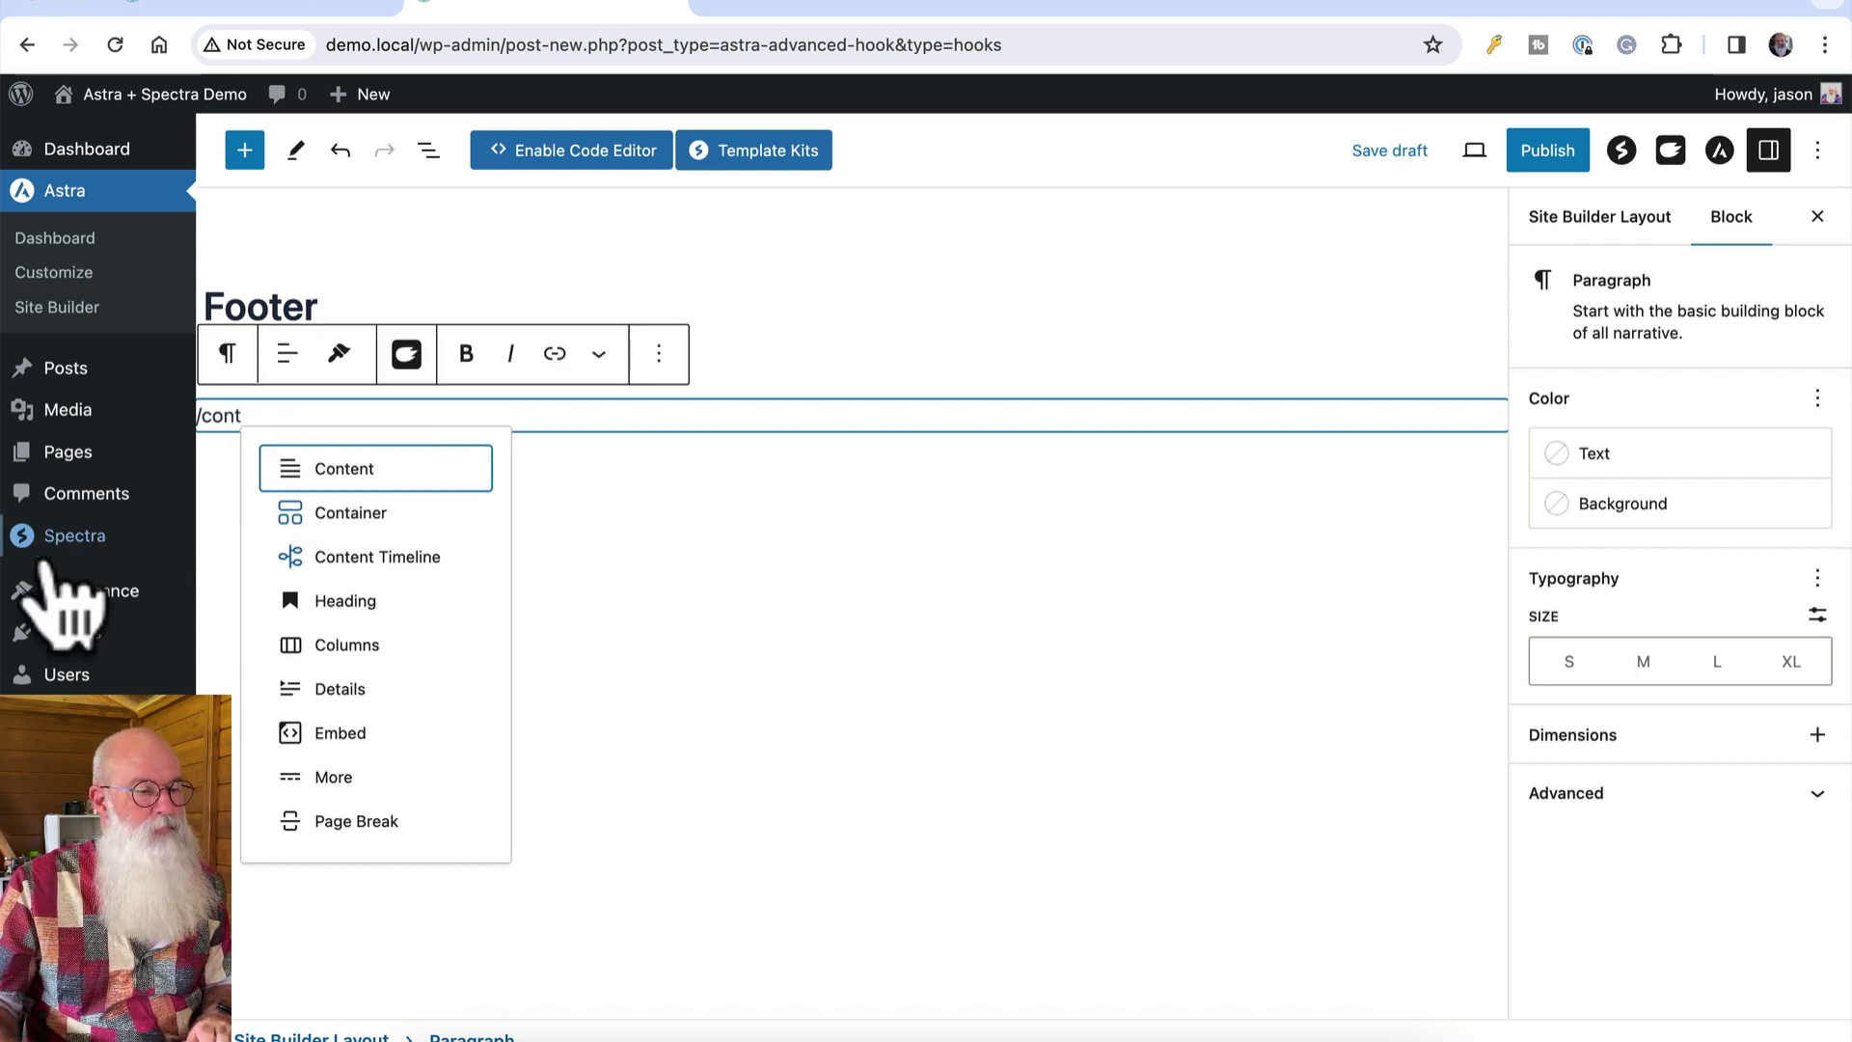
{"action": "left_click", "coordinate": [318, 512]}
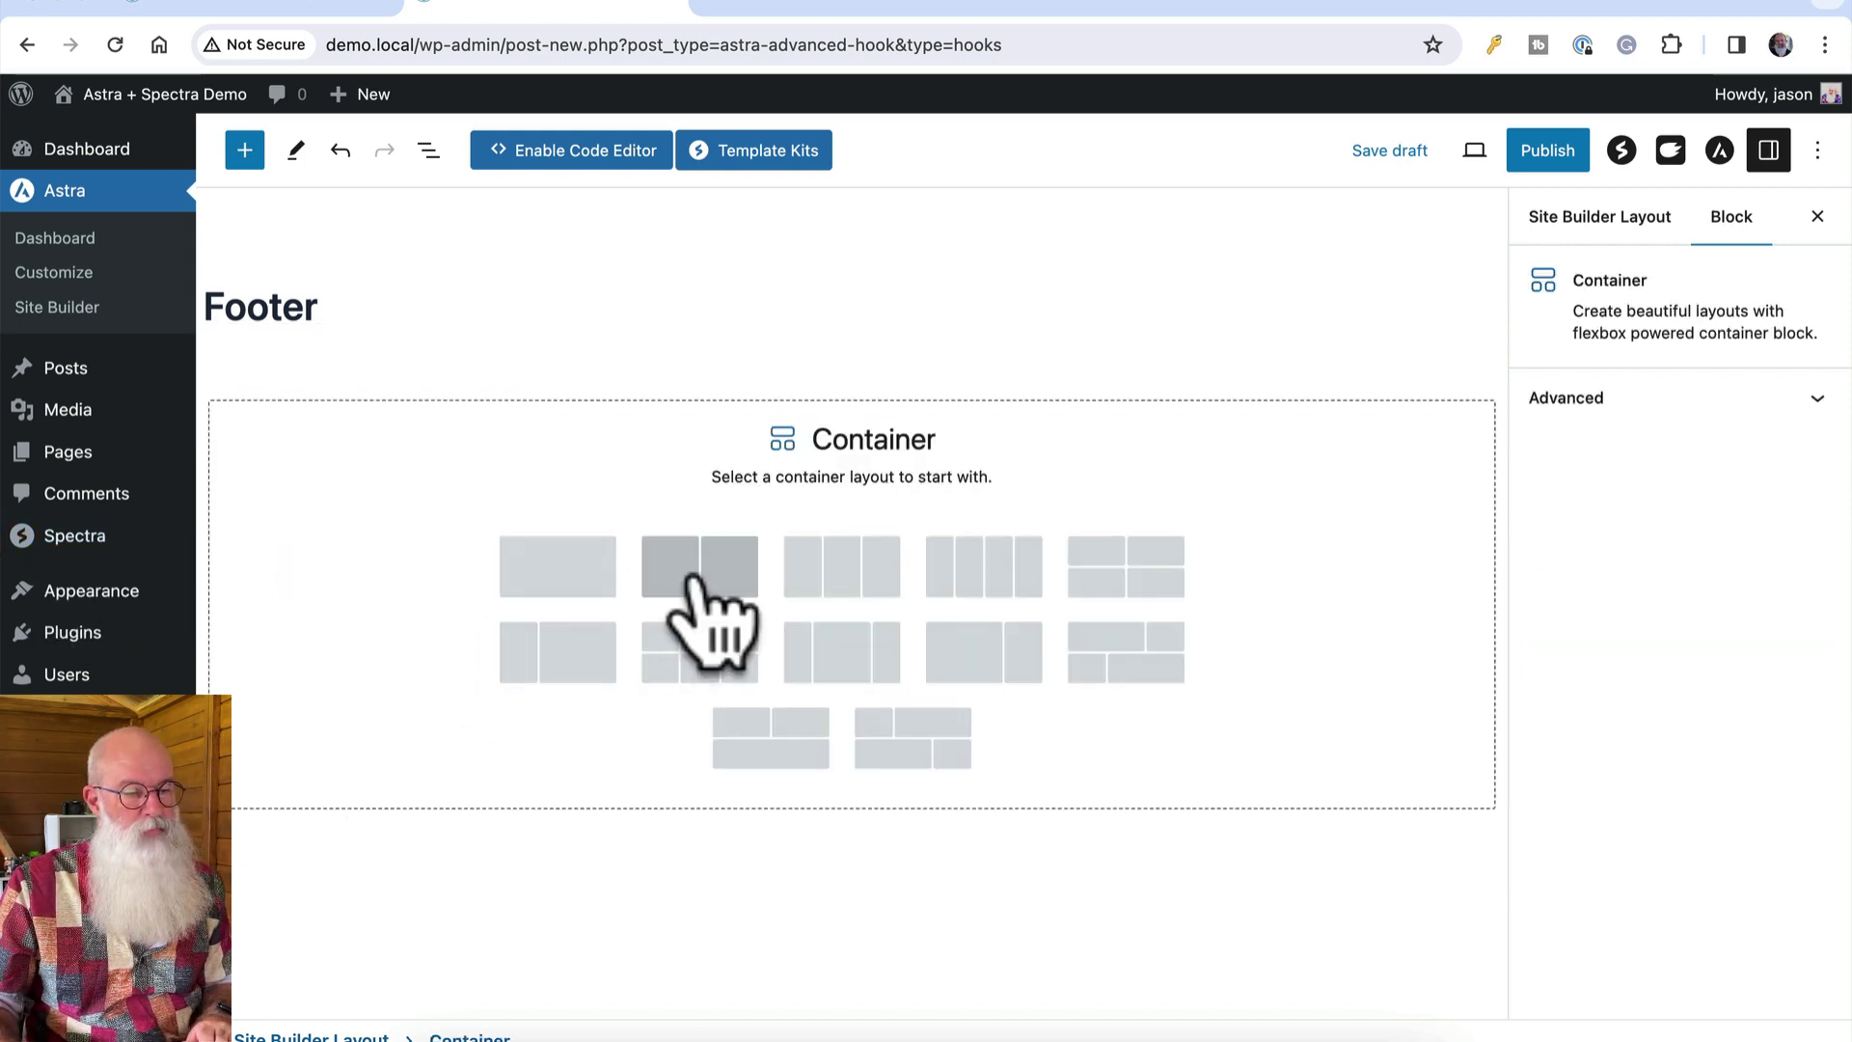
{"action": "left_click", "coordinate": [829, 576]}
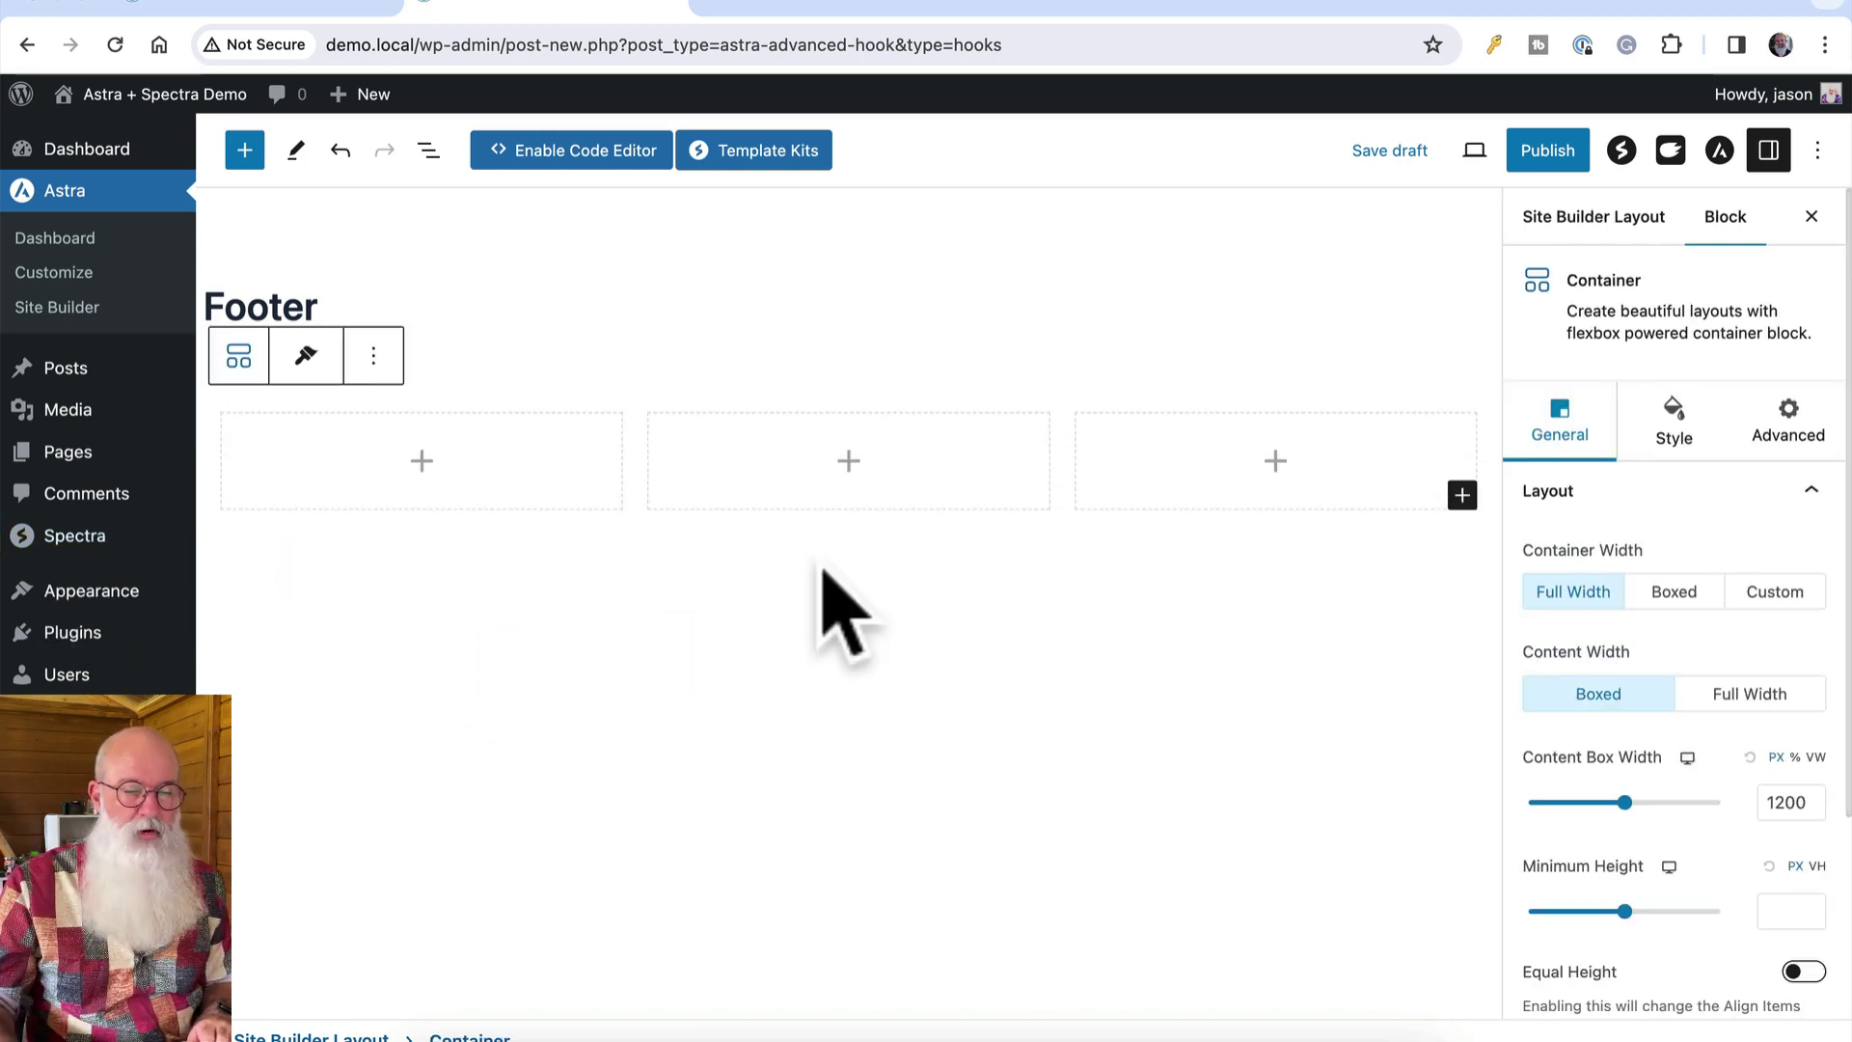
Add placeholder paragraphs 'afasf', 'safasf' and 'sfas' to the three columns
{"action": "left_click", "coordinate": [425, 460]}
{"action": "left_click", "coordinate": [315, 645]}
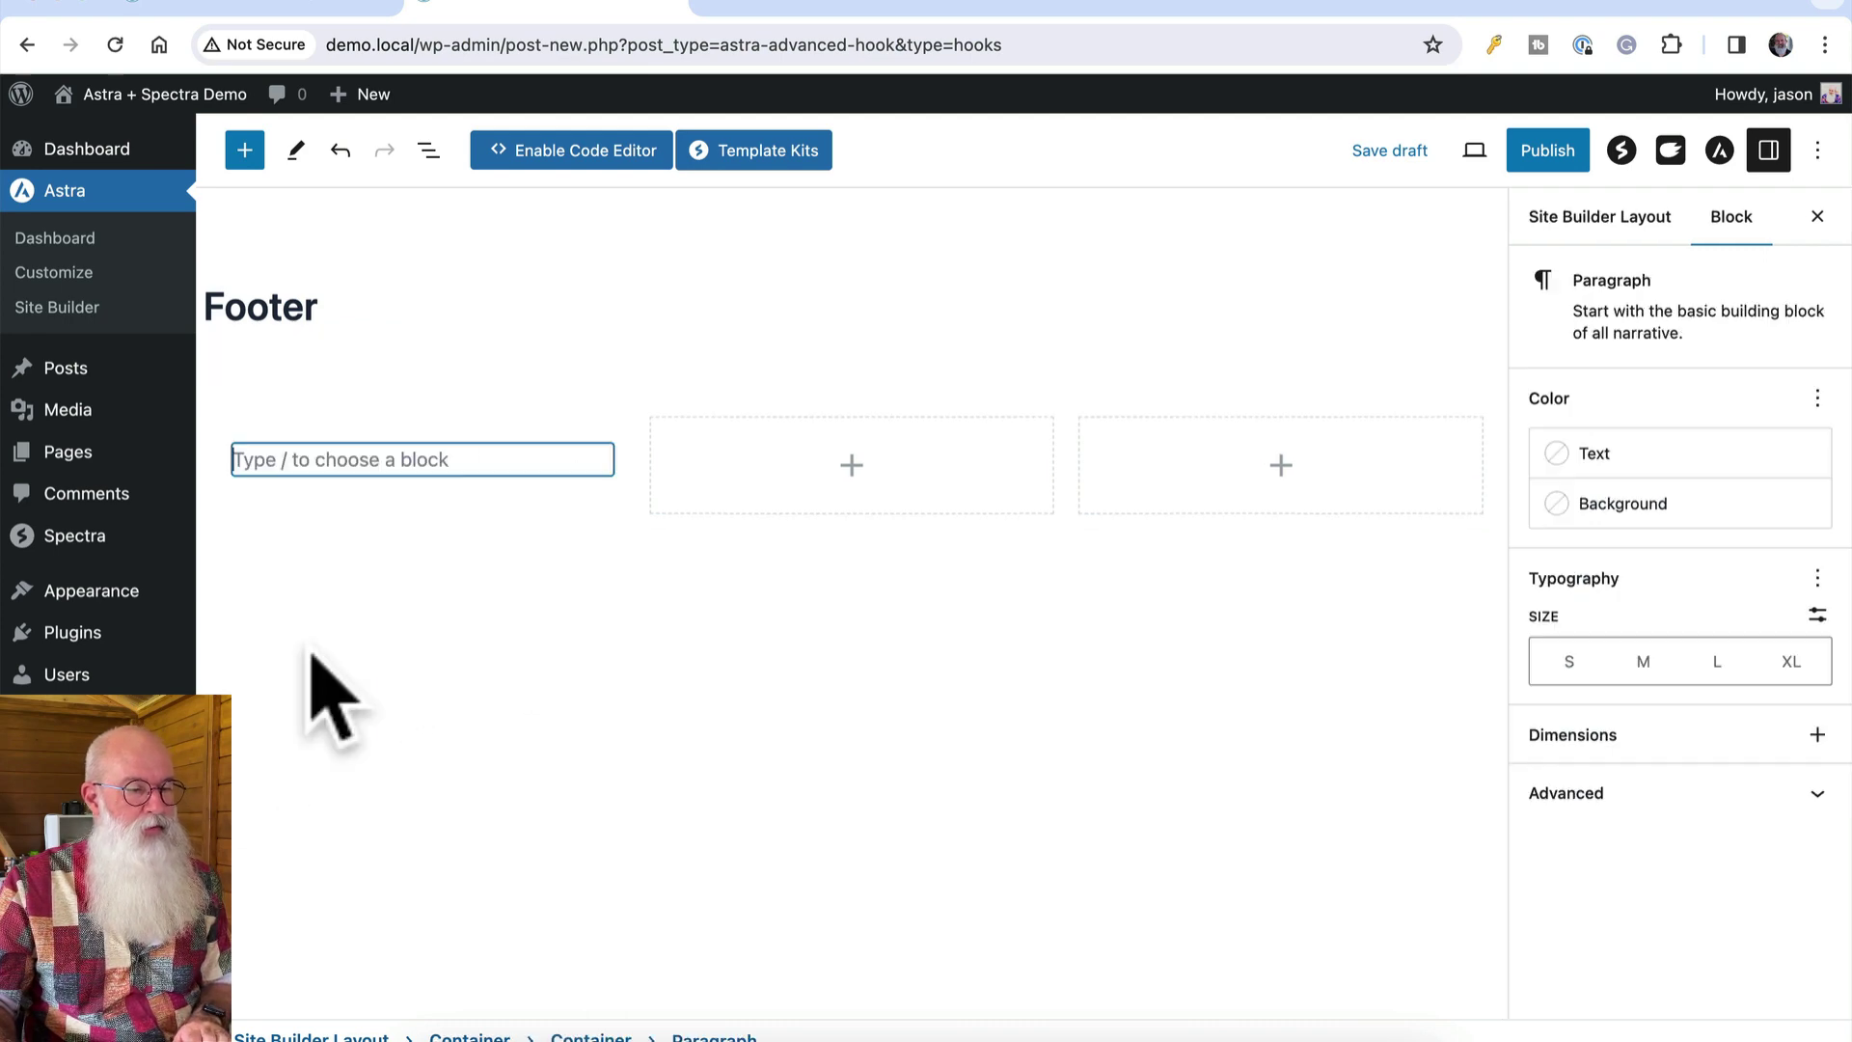
{"action": "type", "text": "afasf"}
{"action": "left_click", "coordinate": [835, 477]}
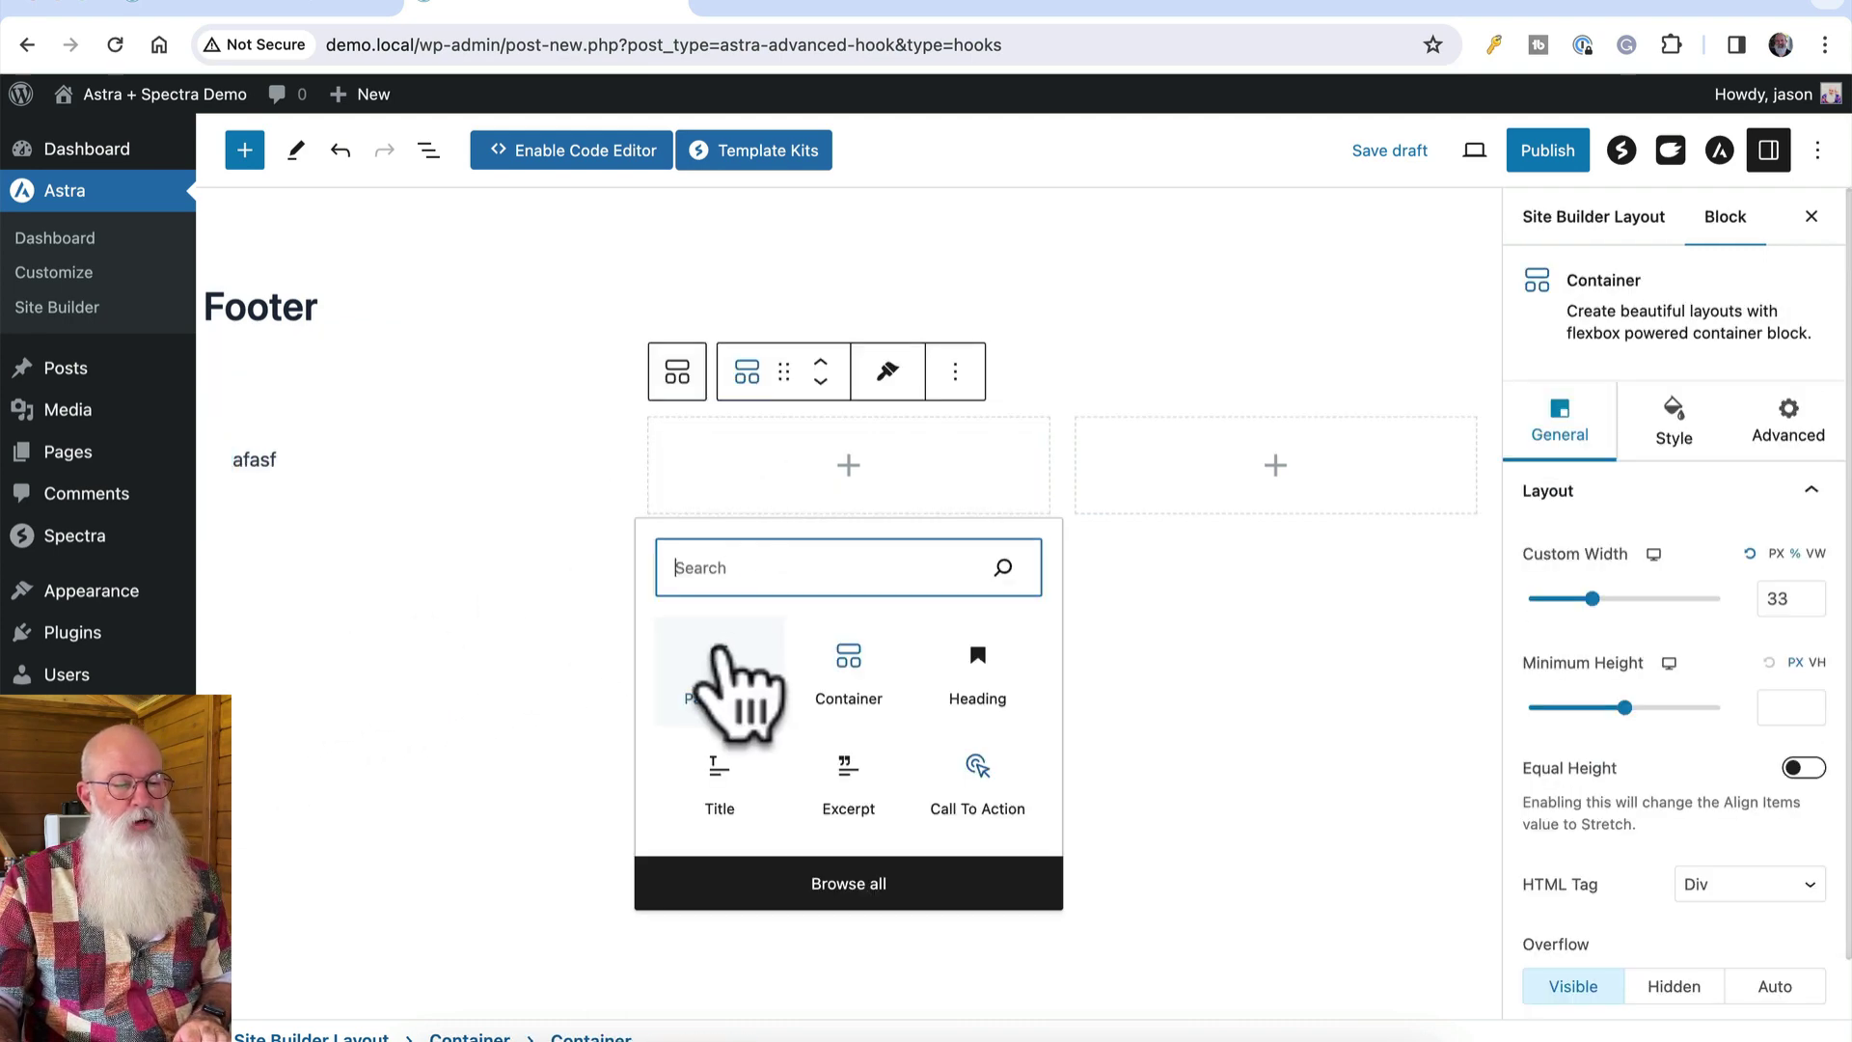
{"action": "left_click", "coordinate": [733, 675]}
{"action": "type", "text": "safasf"}
{"action": "left_click", "coordinate": [1288, 487]}
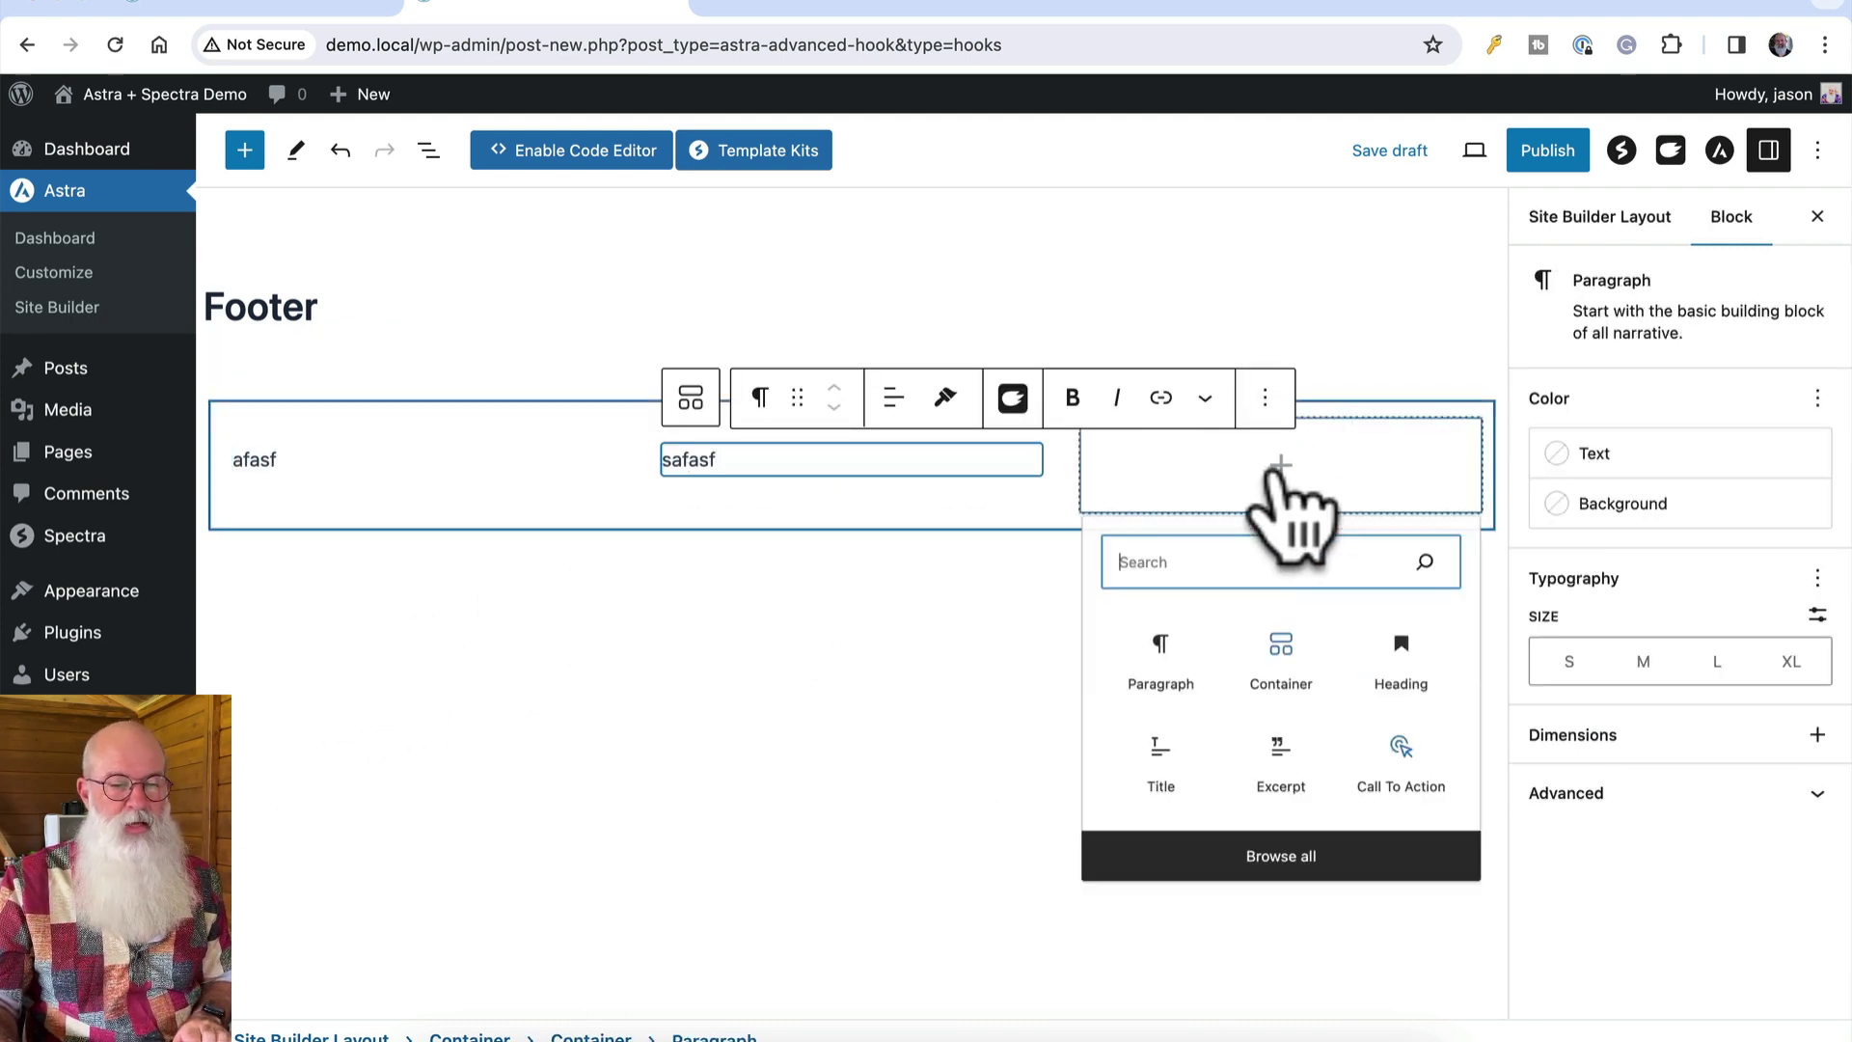
{"action": "left_click", "coordinate": [1152, 675]}
{"action": "type", "text": "sfas"}
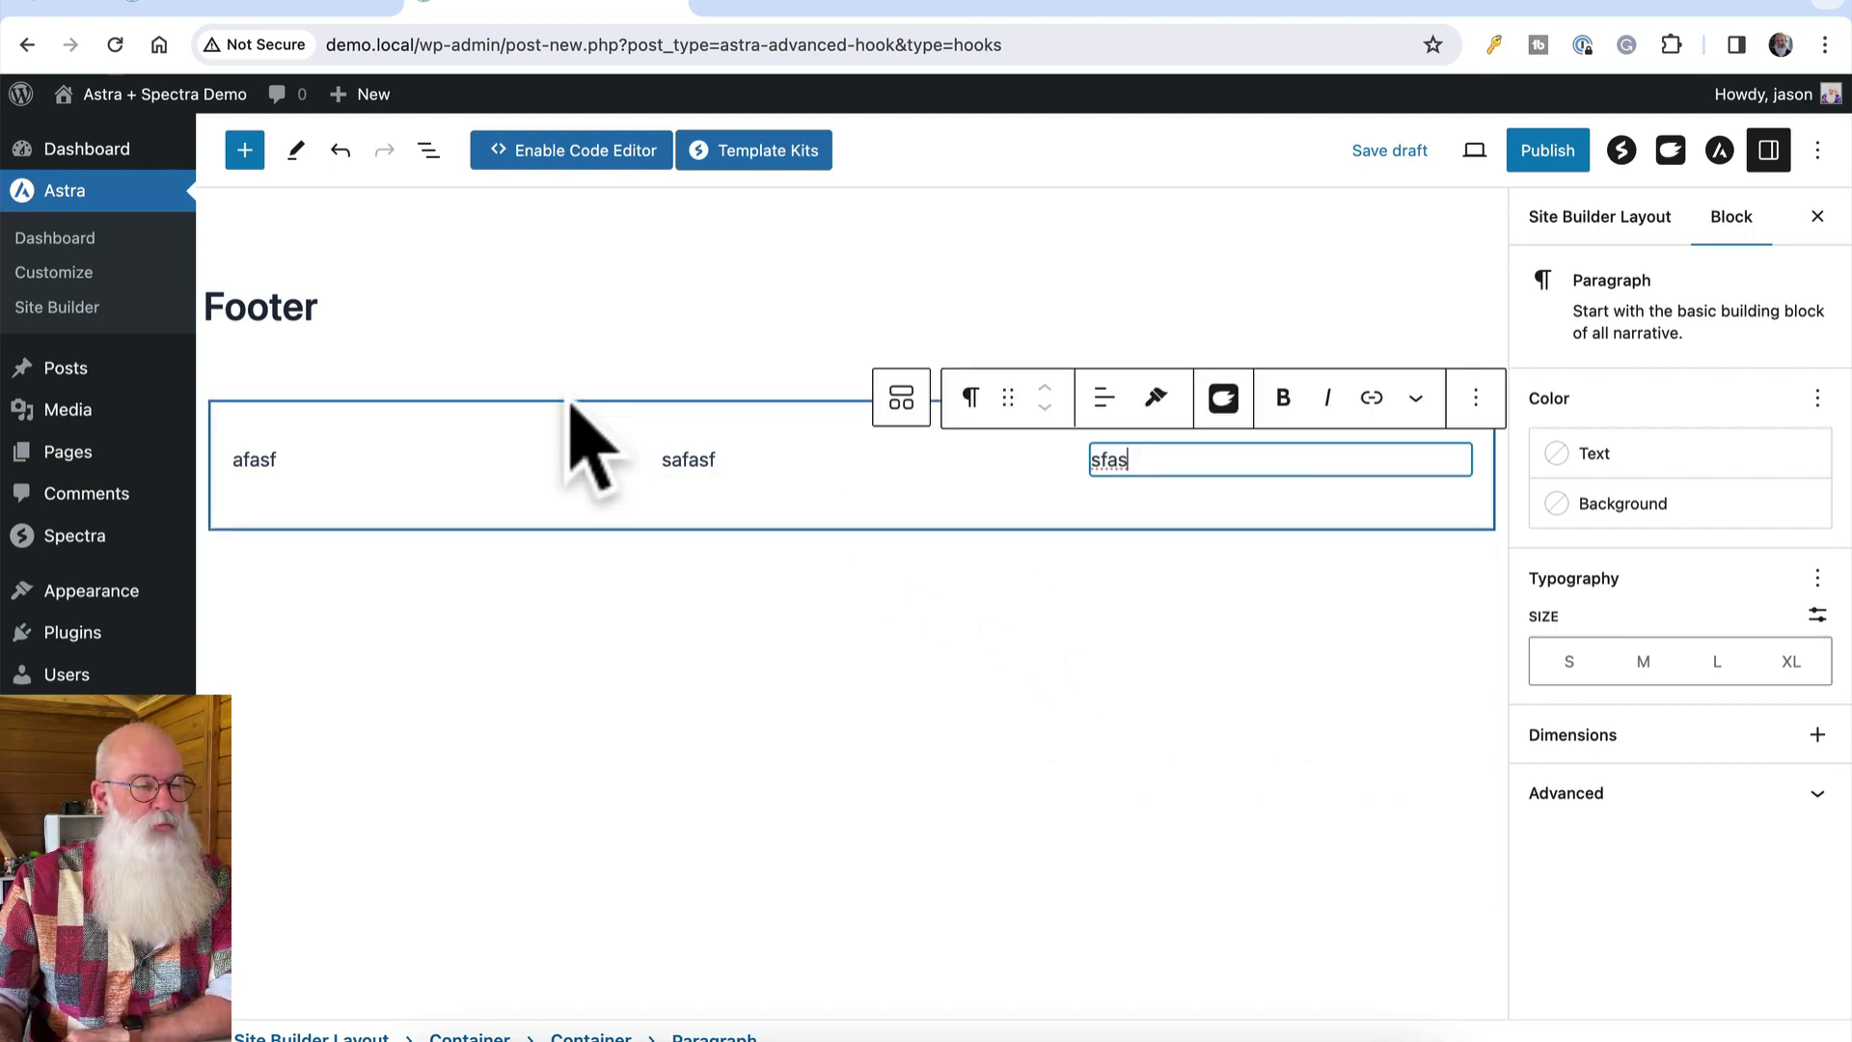
{"action": "left_click", "coordinate": [570, 405]}
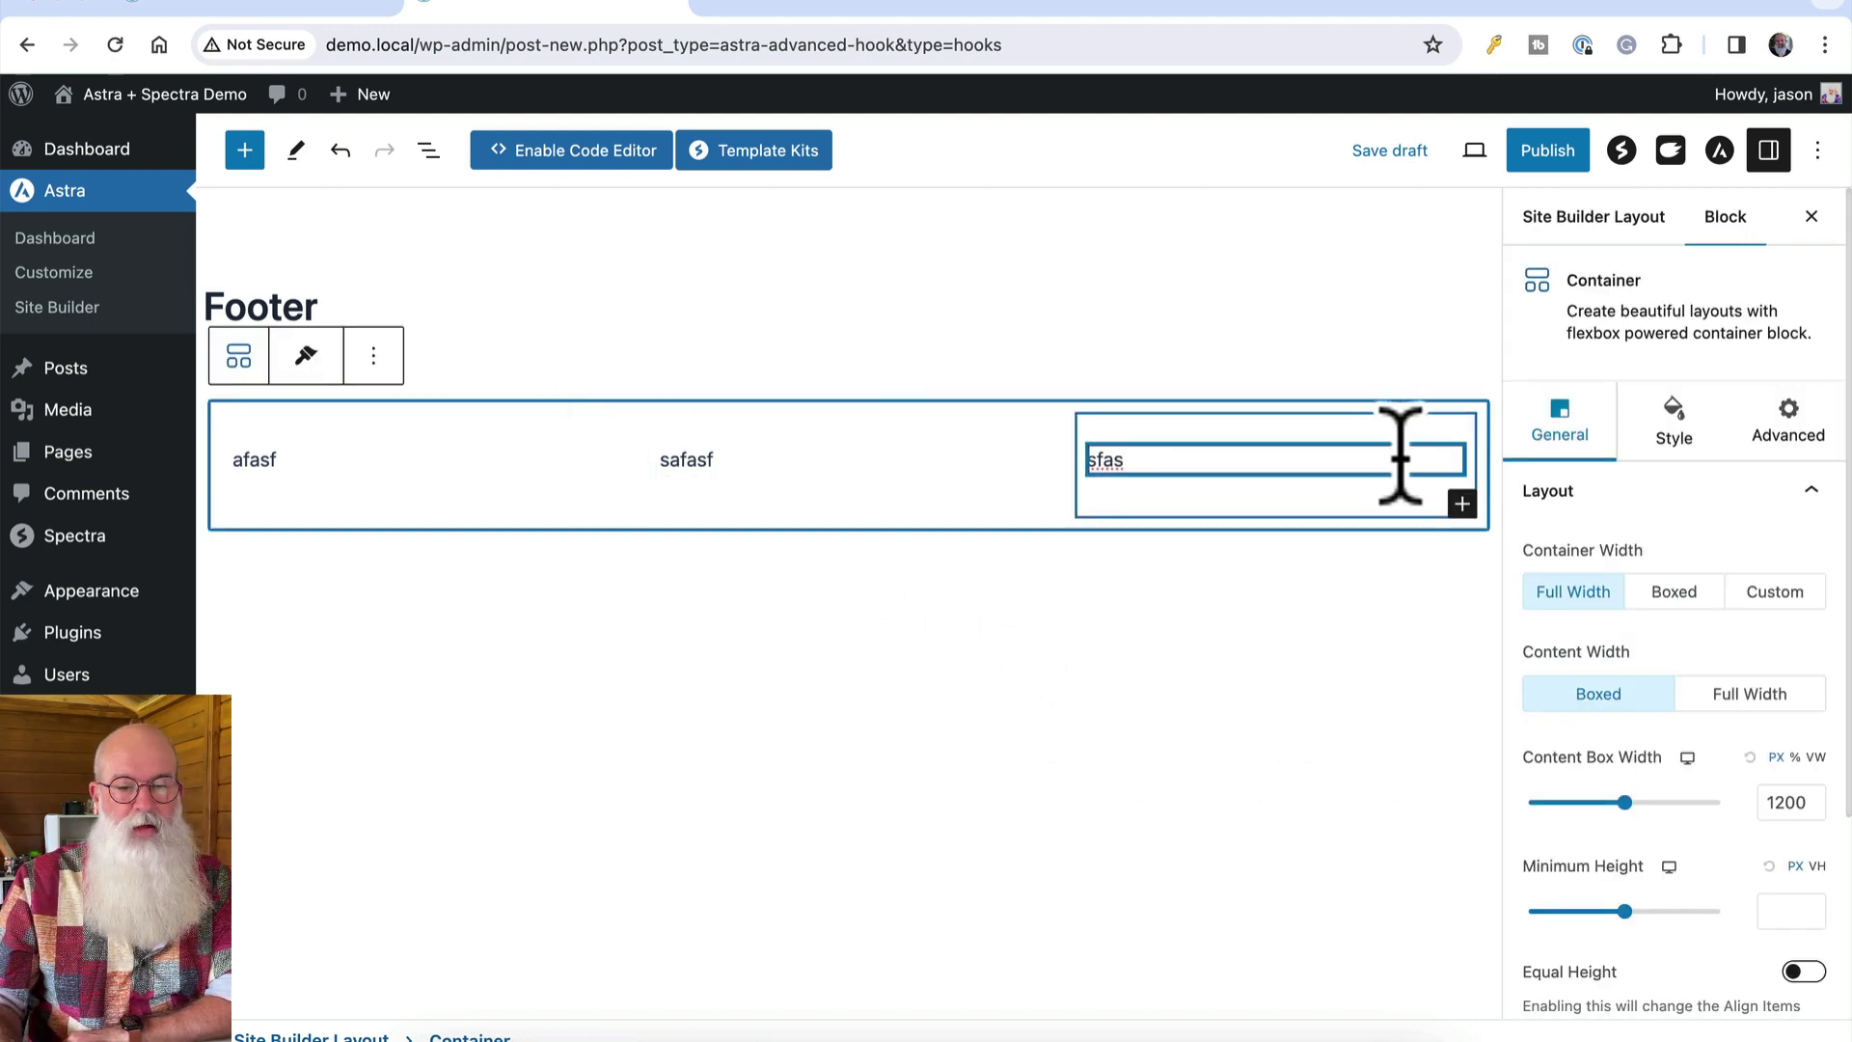
Set the three-column container's image background to the Featured Image, ocean photo as fallback, and apply
{"action": "left_click", "coordinate": [1673, 424]}
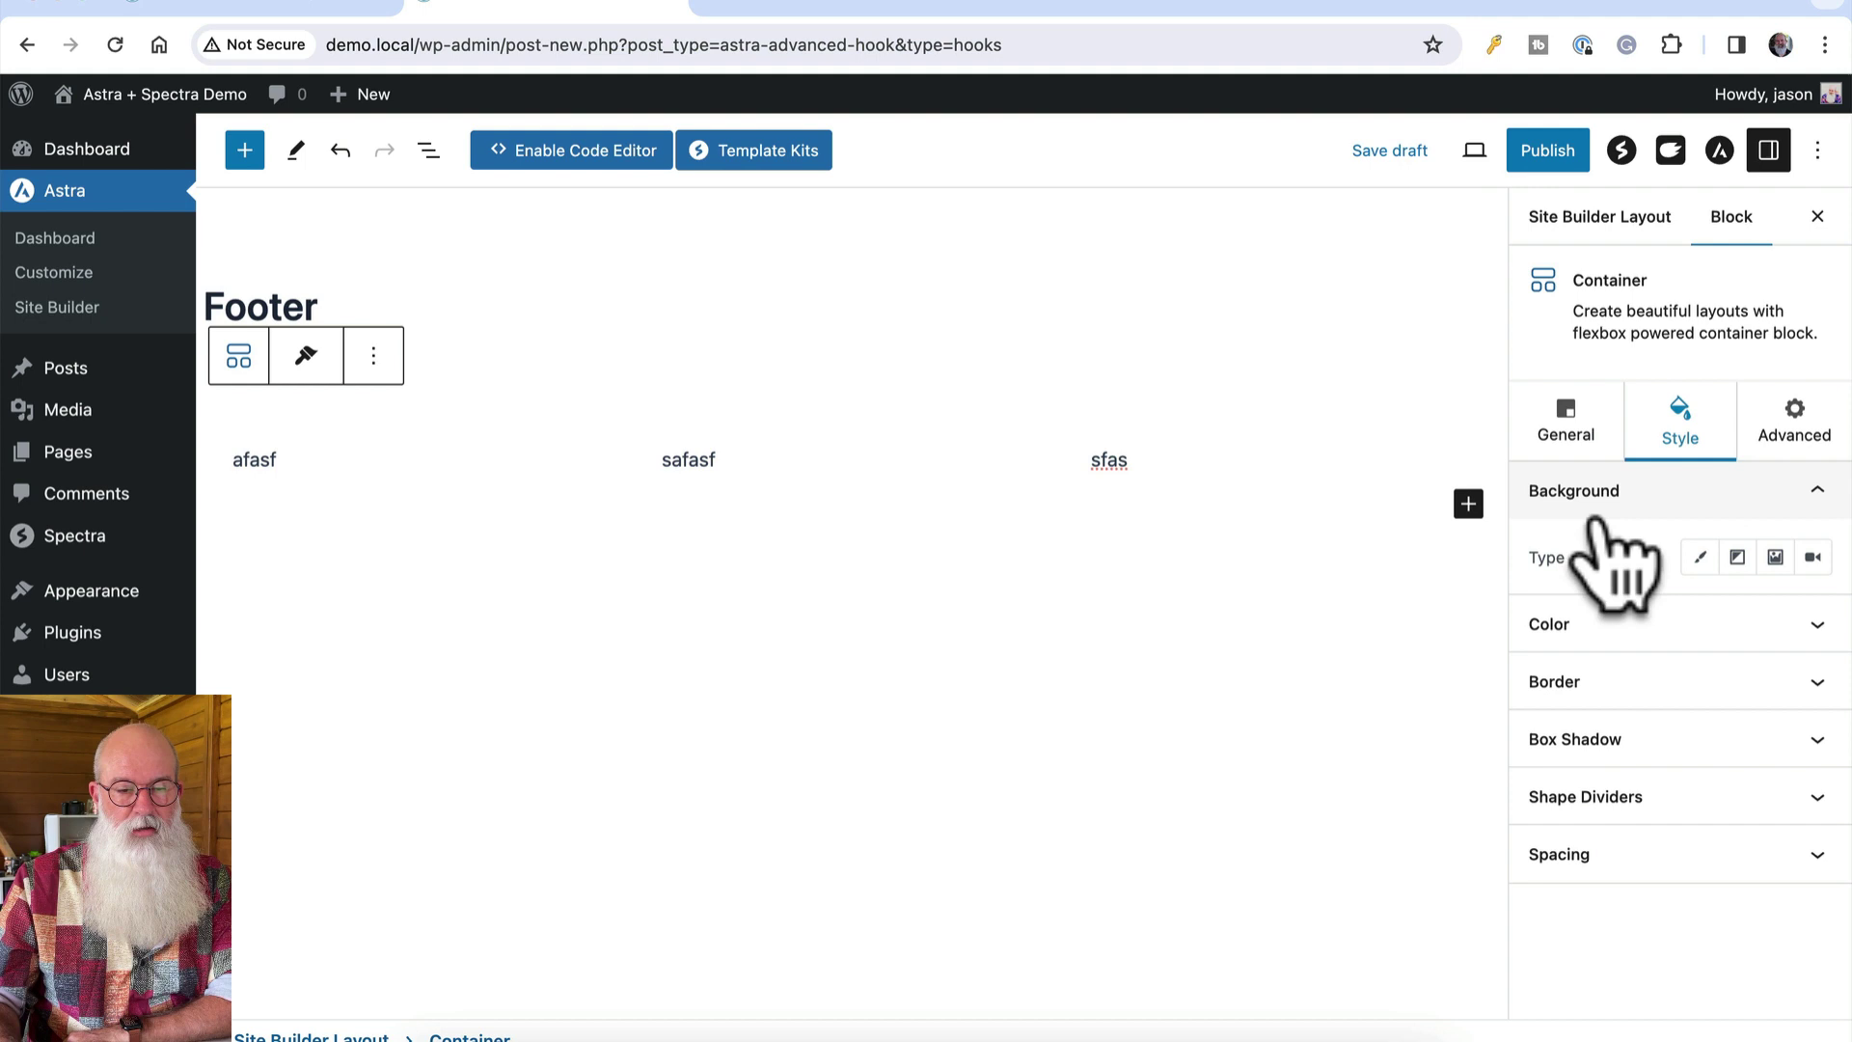
{"action": "left_click", "coordinate": [1775, 556]}
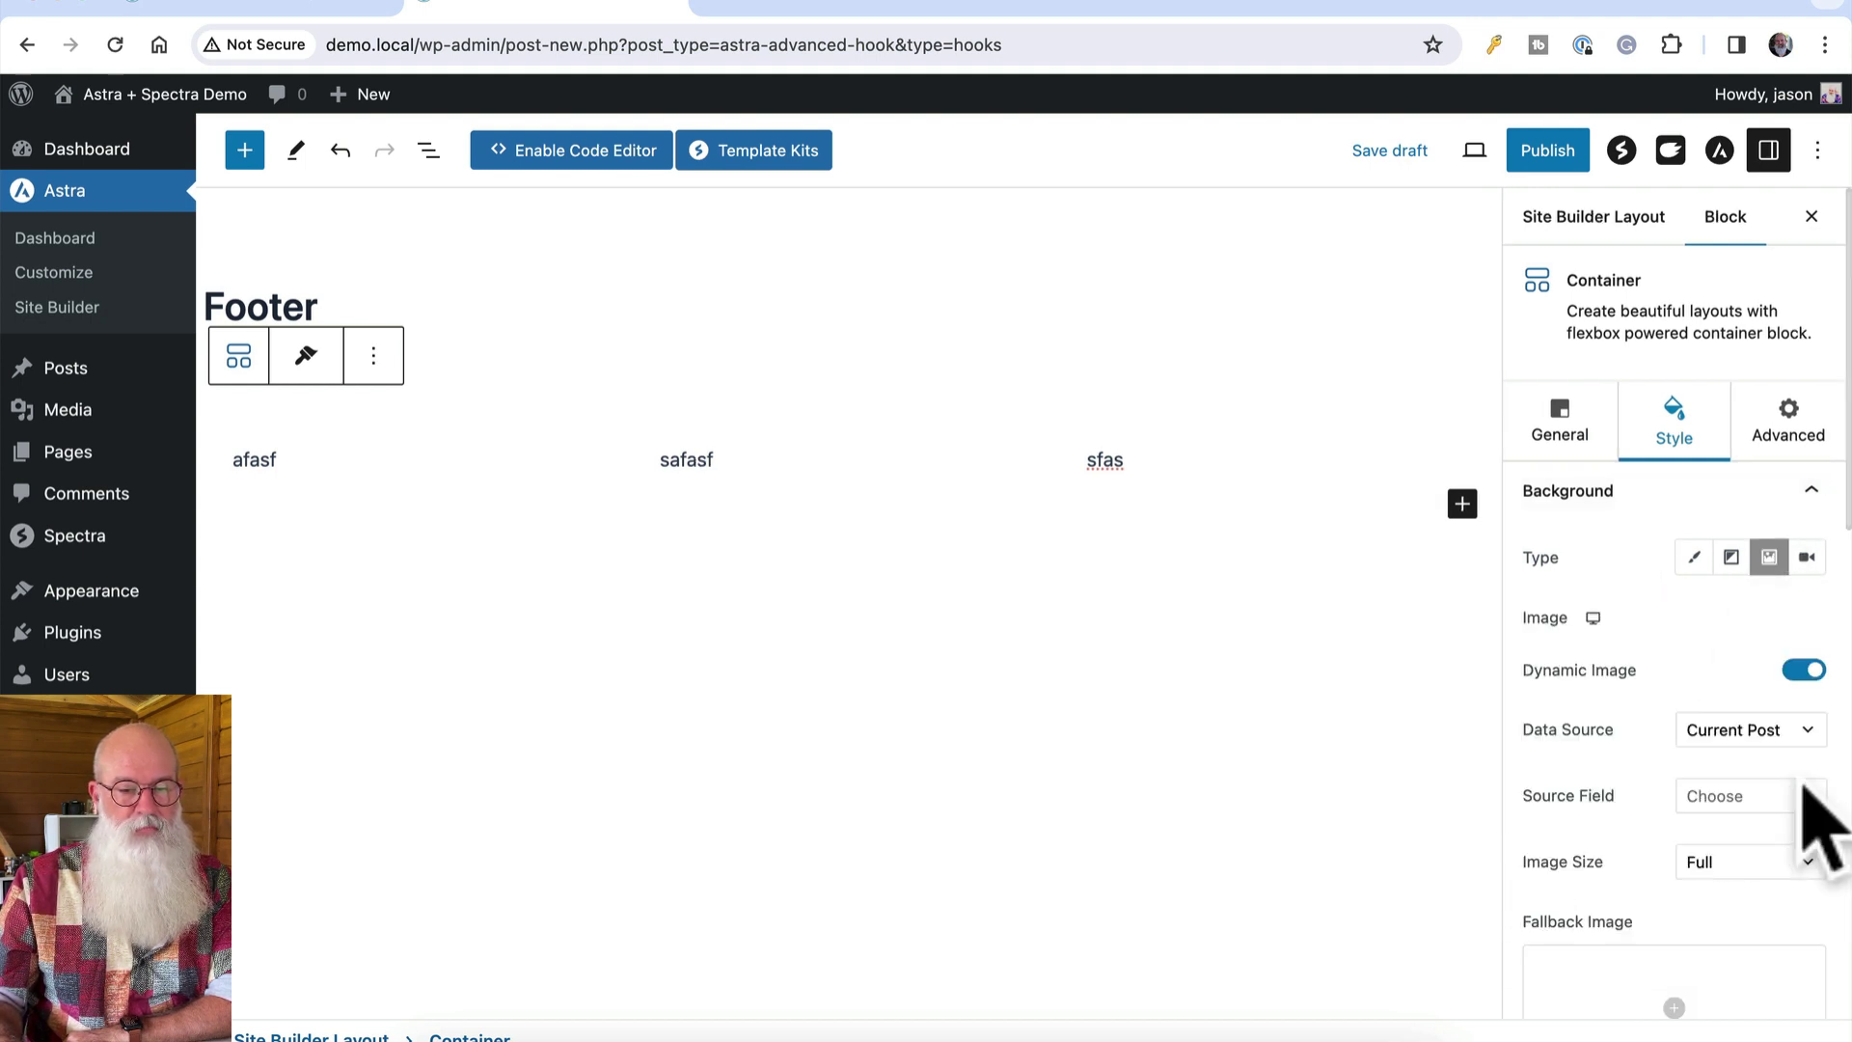
{"action": "left_click", "coordinate": [1756, 794]}
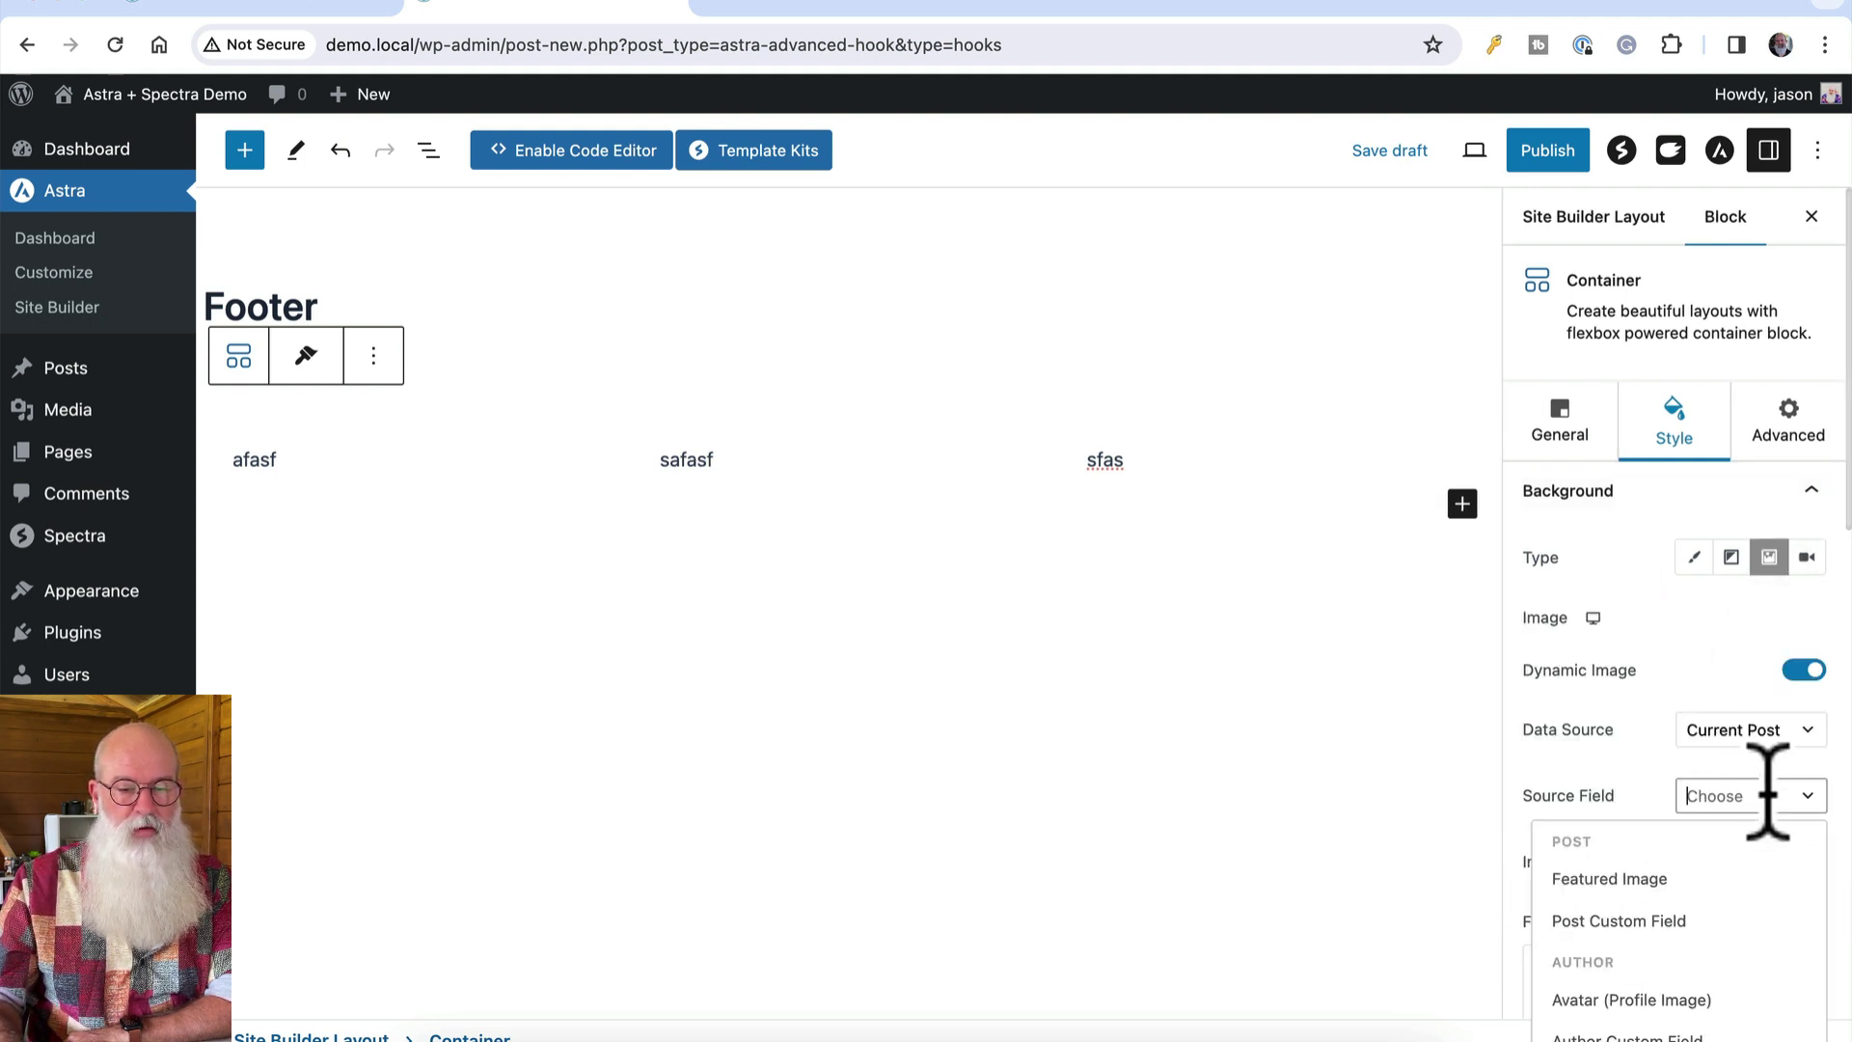
{"action": "left_click", "coordinate": [1695, 880]}
{"action": "scroll", "coordinate": [1587, 783], "scroll_direction": "down", "scroll_amount": 4}
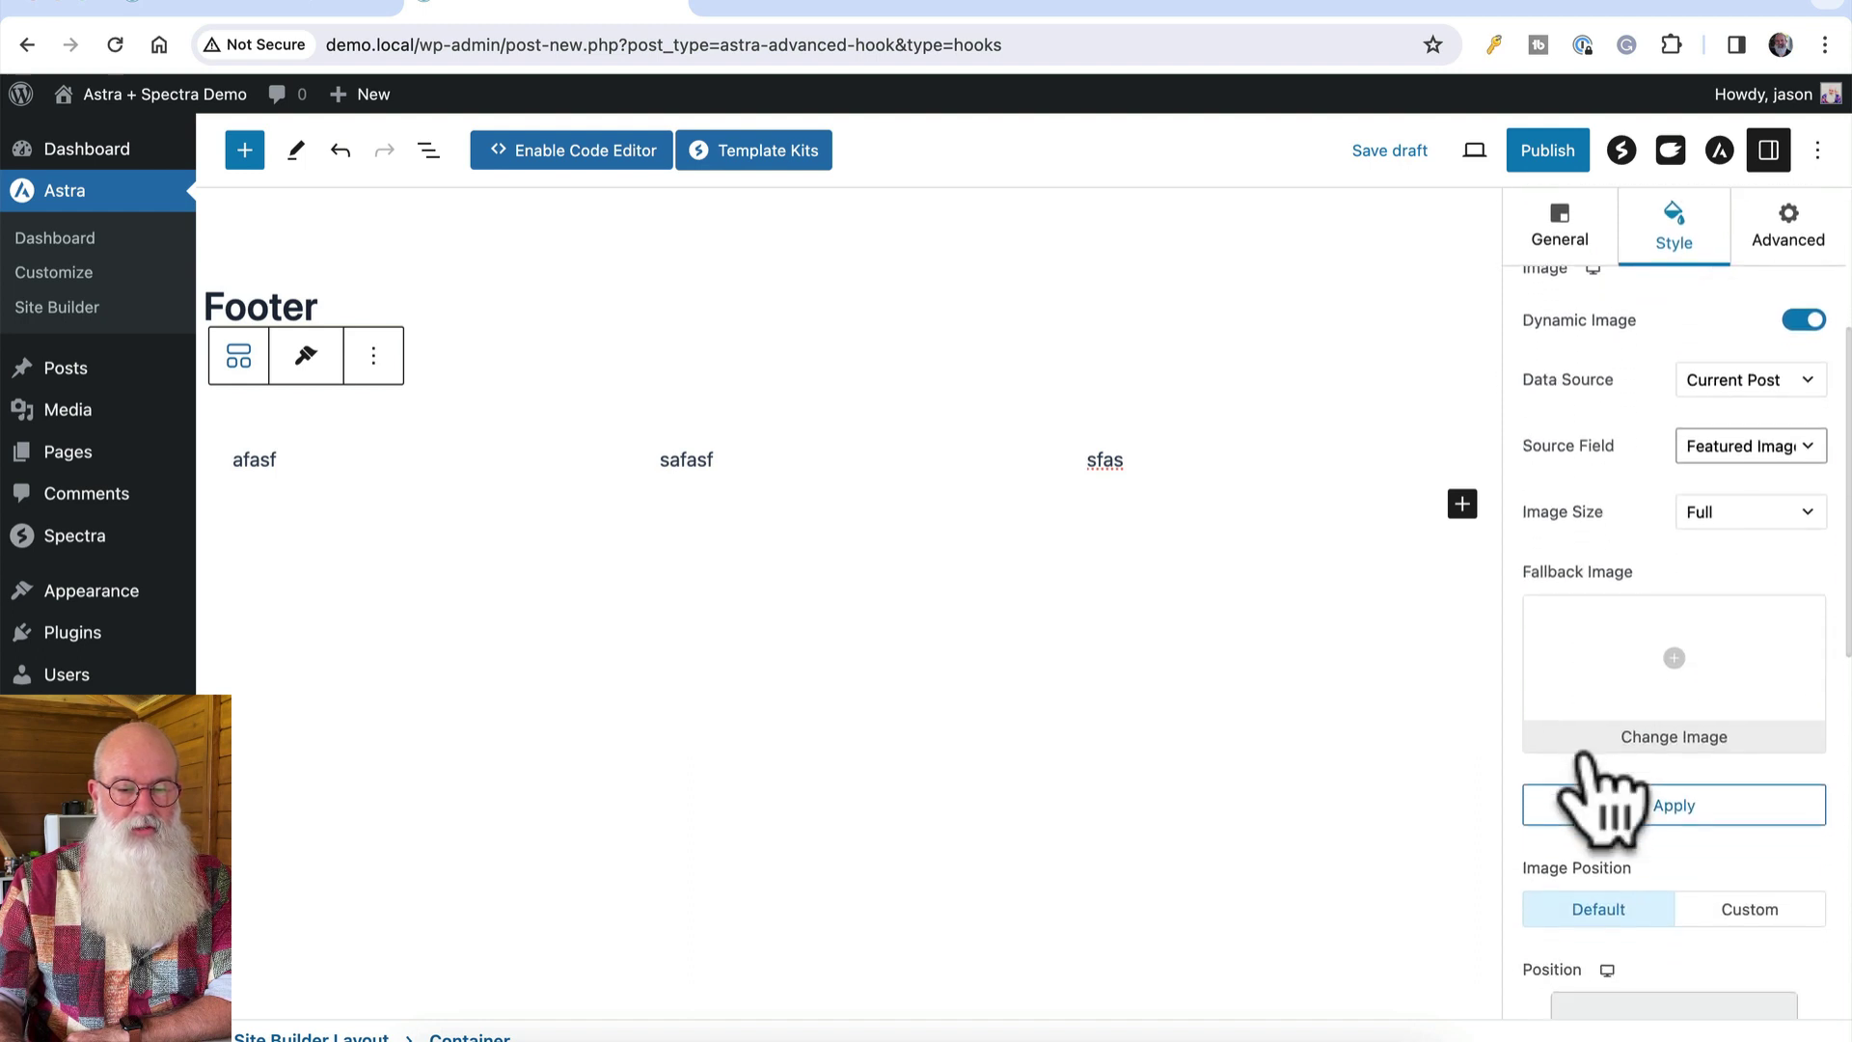
{"action": "scroll", "coordinate": [1586, 762], "scroll_direction": "down", "scroll_amount": 1}
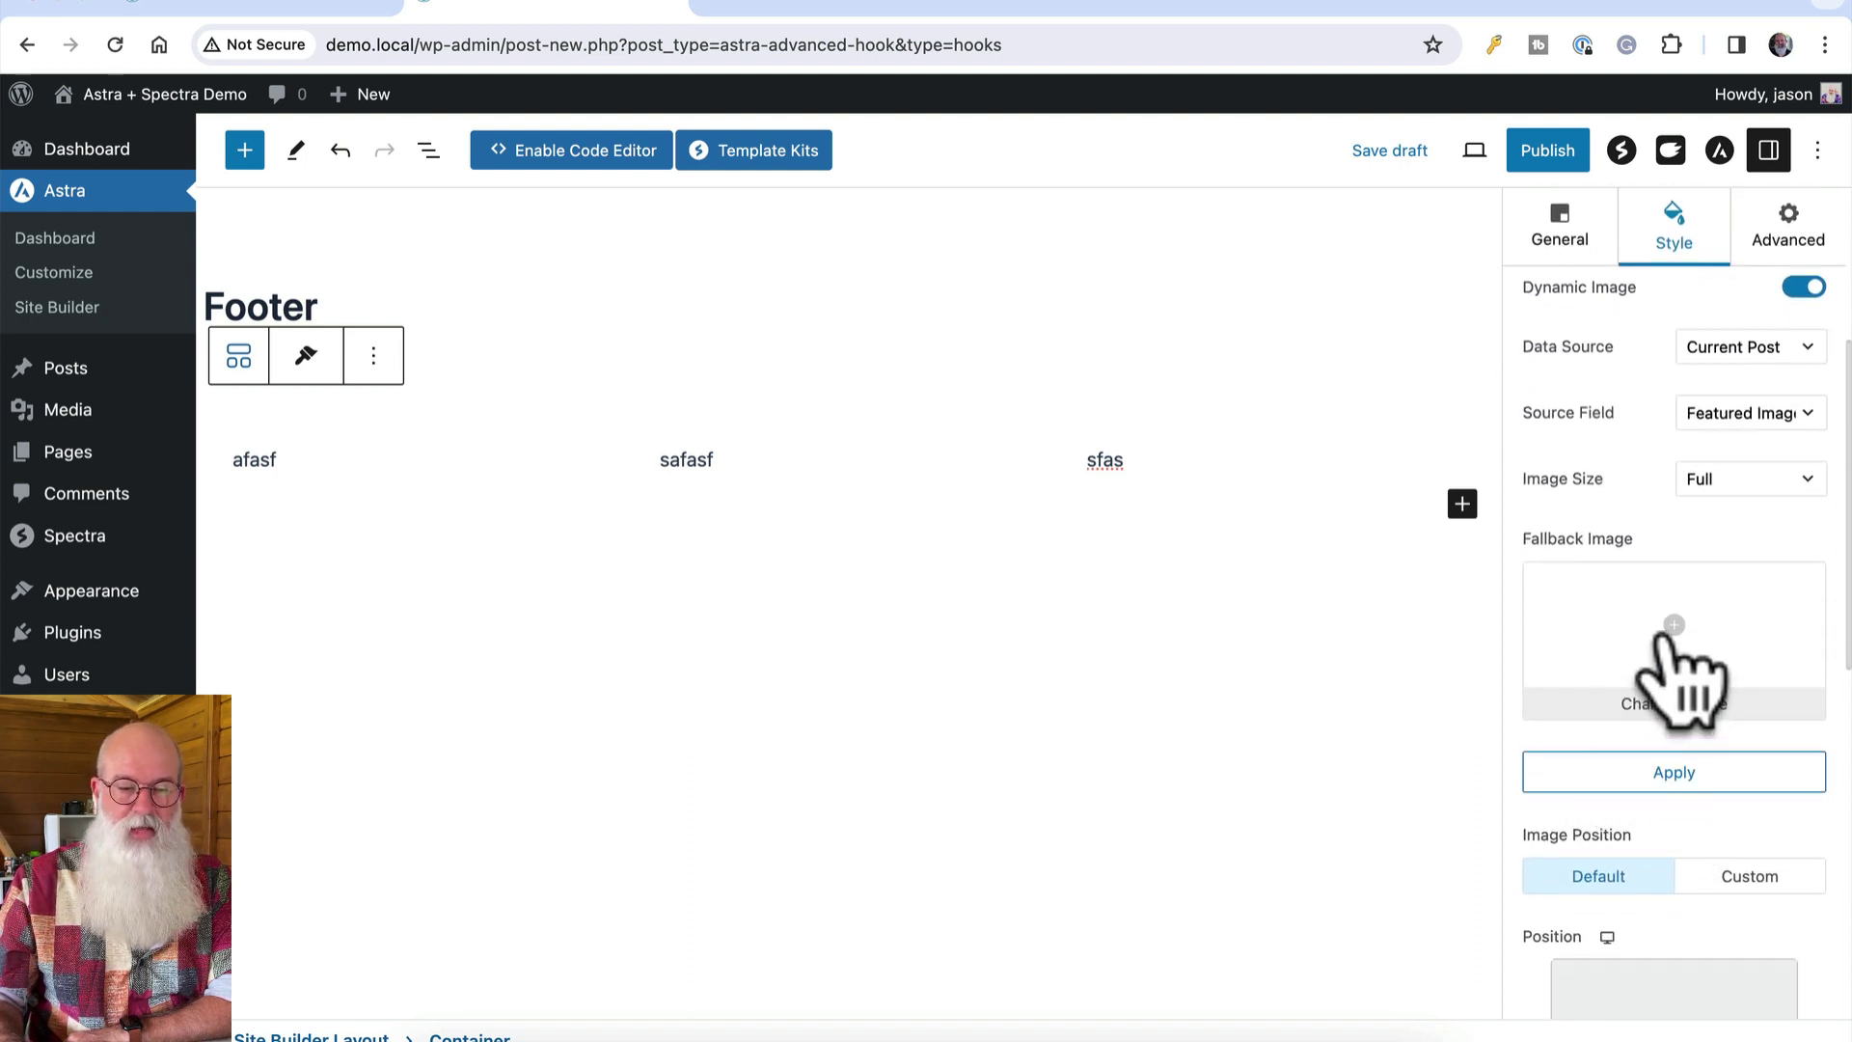
{"action": "left_click", "coordinate": [1674, 627]}
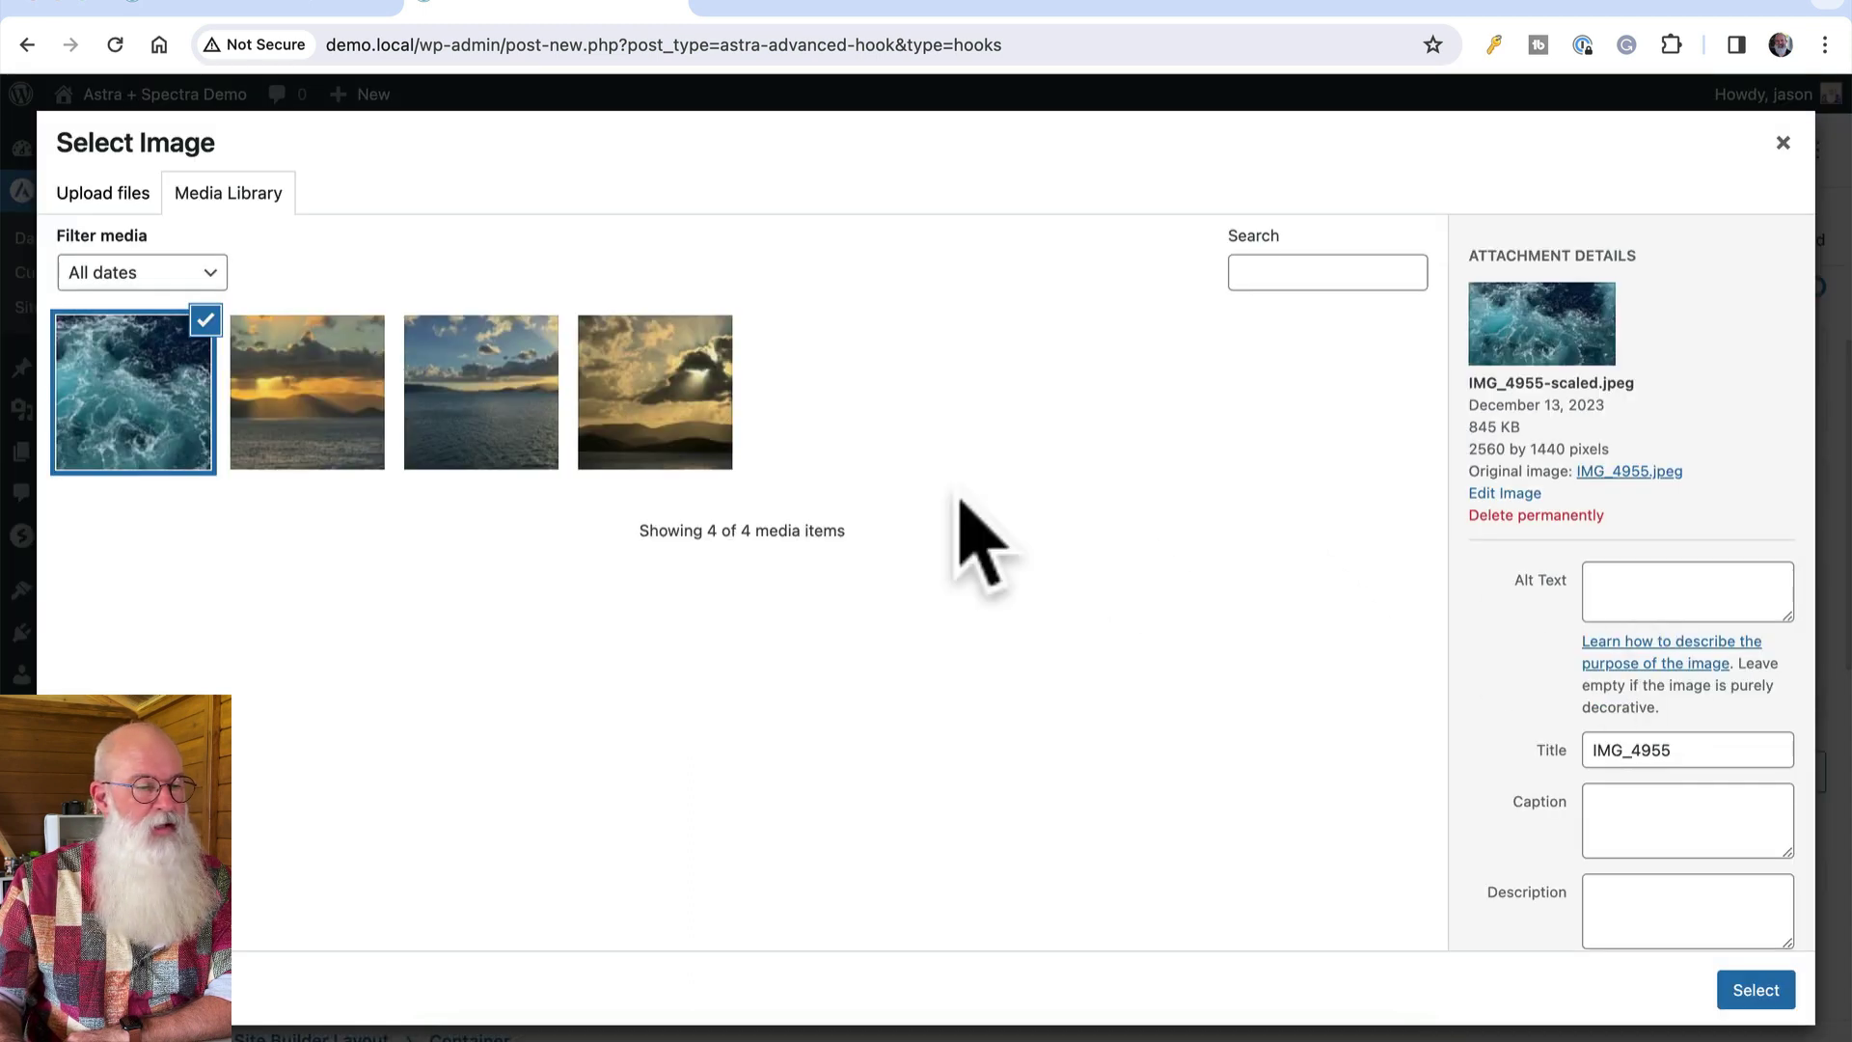
{"action": "left_click", "coordinate": [1769, 993]}
{"action": "left_click", "coordinate": [1681, 771]}
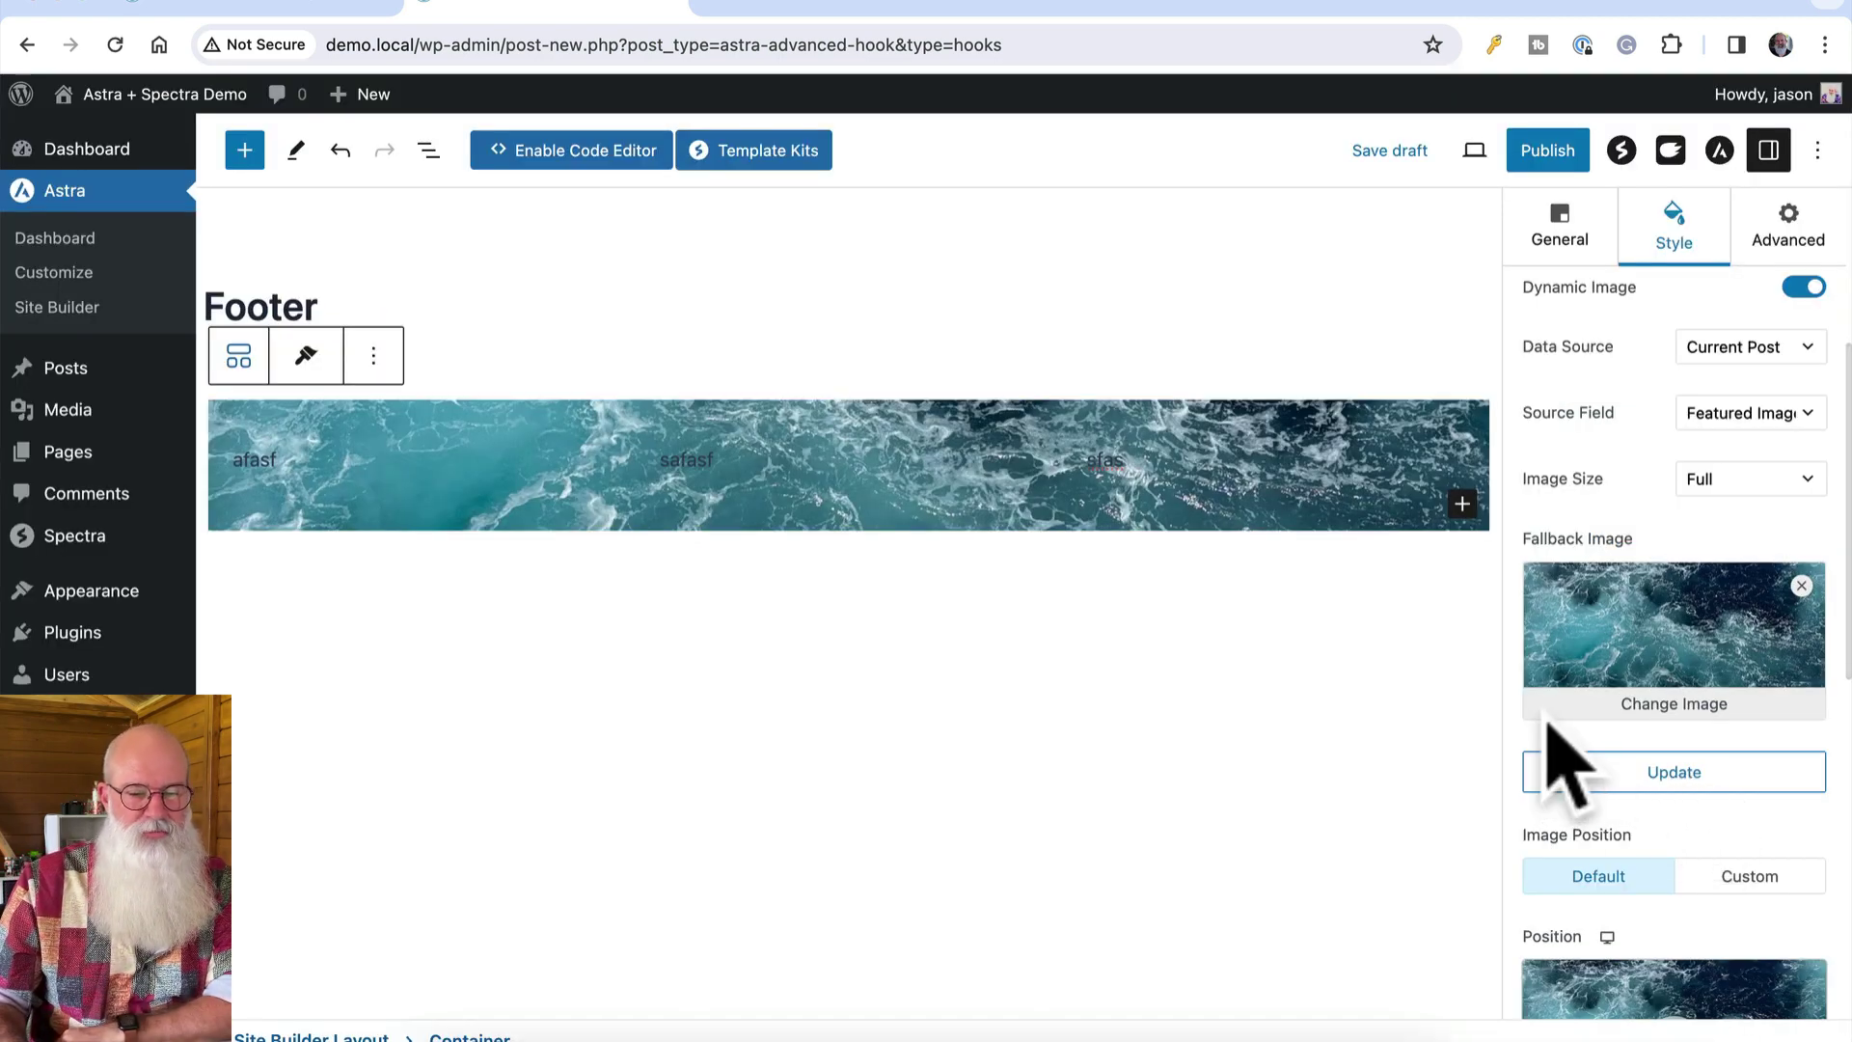
Set the Footer hook's placement to Before Footer
{"action": "left_click", "coordinate": [1718, 150]}
{"action": "left_click", "coordinate": [1630, 472]}
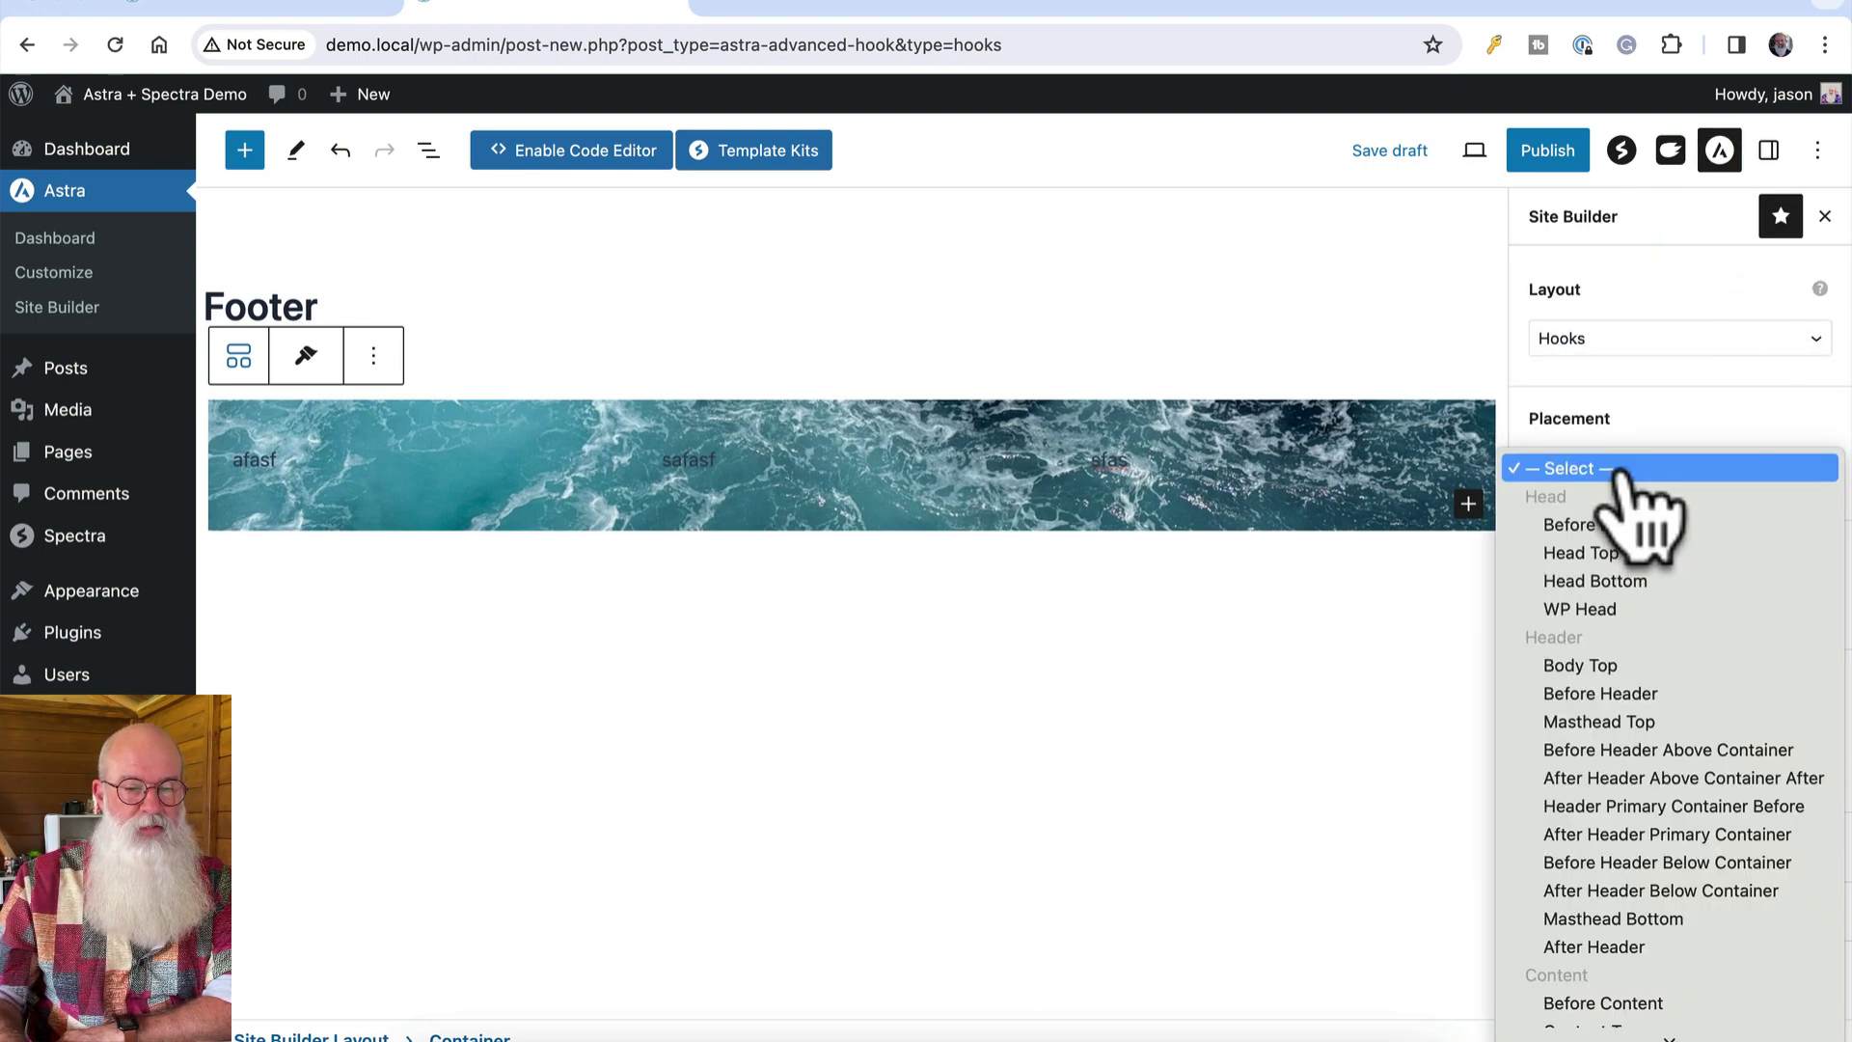
{"action": "scroll", "coordinate": [1659, 617], "scroll_direction": "down", "scroll_amount": 5}
{"action": "scroll", "coordinate": [1683, 694], "scroll_direction": "down", "scroll_amount": 10}
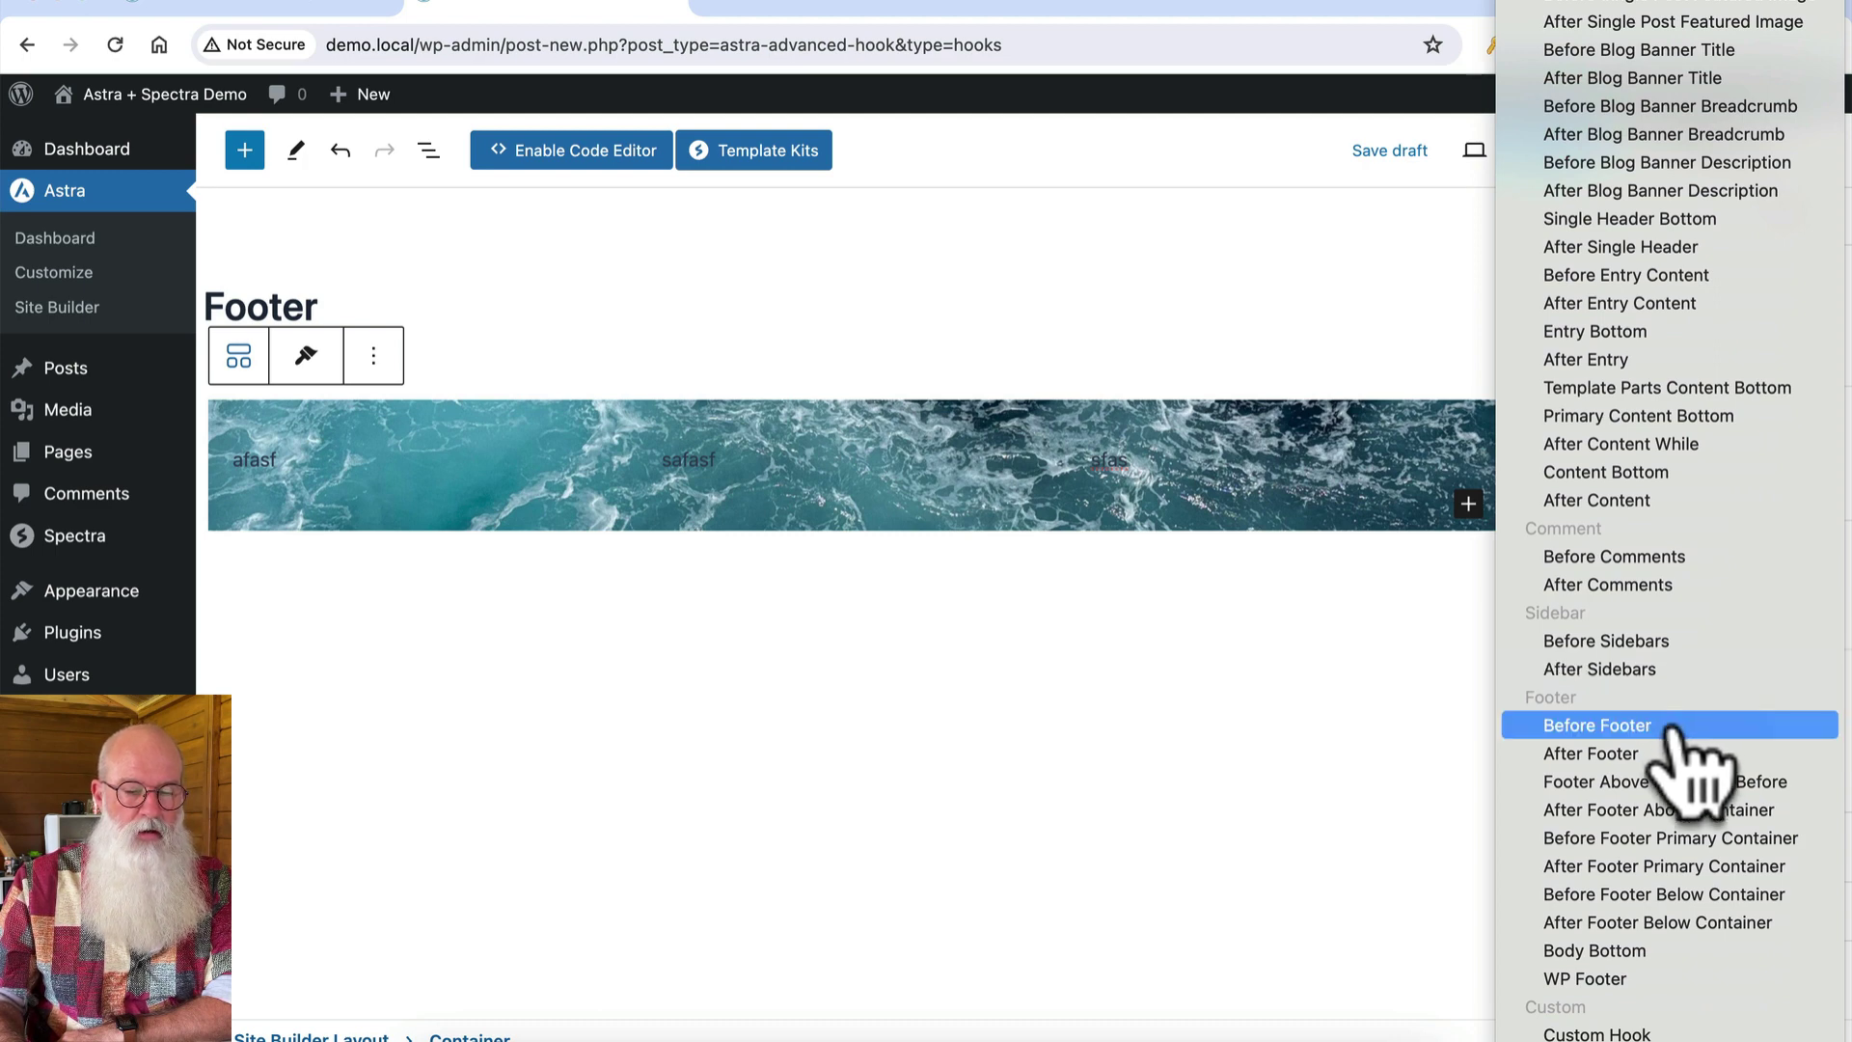
{"action": "left_click", "coordinate": [1674, 731]}
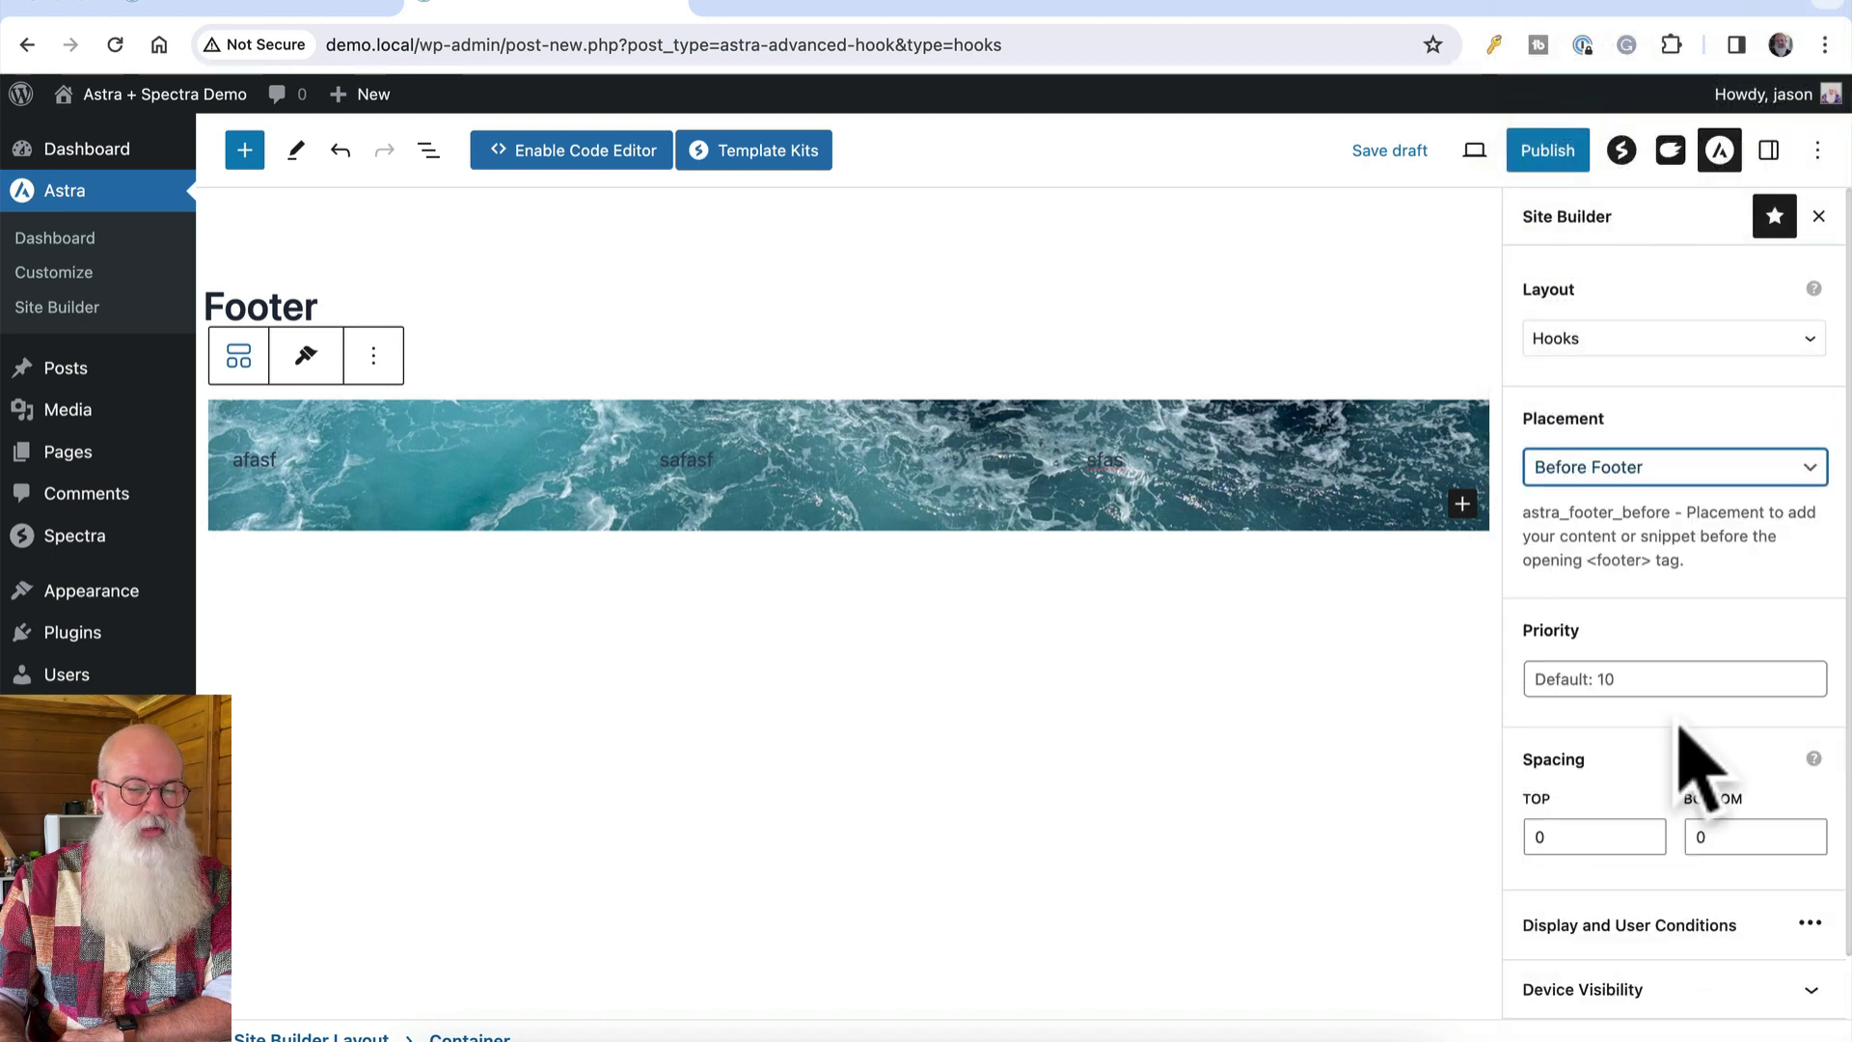
Display the hook on the Entire Website and publish the Footer layout
{"action": "left_click", "coordinate": [1659, 928]}
{"action": "left_click", "coordinate": [882, 465]}
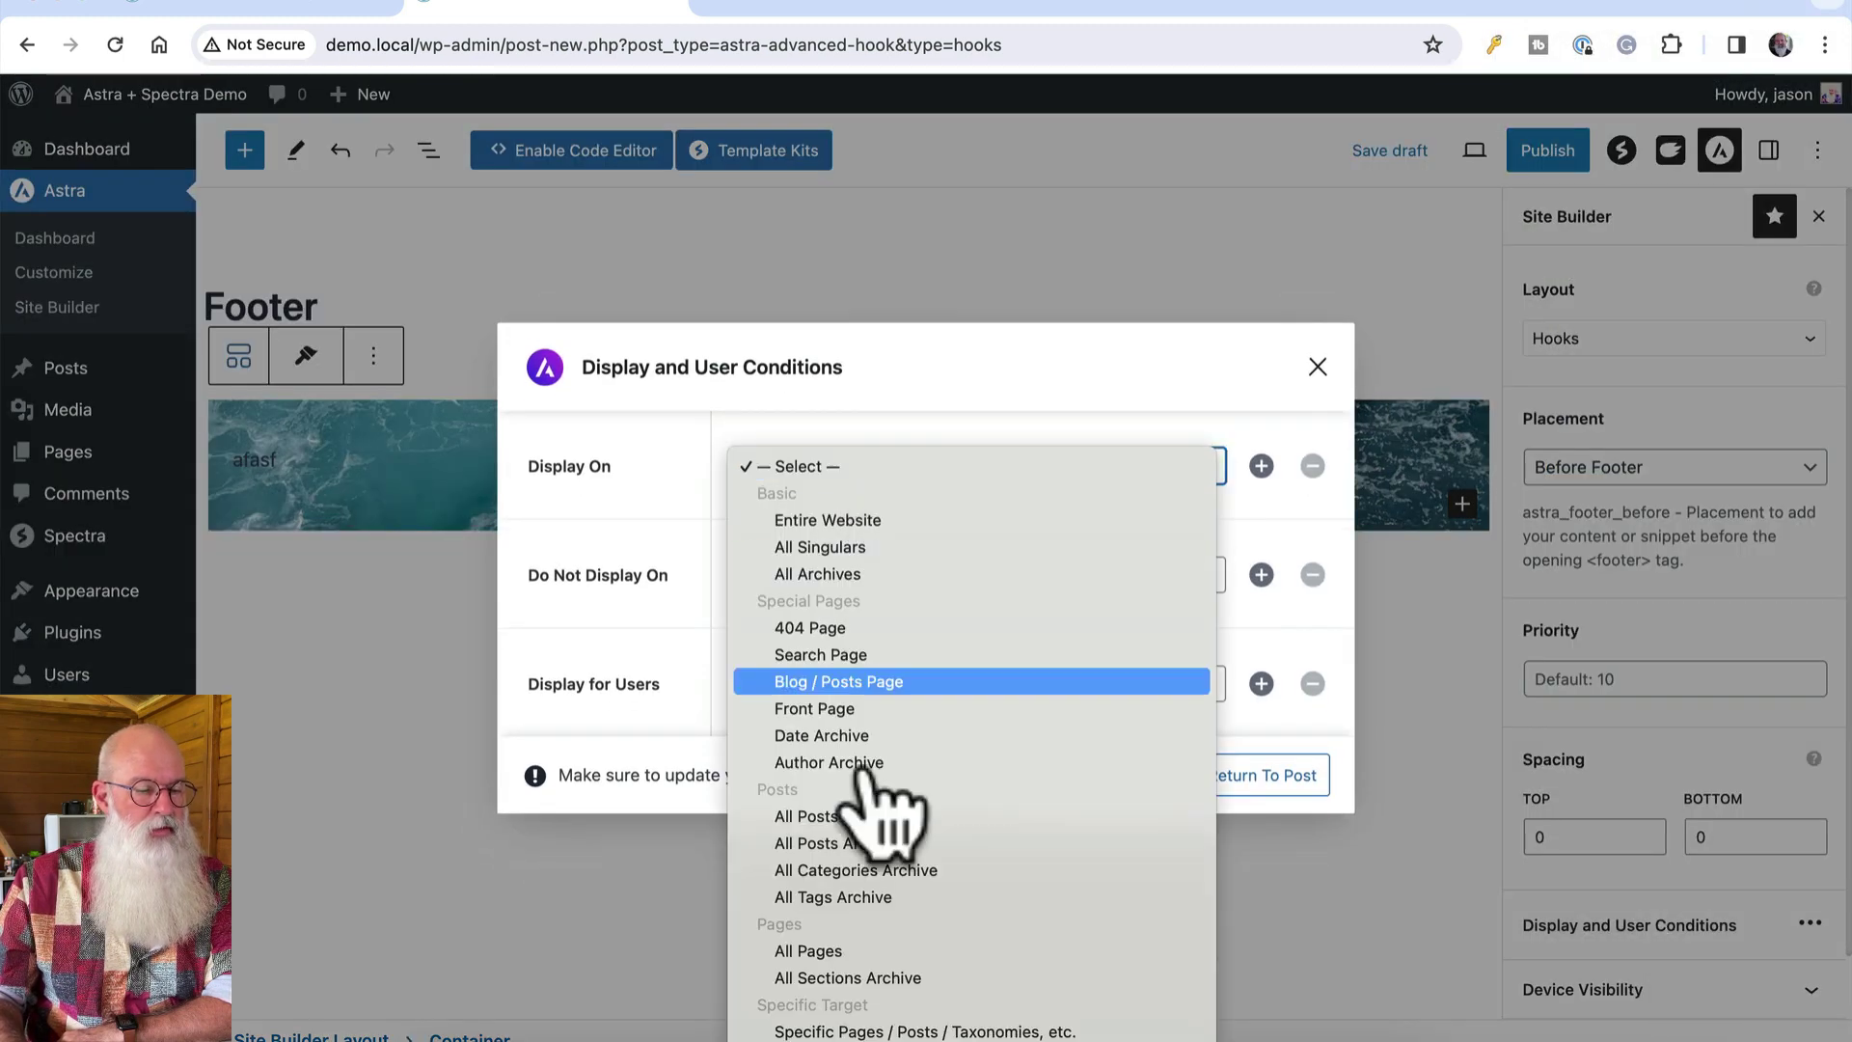
{"action": "left_click", "coordinate": [848, 521]}
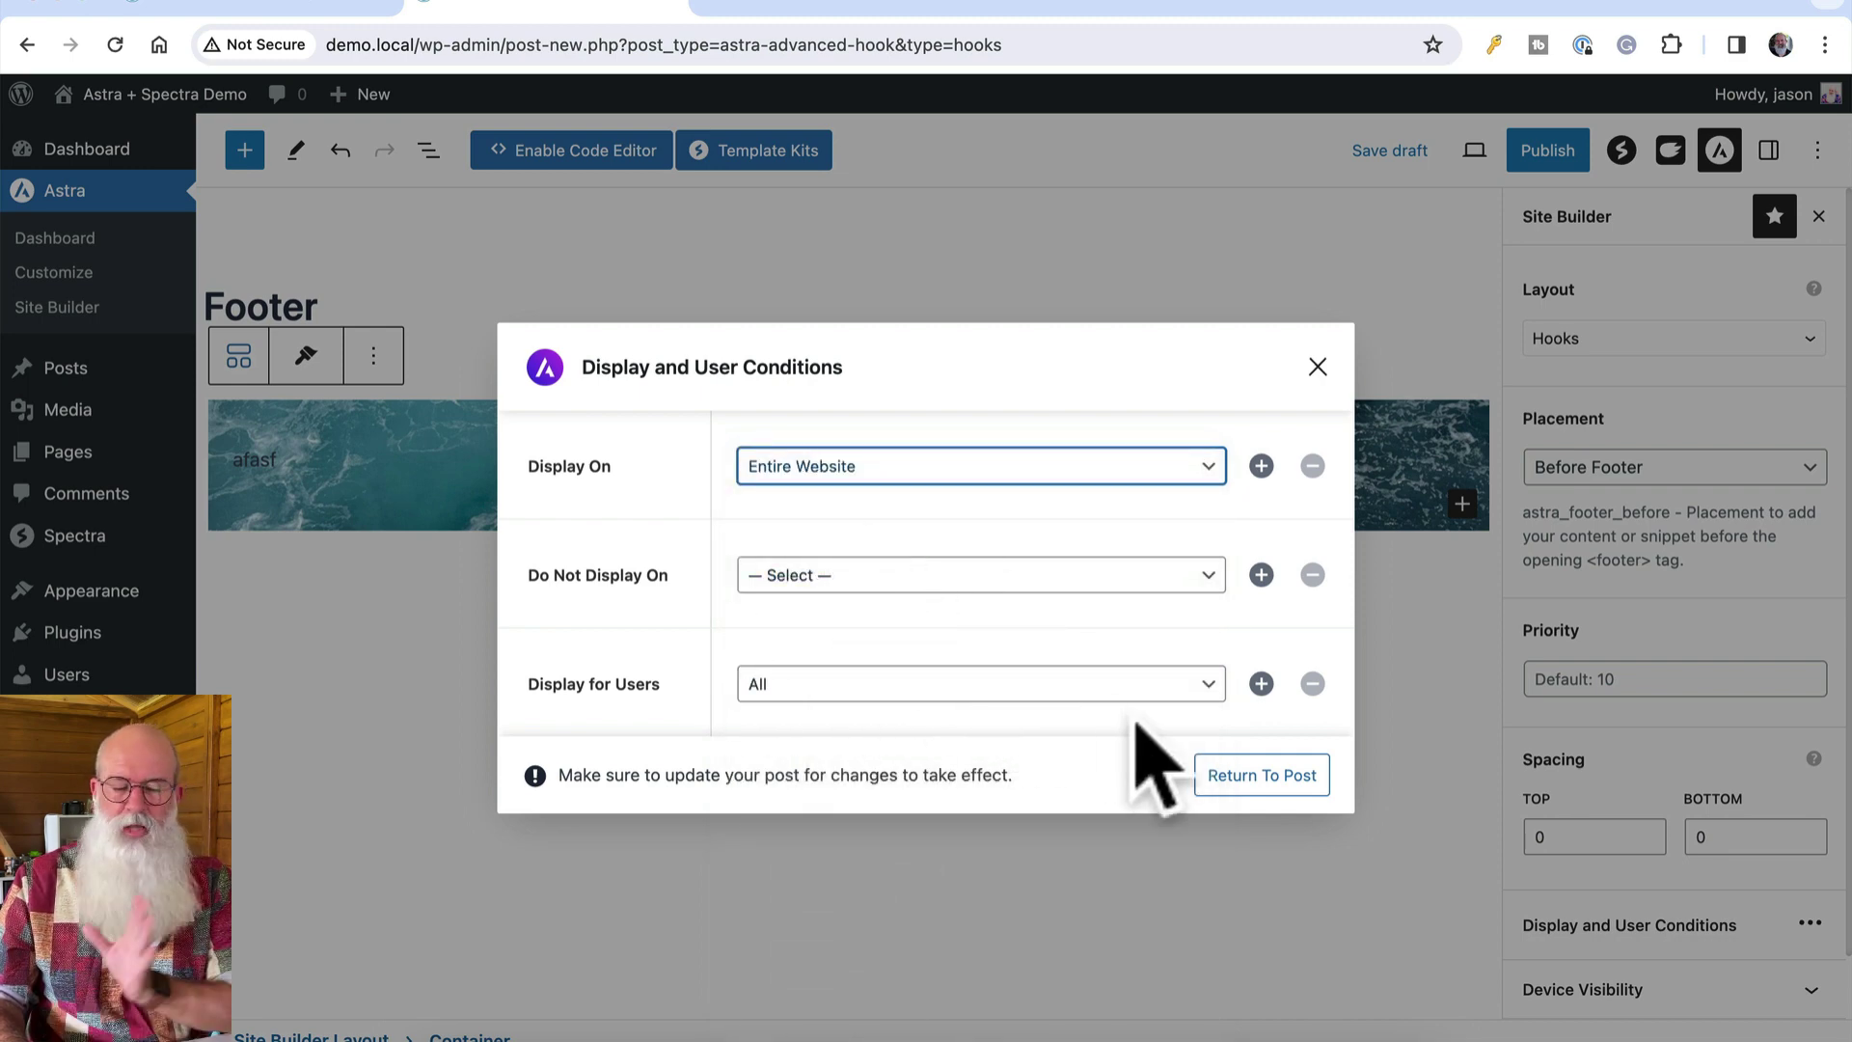
{"action": "left_click", "coordinate": [1230, 778]}
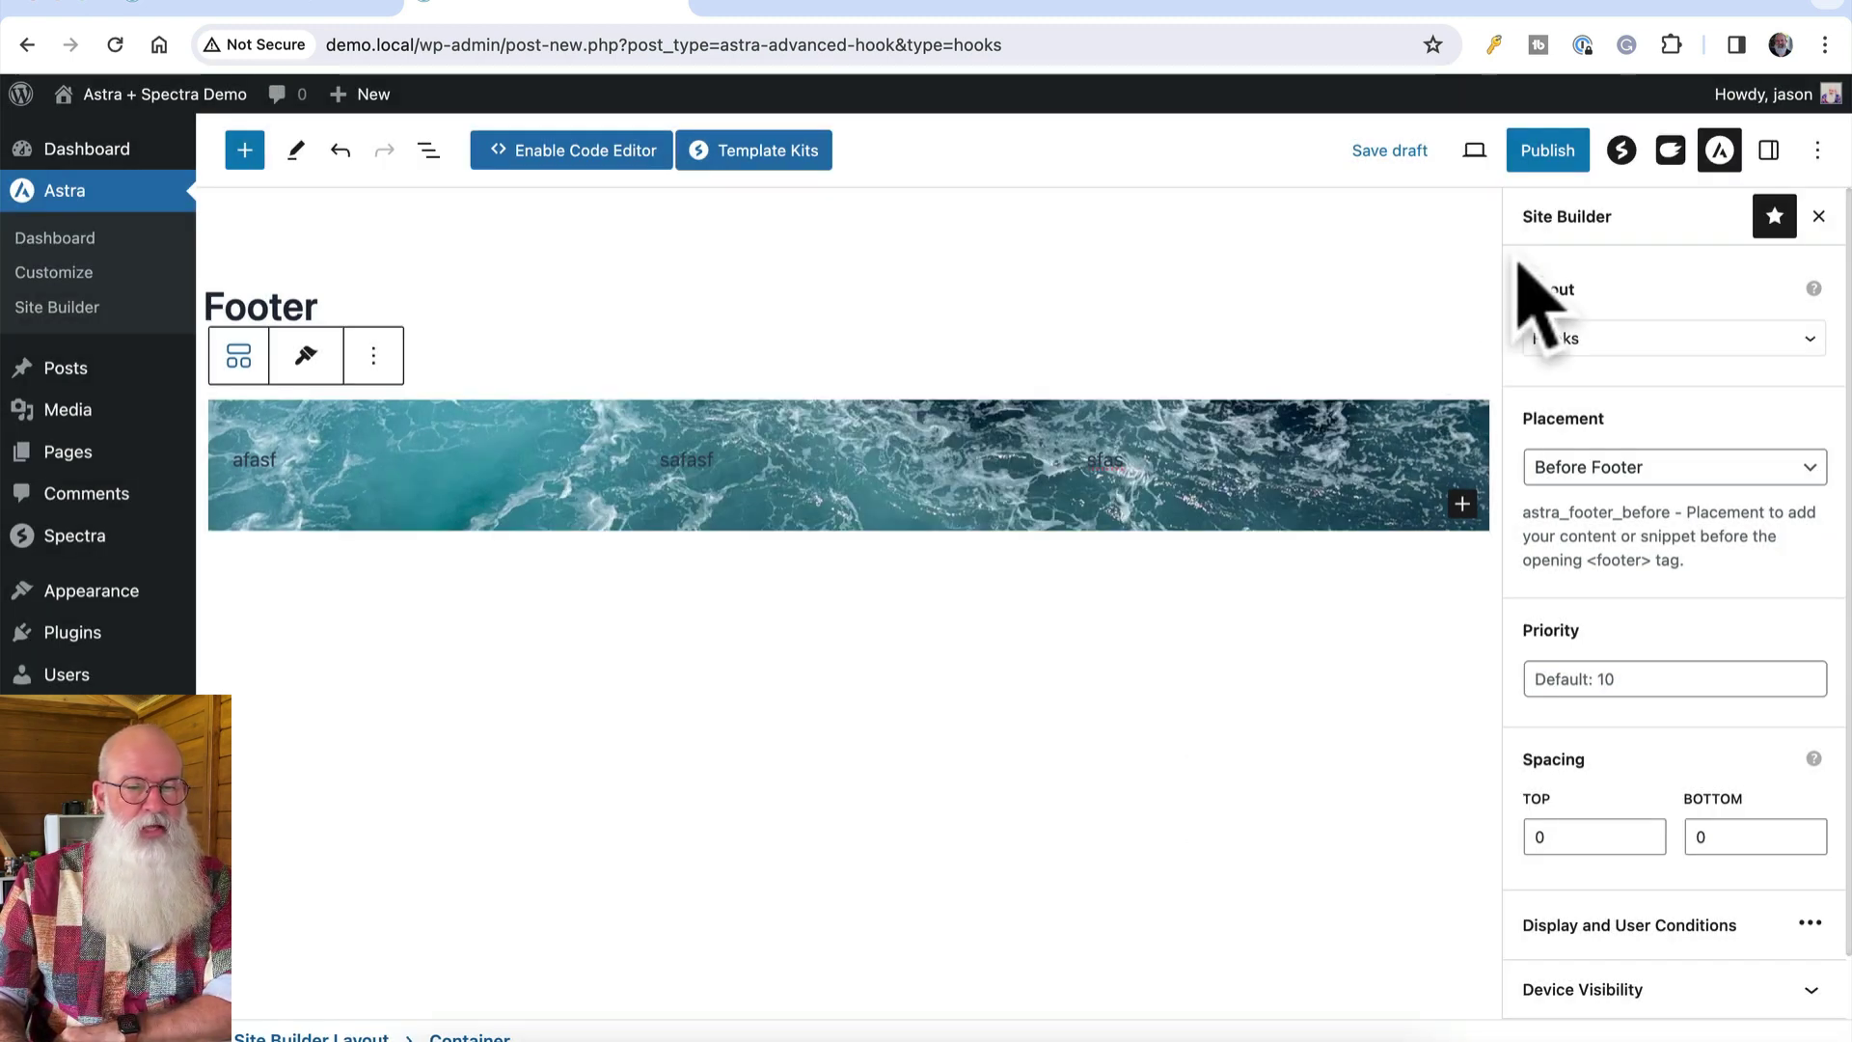
{"action": "left_click", "coordinate": [1548, 152]}
{"action": "left_click", "coordinate": [1603, 155]}
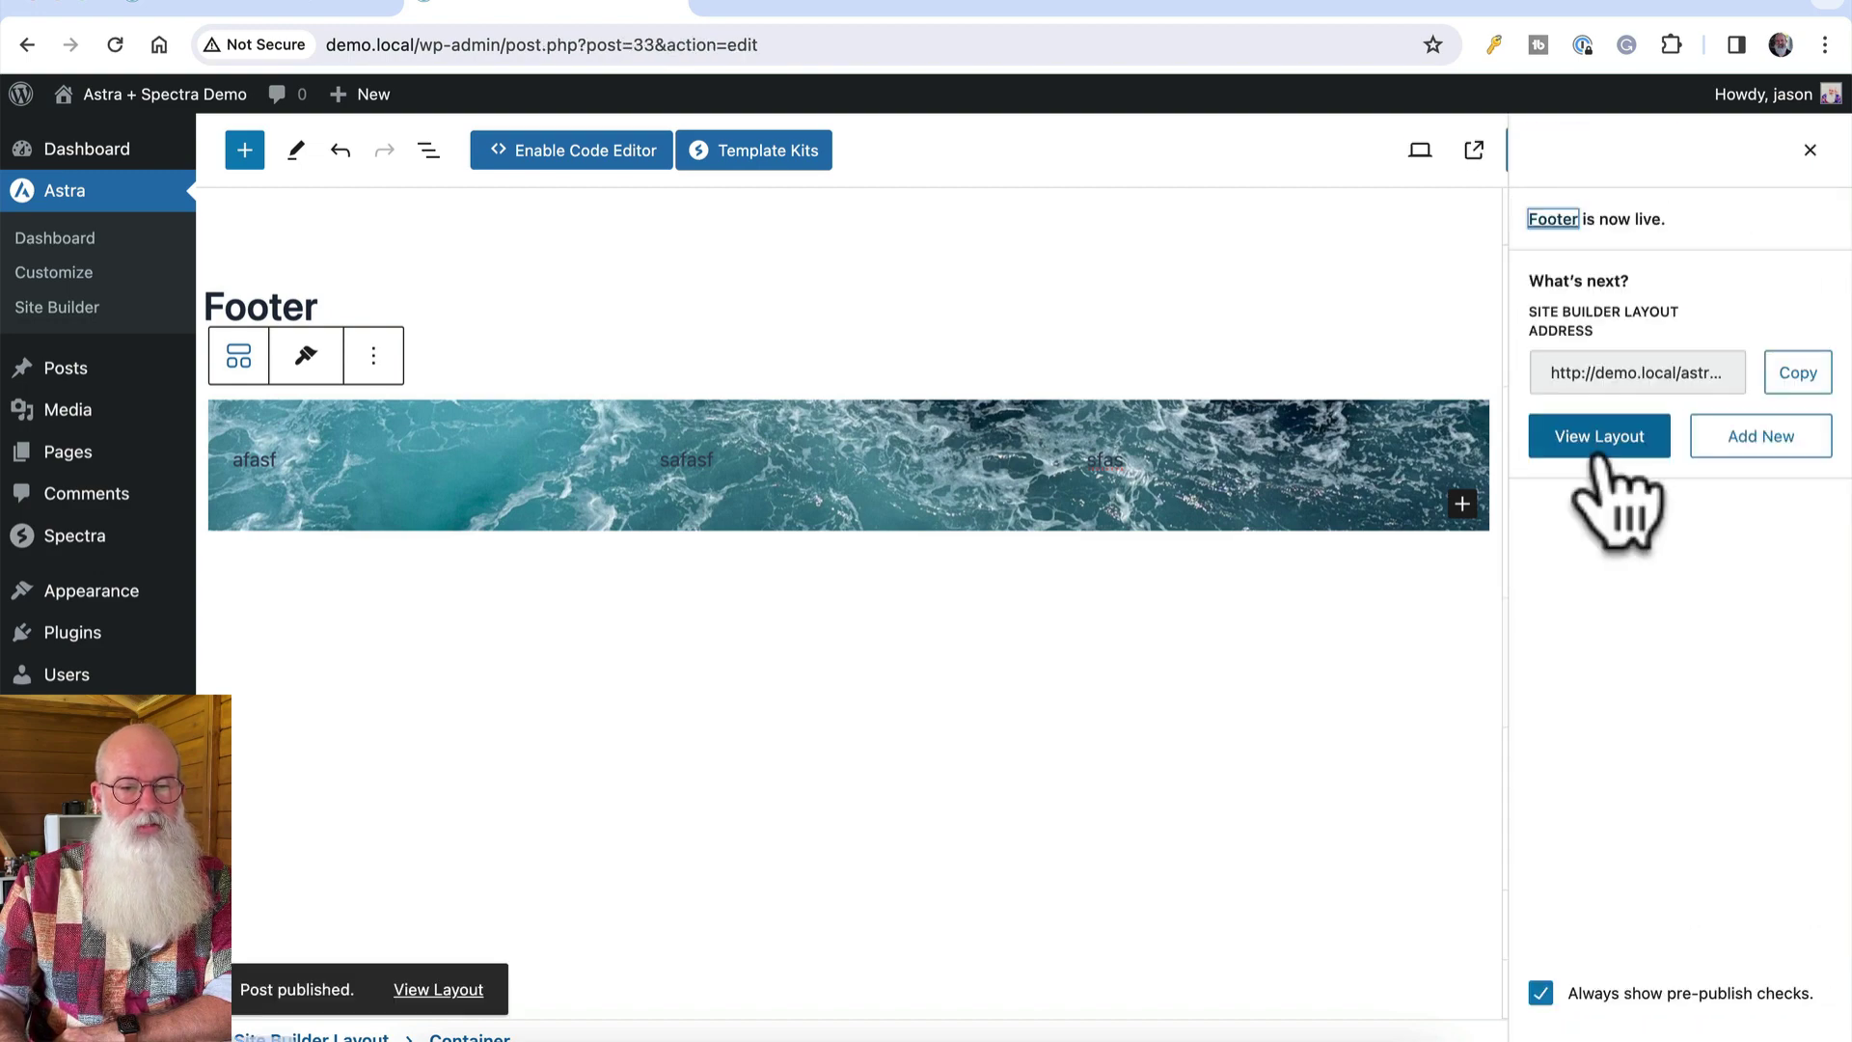
View the ocean-background band above the live site's footer, then open the Customizer
{"action": "left_click", "coordinate": [193, 106]}
{"action": "scroll", "coordinate": [800, 782], "scroll_direction": "down", "scroll_amount": 10}
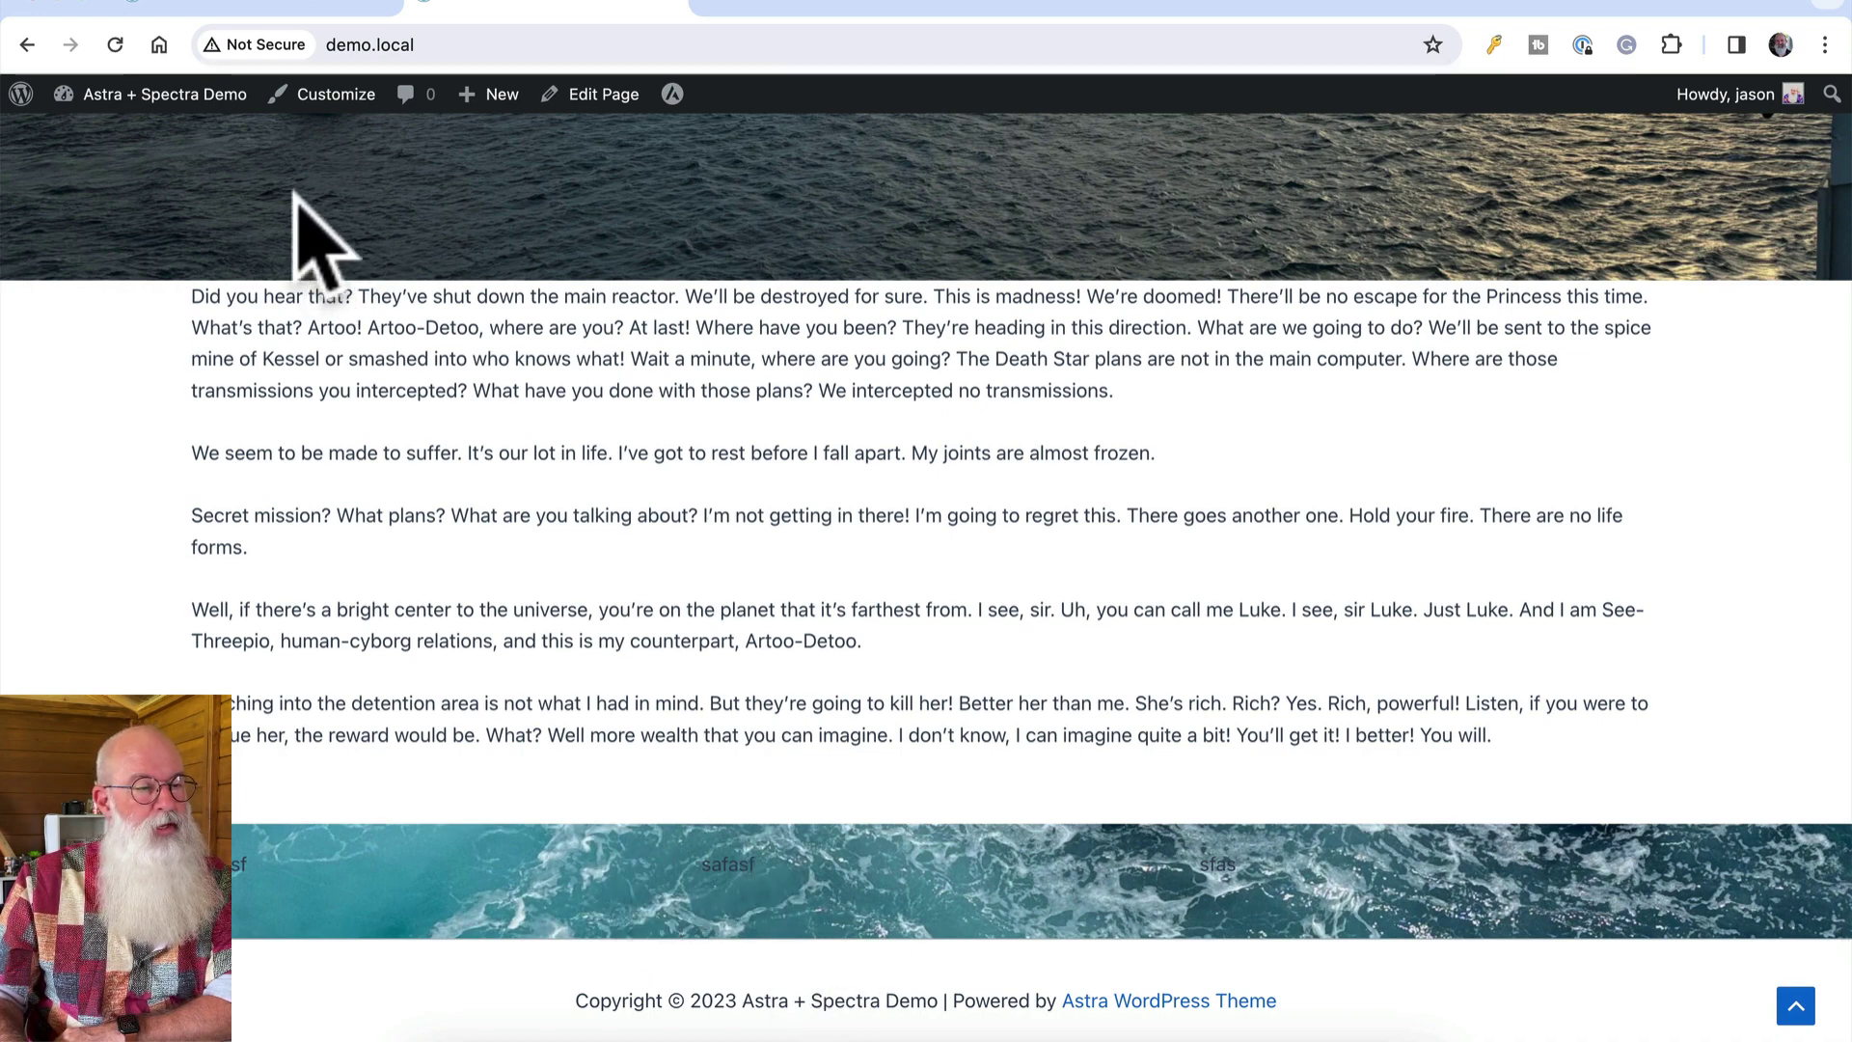
{"action": "left_click", "coordinate": [326, 97]}
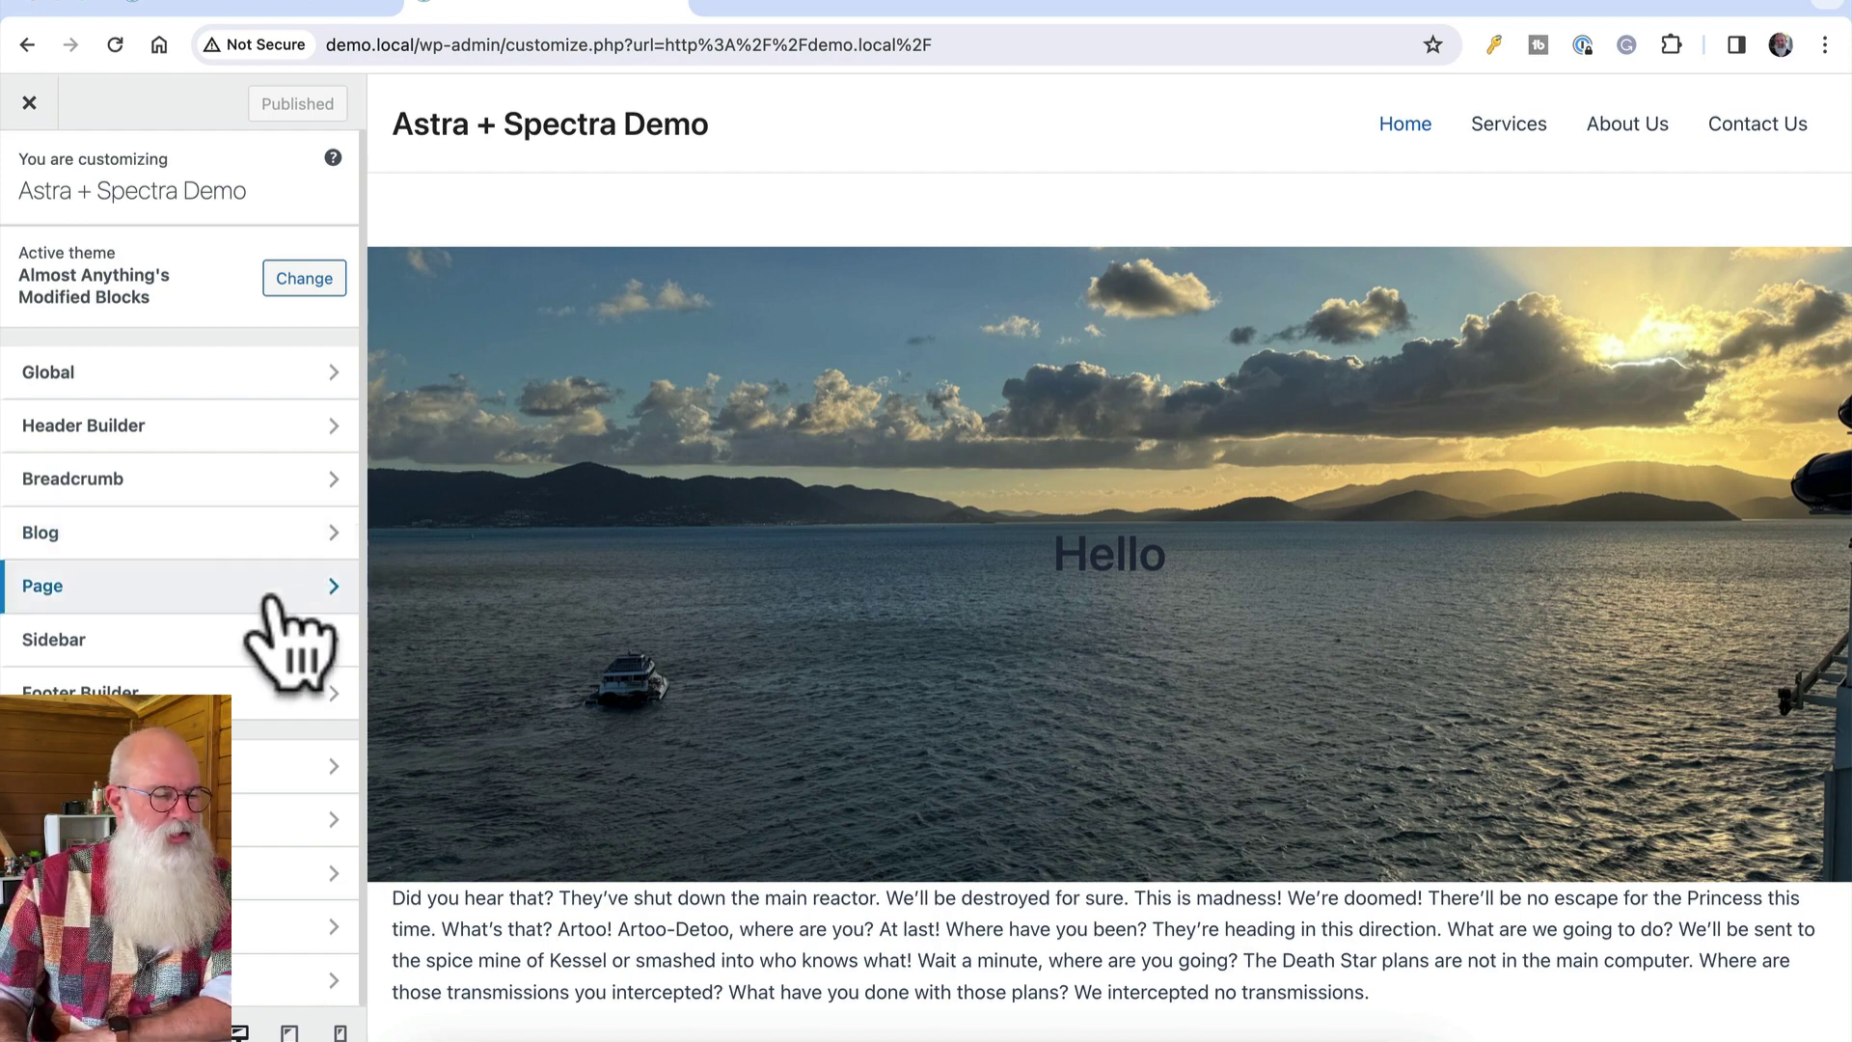
Delete the Copyright element in the Astra Footer Builder, publish, and exit to the Home page
{"action": "left_click", "coordinate": [165, 693]}
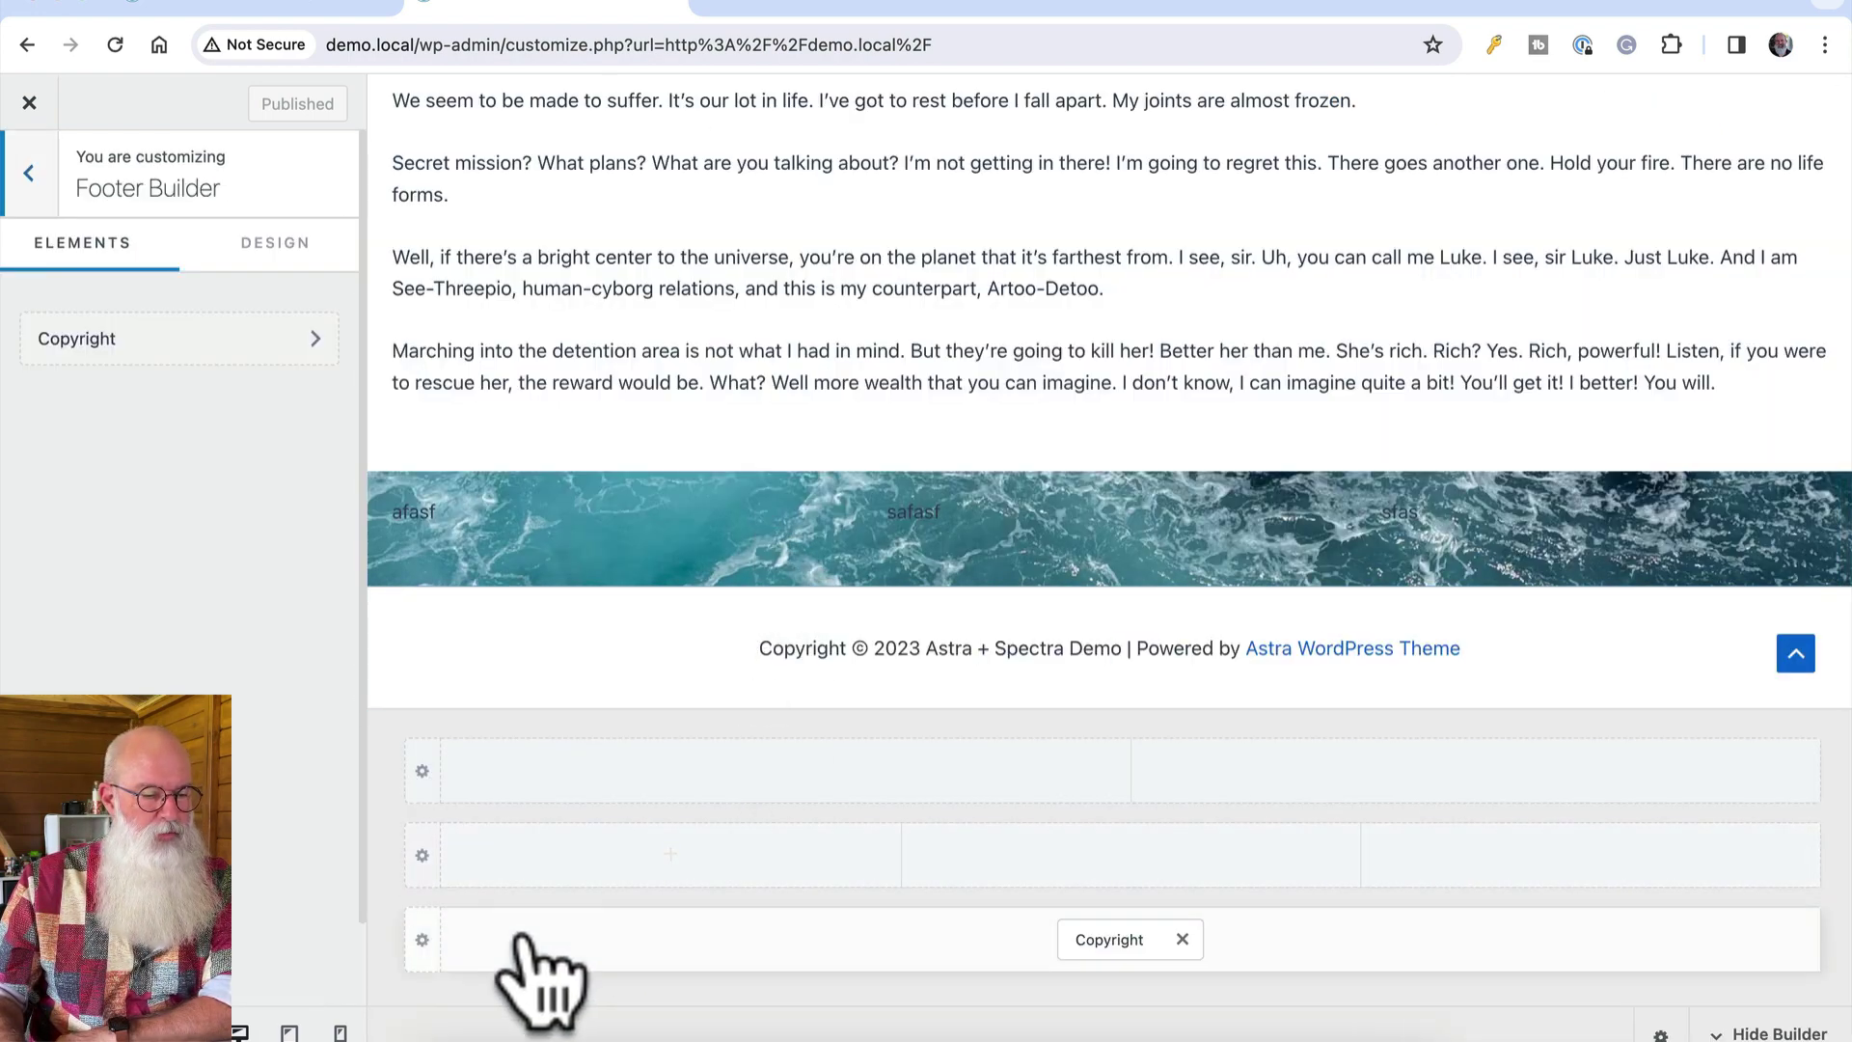
{"action": "left_click", "coordinate": [1183, 939]}
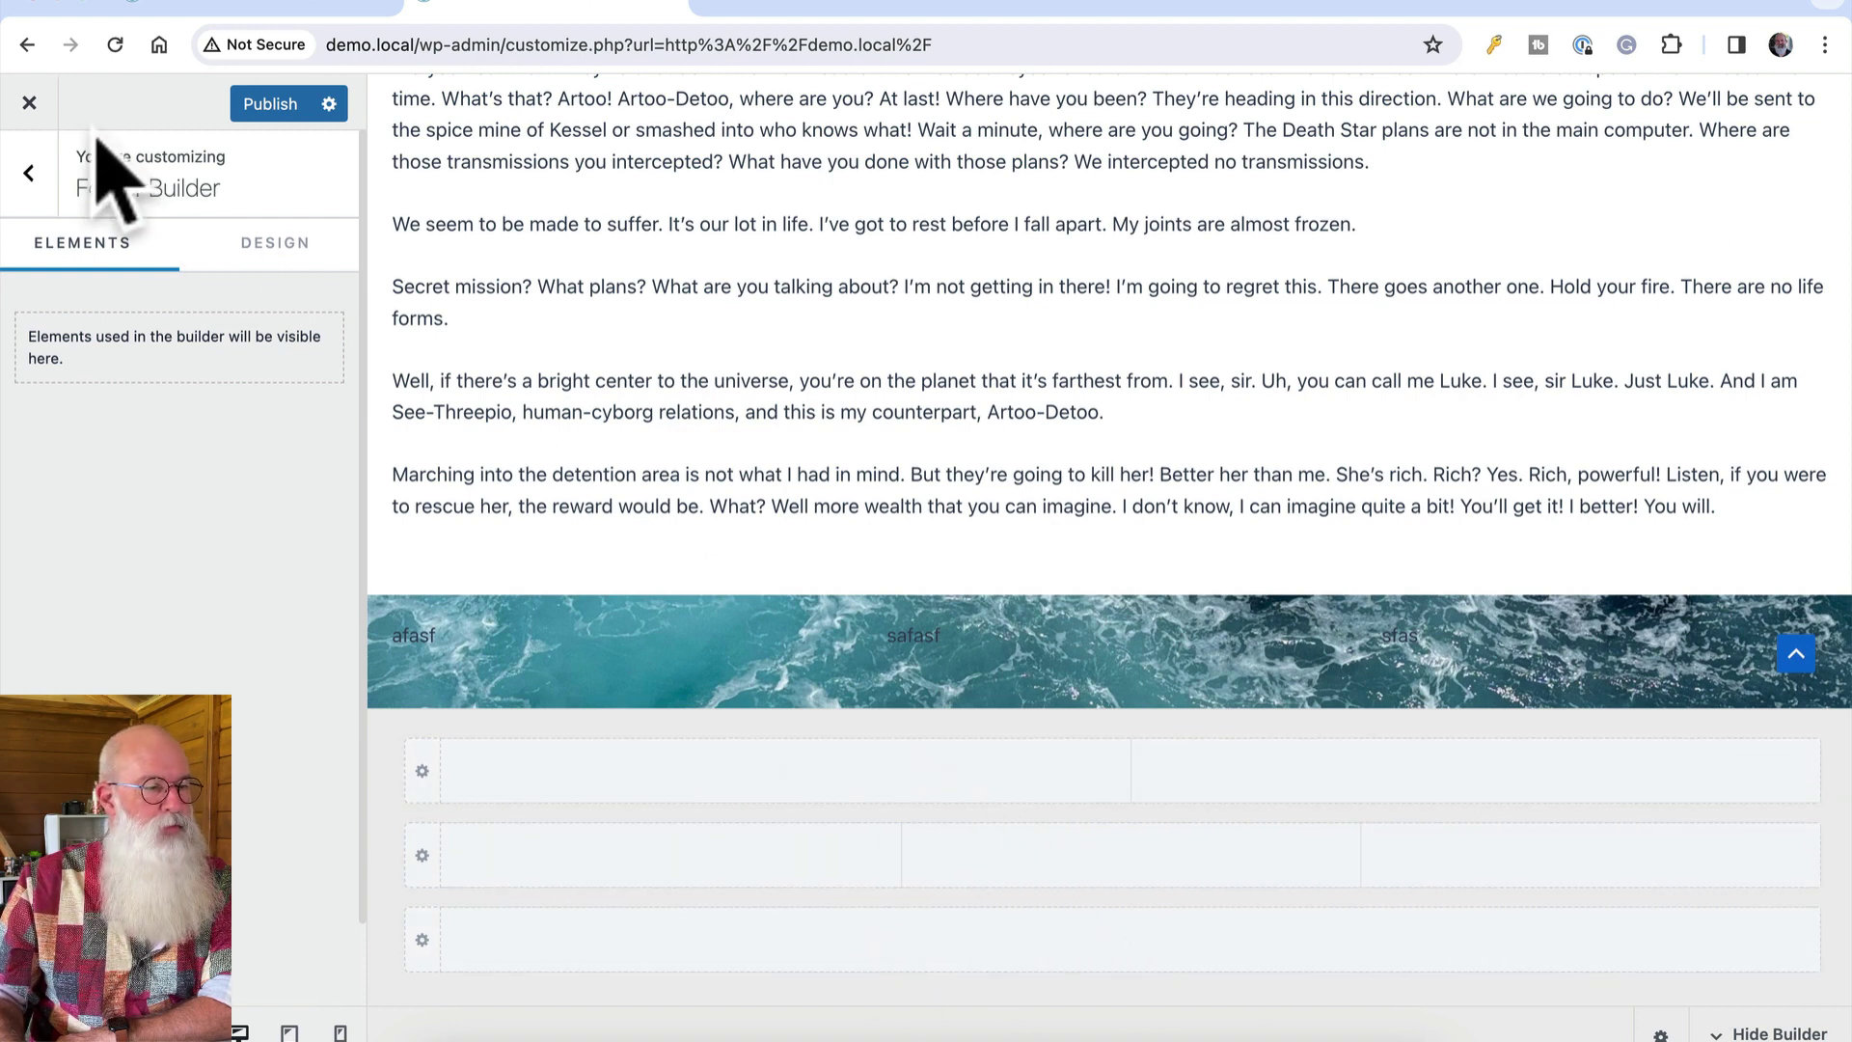
{"action": "left_click", "coordinate": [253, 104]}
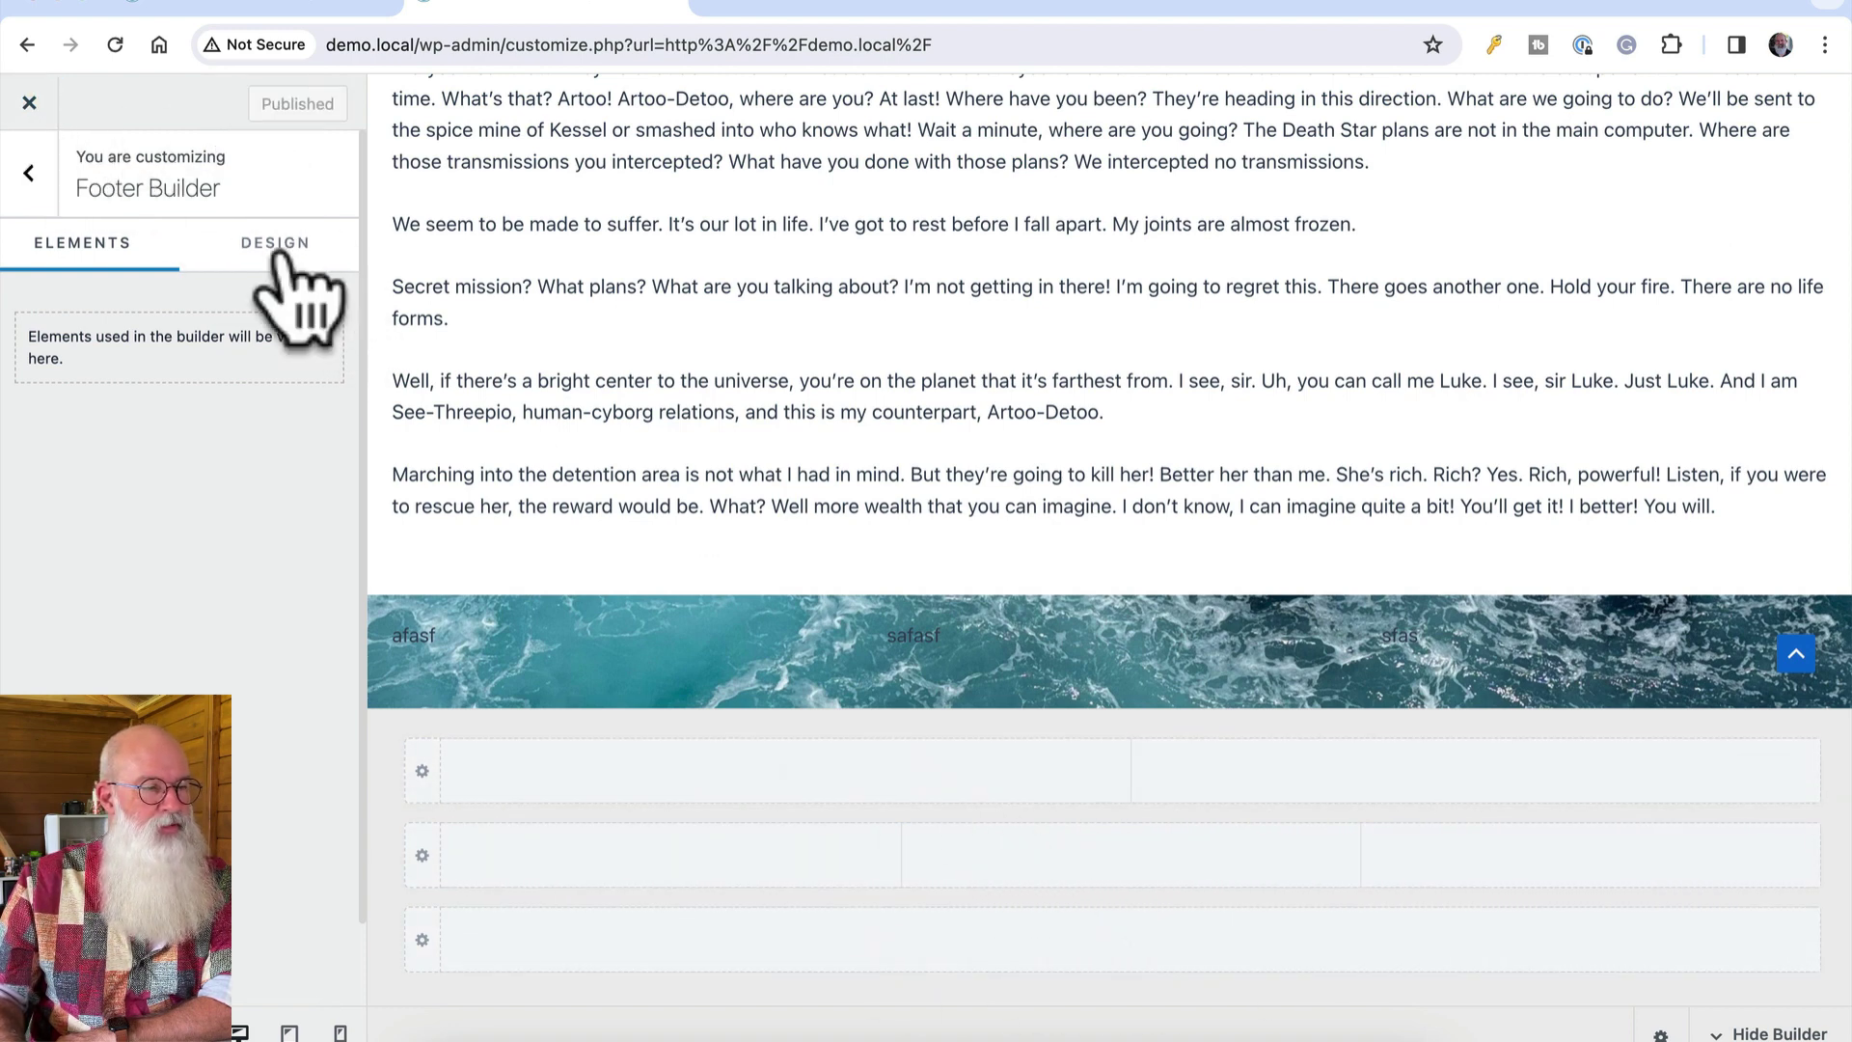
{"action": "left_click", "coordinate": [29, 102]}
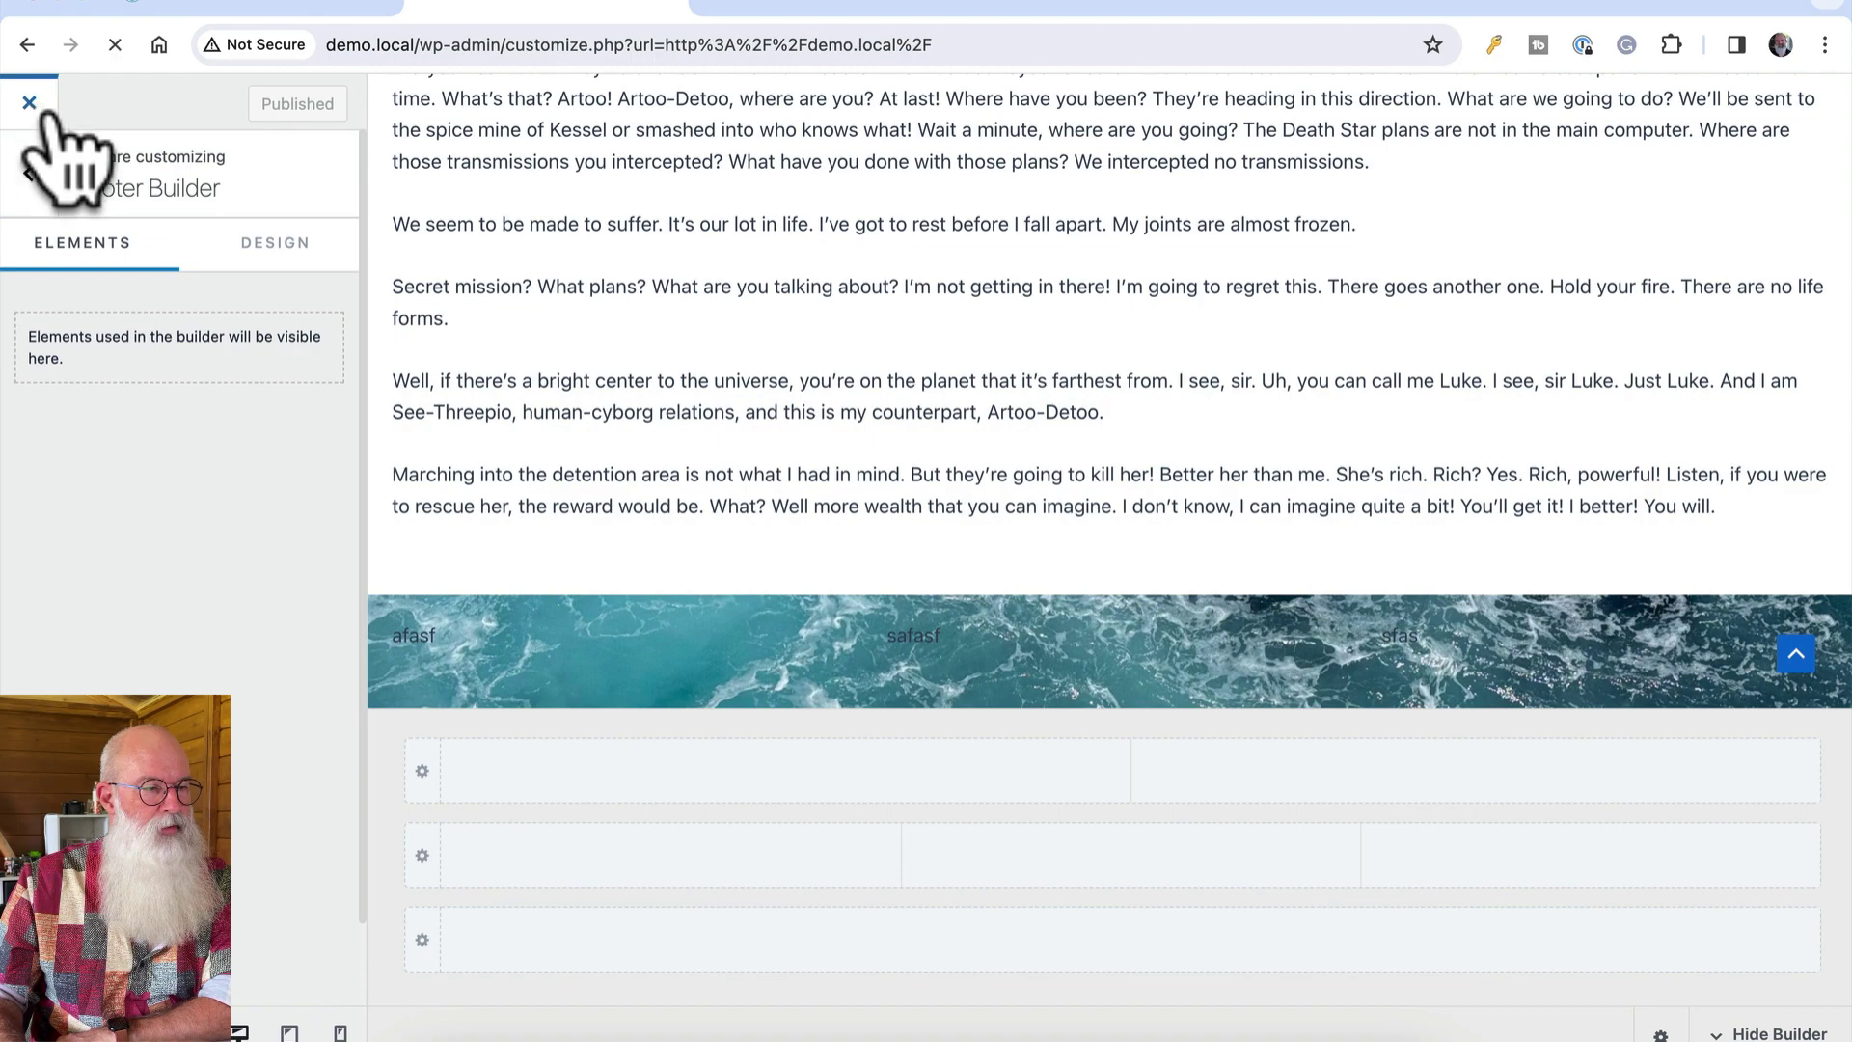
{"action": "scroll", "coordinate": [976, 434], "scroll_direction": "down", "scroll_amount": 2}
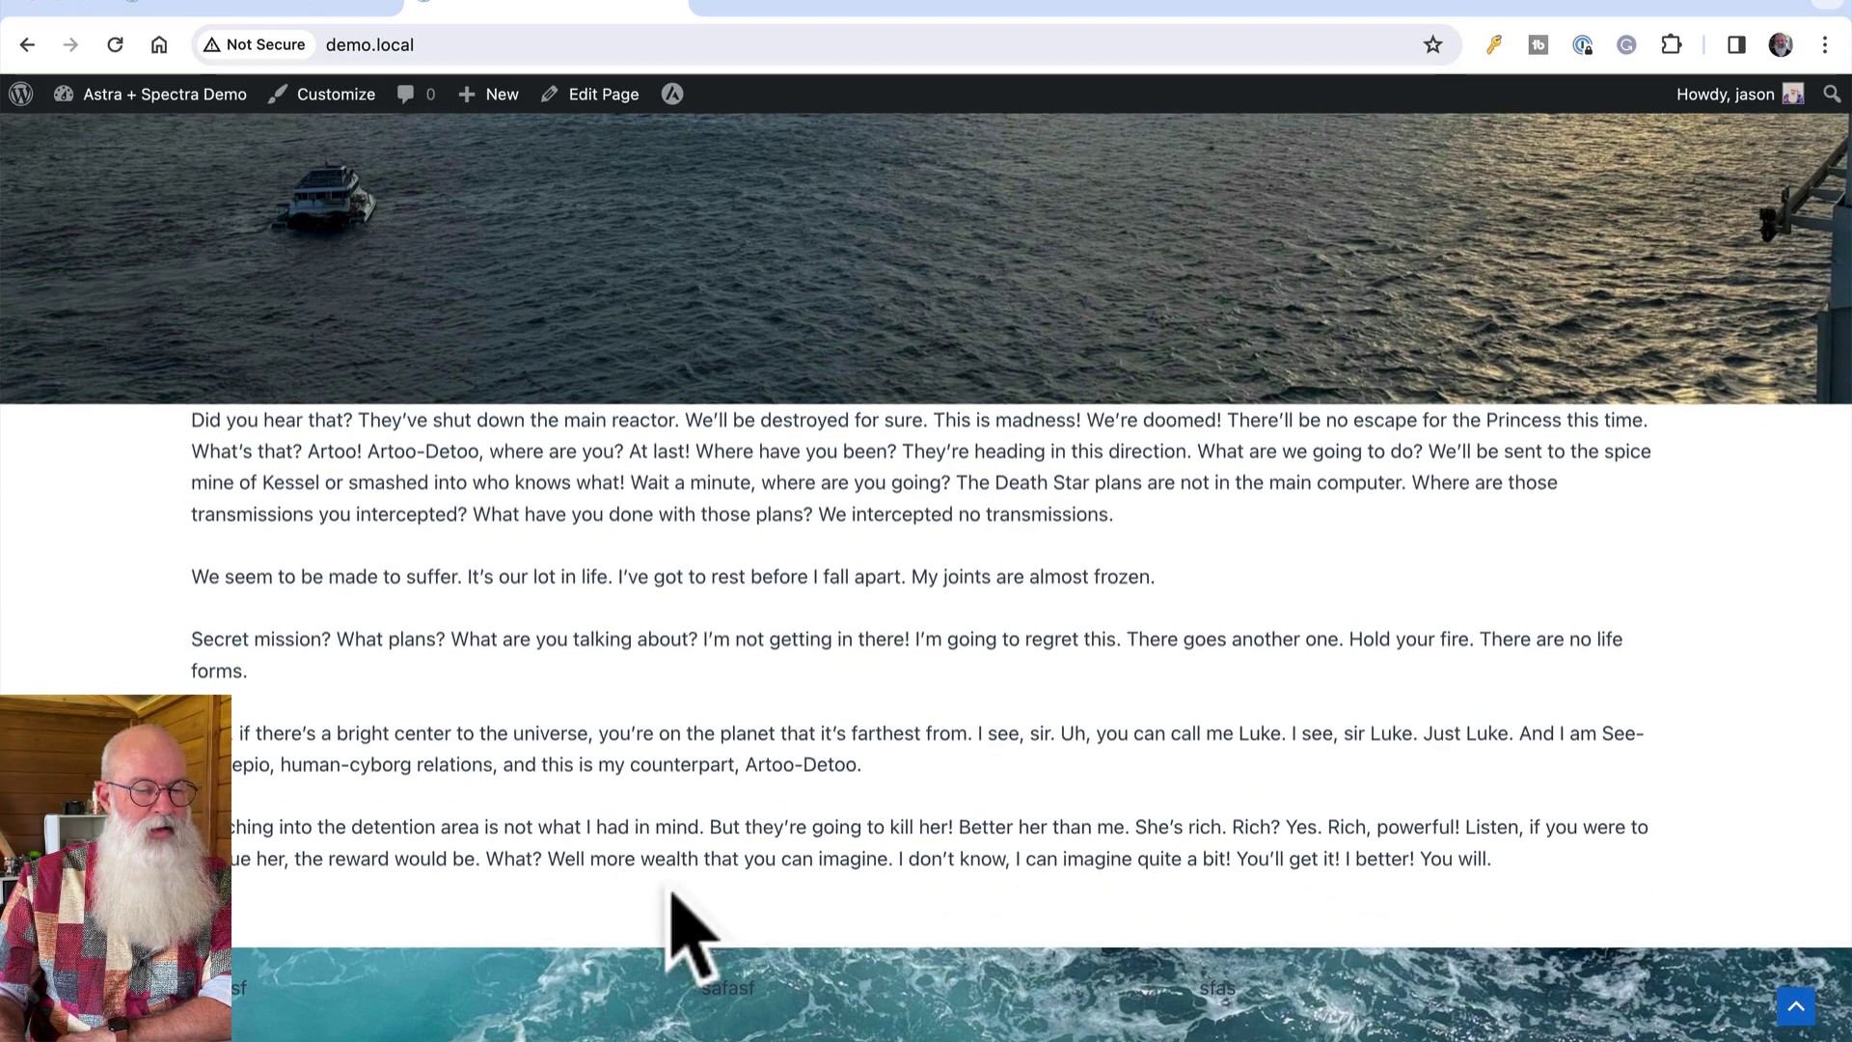